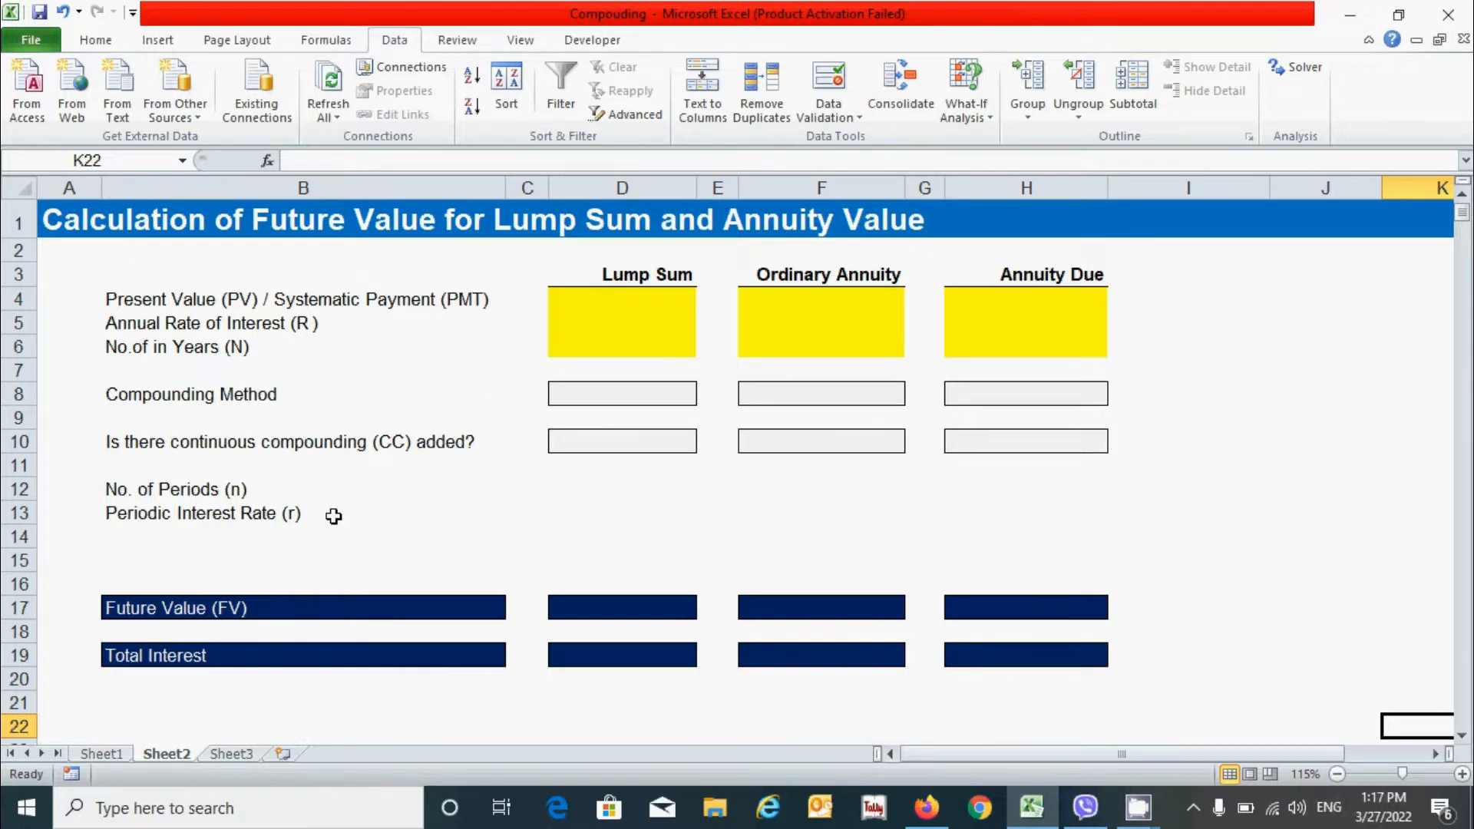
{"action": "left_click_drag", "start_coordinate": [346, 300], "coordinate": [372, 517]}
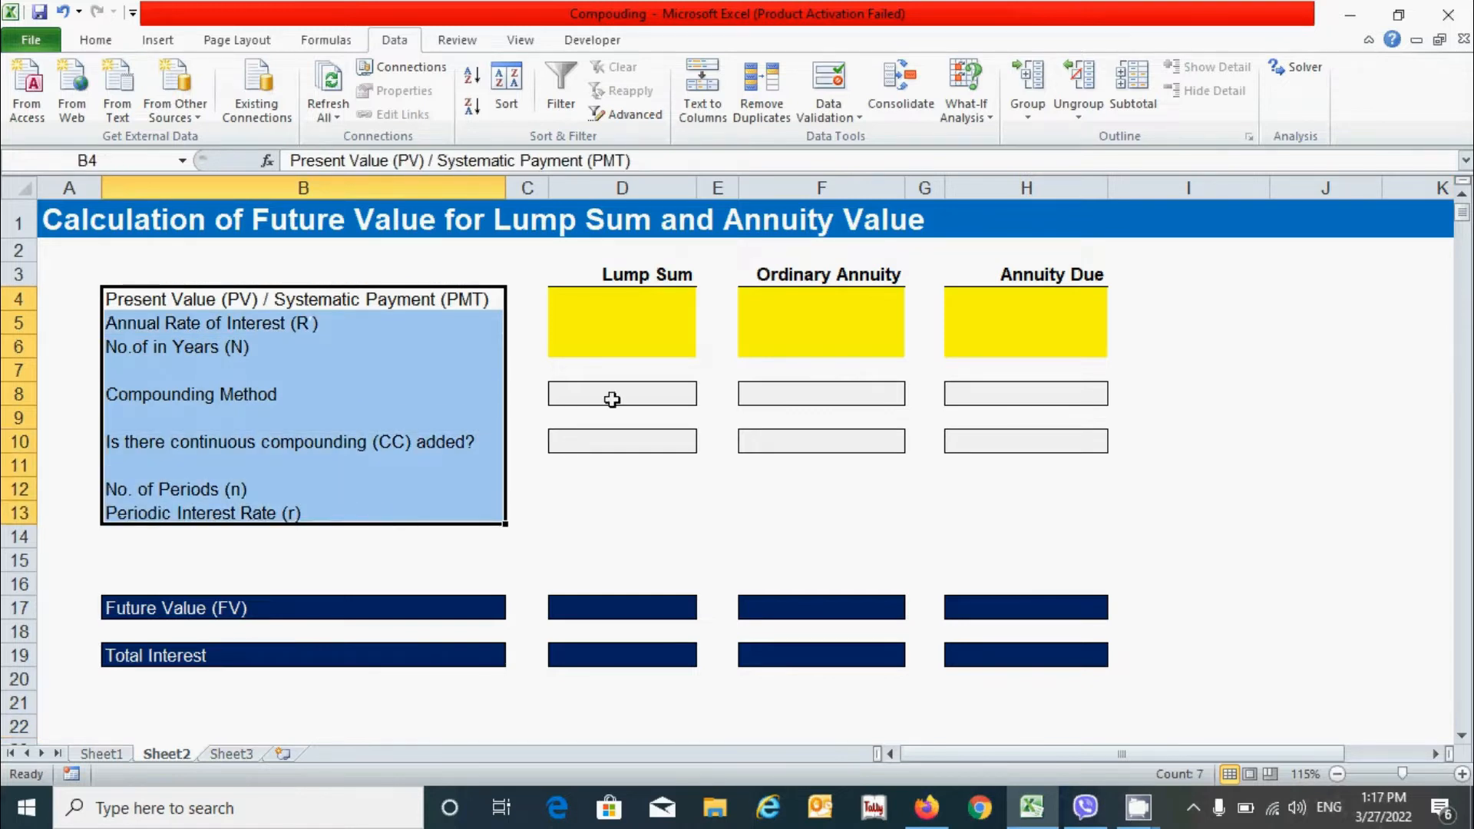
{"action": "left_click", "coordinate": [659, 305]}
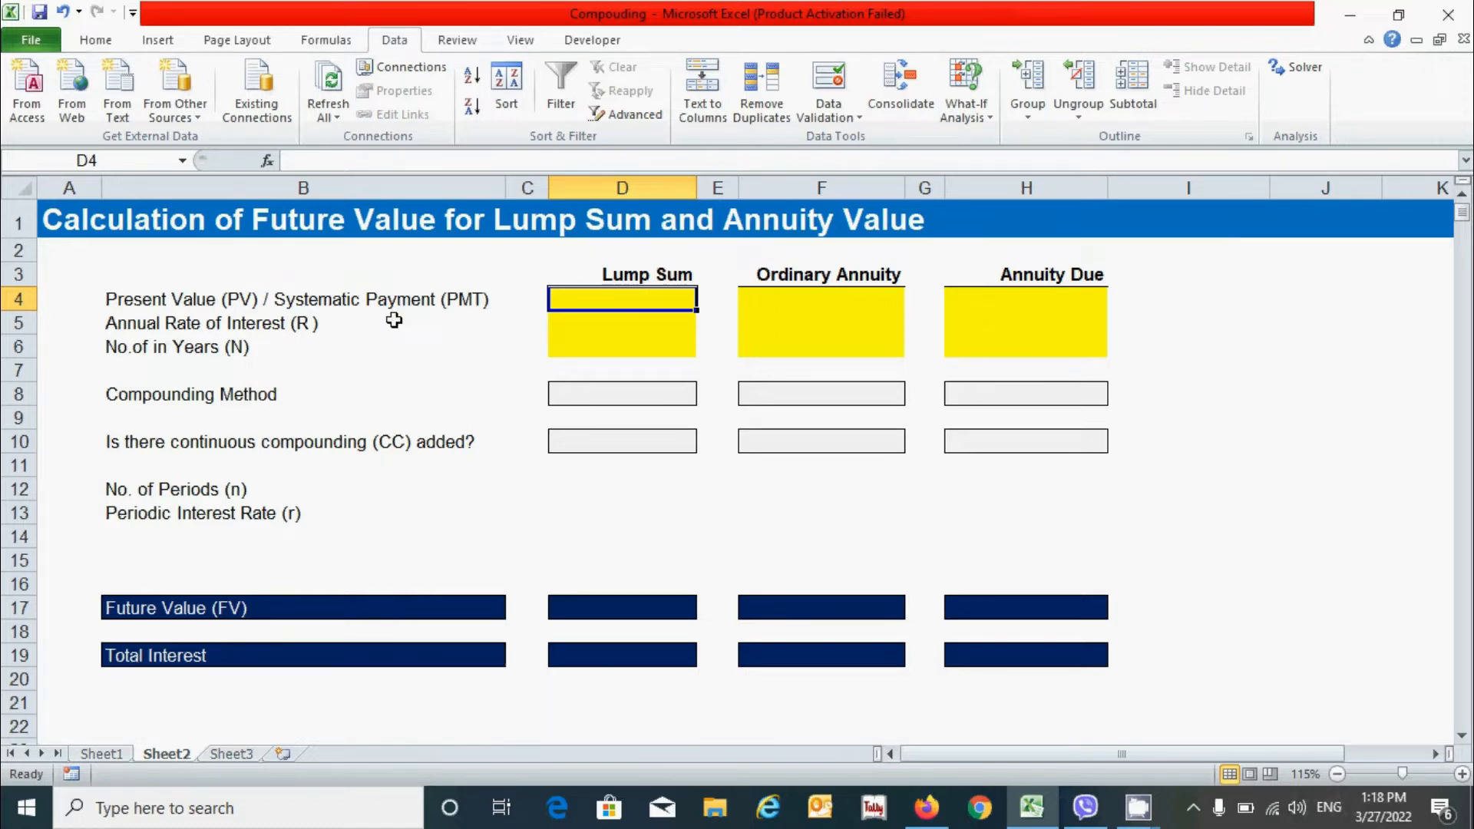
{"action": "left_click_drag", "start_coordinate": [827, 311], "coordinate": [1028, 304]}
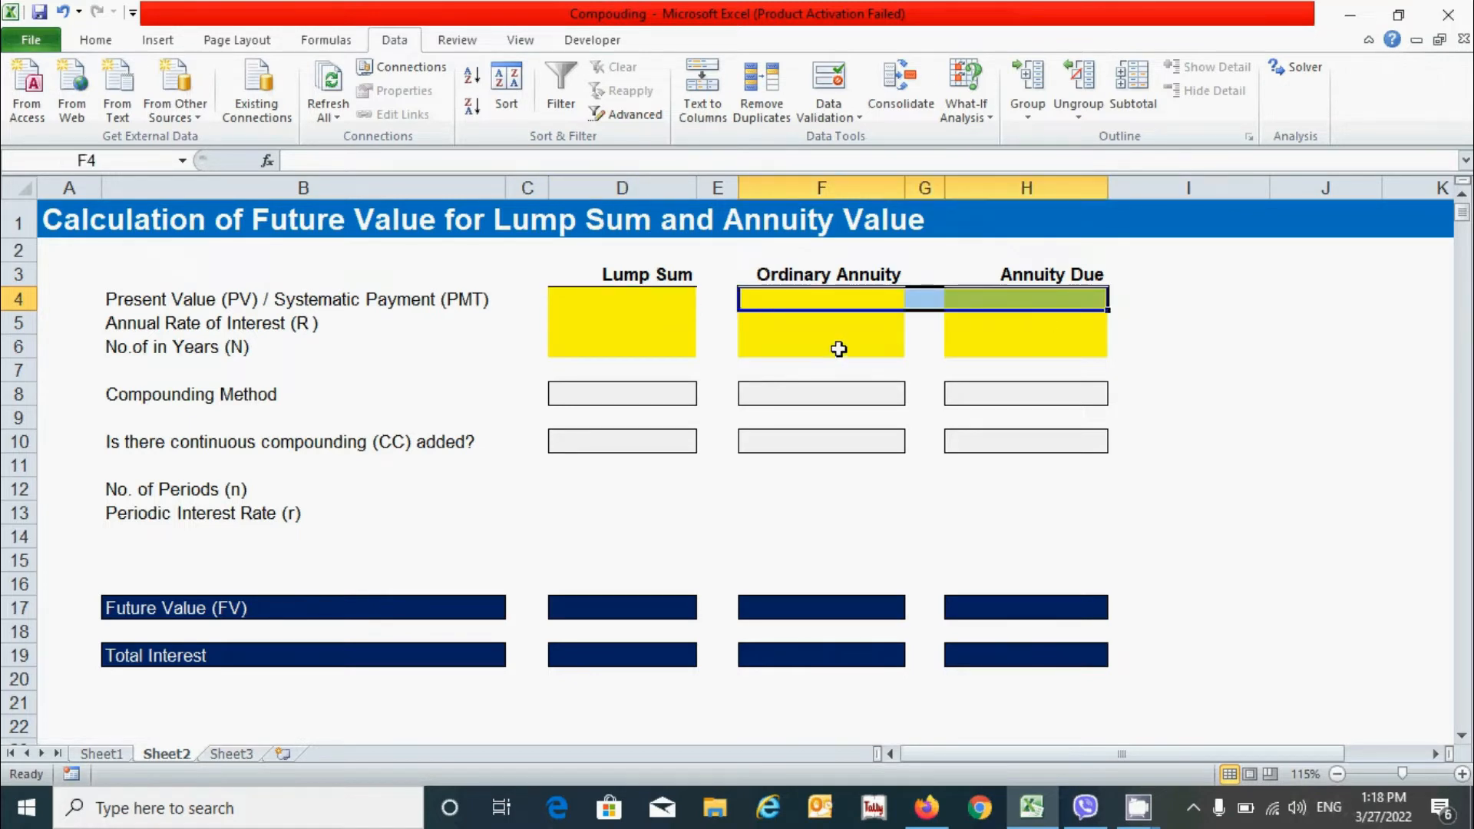
- Enter the present value or payment amounts: 100000 for Lump Sum and 9000 for both Ordinary Annuity and Annuity Due
{"action": "left_click", "coordinate": [664, 304]}
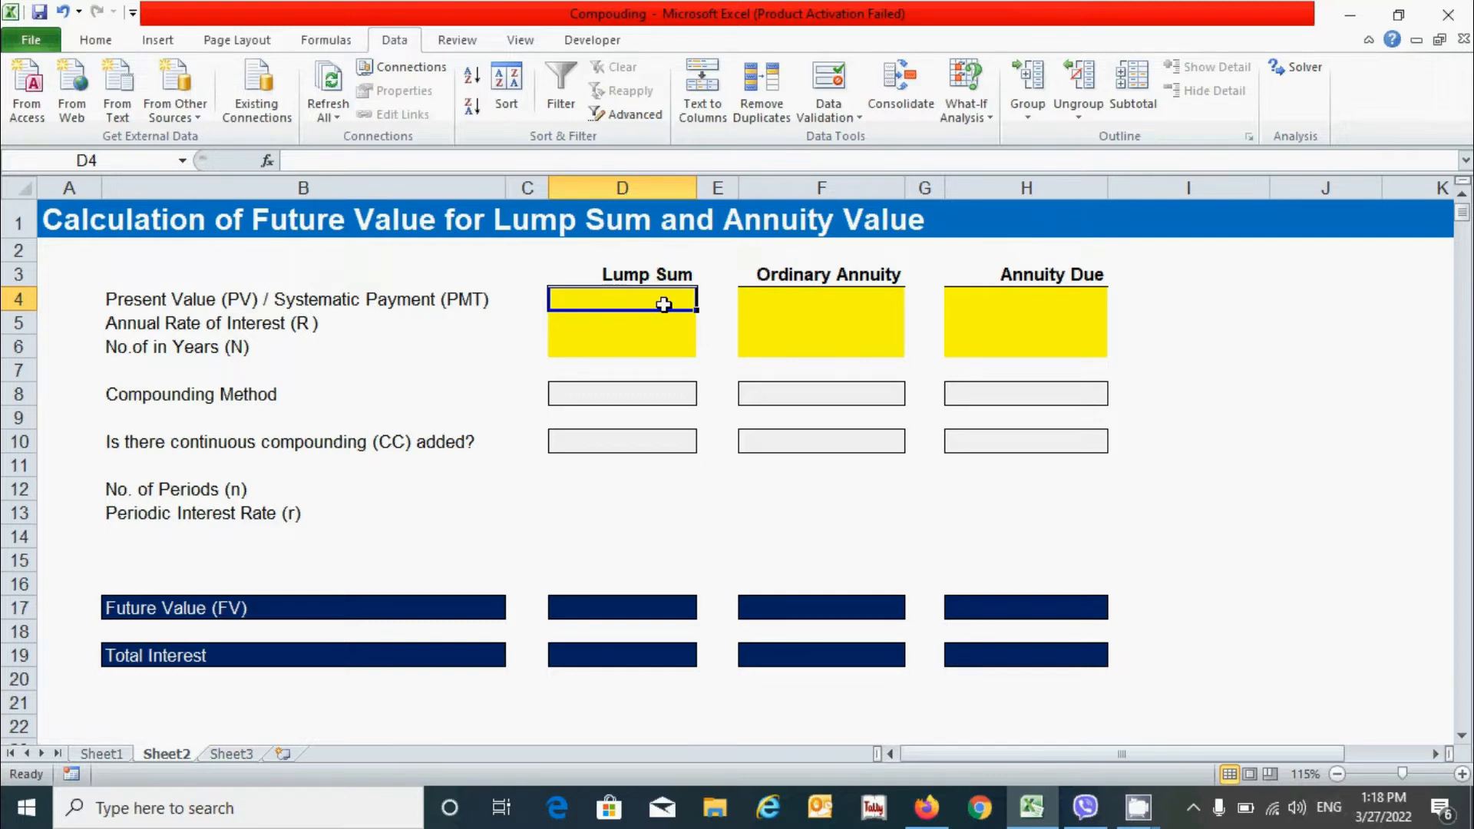
{"action": "type", "text": "100000"}
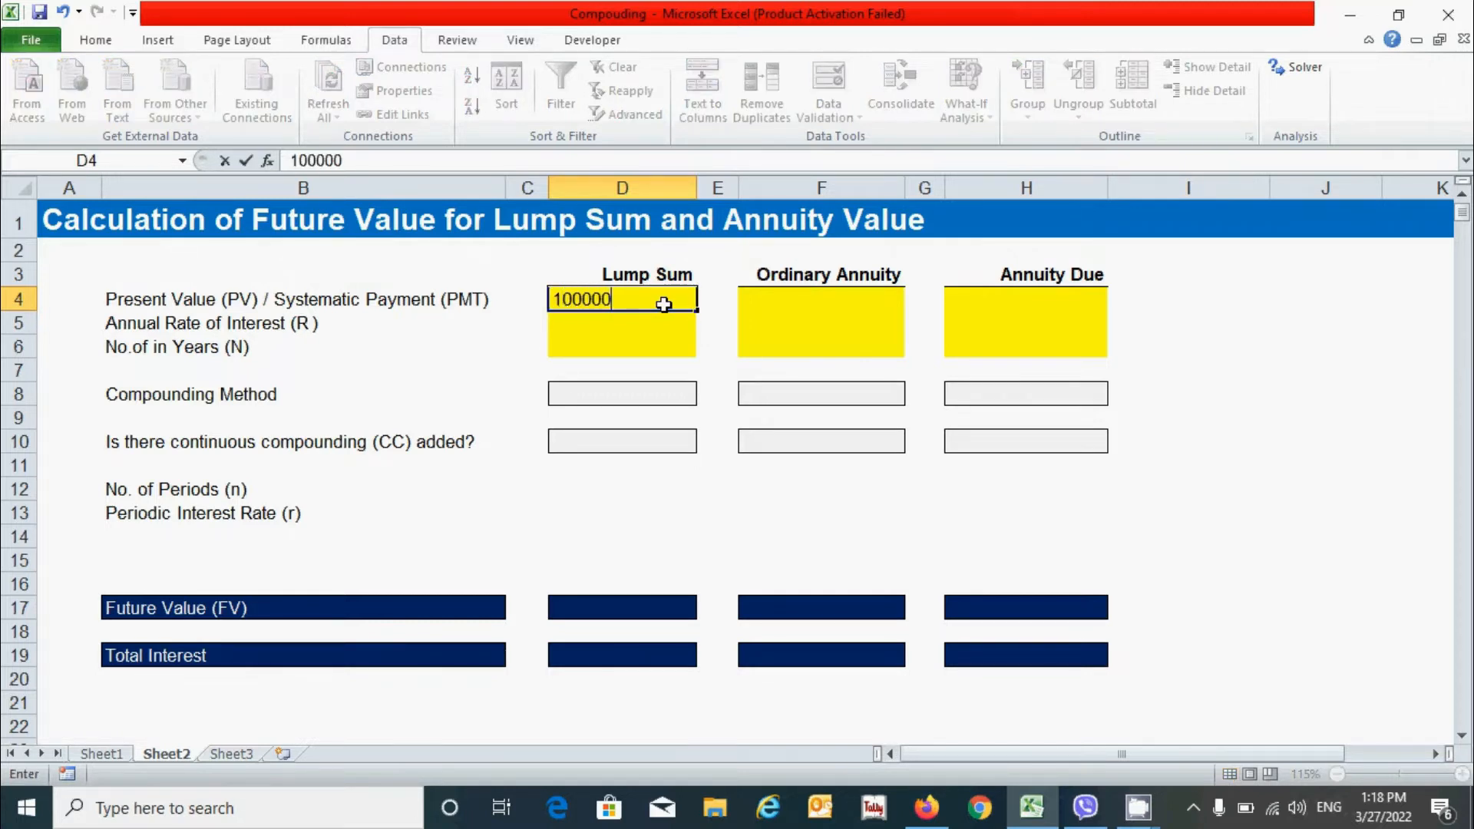
{"action": "key", "text": "Return"}
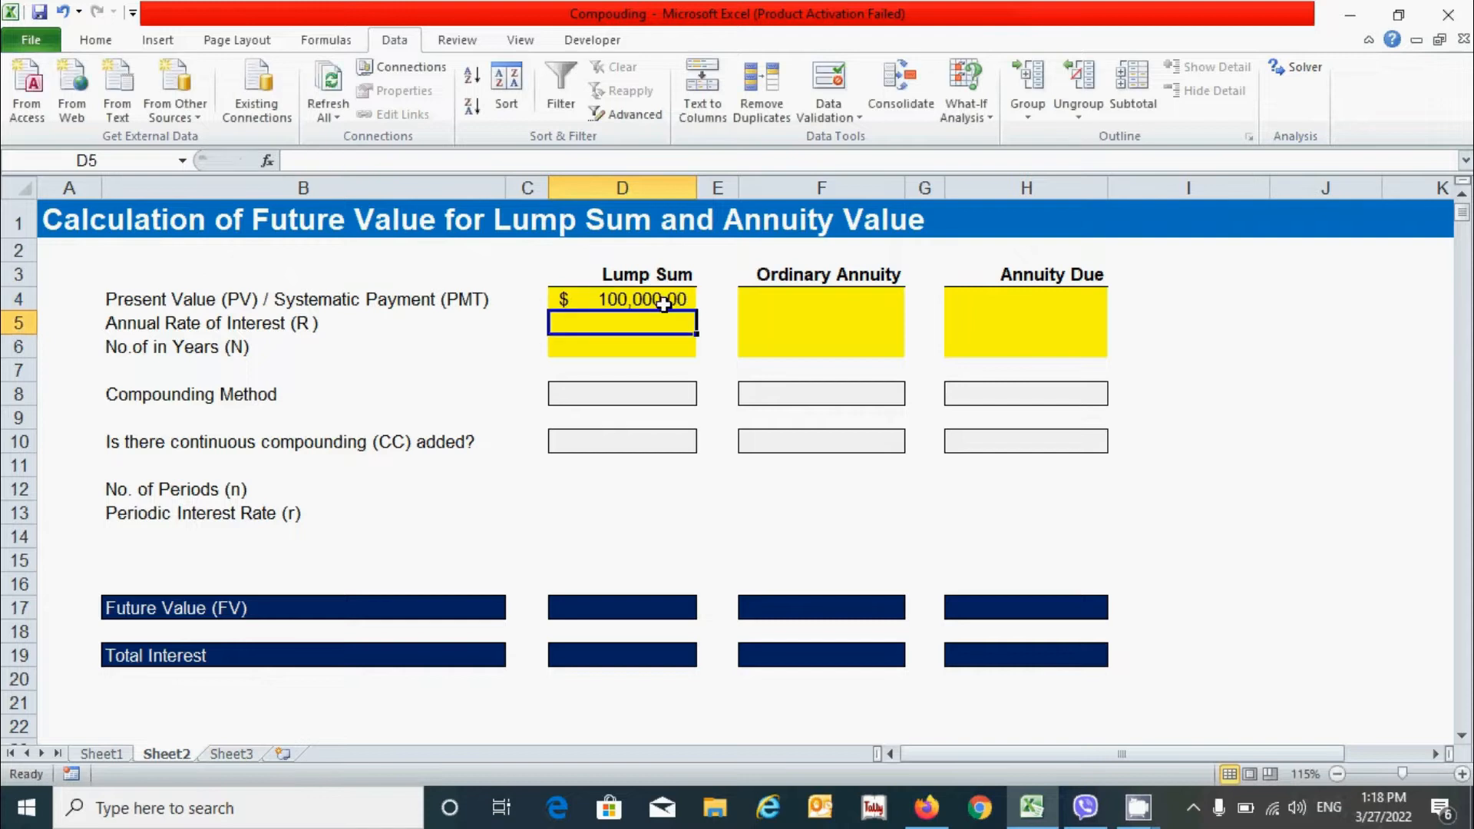
{"action": "left_click", "coordinate": [777, 302]}
{"action": "type", "text": "9000"}
{"action": "left_click", "coordinate": [1030, 298]}
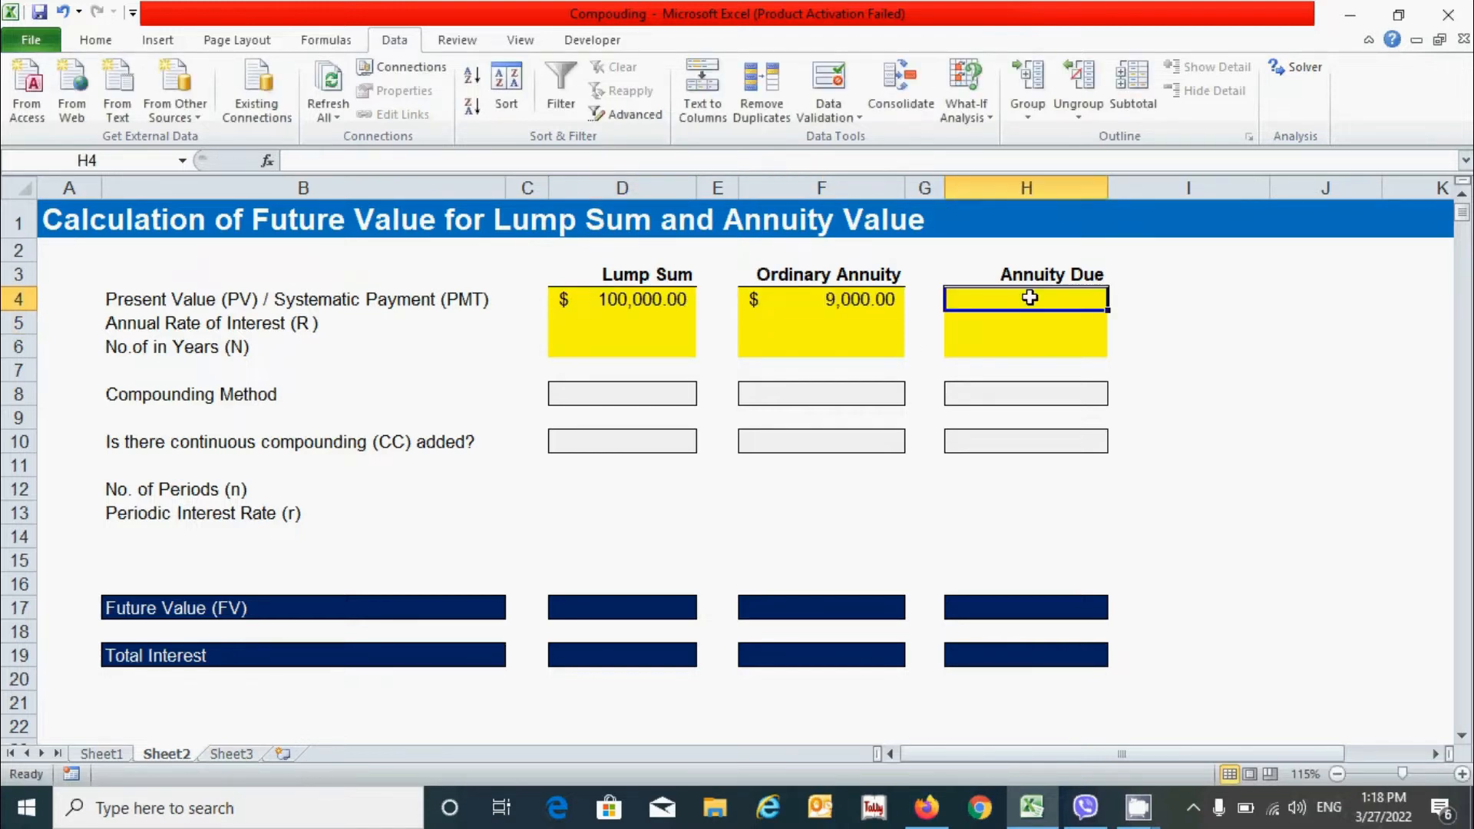
{"action": "type", "text": "9000"}
{"action": "key", "text": "Left"}
{"action": "key", "text": "Left"}
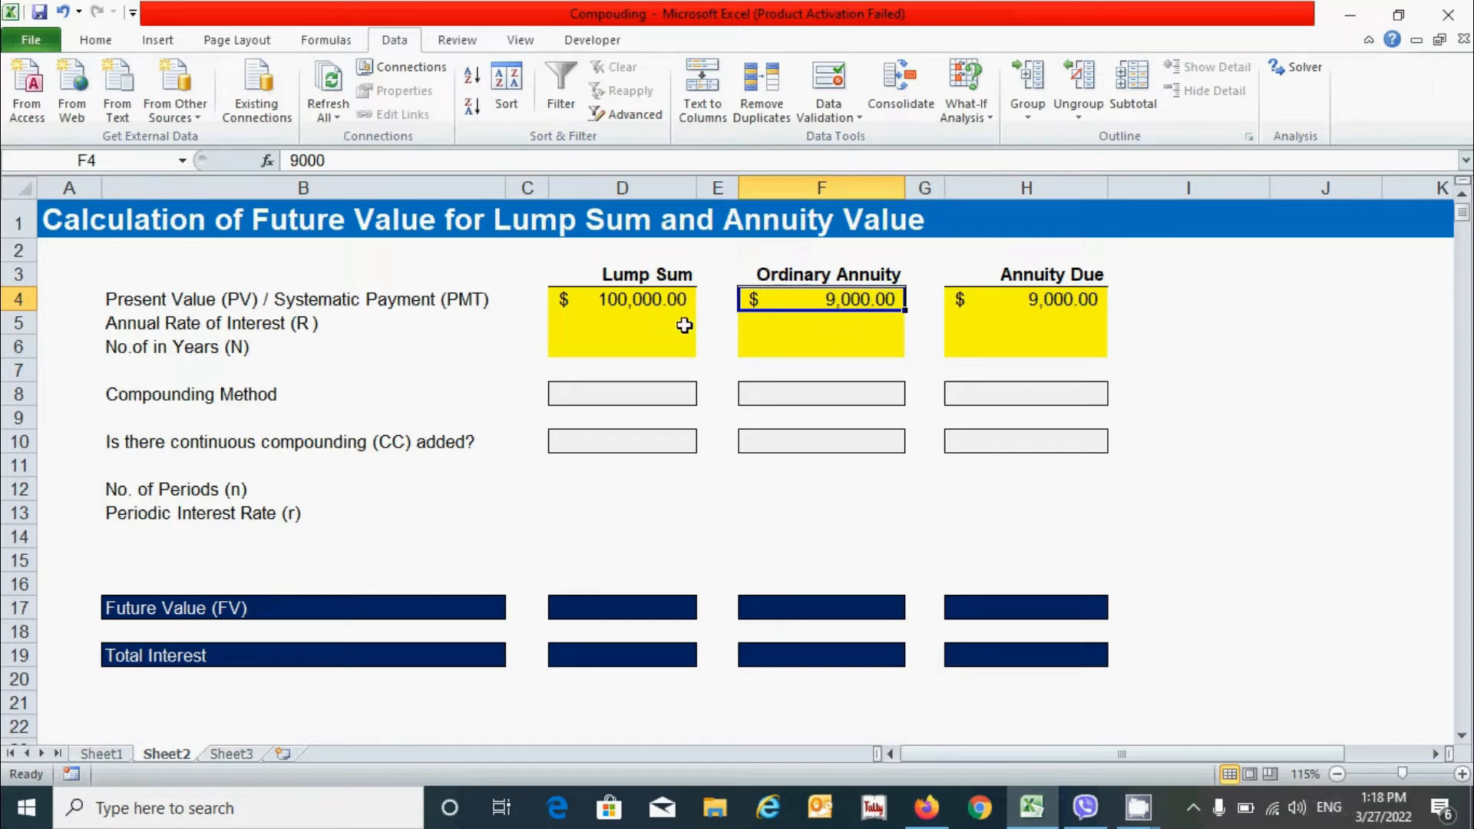
- Set the annual rate of interest to 12% for Lump Sum, Ordinary Annuity and Annuity Due
{"action": "left_click", "coordinate": [655, 325]}
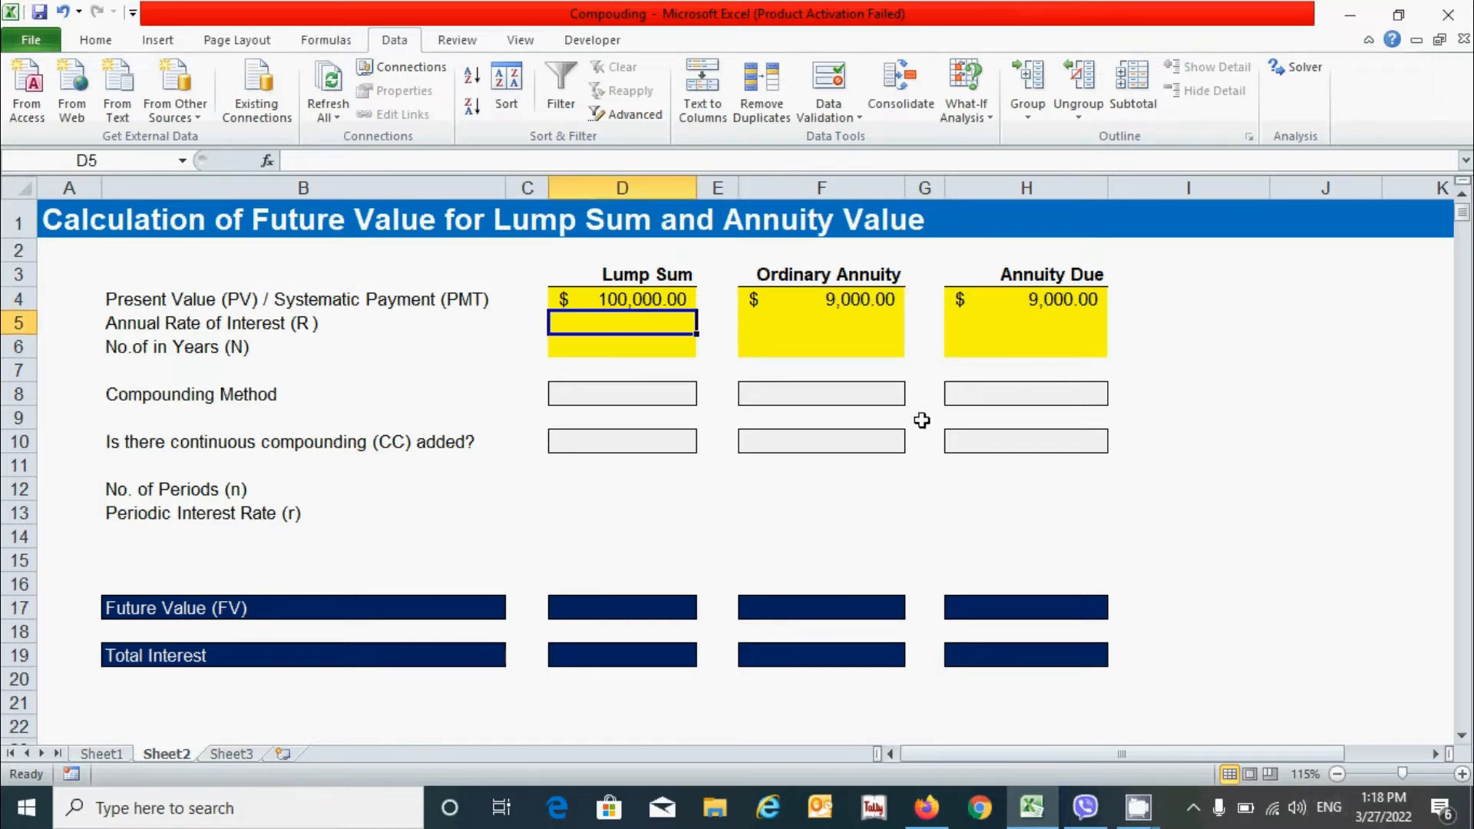
{"action": "type", "text": "12"}
{"action": "key", "text": "Tab"}
{"action": "key", "text": "Tab"}
{"action": "type", "text": "12"}
{"action": "key", "text": "Tab"}
{"action": "key", "text": "Tab"}
{"action": "type", "text": "12"}
{"action": "key", "text": "Return"}
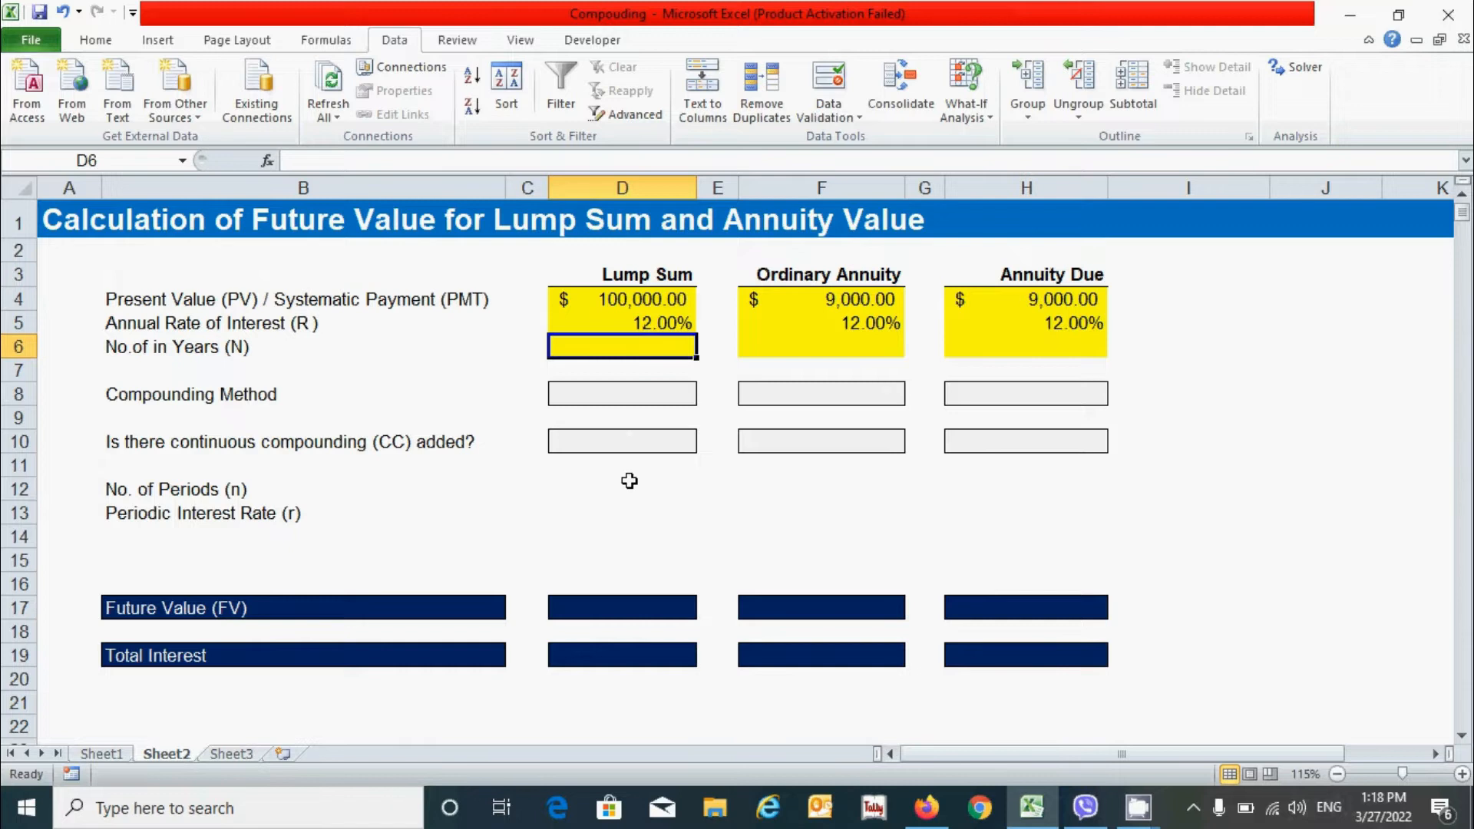
- Set the number of years to 10 for Lump Sum, Ordinary Annuity and Annuity Due
{"action": "type", "text": "10"}
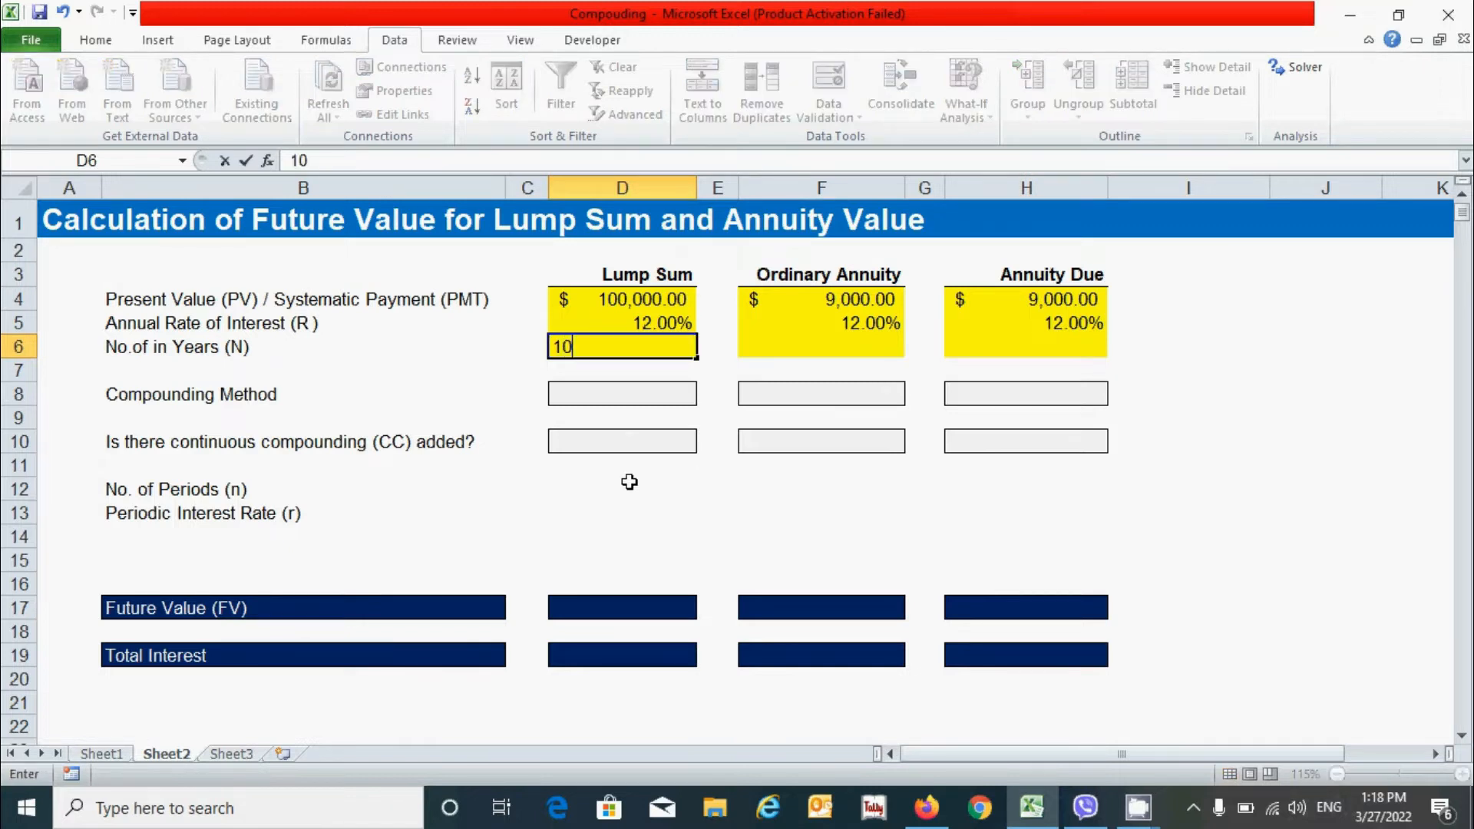
{"action": "key", "text": "Tab"}
{"action": "key", "text": "Tab"}
{"action": "type", "text": "10"}
{"action": "key", "text": "Tab"}
{"action": "key", "text": "Tab"}
{"action": "type", "text": "10"}
{"action": "key", "text": "Return"}
- Add a list data validation to the Lump Sum compounding method cell D8 with the source Annually,Semi-annually,Quarterly,Monthly,Weekly,Daily
{"action": "left_click", "coordinate": [645, 398]}
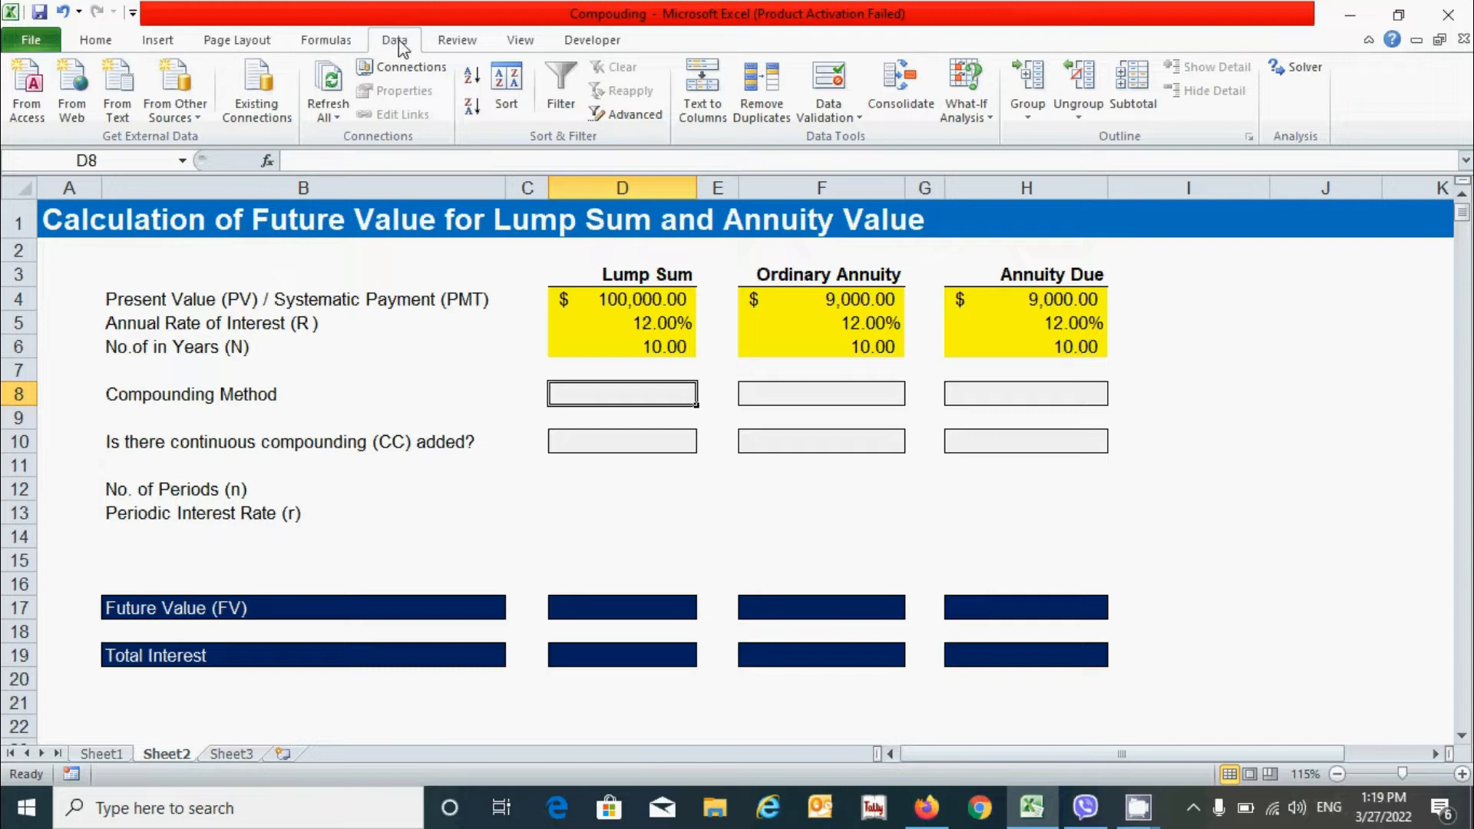
{"action": "left_click", "coordinate": [850, 115]}
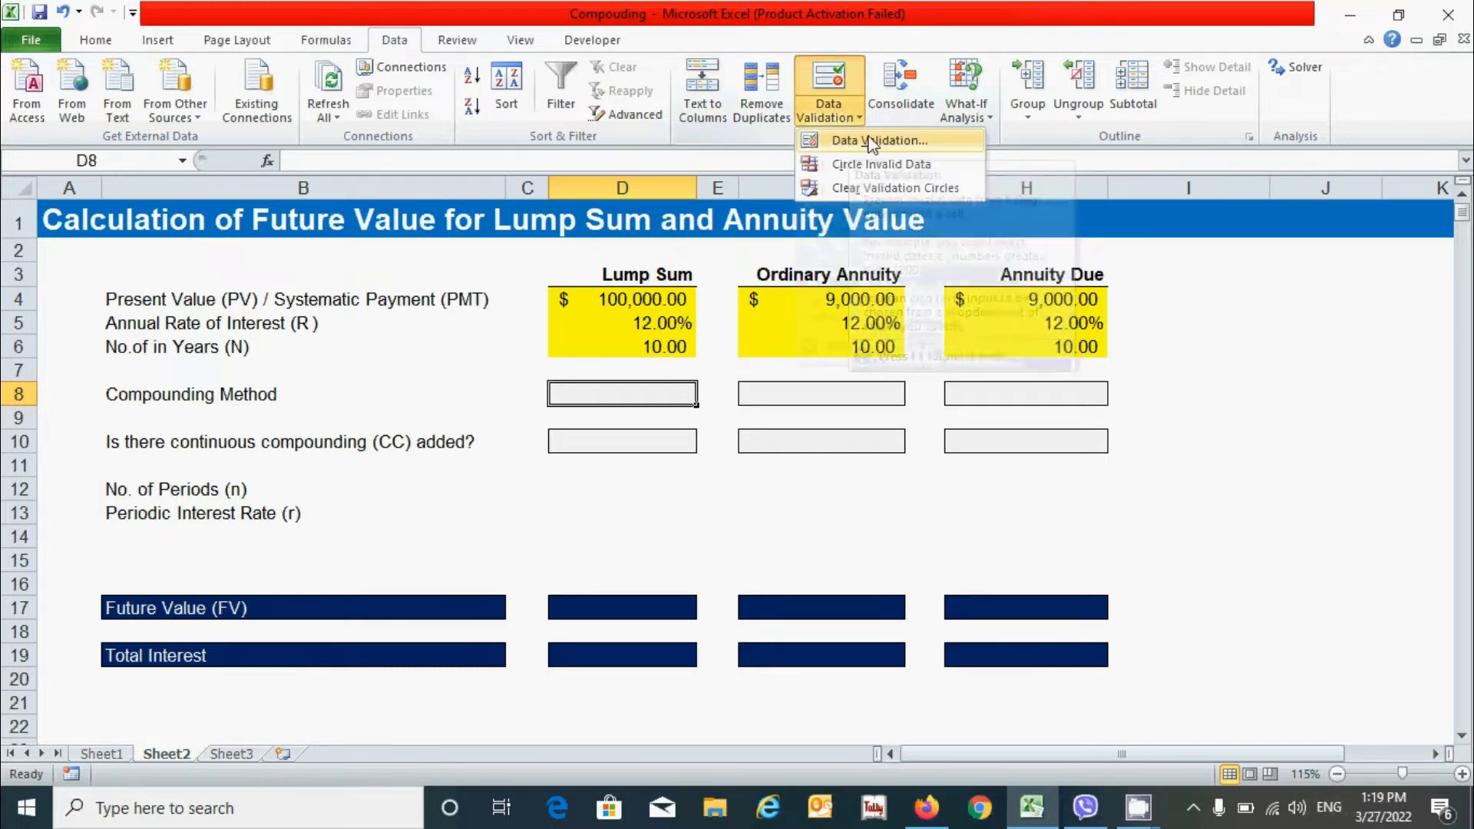
{"action": "left_click", "coordinate": [872, 142]}
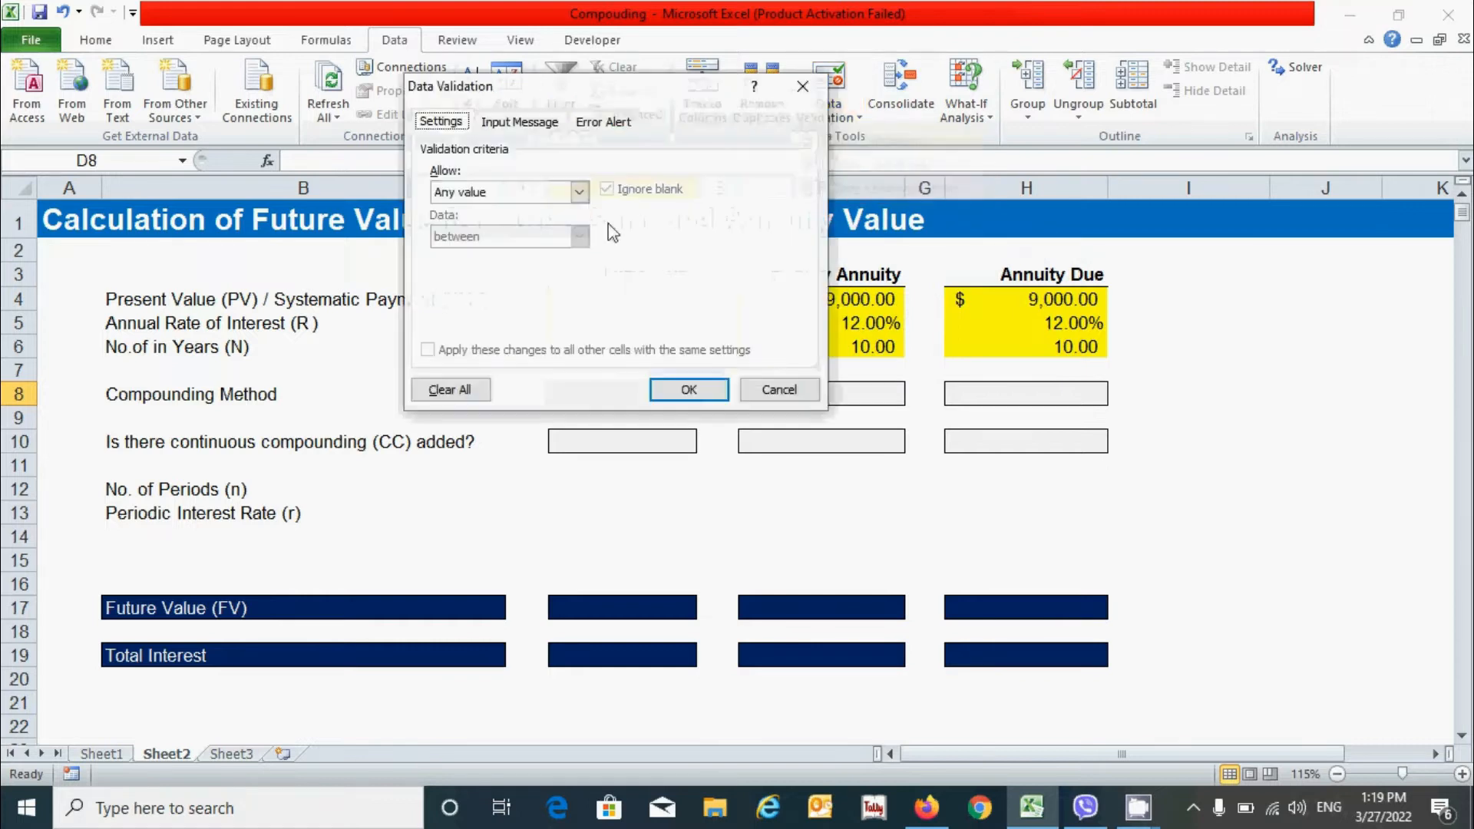
{"action": "left_click", "coordinate": [580, 194]}
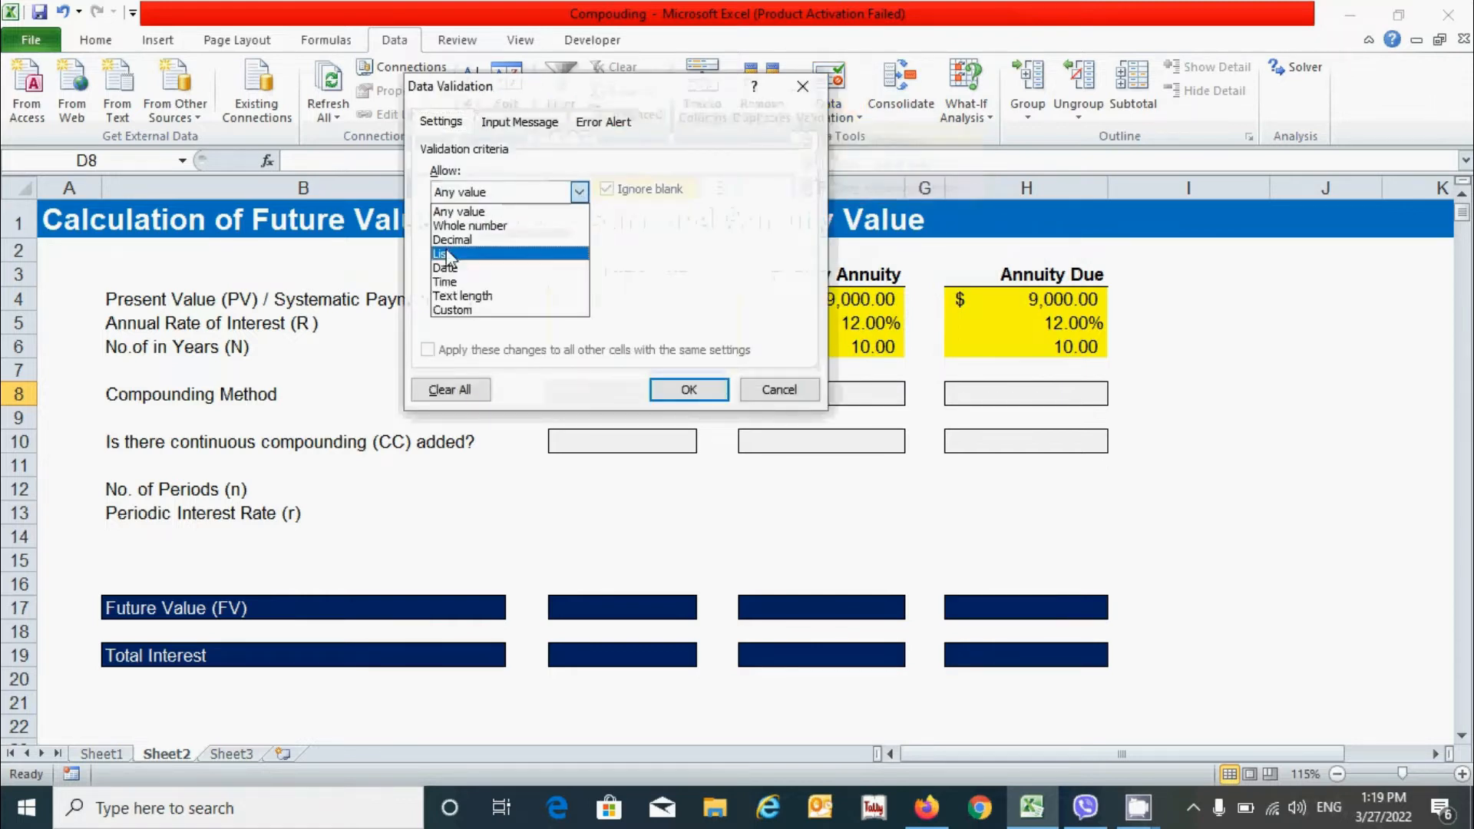
{"action": "left_click", "coordinate": [451, 255]}
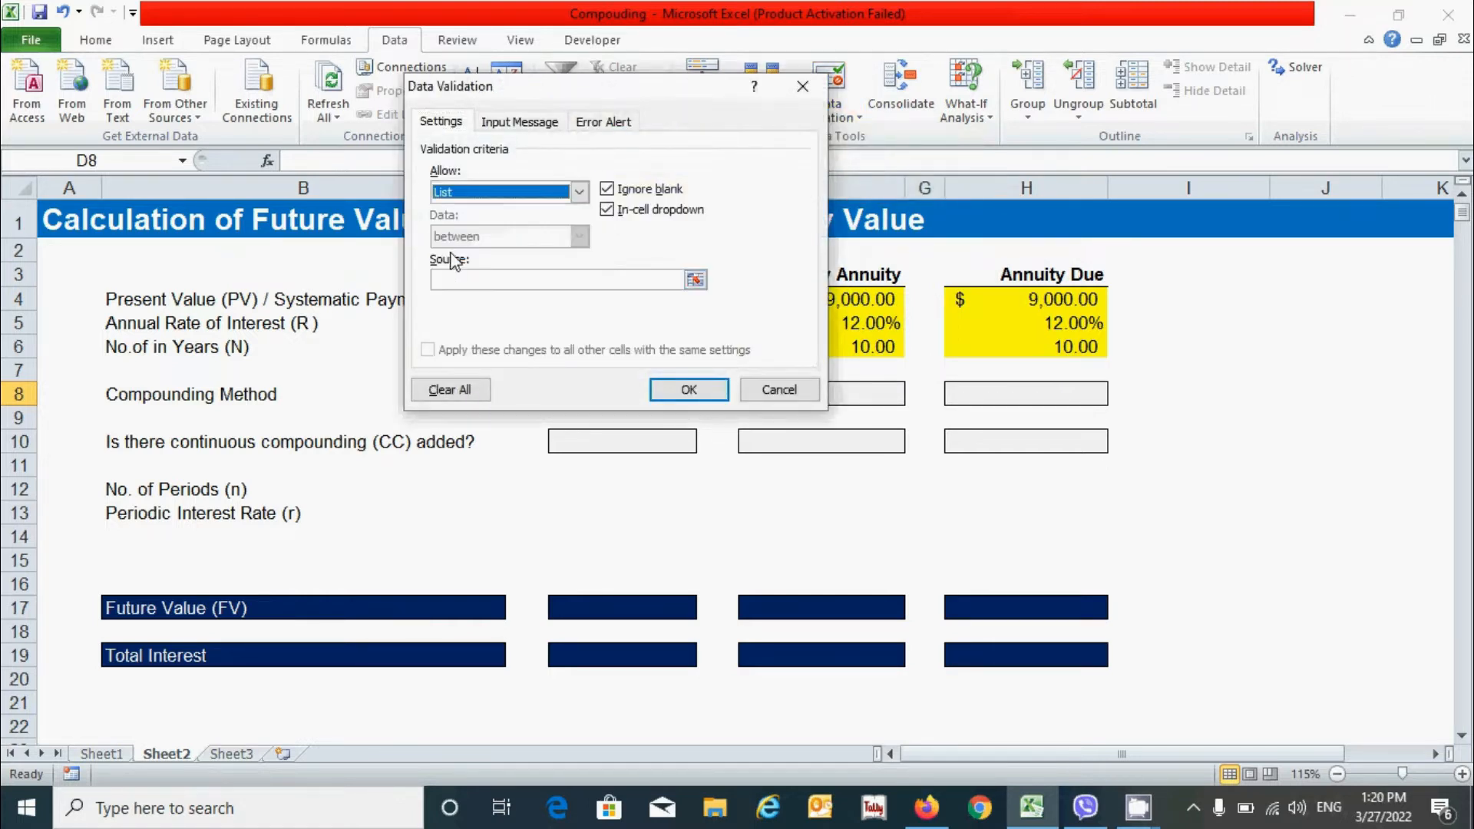
{"action": "left_click", "coordinate": [515, 282]}
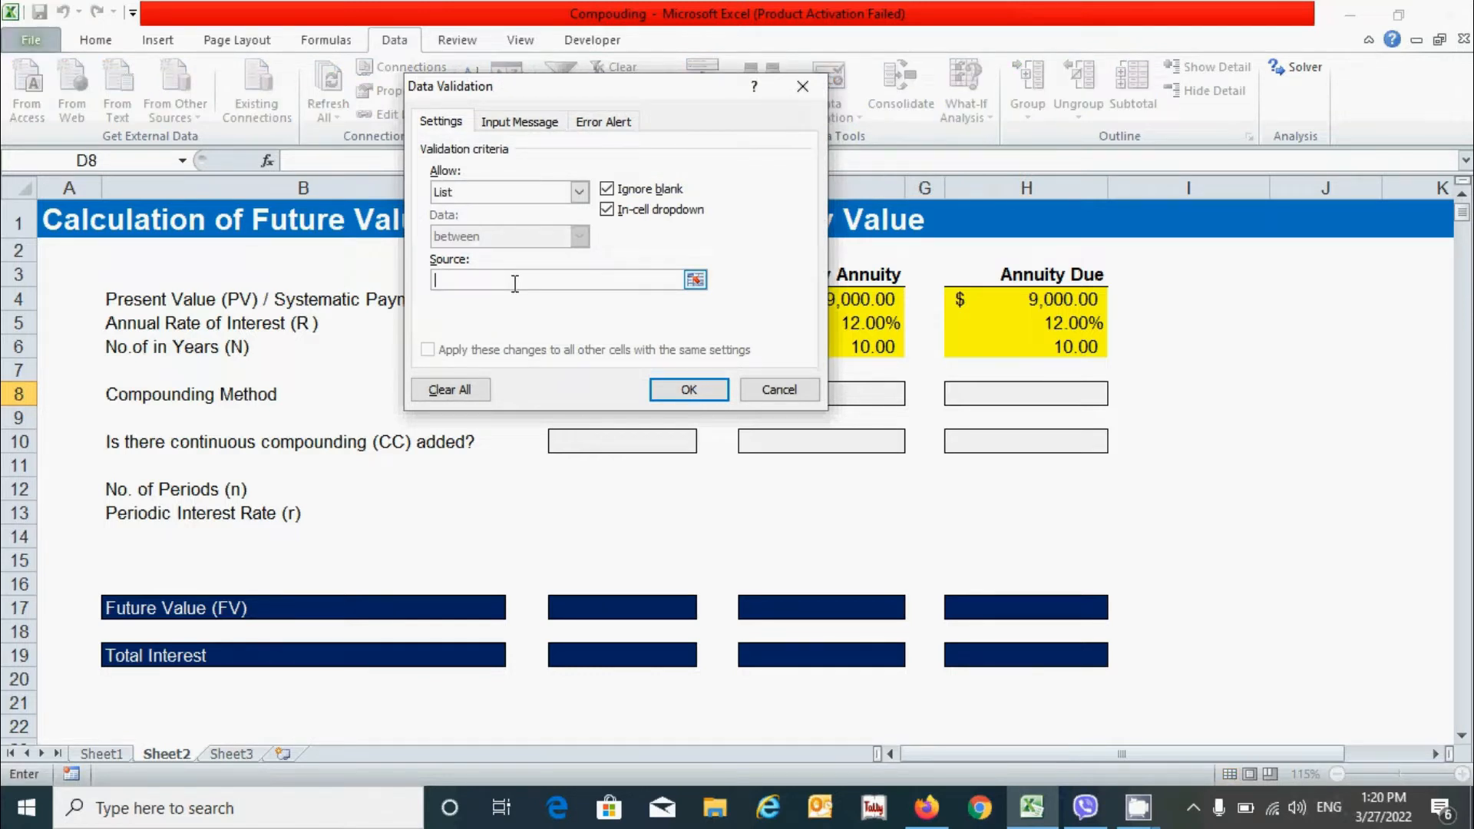
{"action": "type", "text": "Annually,Semi-Annually,Quarterl"}
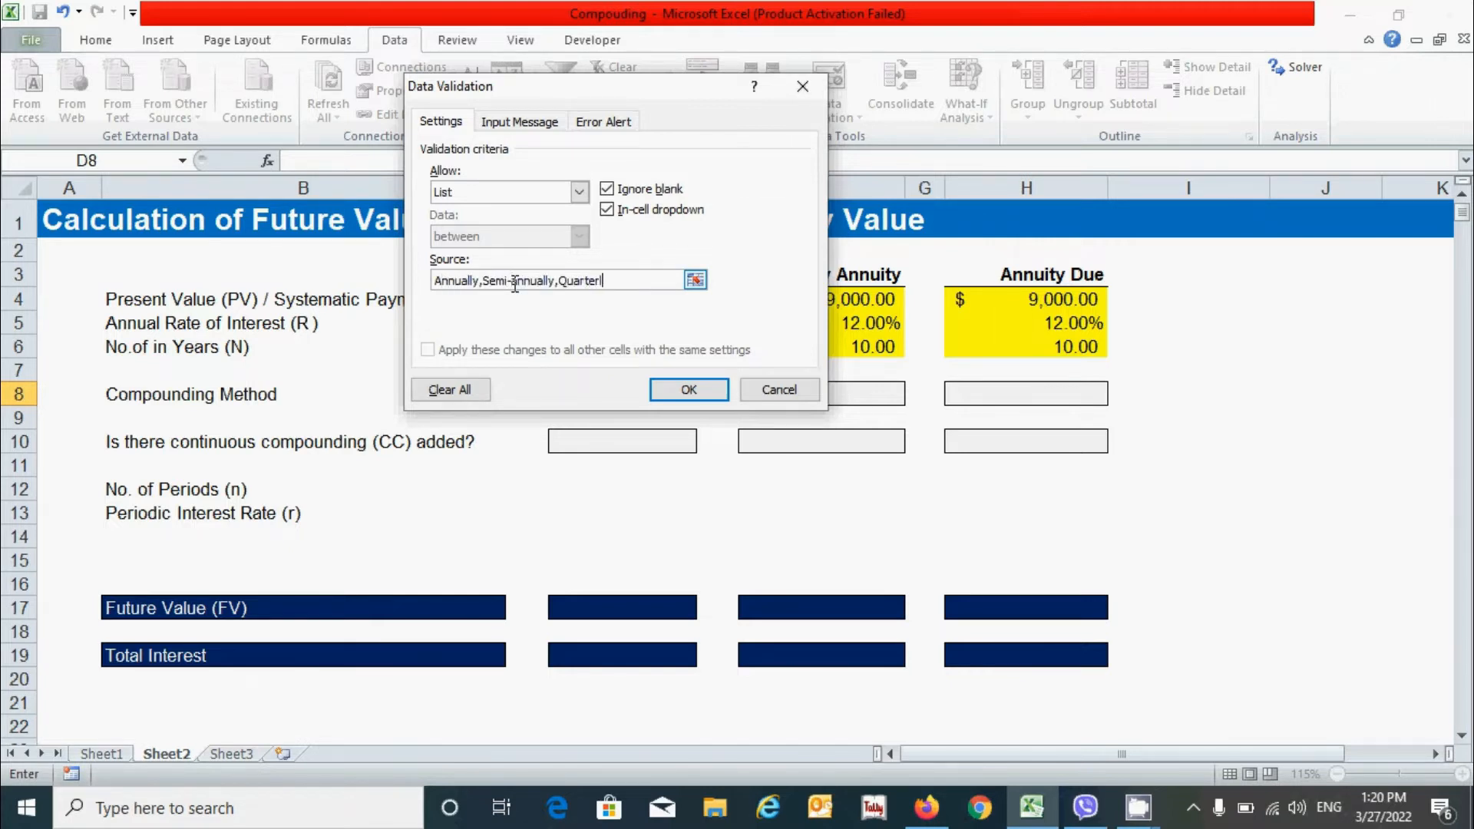
{"action": "type", "text": "y,Monthly,Weekly,"}
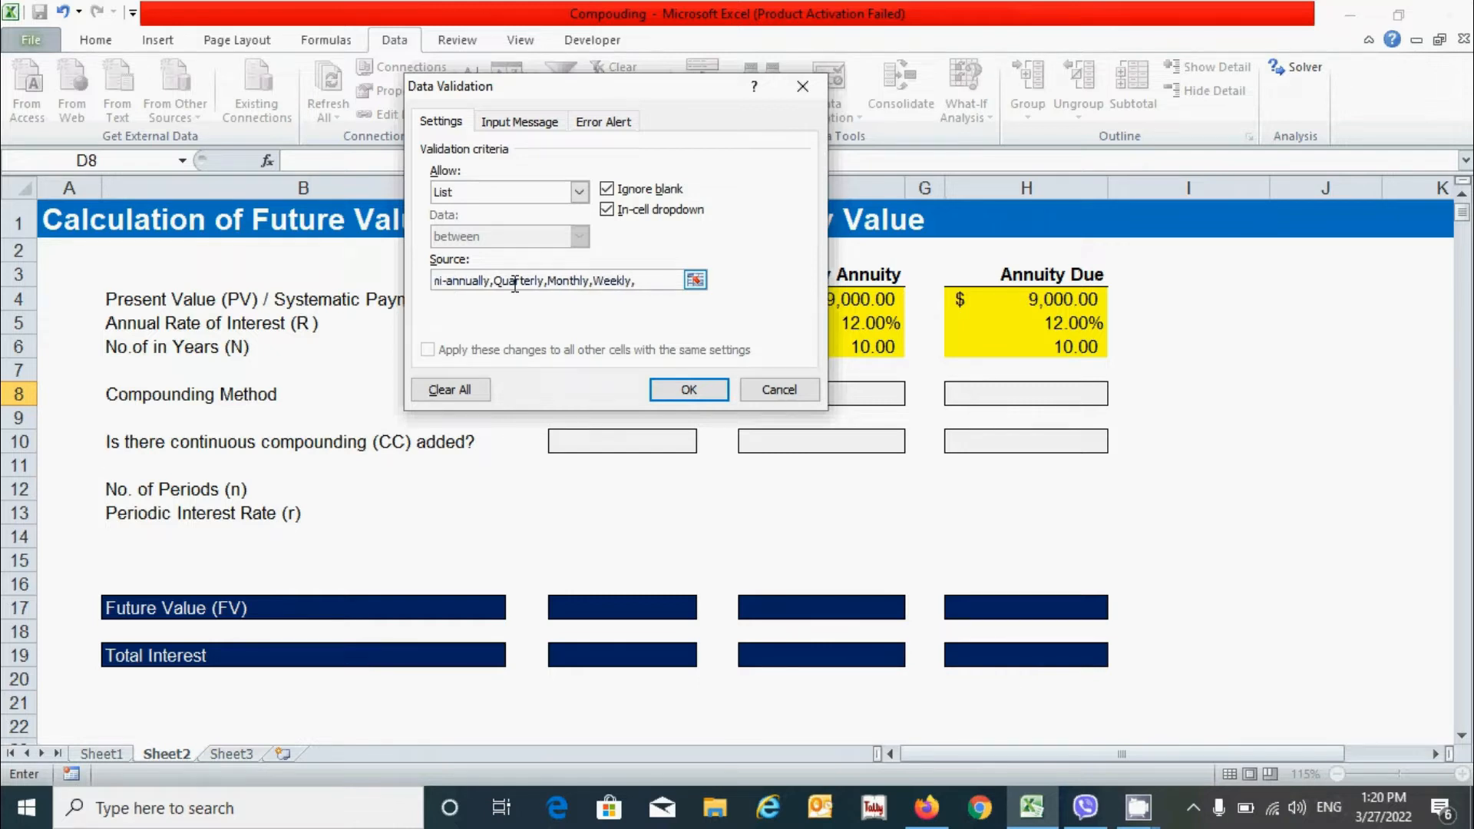
{"action": "type", "text": "Daily"}
{"action": "left_click", "coordinate": [689, 389]}
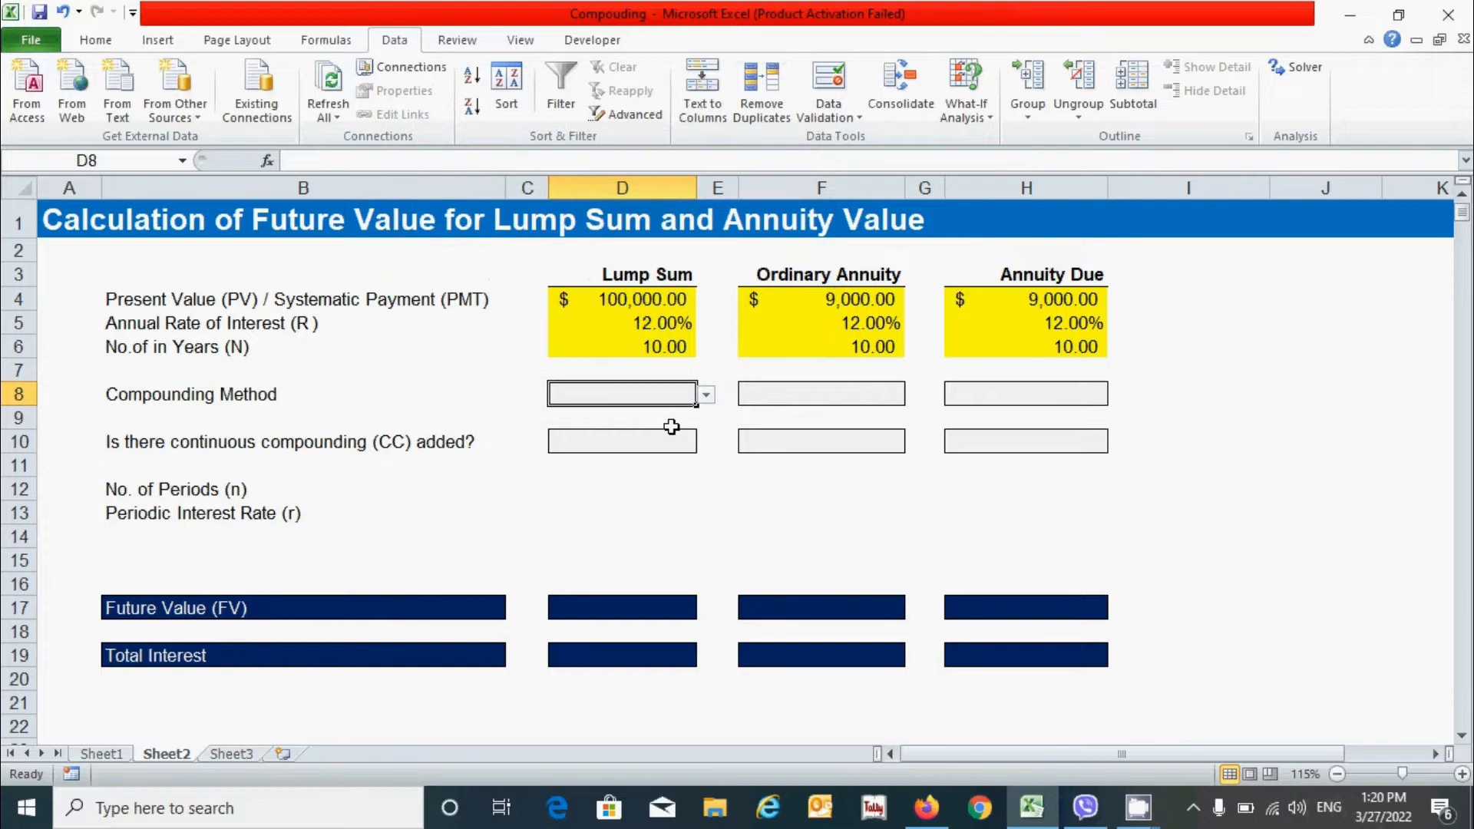
- Copy the compounding method dropdown from D8 to the Ordinary Annuity cell F8 and the Annuity Due cell H8
{"action": "key", "text": "ctrl+c"}
{"action": "left_click", "coordinate": [853, 395]}
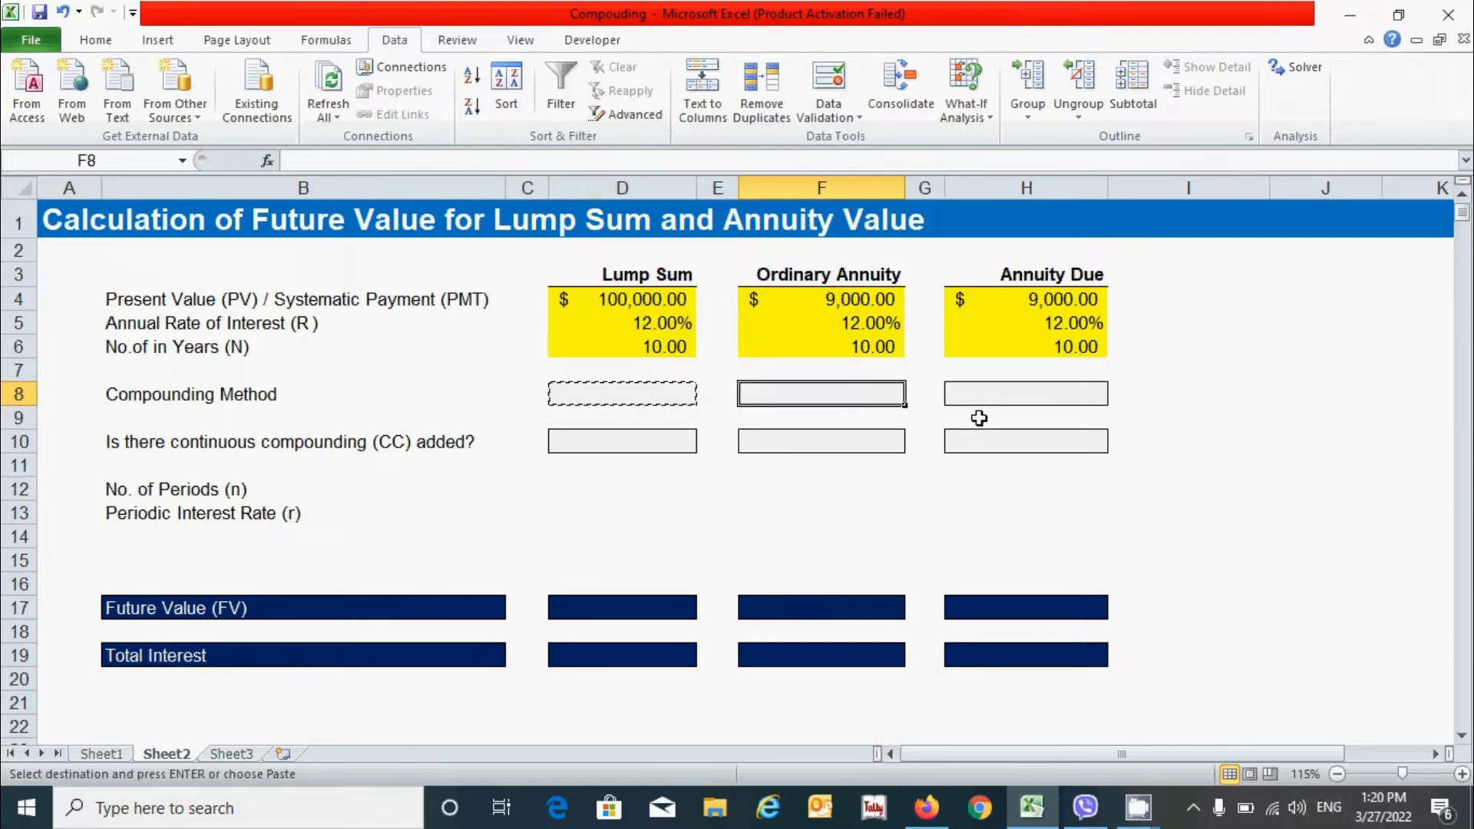
{"action": "key", "text": "ctrl+v"}
{"action": "left_click", "coordinate": [1029, 395]}
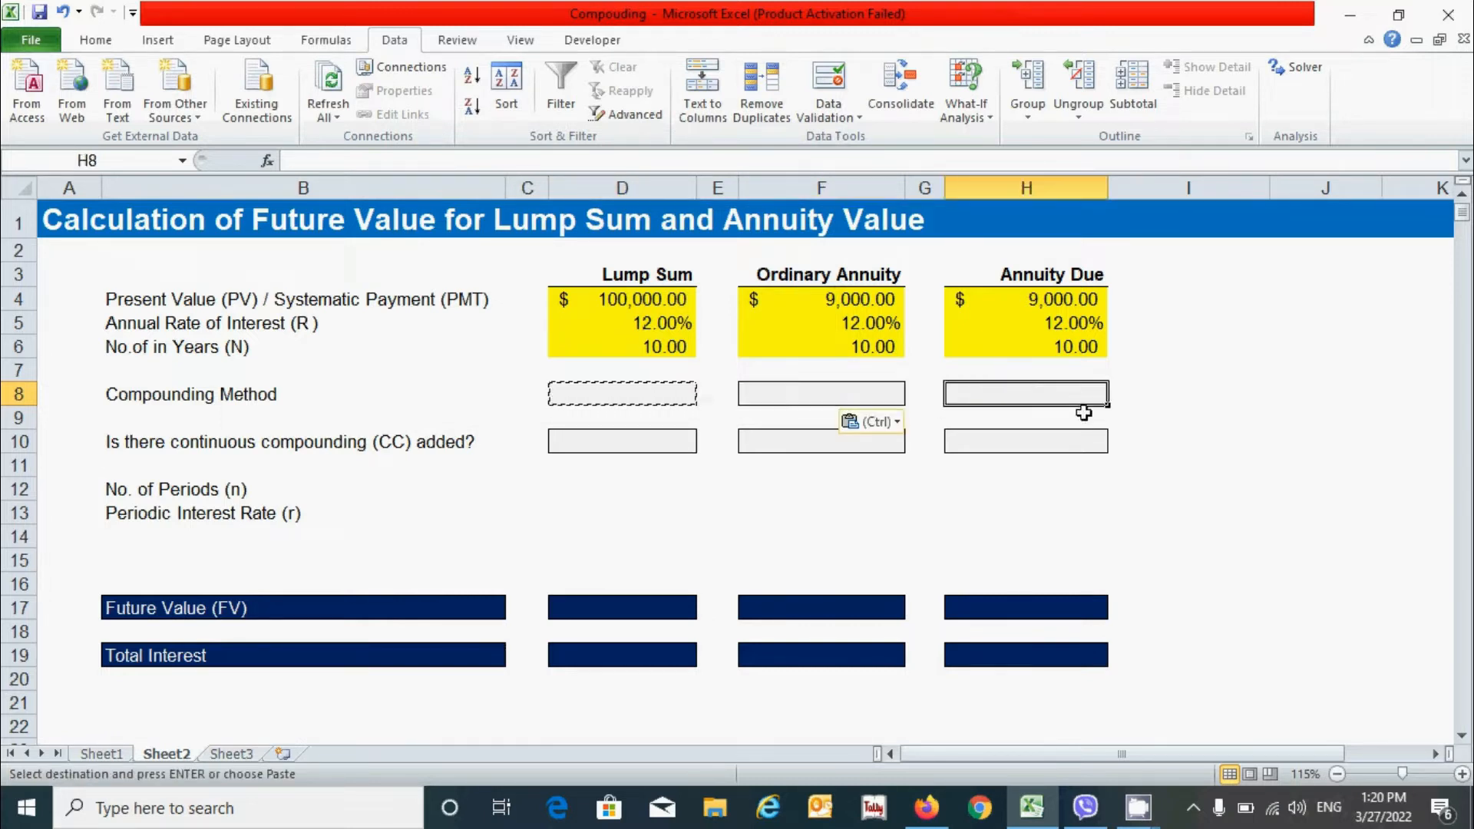
{"action": "key", "text": "ctrl+v"}
{"action": "left_click", "coordinate": [1206, 418]}
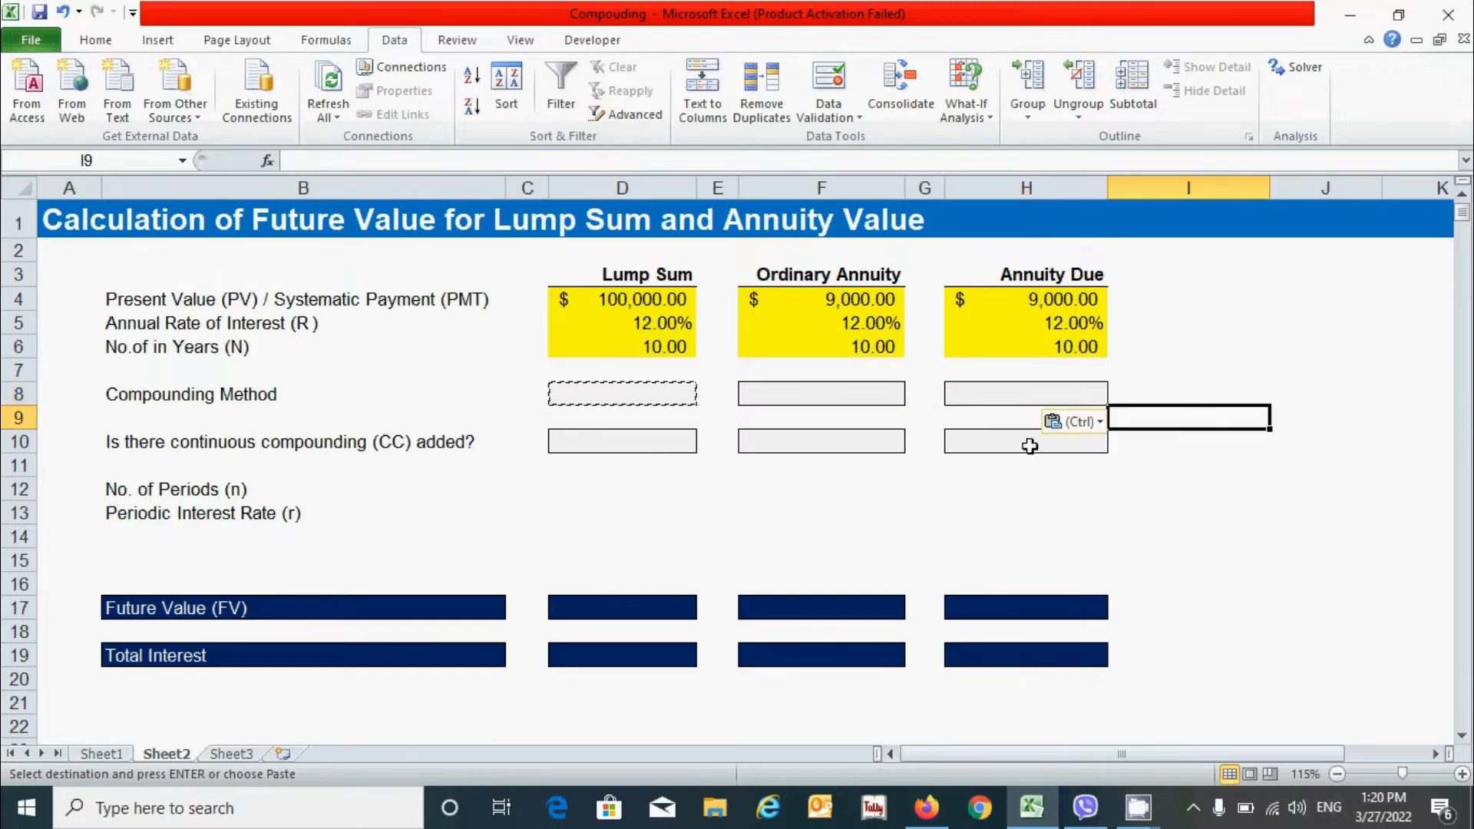
{"action": "key", "text": "Escape"}
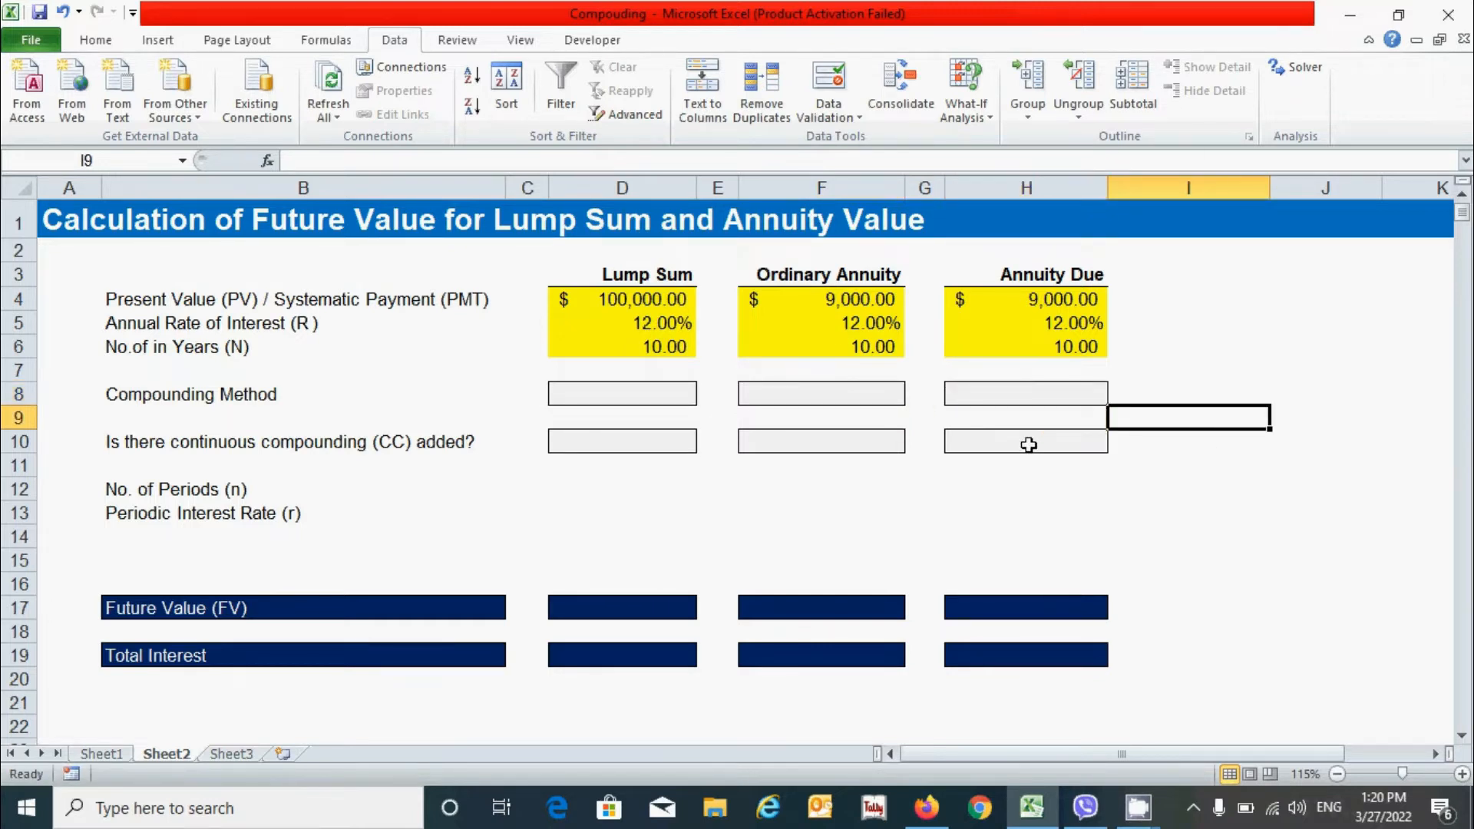
- Choose Monthly as the compounding method for Lump Sum, Ordinary Annuity and Annuity Due
{"action": "left_click", "coordinate": [680, 397]}
{"action": "left_click", "coordinate": [706, 396]}
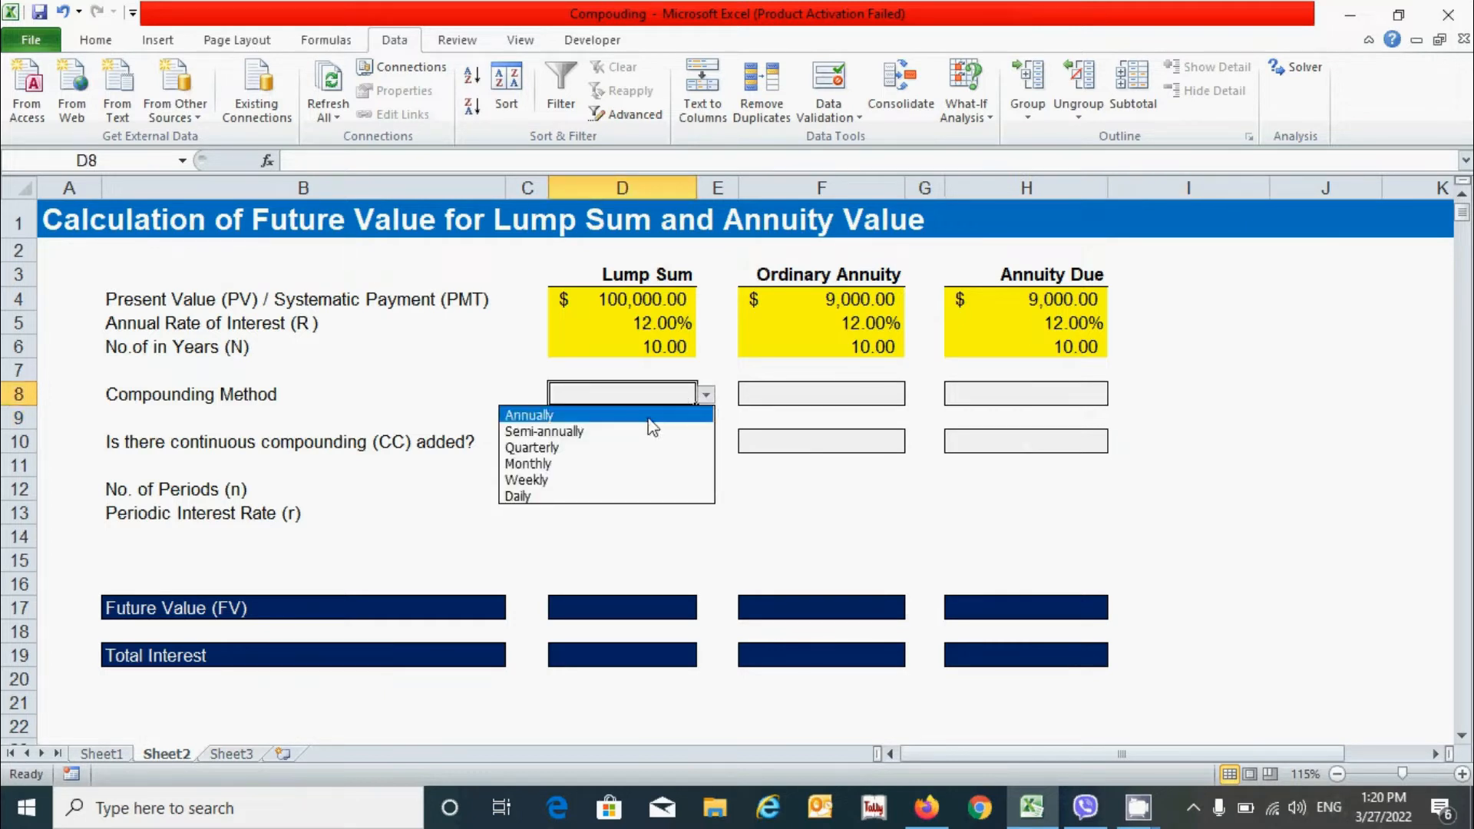
{"action": "left_click", "coordinate": [549, 468]}
{"action": "left_click", "coordinate": [866, 398]}
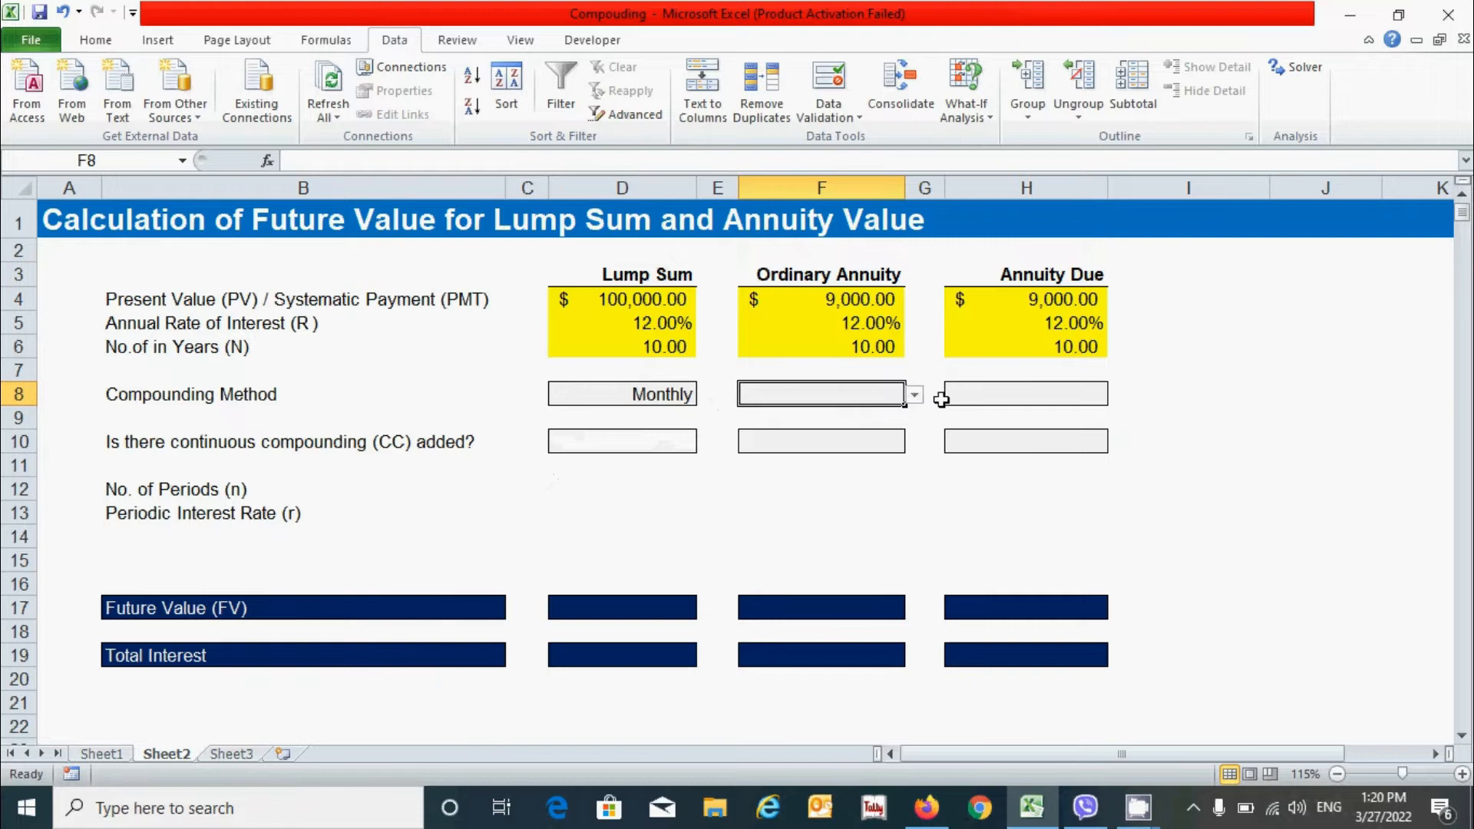
{"action": "left_click", "coordinate": [915, 395]}
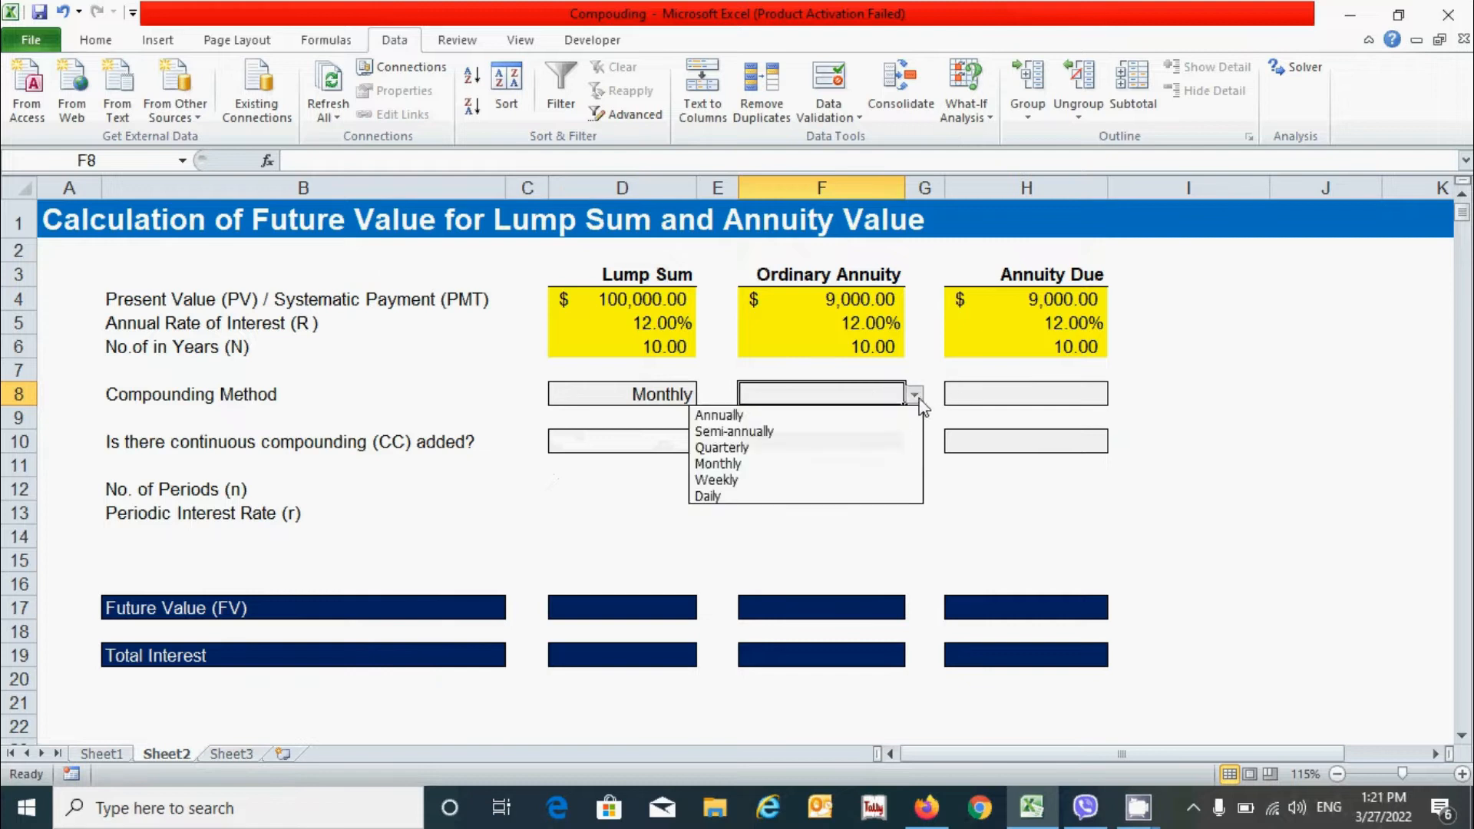
{"action": "left_click", "coordinate": [790, 463]}
{"action": "left_click", "coordinate": [1013, 394]}
{"action": "left_click", "coordinate": [1118, 396]}
{"action": "left_click", "coordinate": [1106, 464]}
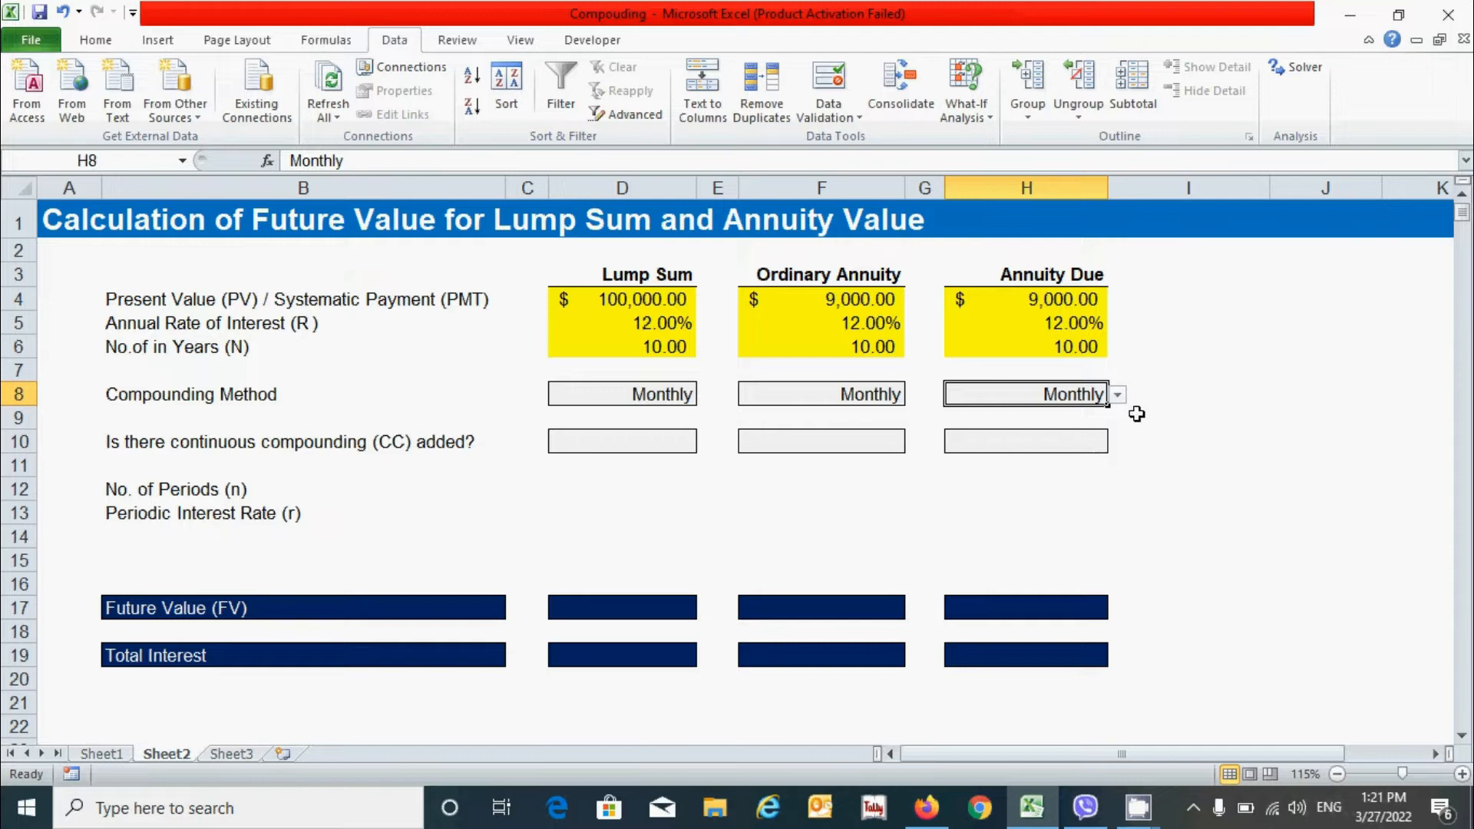
- Add a list data validation to the Lump Sum continuous compounding cell D10 with the source Yes,No
{"action": "left_click", "coordinate": [642, 453]}
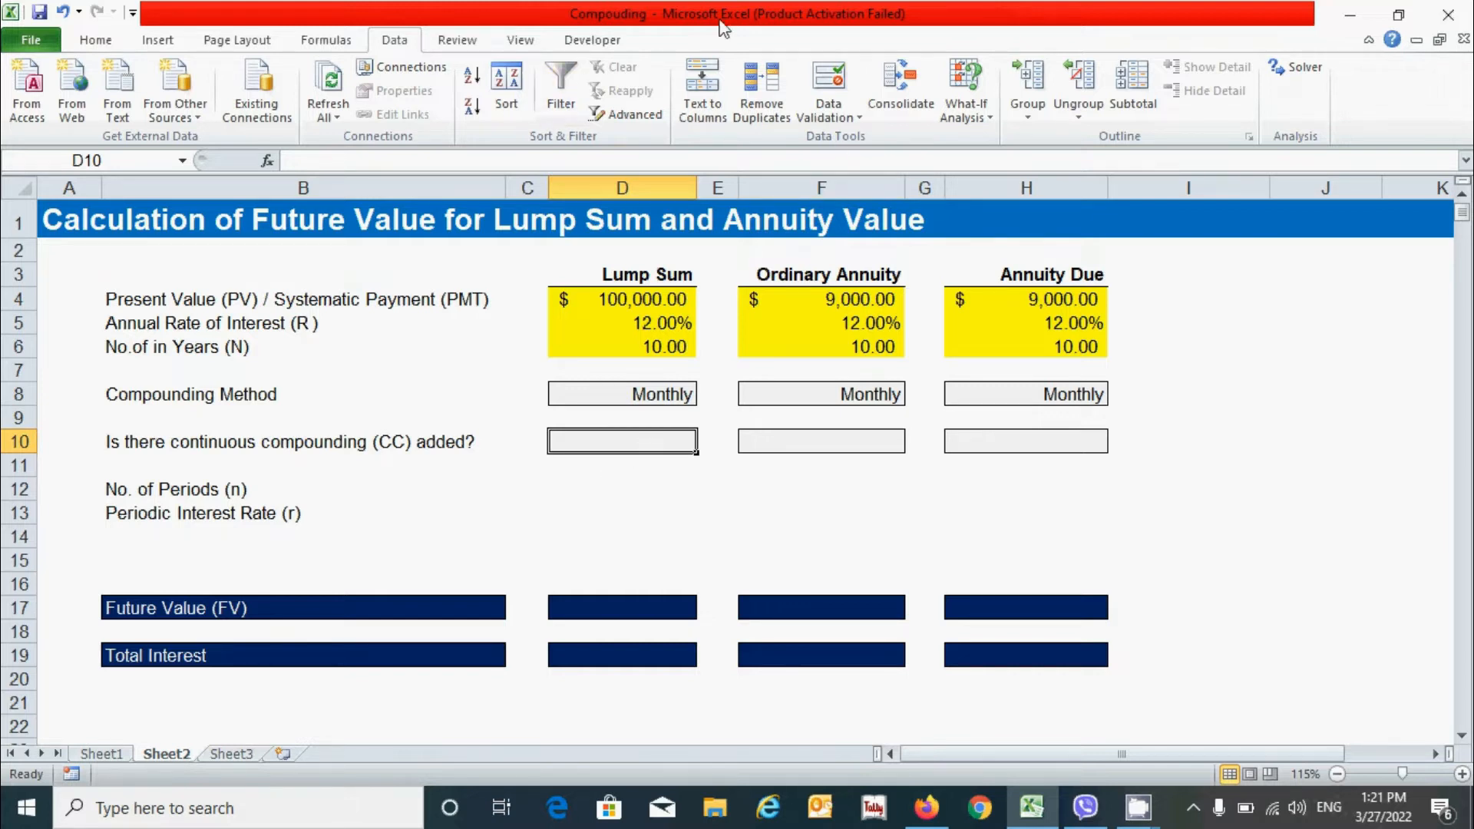
{"action": "left_click", "coordinate": [841, 121]}
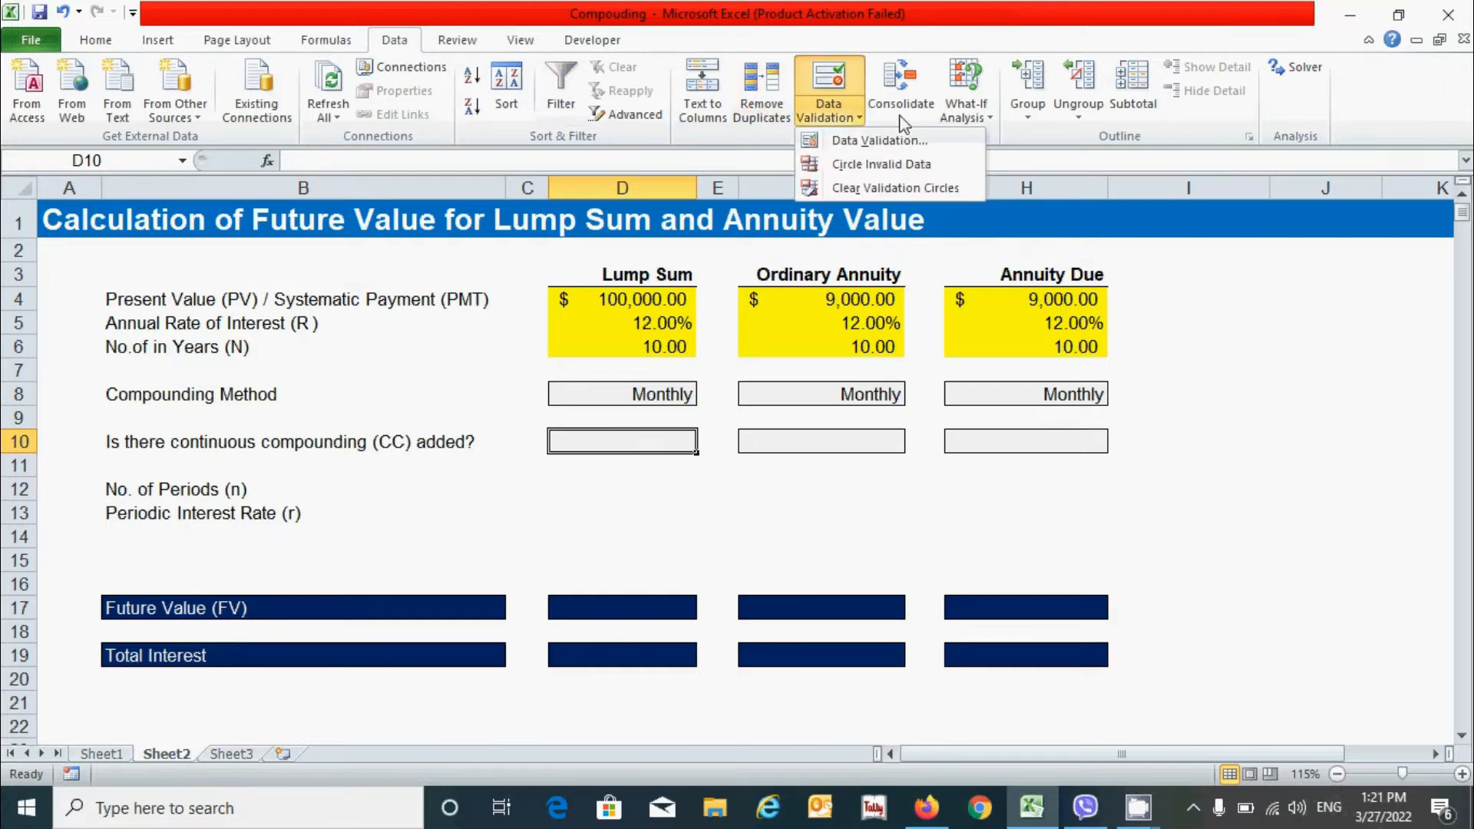
{"action": "left_click", "coordinate": [861, 141]}
{"action": "left_click", "coordinate": [579, 191]}
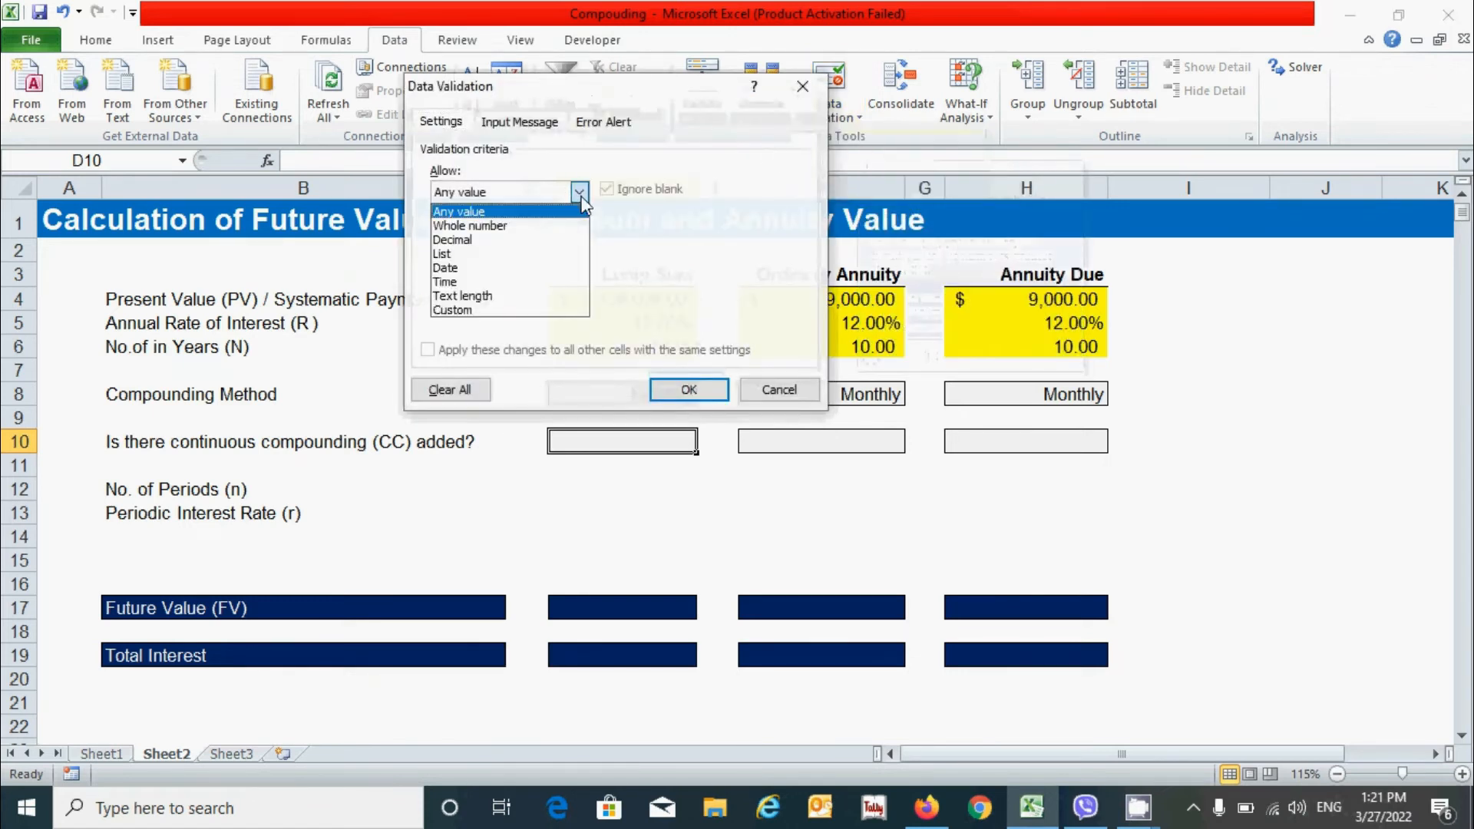
{"action": "left_click", "coordinate": [512, 264]}
{"action": "left_click", "coordinate": [529, 282]}
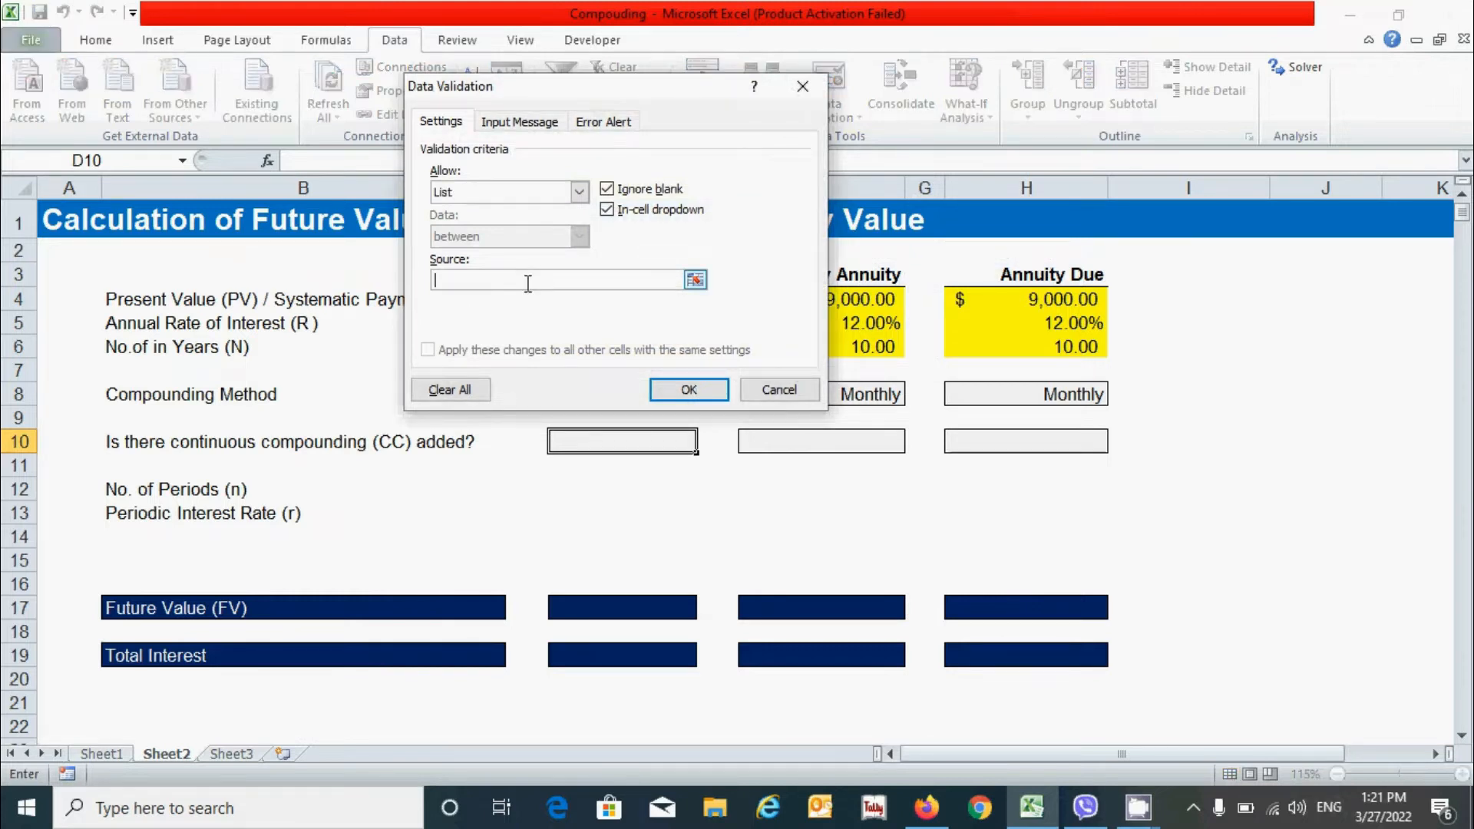
{"action": "type", "text": "Yes,No"}
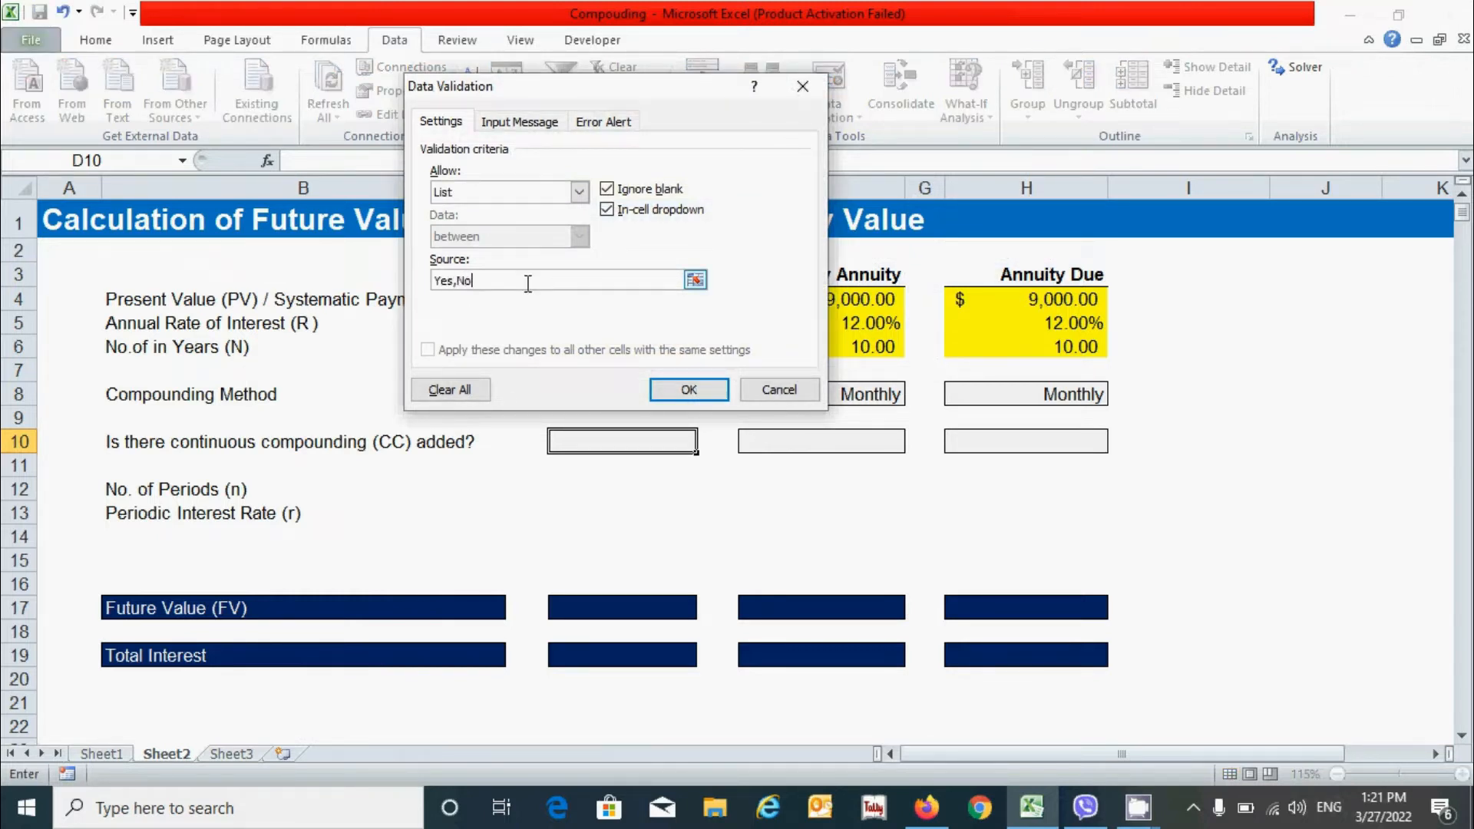
{"action": "left_click", "coordinate": [688, 390]}
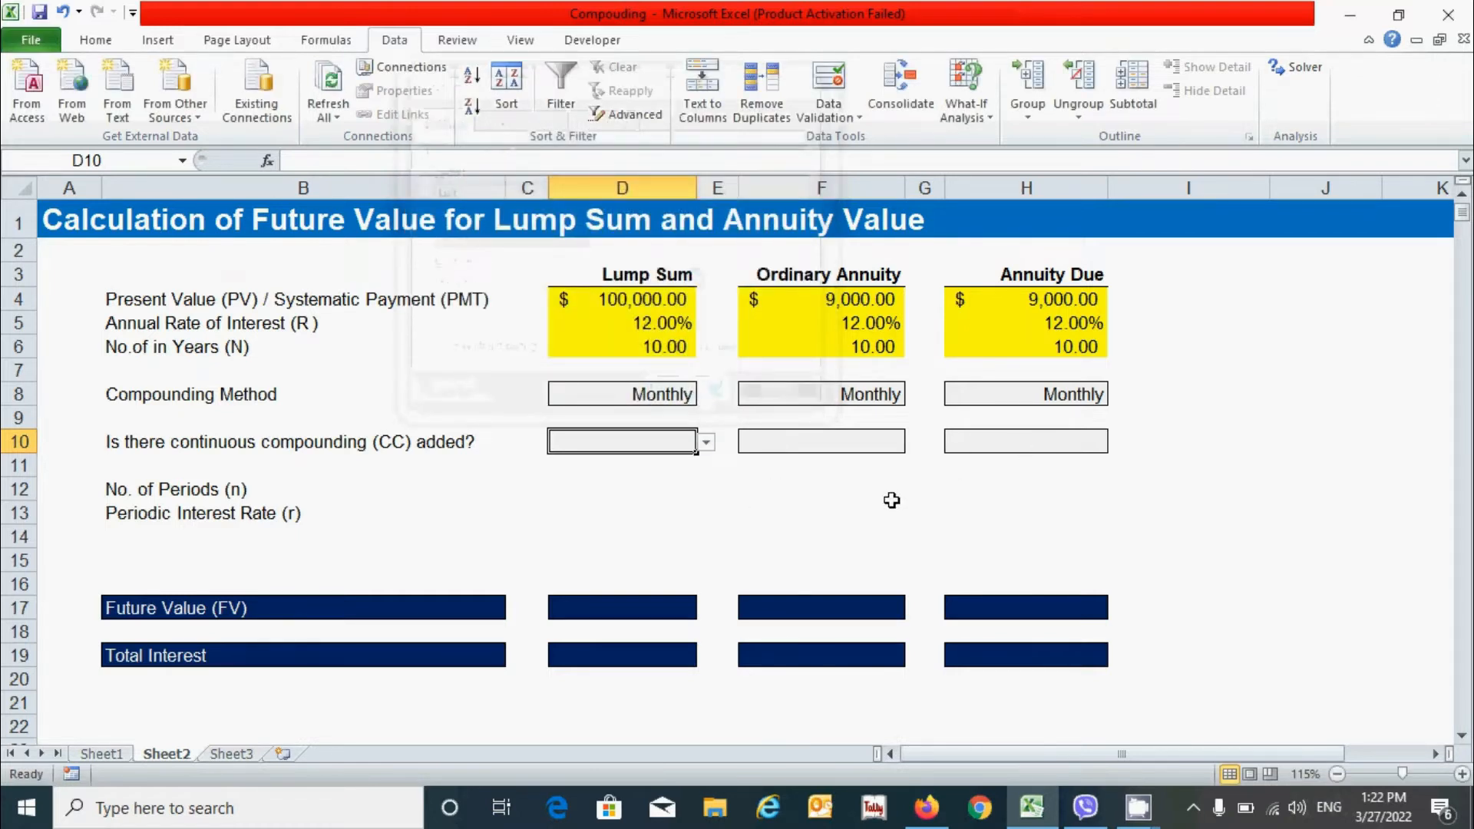
- Copy the Yes/No continuous compounding dropdown from D10 to the Ordinary Annuity cell F10 and the Annuity Due cell H10
{"action": "key", "text": "ctrl+c"}
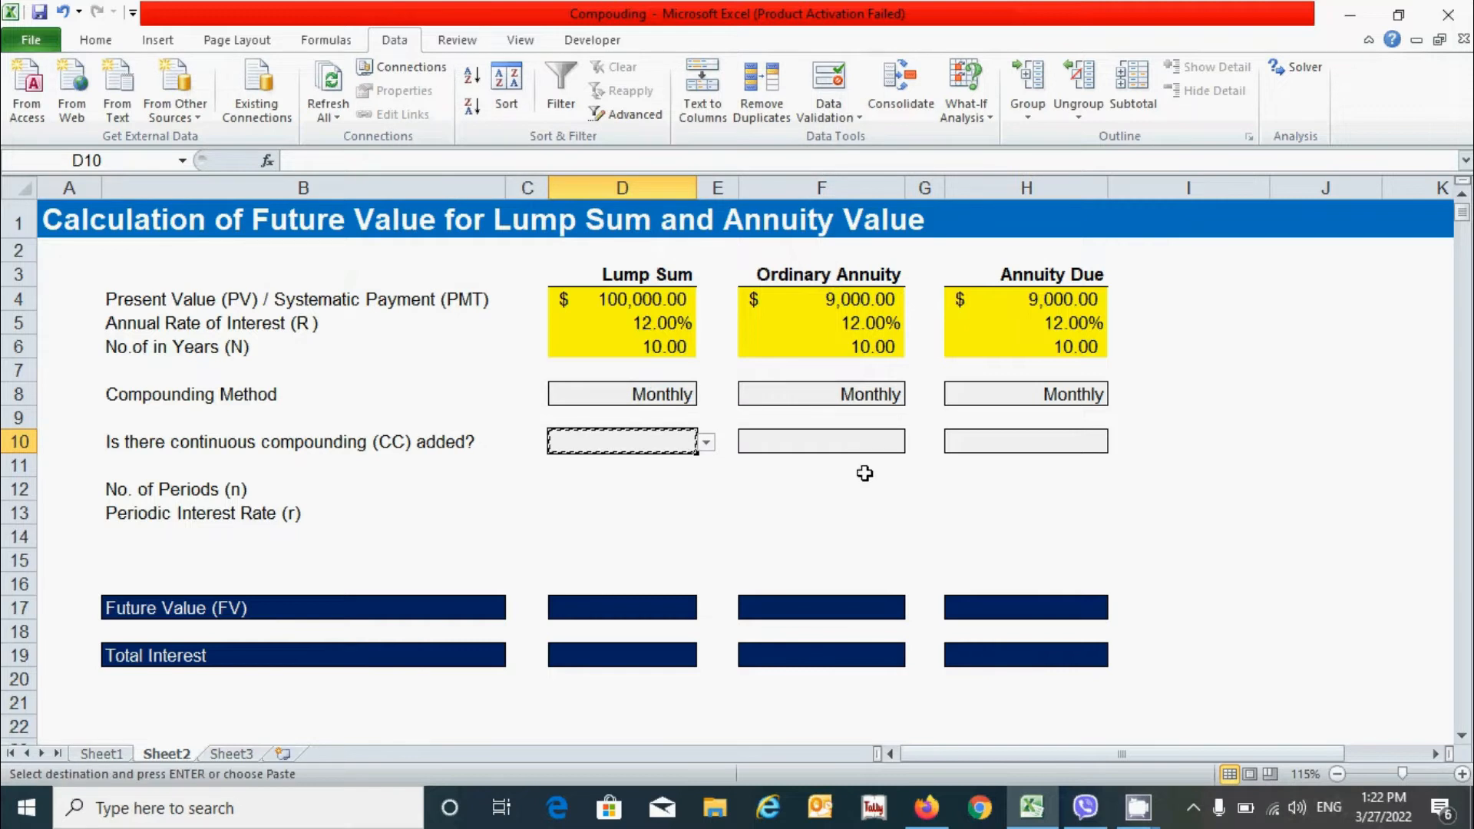
{"action": "left_click", "coordinate": [830, 434]}
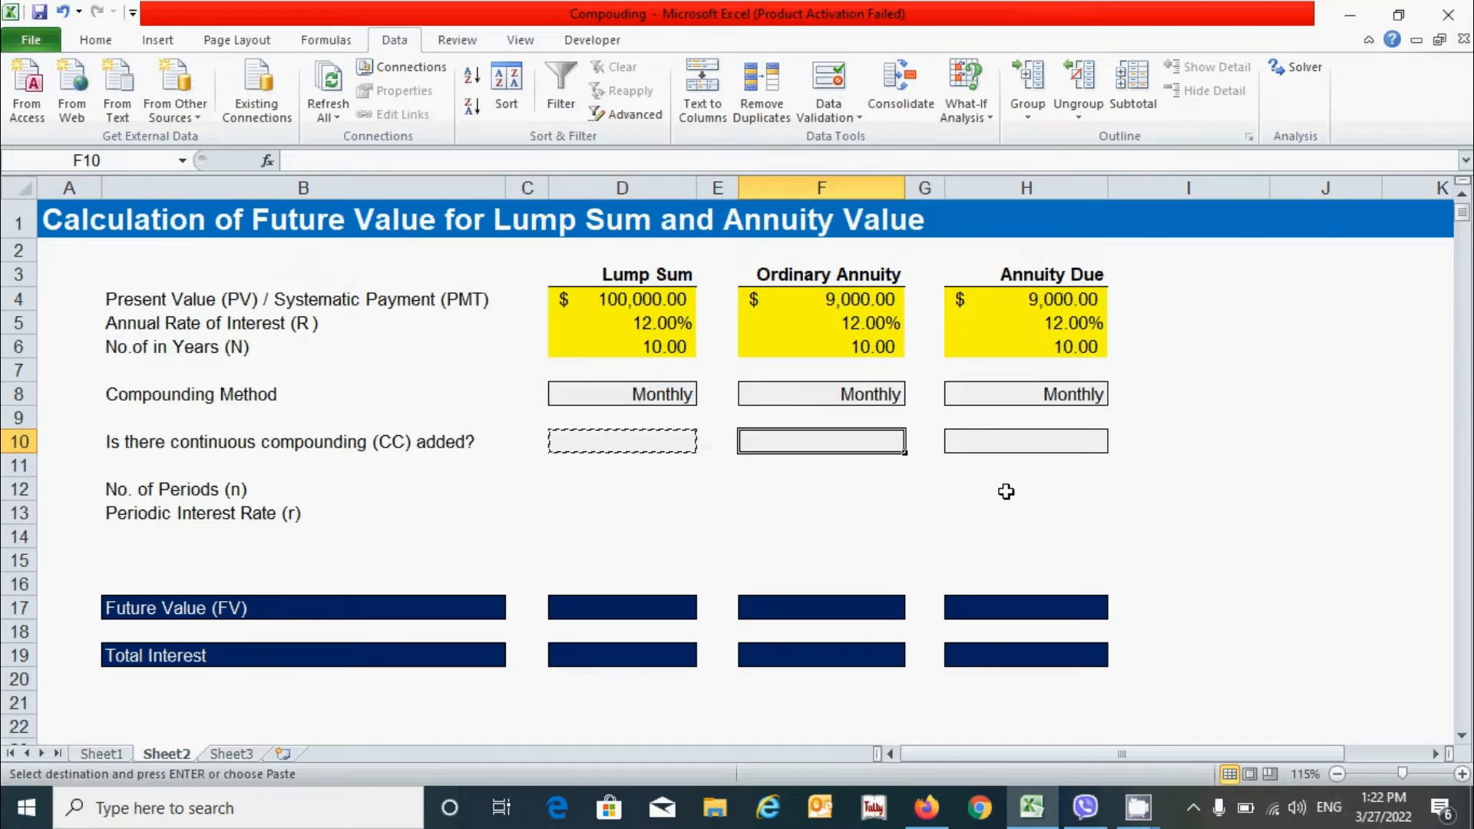
{"action": "key", "text": "ctrl+v"}
{"action": "left_click", "coordinate": [1047, 436]}
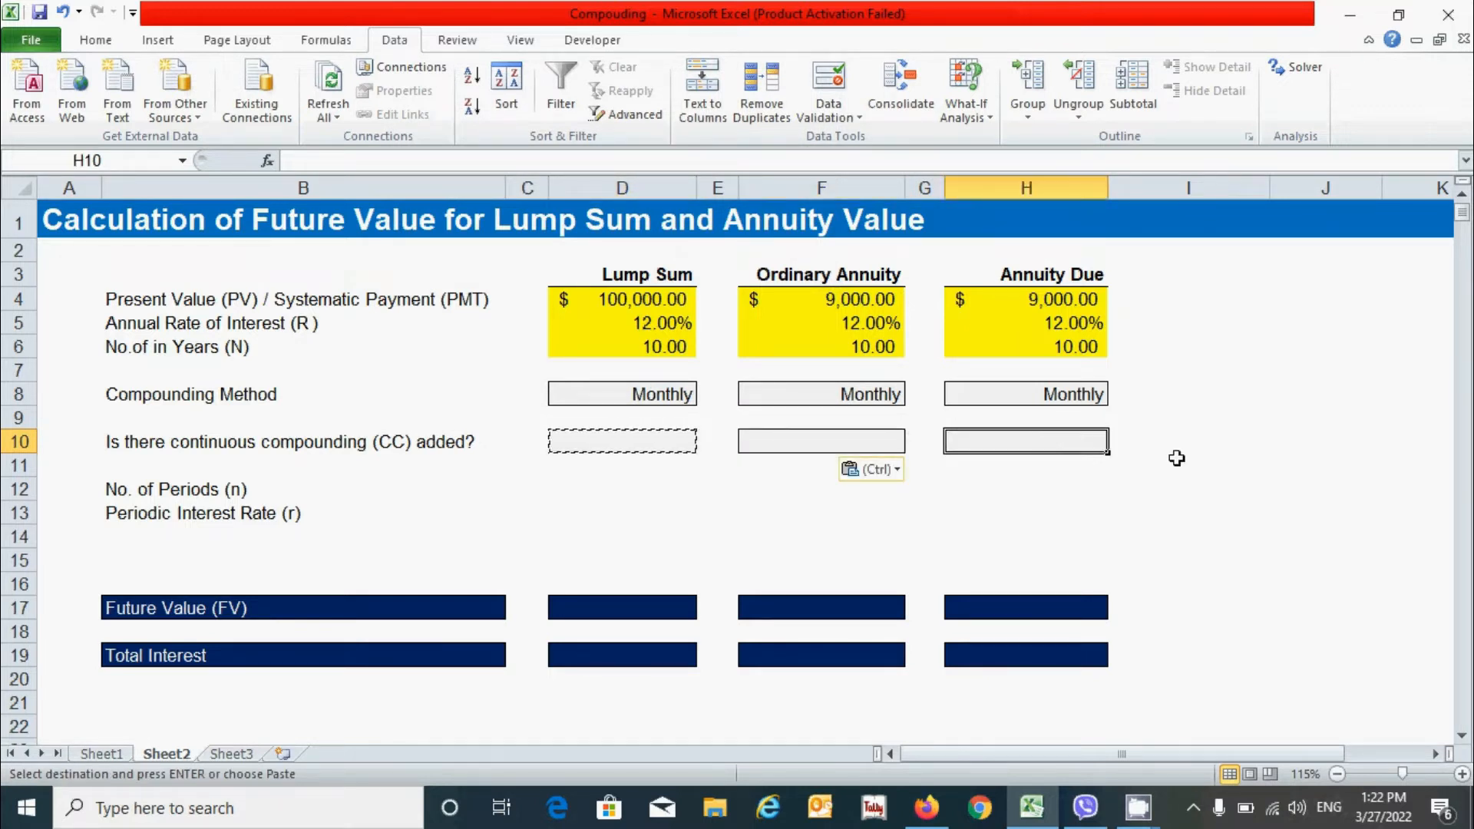
{"action": "key", "text": "ctrl+v"}
{"action": "key", "text": "Escape"}
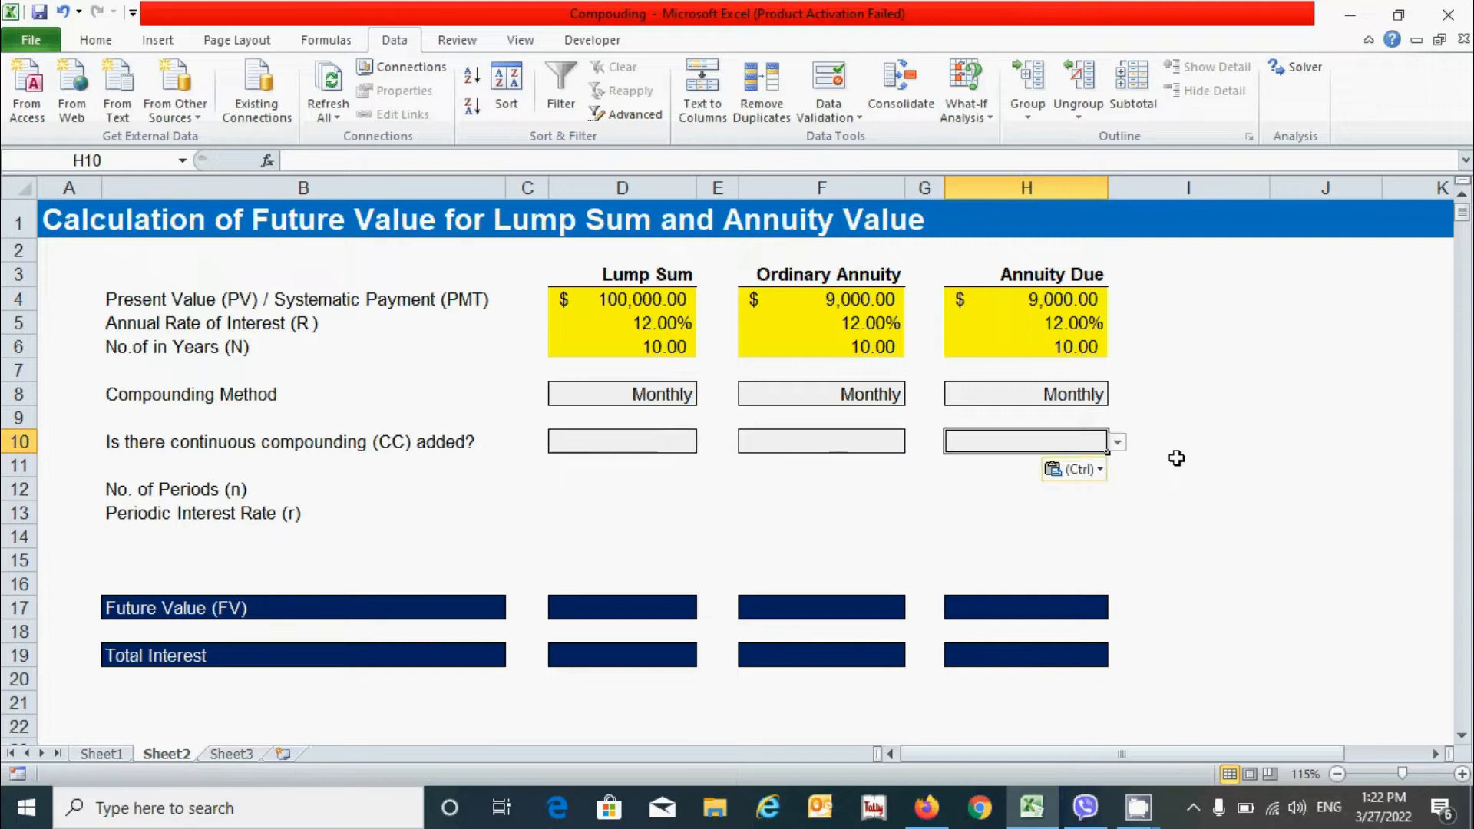
- Choose No for continuous compounding under Lump Sum, Ordinary Annuity and Annuity Due
{"action": "left_click", "coordinate": [667, 445]}
{"action": "left_click", "coordinate": [700, 444]}
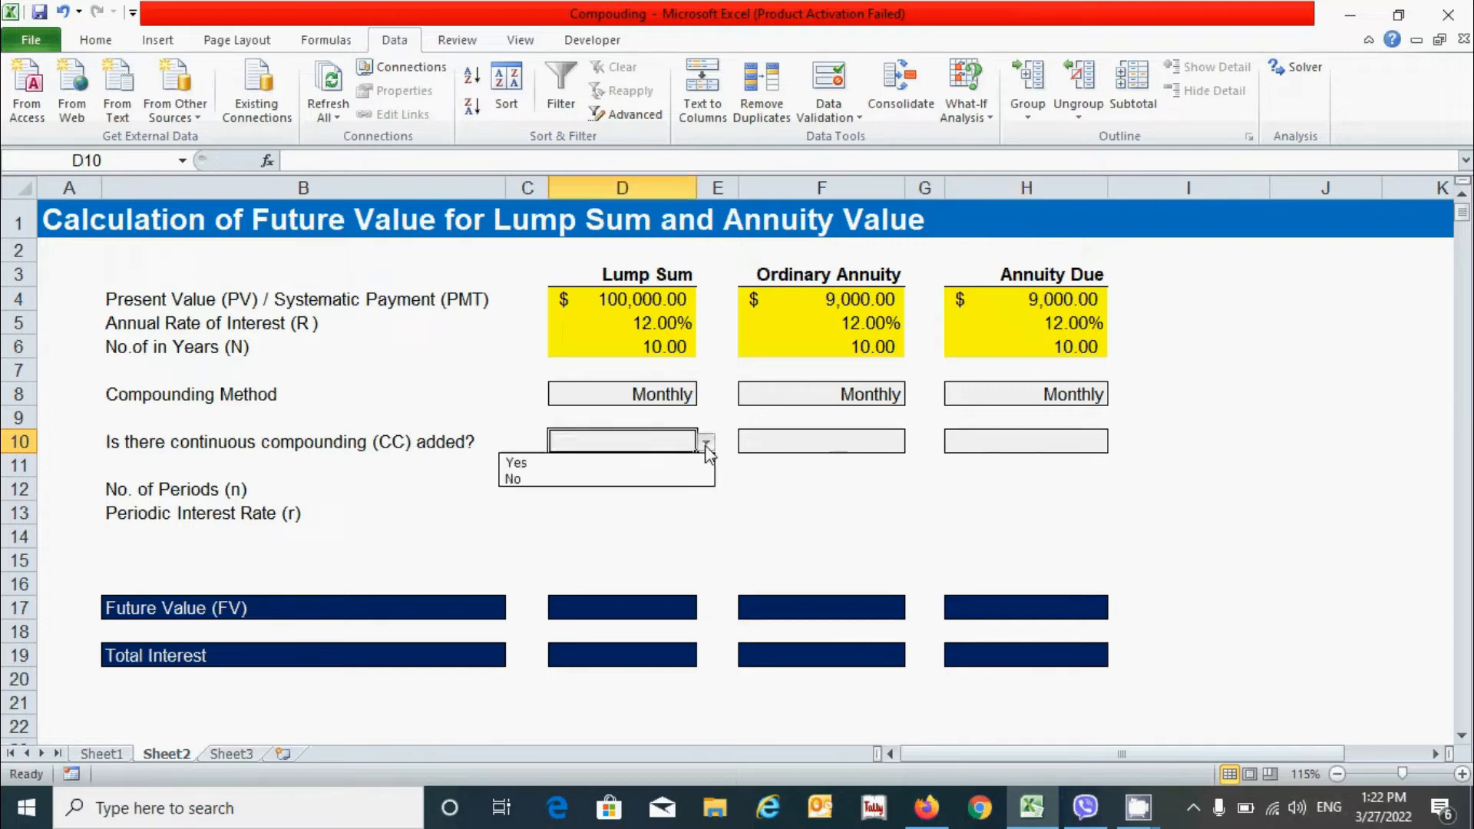
{"action": "left_click", "coordinate": [675, 480]}
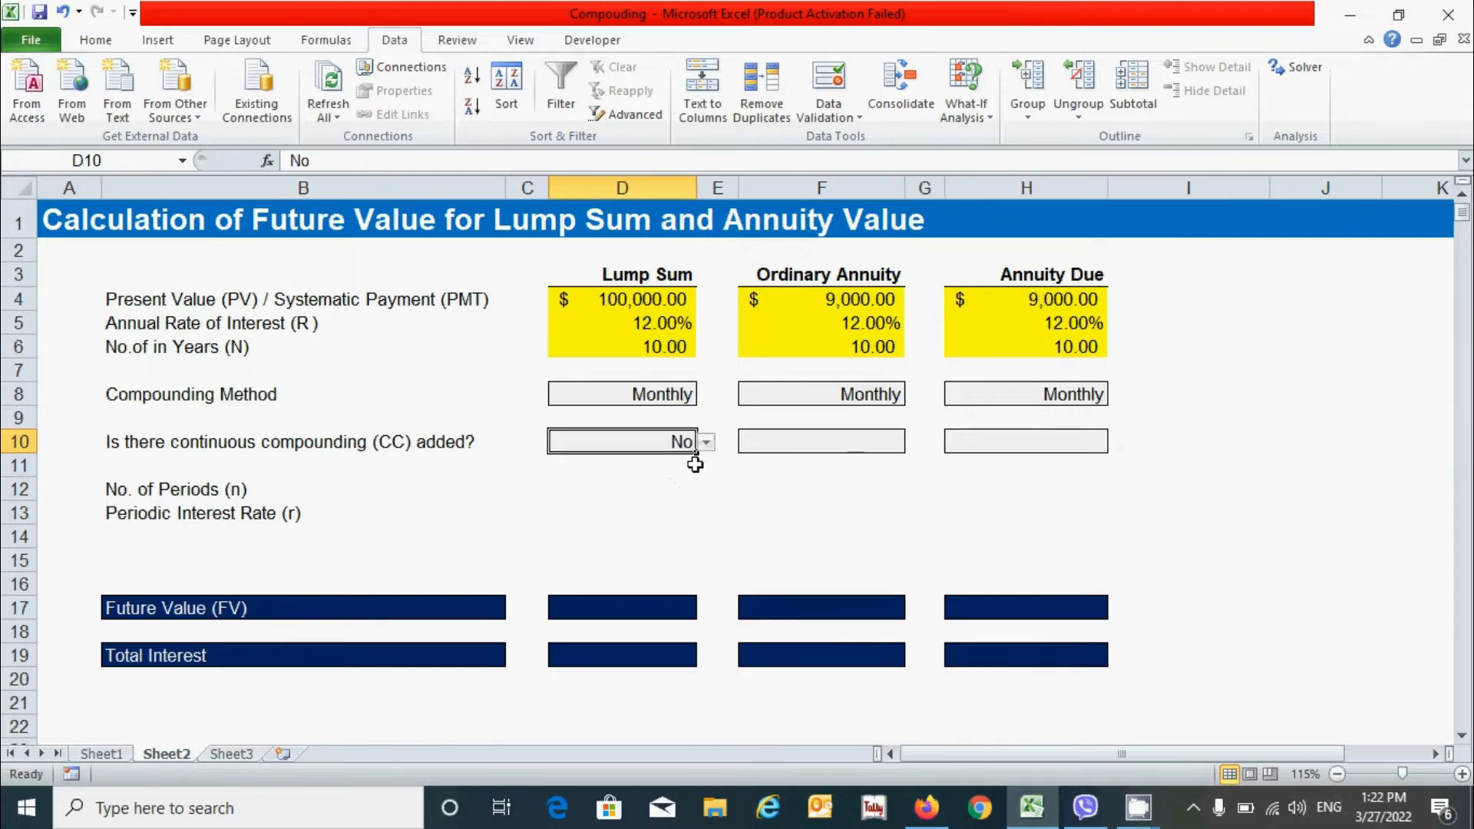
{"action": "left_click", "coordinate": [797, 444]}
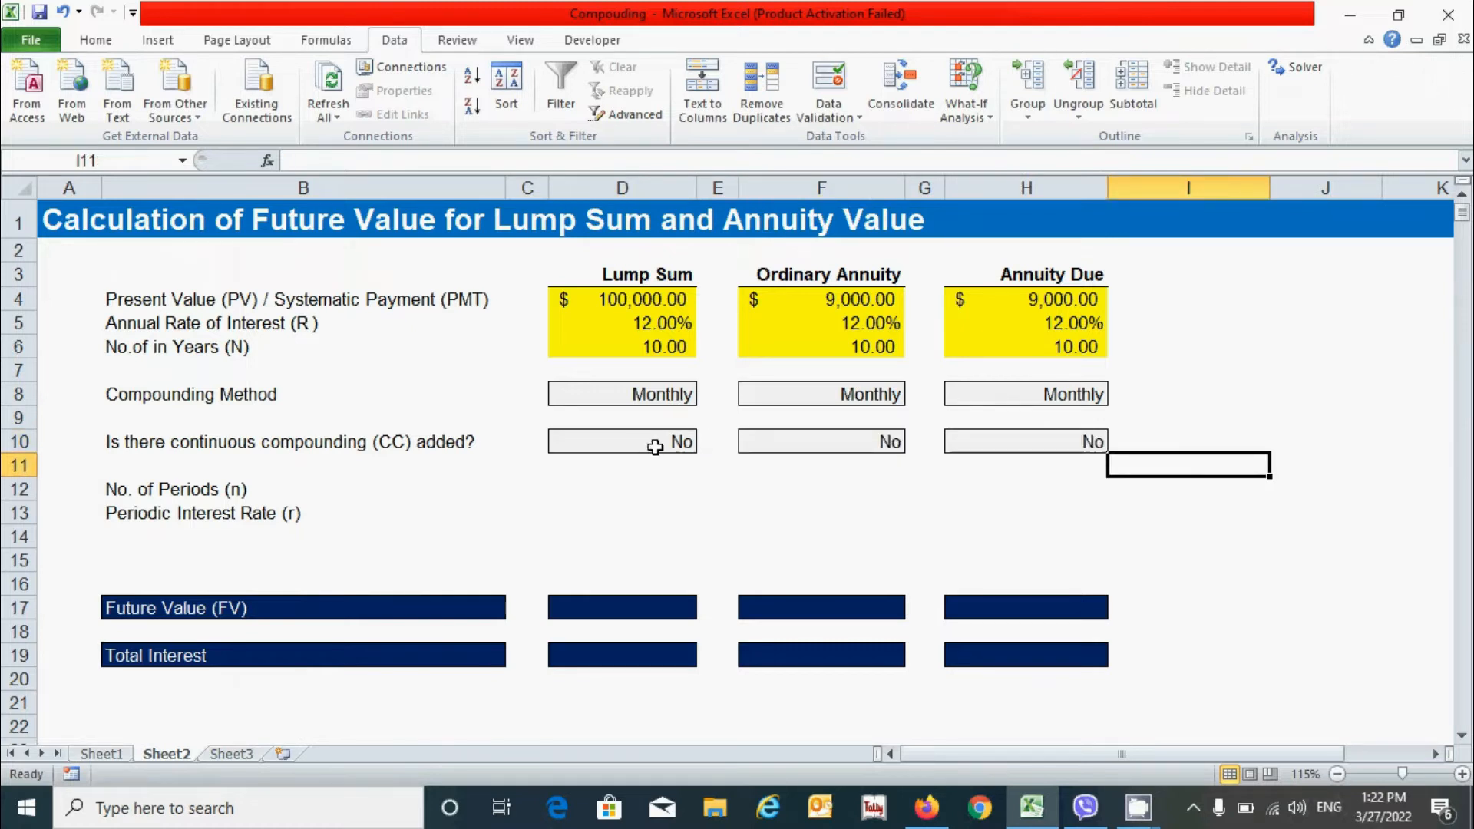
- Begin the Lump Sum number of periods formula in D12 with =IF(D8="Annually",D6*1, referring to the compounding method and years
{"action": "left_click", "coordinate": [653, 498]}
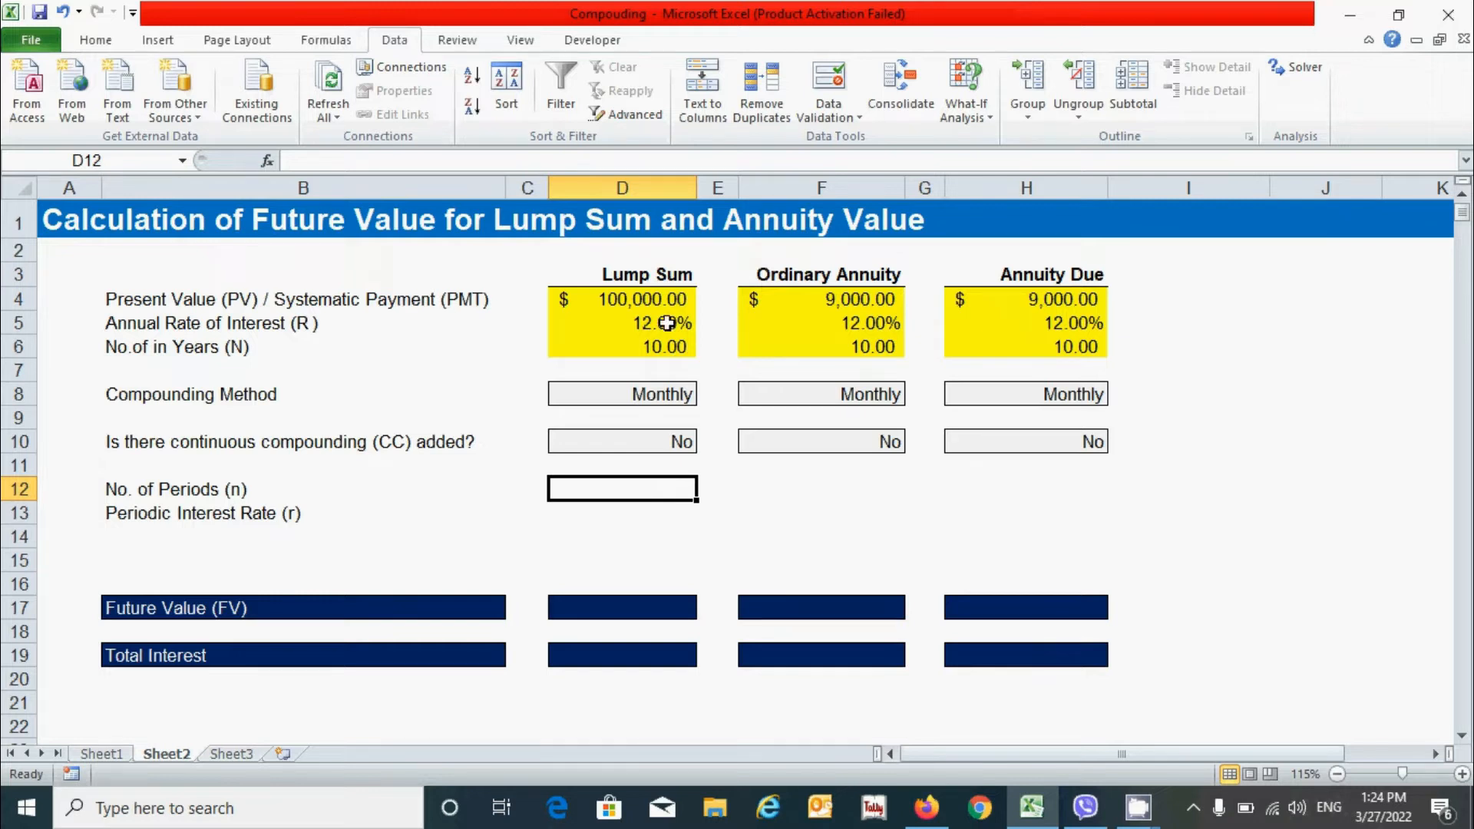
{"action": "left_click", "coordinate": [644, 343]}
{"action": "left_click", "coordinate": [627, 491]}
{"action": "type", "text": "=IF("}
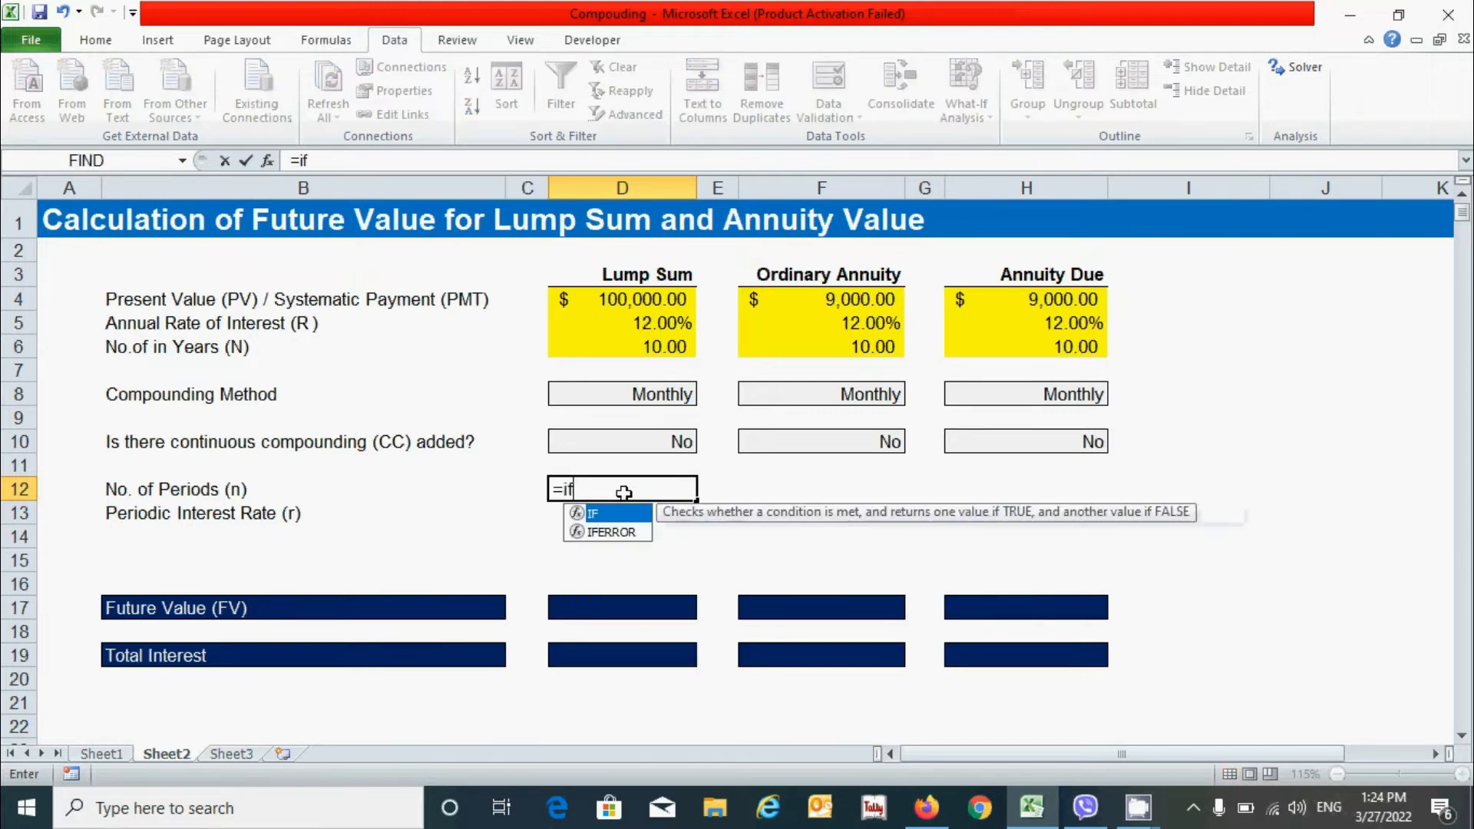
{"action": "left_click", "coordinate": [632, 392]}
{"action": "type", "text": "=\"A"}
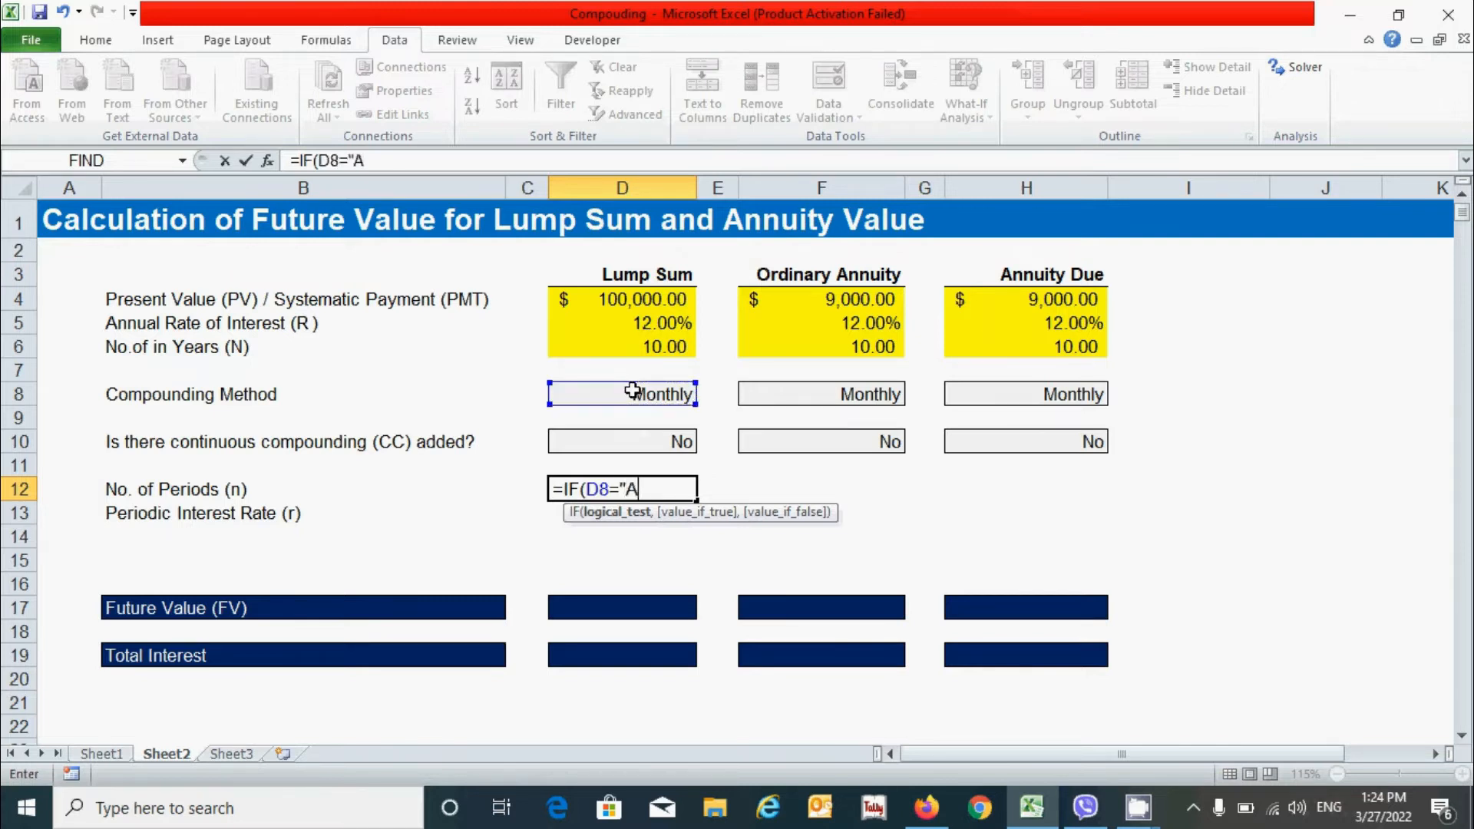
{"action": "type", "text": "nnually\""}
{"action": "type", "text": ","}
{"action": "left_click", "coordinate": [652, 348]}
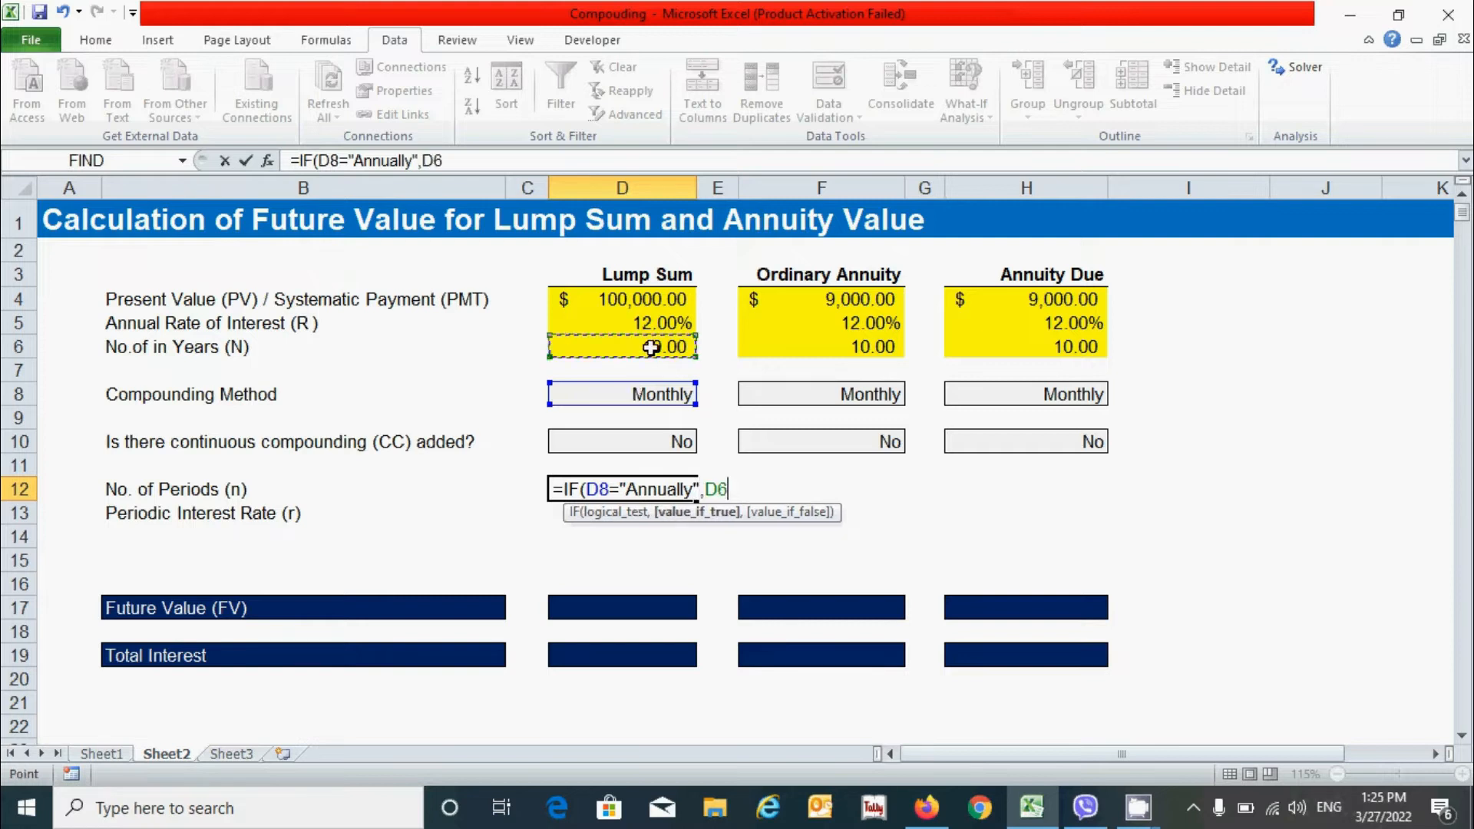
{"action": "type", "text": "*1,"}
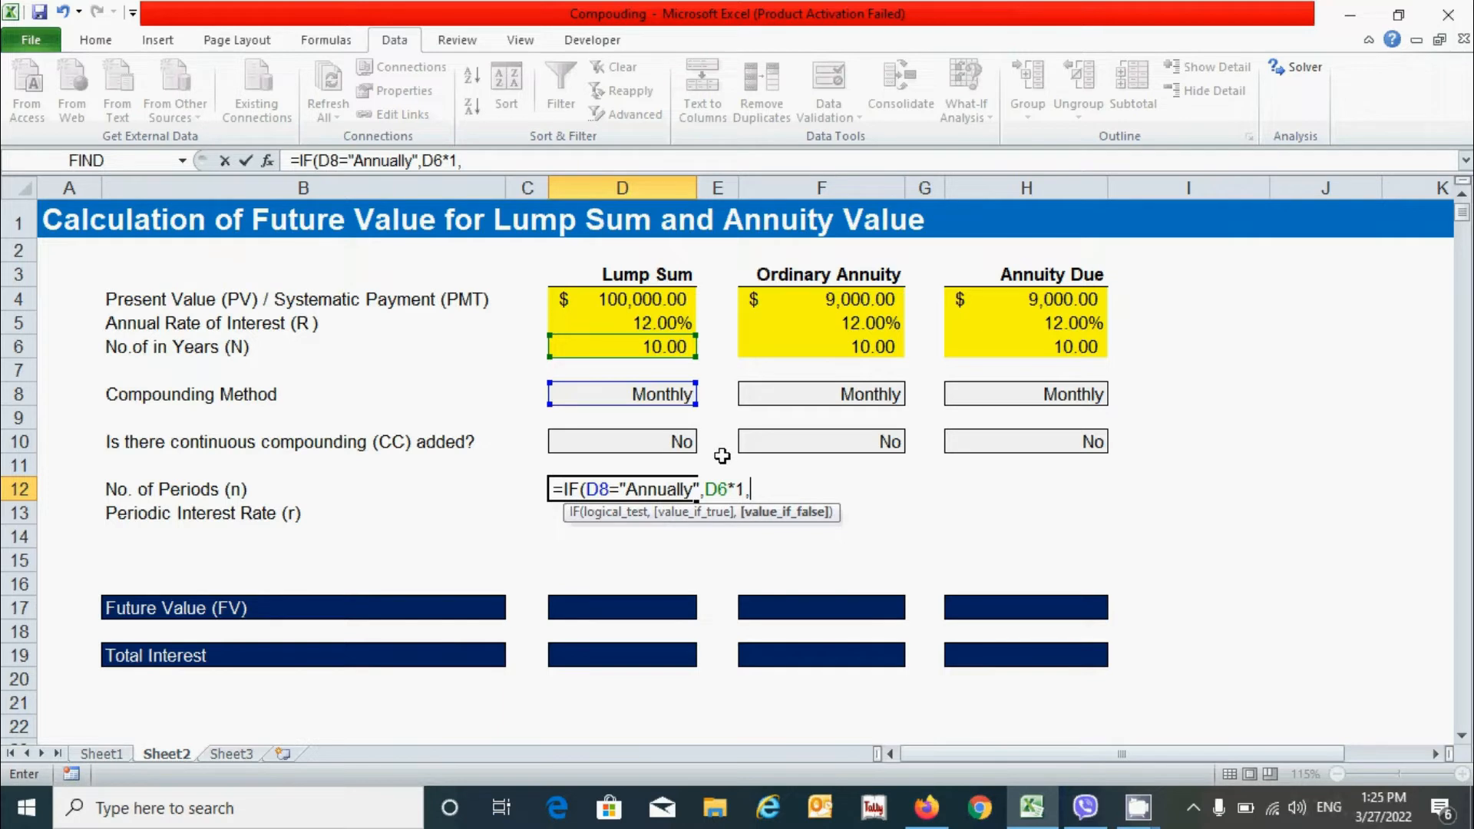
- Add a nested IF to the D12 formula that returns D6*2 when D8 is "Semi-annually"
{"action": "type", "text": "if("}
{"action": "left_click", "coordinate": [629, 390]}
{"action": "type", "text": "=\"Semi-"}
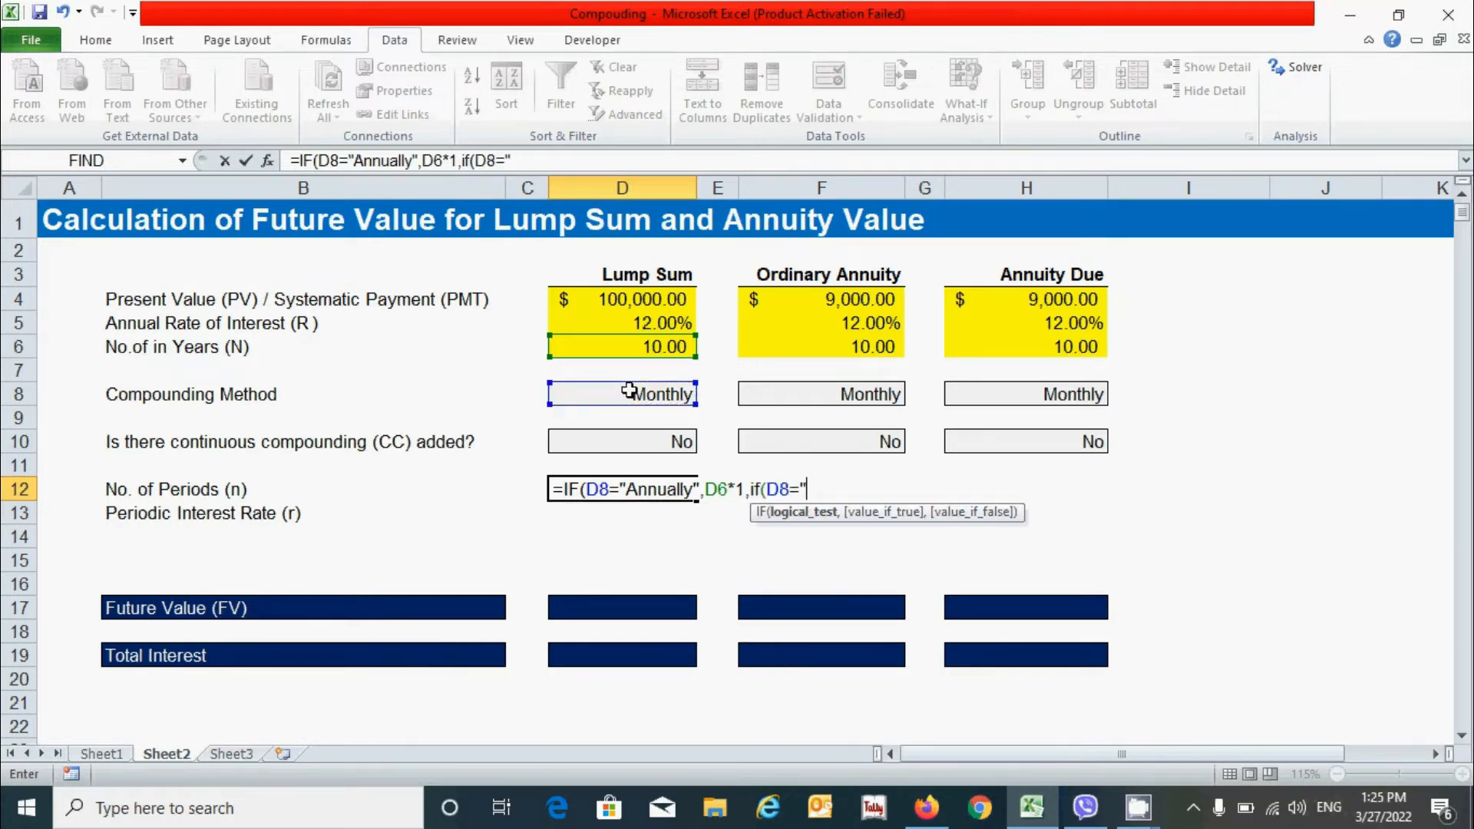
{"action": "type", "text": "annually"}
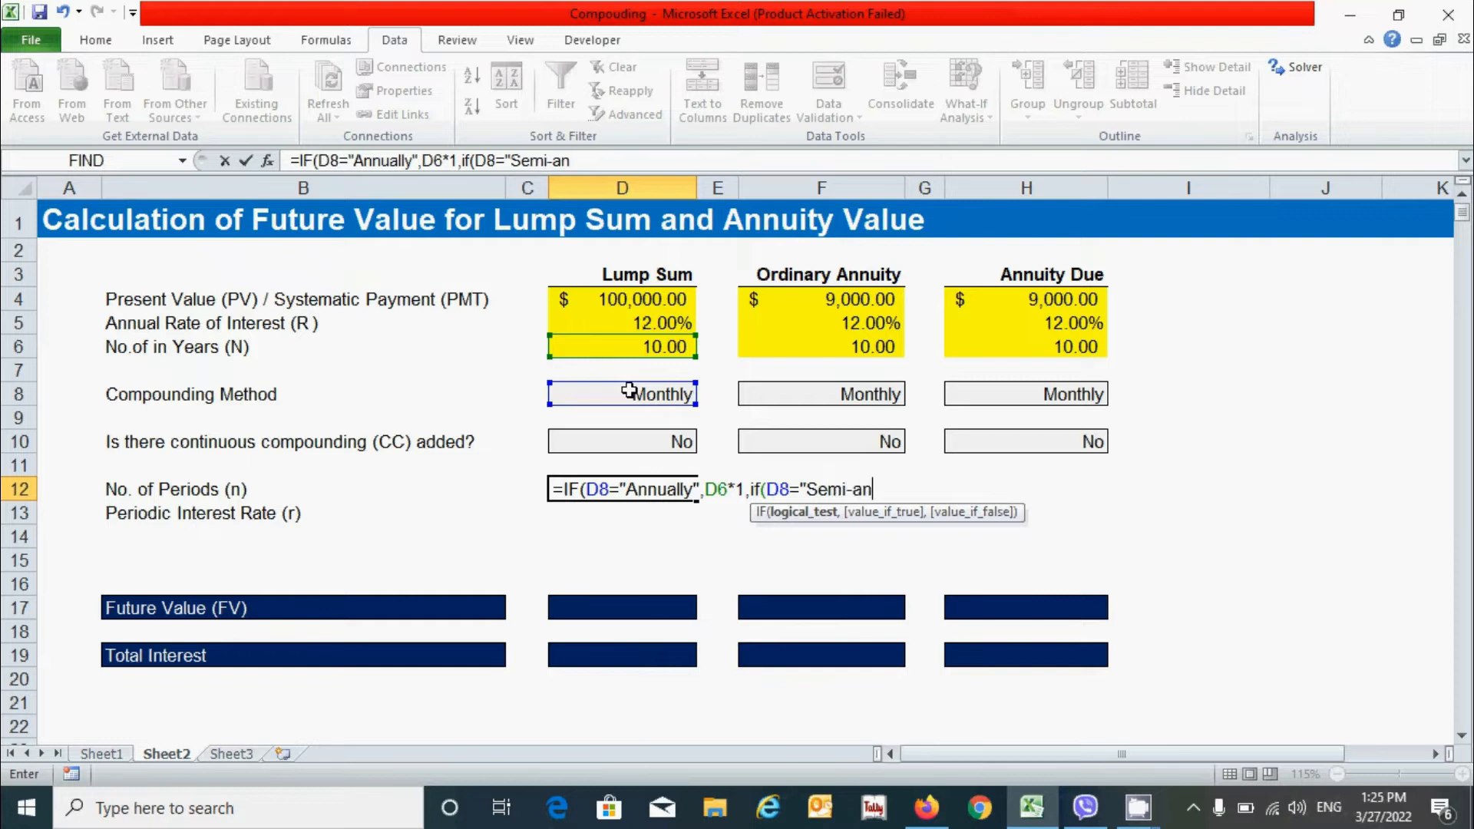
{"action": "type", "text": "\","}
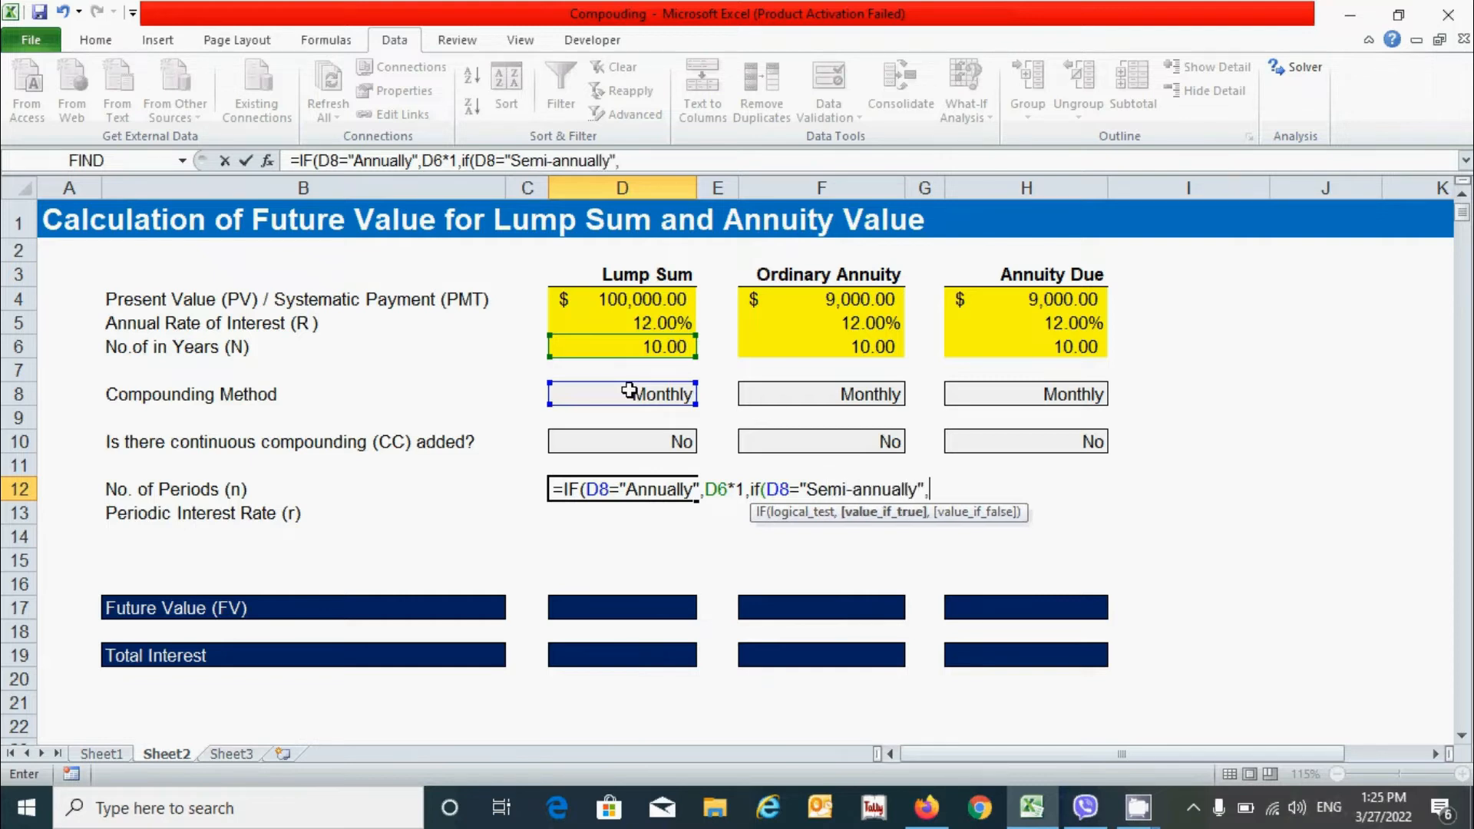
{"action": "left_click", "coordinate": [628, 348]}
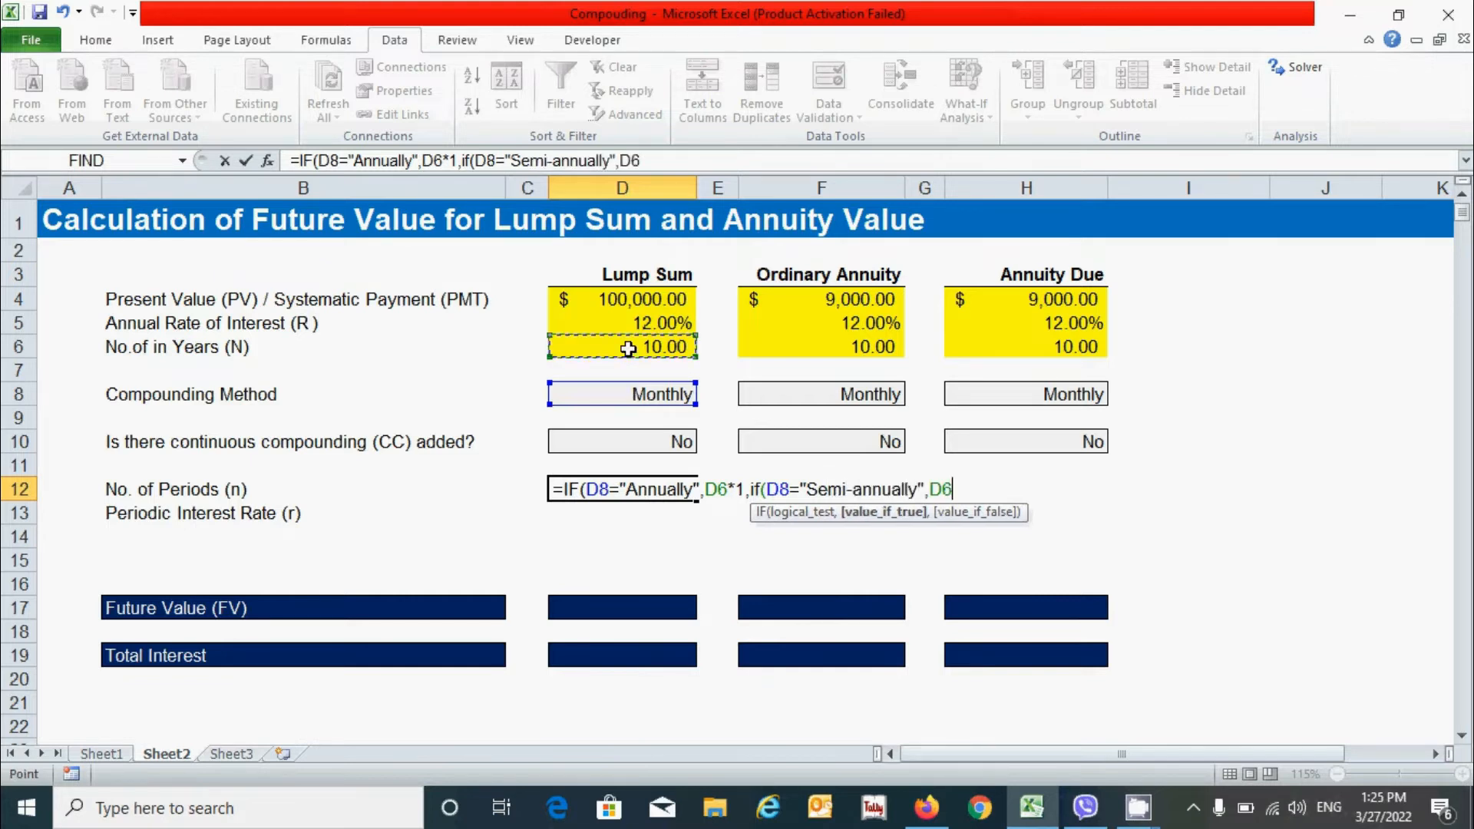
{"action": "type", "text": "*2,"}
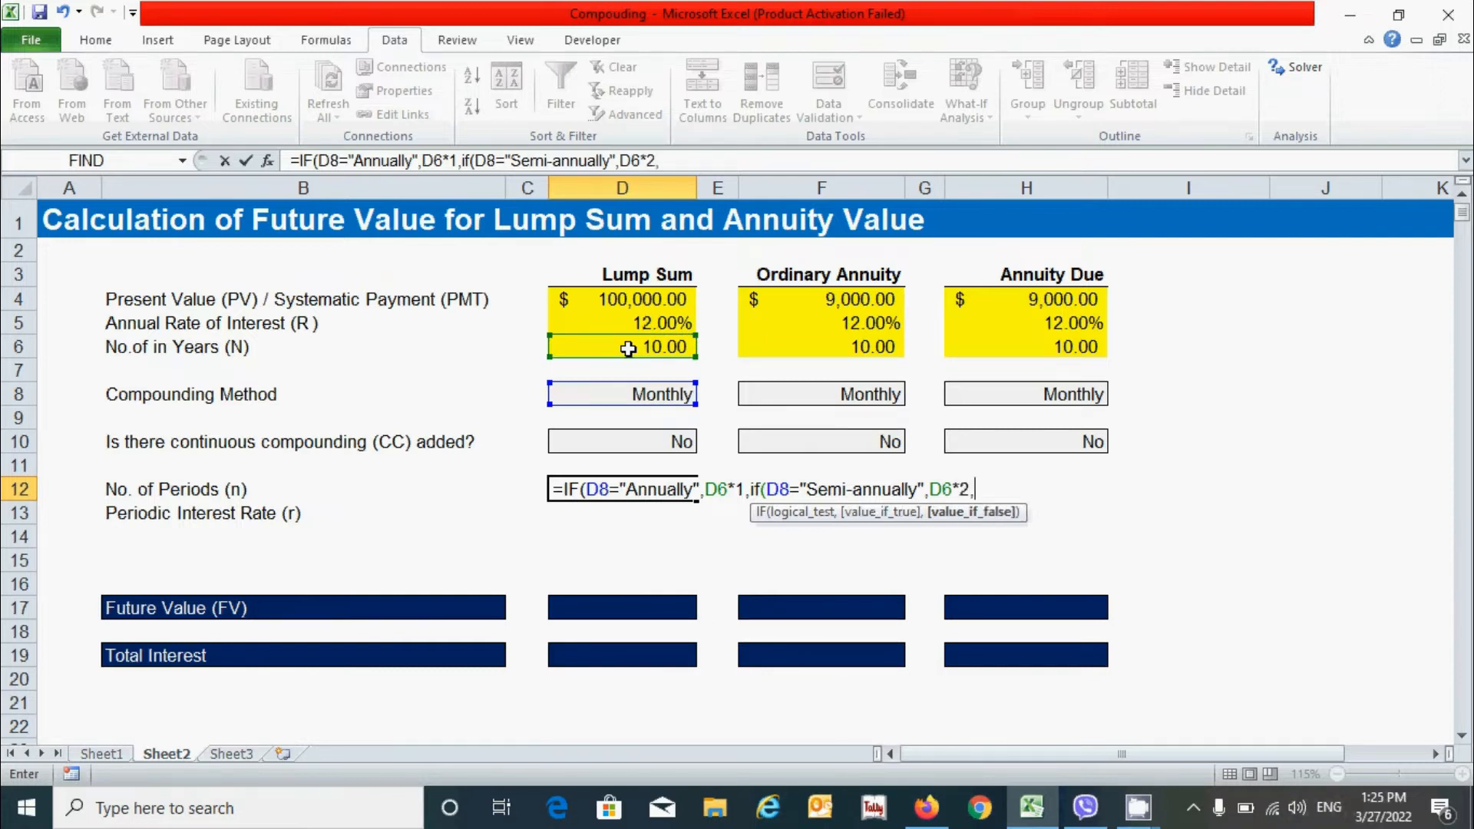
- Nest another IF in the D12 formula that returns D6*4 when D8 is "Quarterly"
{"action": "type", "text": "if("}
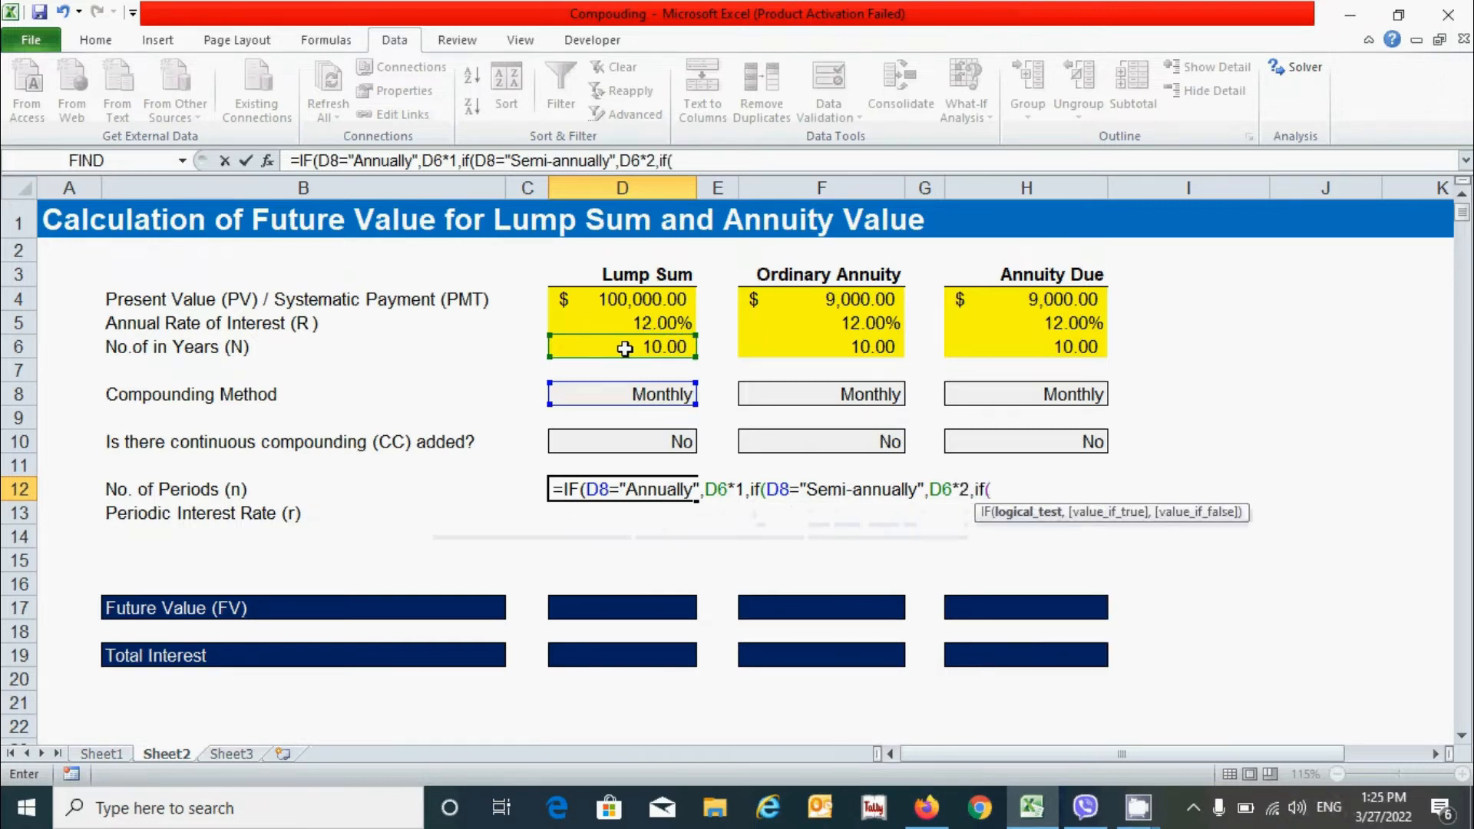
{"action": "left_click", "coordinate": [617, 396]}
{"action": "type", "text": "=\"Quarterly\""}
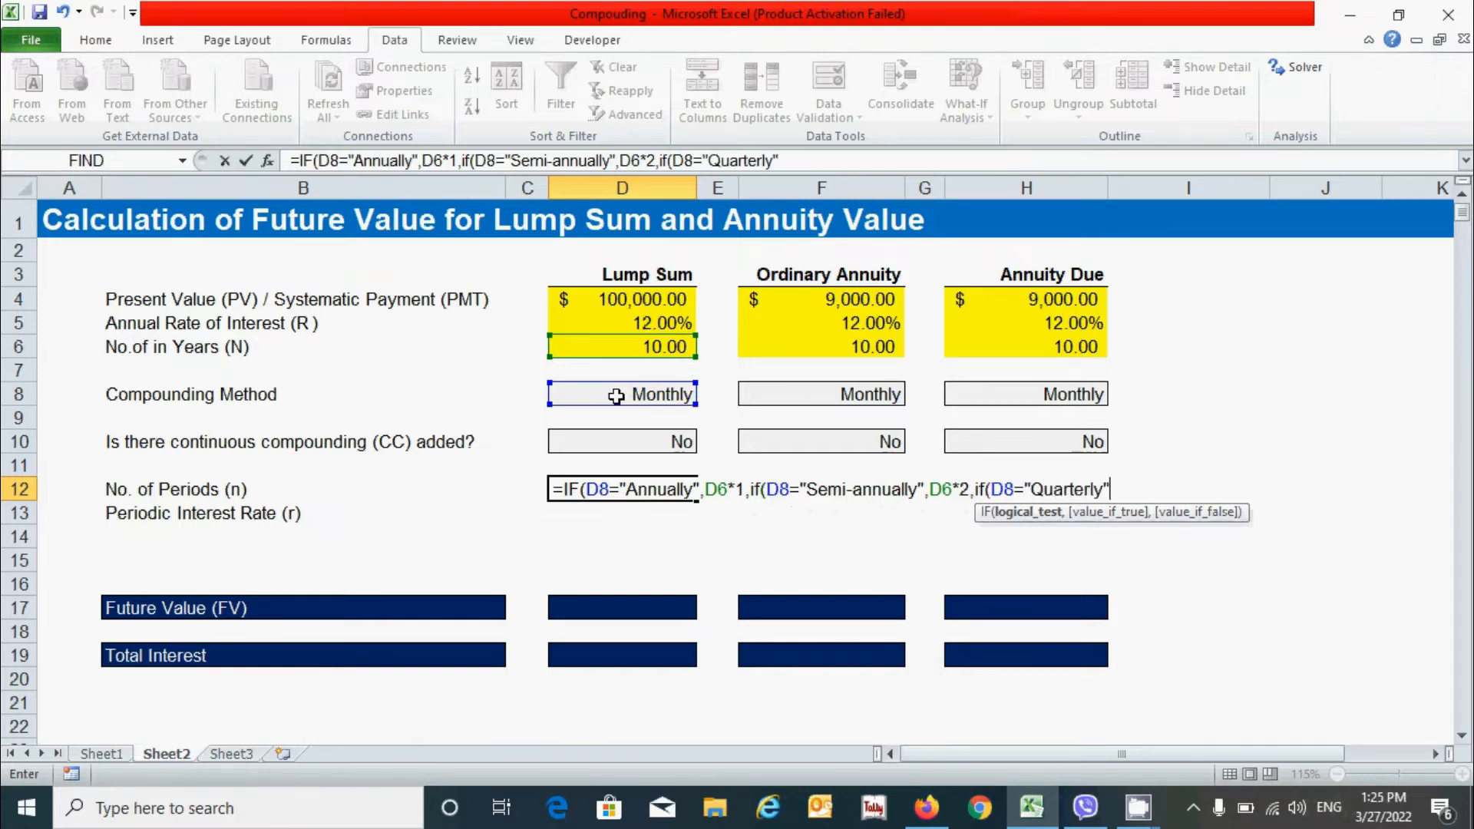
{"action": "type", "text": ","}
{"action": "left_click", "coordinate": [624, 348]}
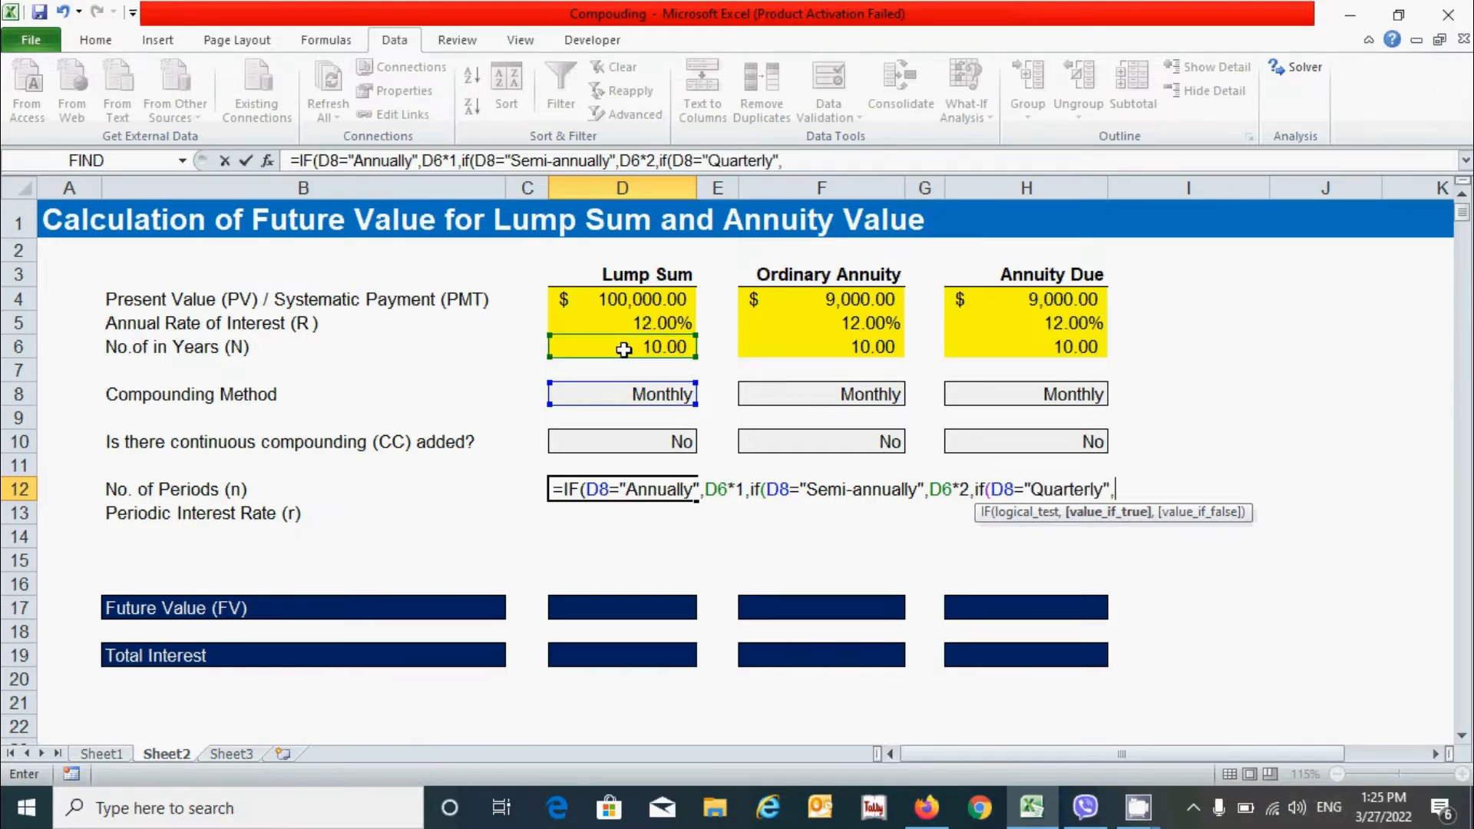
{"action": "type", "text": "*4,"}
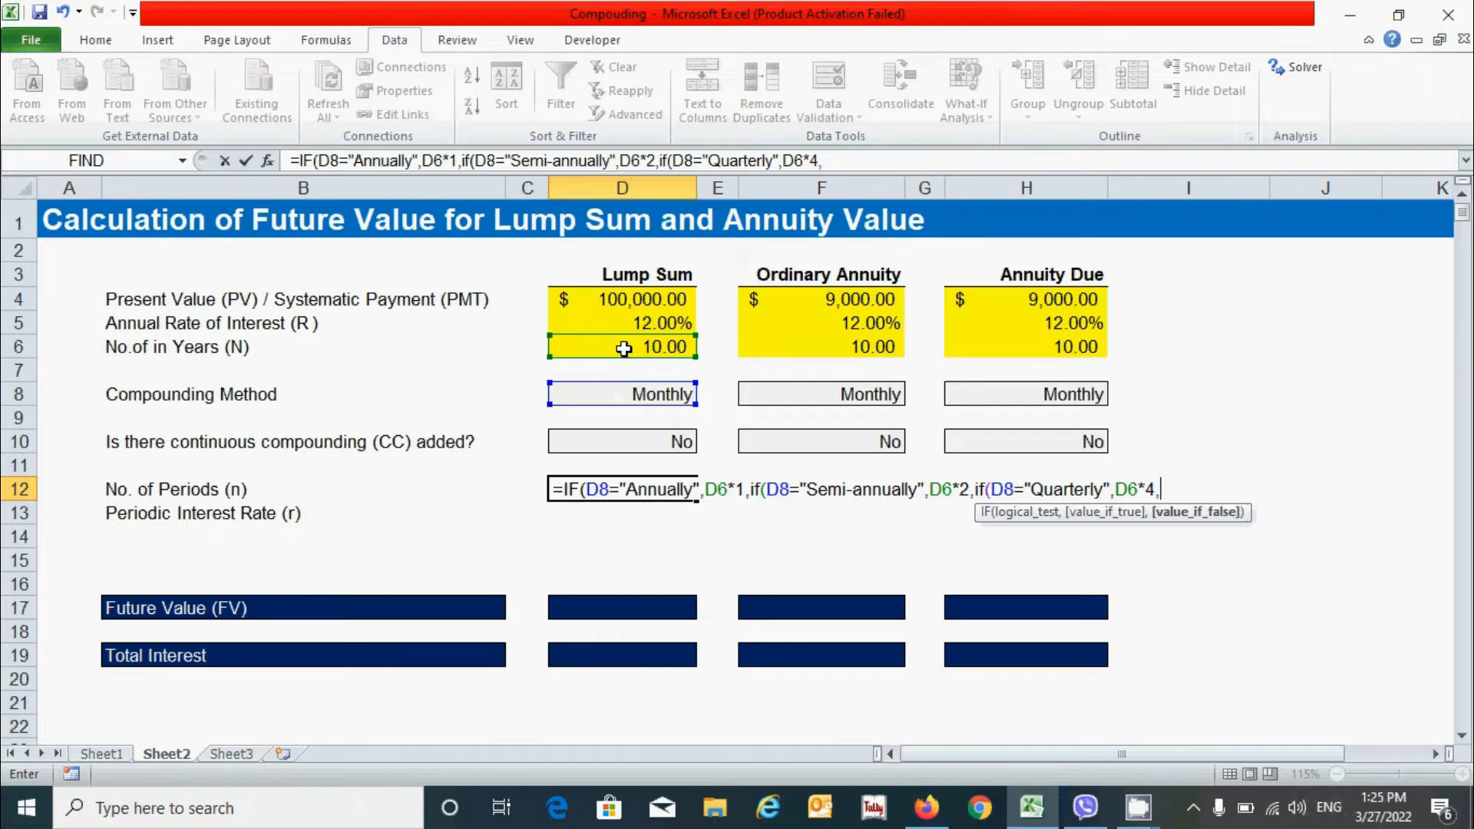
- Extend the D12 formula with an IF that returns D6*12 when D8 is "Monthly"
{"action": "type", "text": "if("}
{"action": "left_click", "coordinate": [630, 395]}
{"action": "type", "text": "=\""}
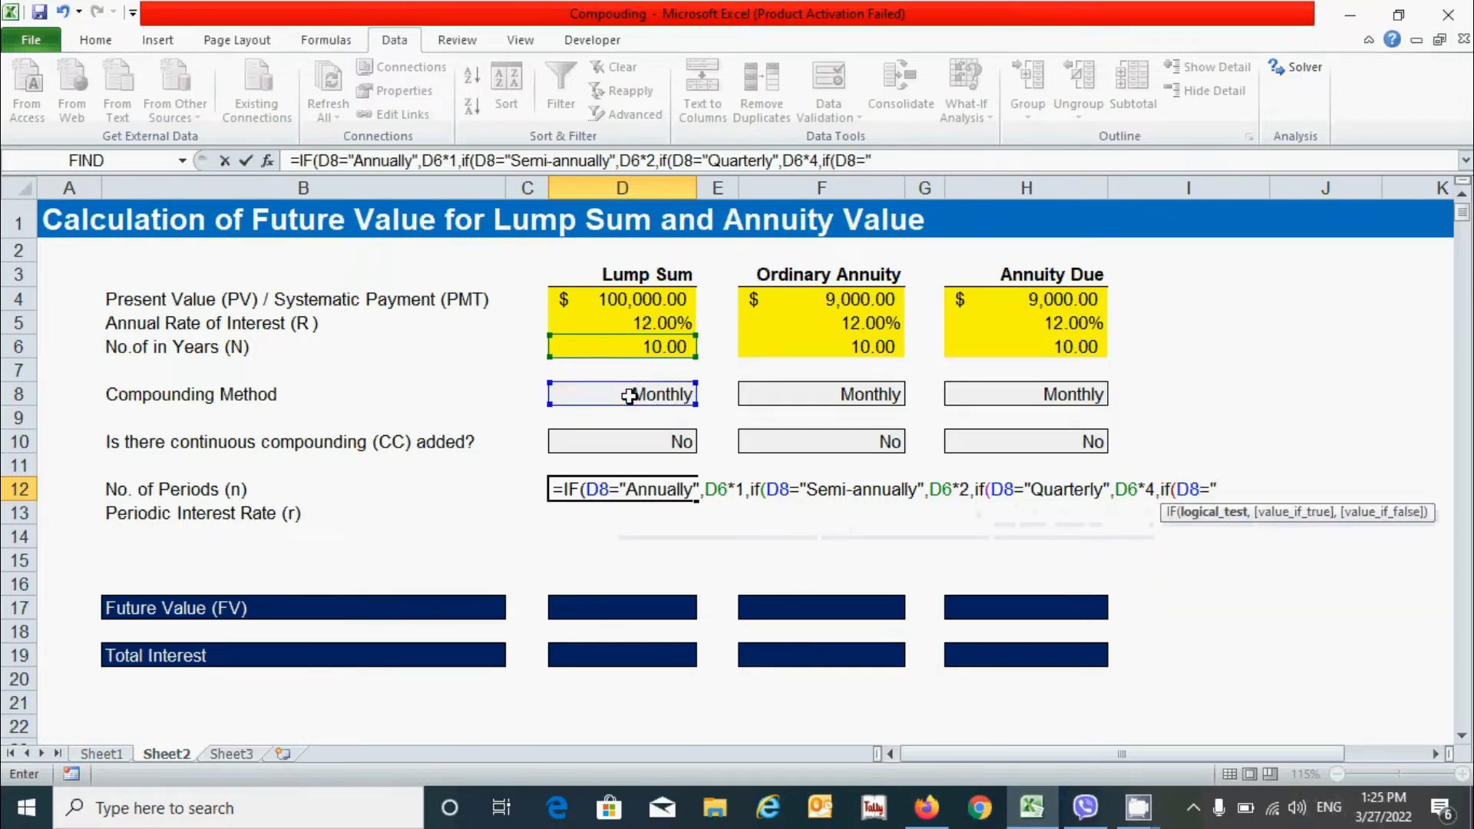
{"action": "type", "text": "Monthl"}
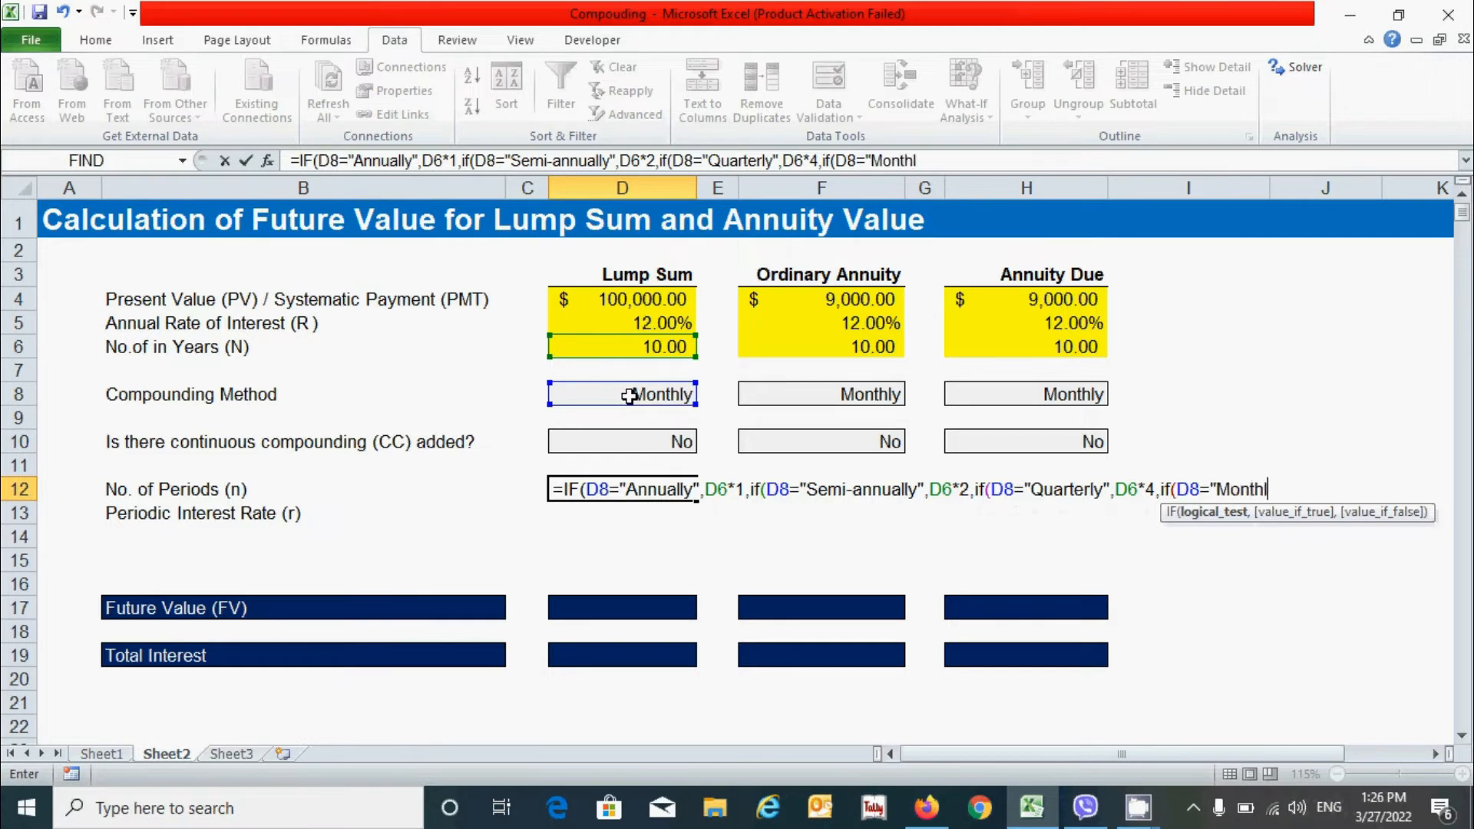
{"action": "type", "text": "y\","}
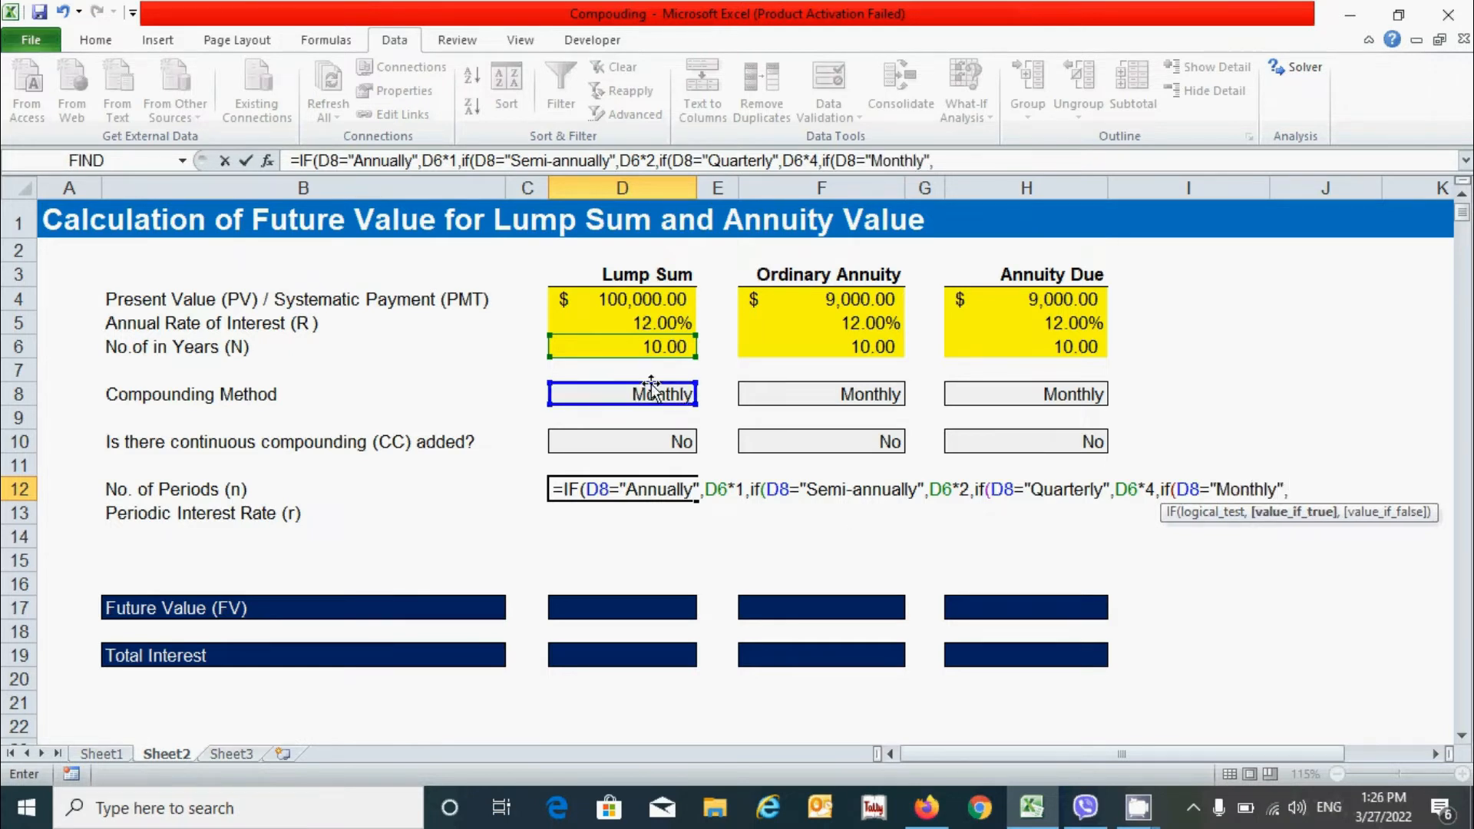
{"action": "left_click", "coordinate": [651, 347]}
{"action": "type", "text": "*12,"}
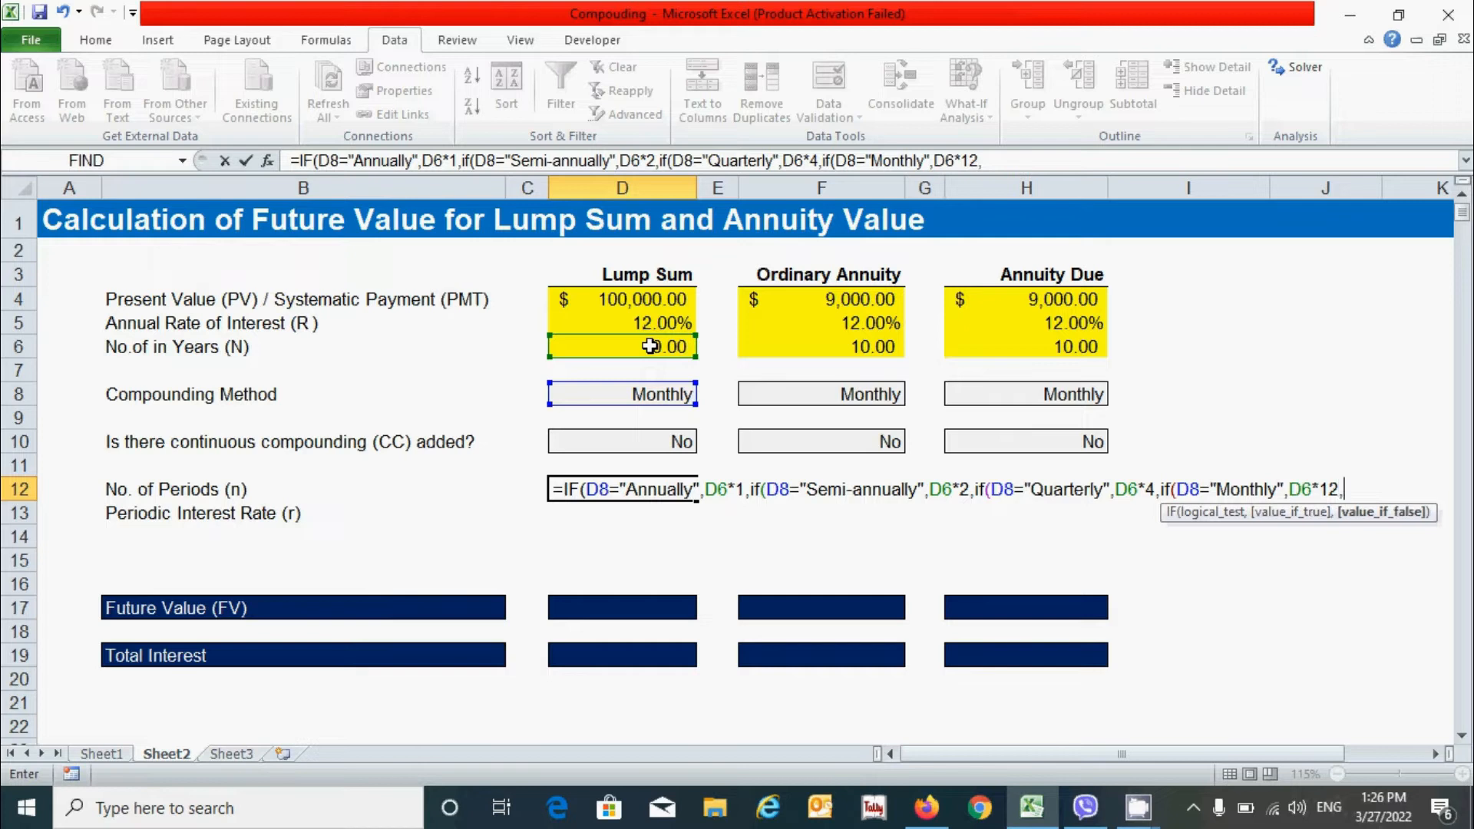
- Finish the D12 formula's nesting with D6*52 when D8 is "Weekly" and D6*365 otherwise, closing all five IFs
{"action": "type", "text": "if("}
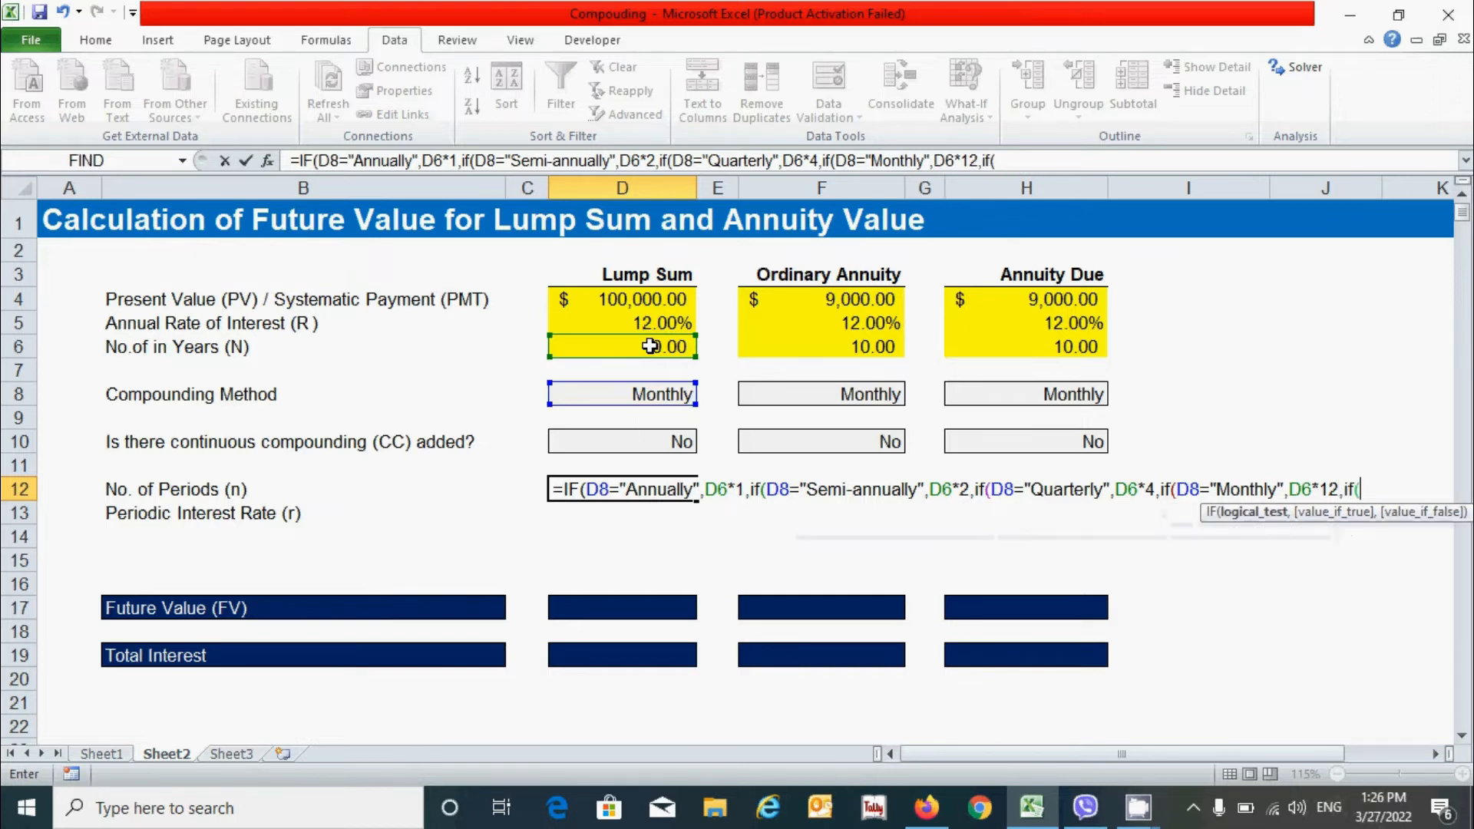
{"action": "left_click", "coordinate": [633, 395]}
{"action": "type", "text": "="}
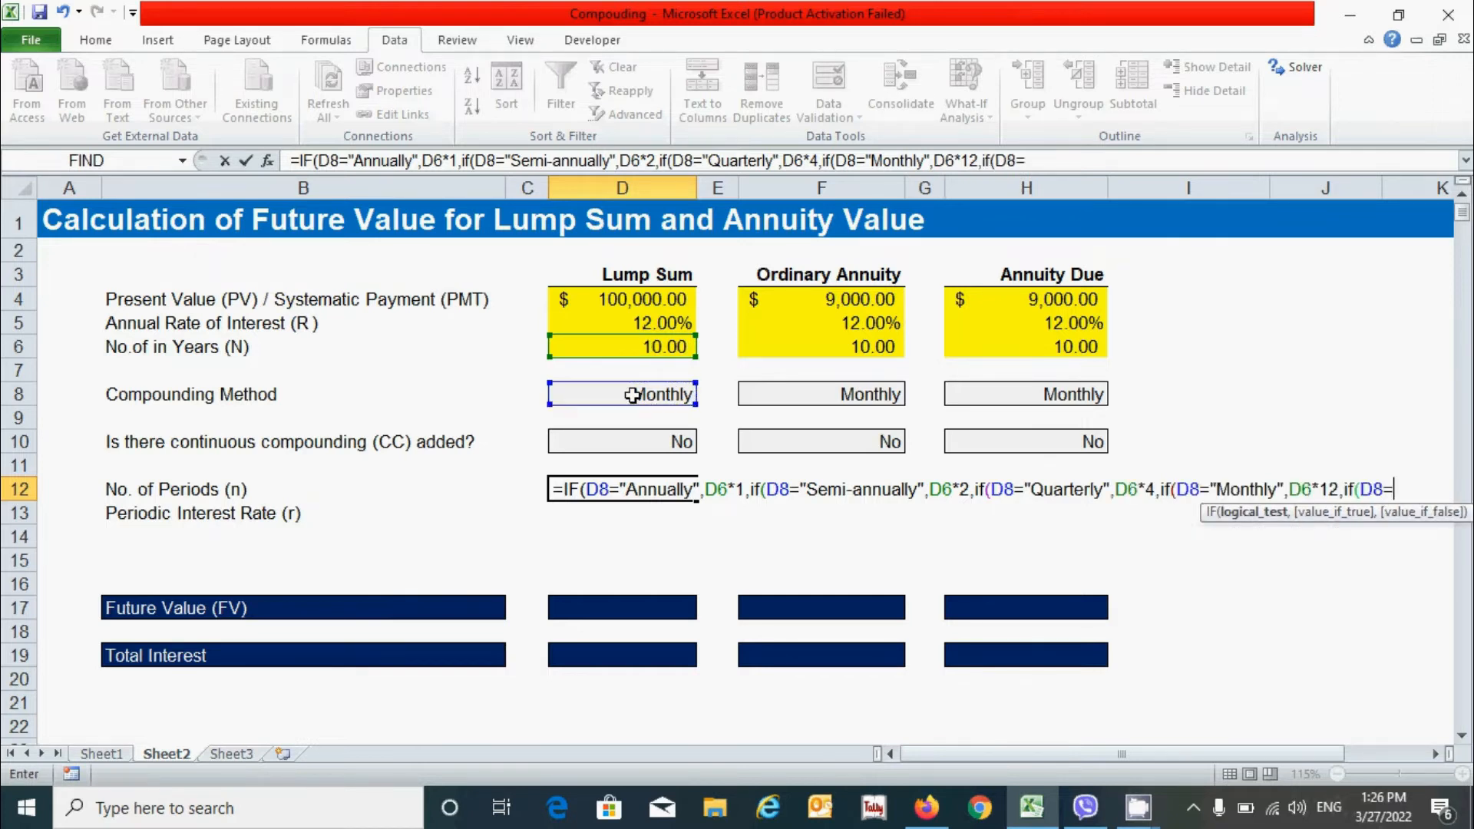
{"action": "type", "text": "\"Weekly\","}
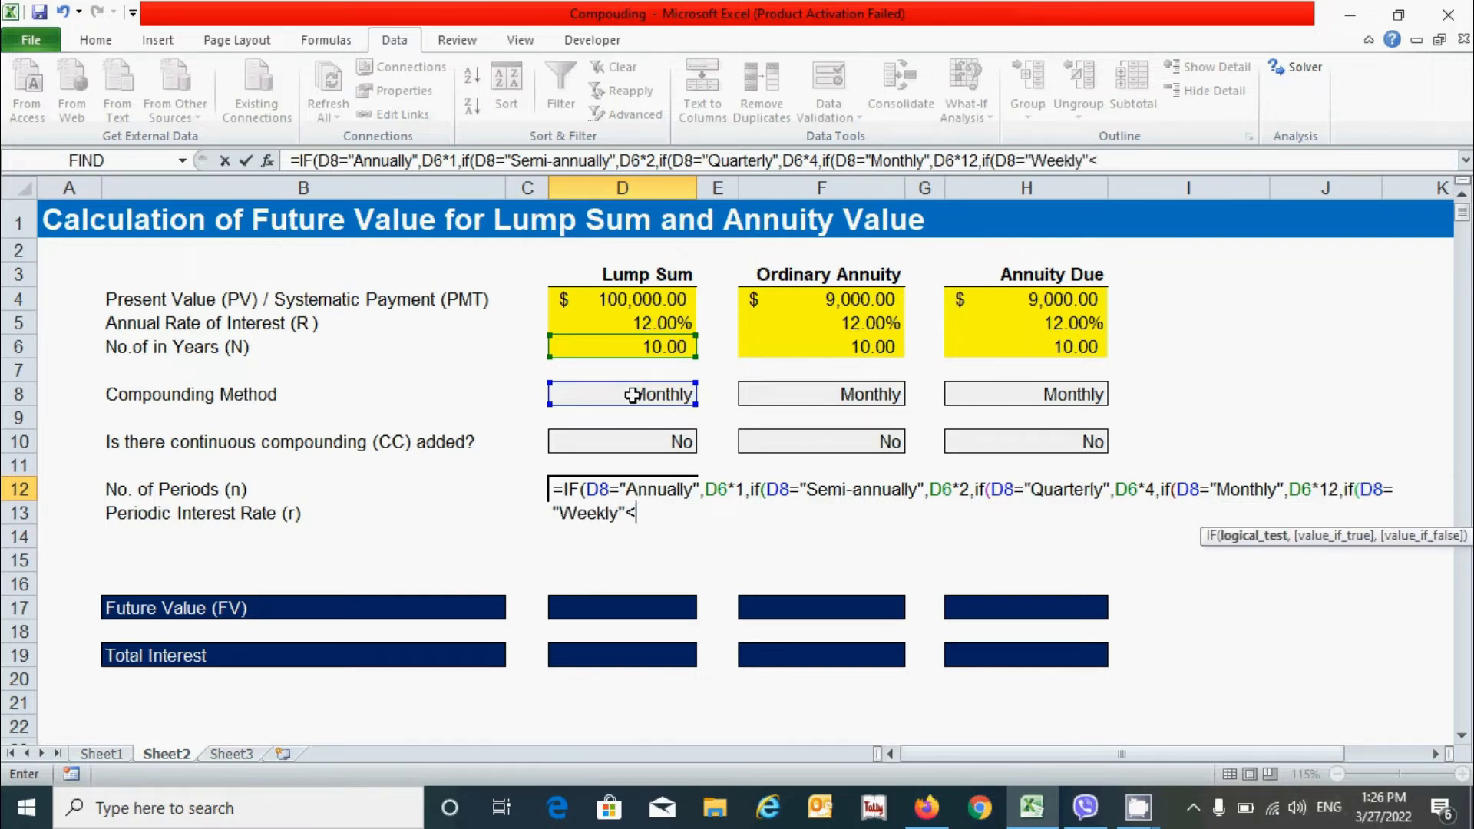
{"action": "left_click", "coordinate": [633, 345]}
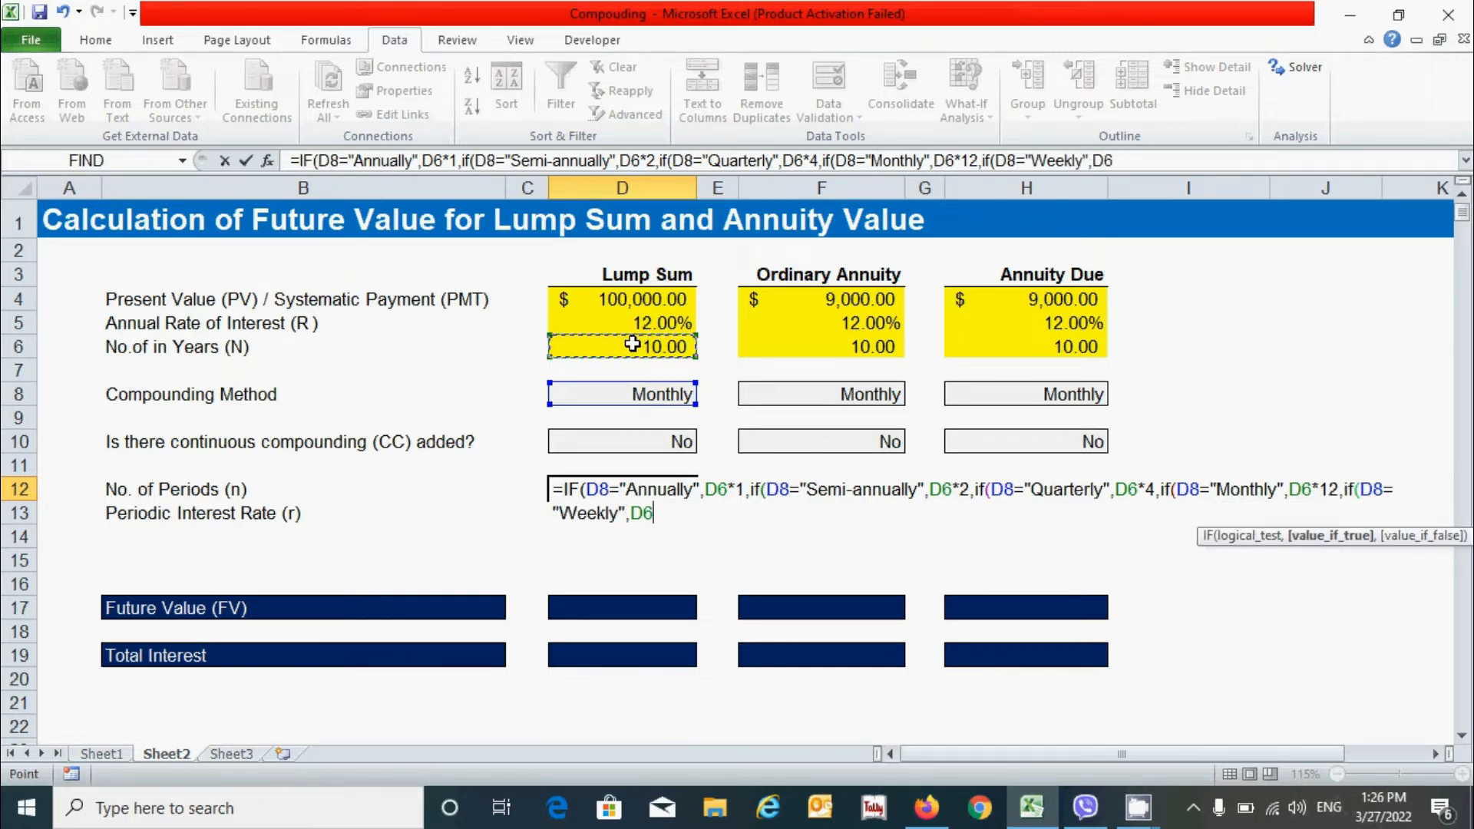
{"action": "type", "text": "*52,"}
{"action": "left_click", "coordinate": [633, 346]}
{"action": "type", "text": "*365"}
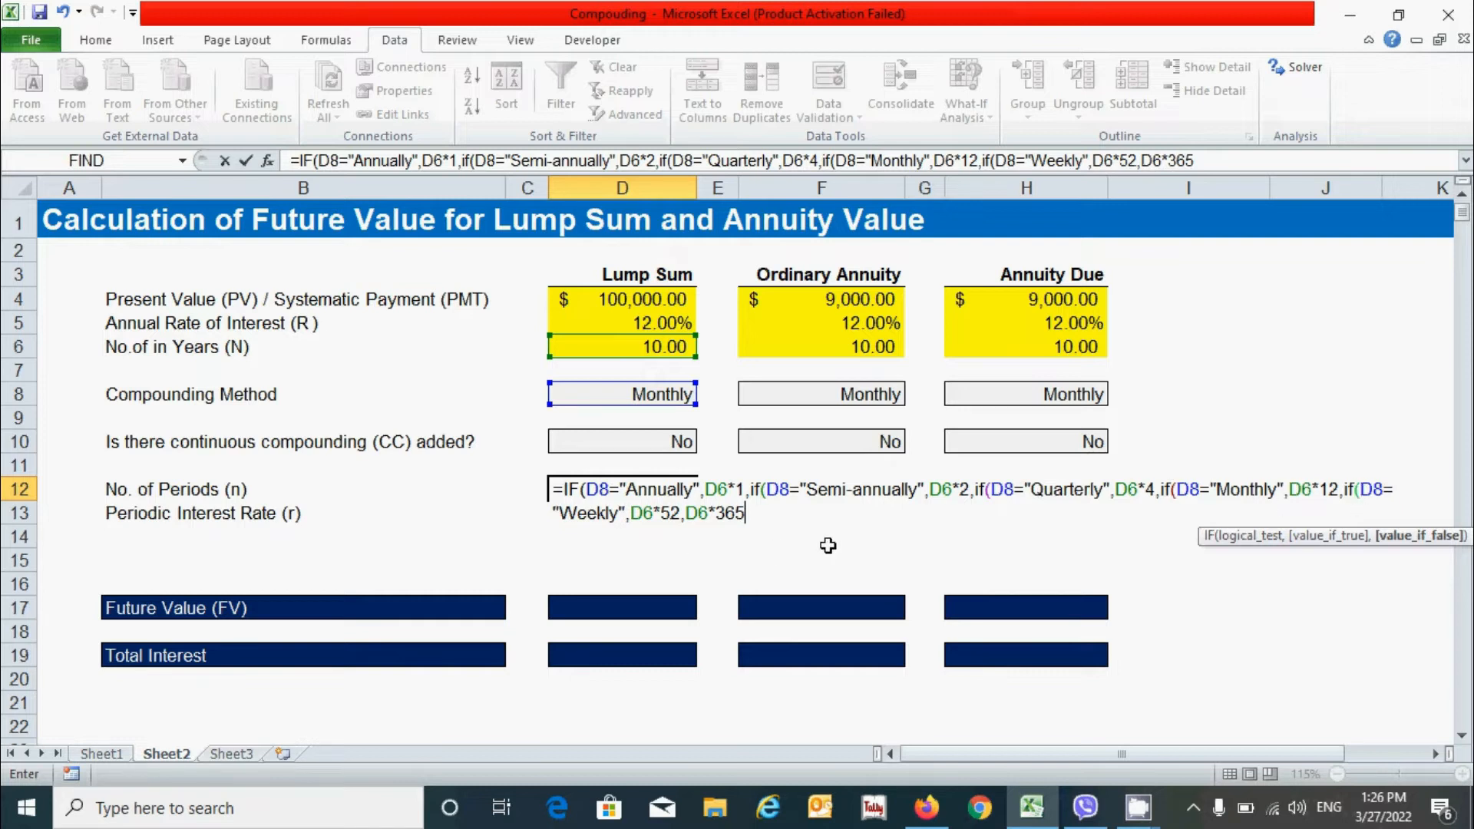
{"action": "type", "text": "))))"}
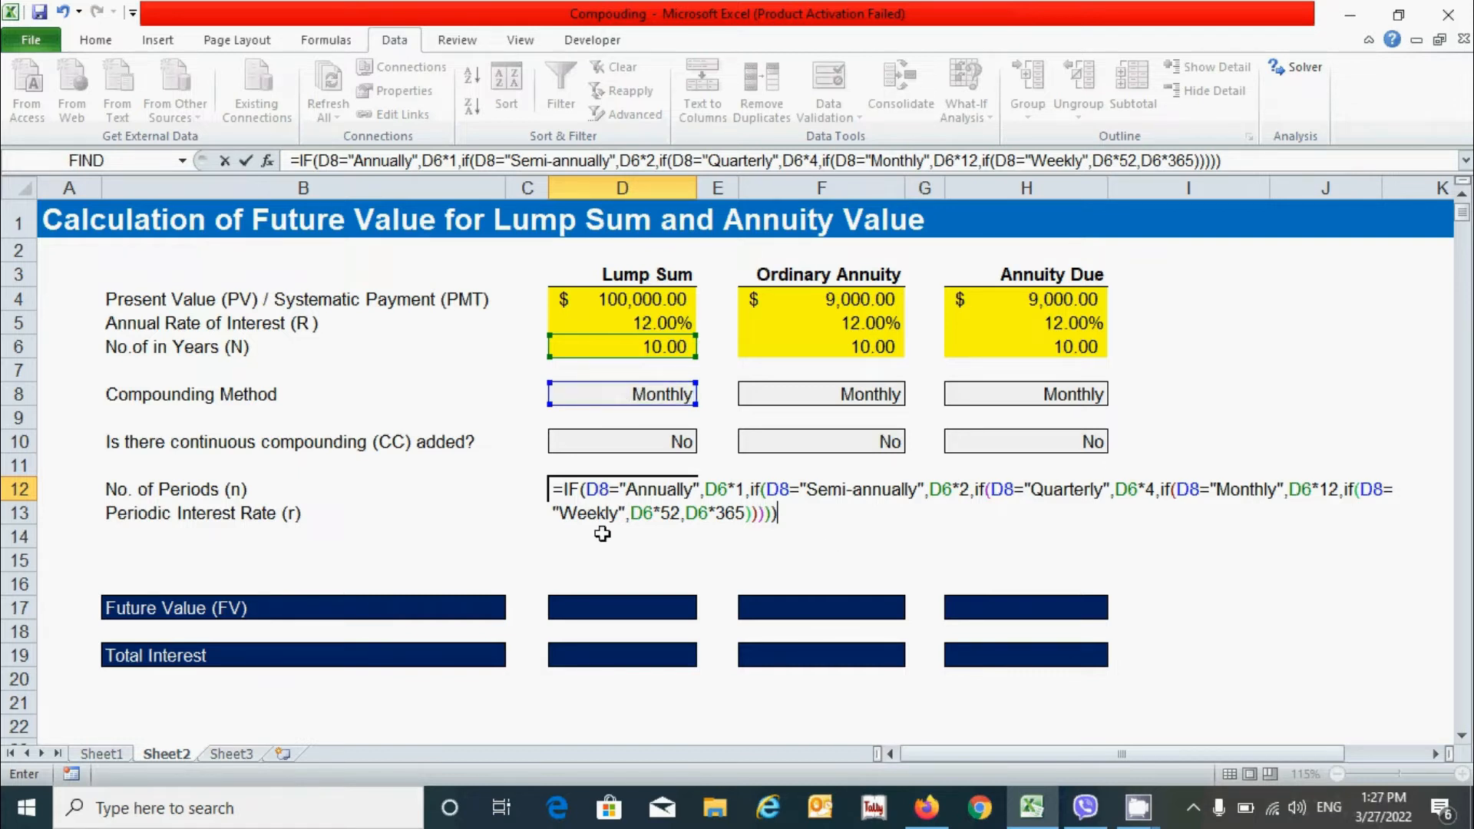
- Lock the row of the D8 reference as D$8 in all five IF tests of the D12 formula and enter it
{"action": "left_click", "coordinate": [599, 489]}
{"action": "type", "text": "$"}
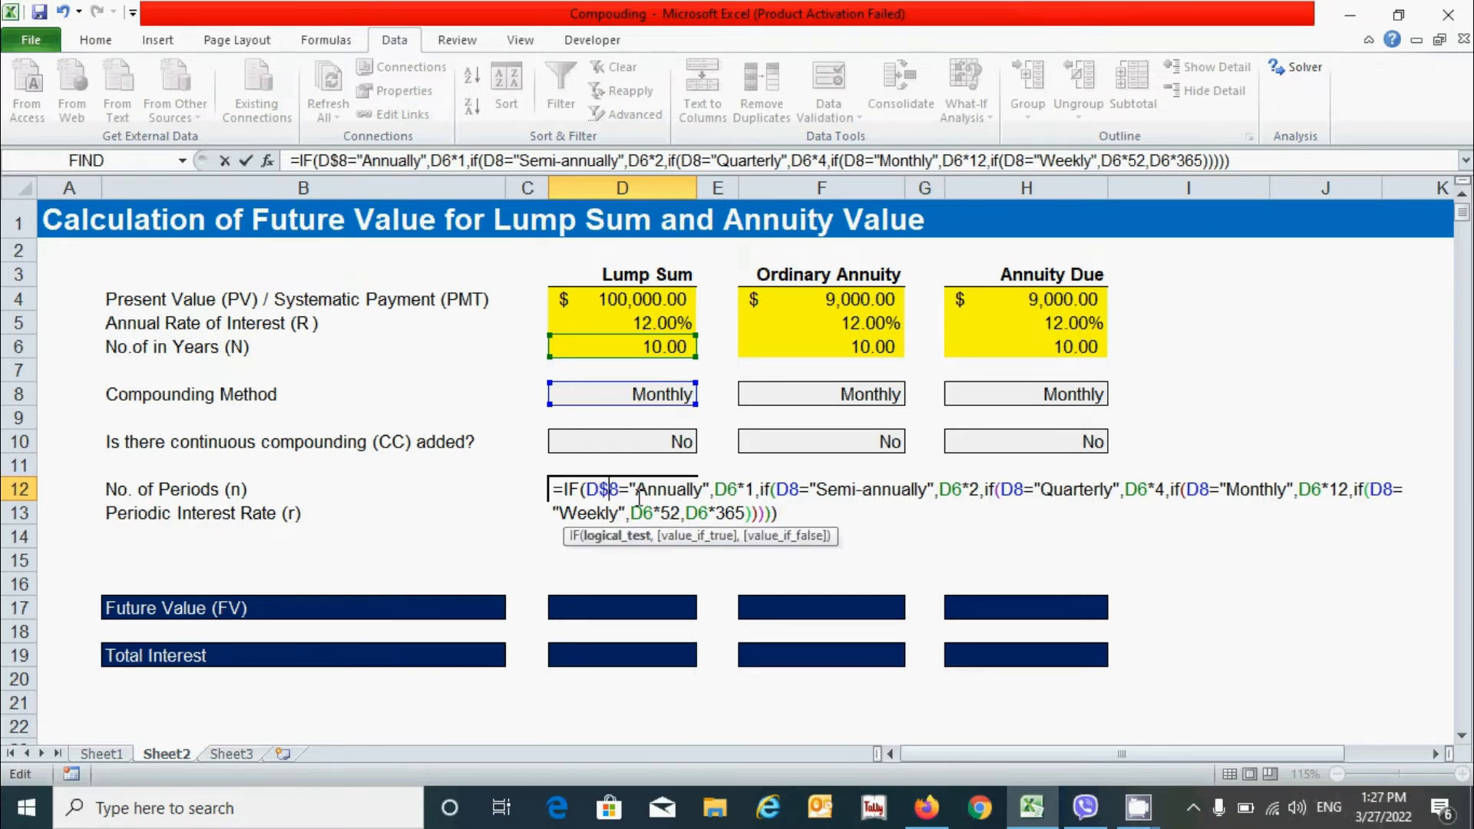
{"action": "left_click", "coordinate": [791, 490]}
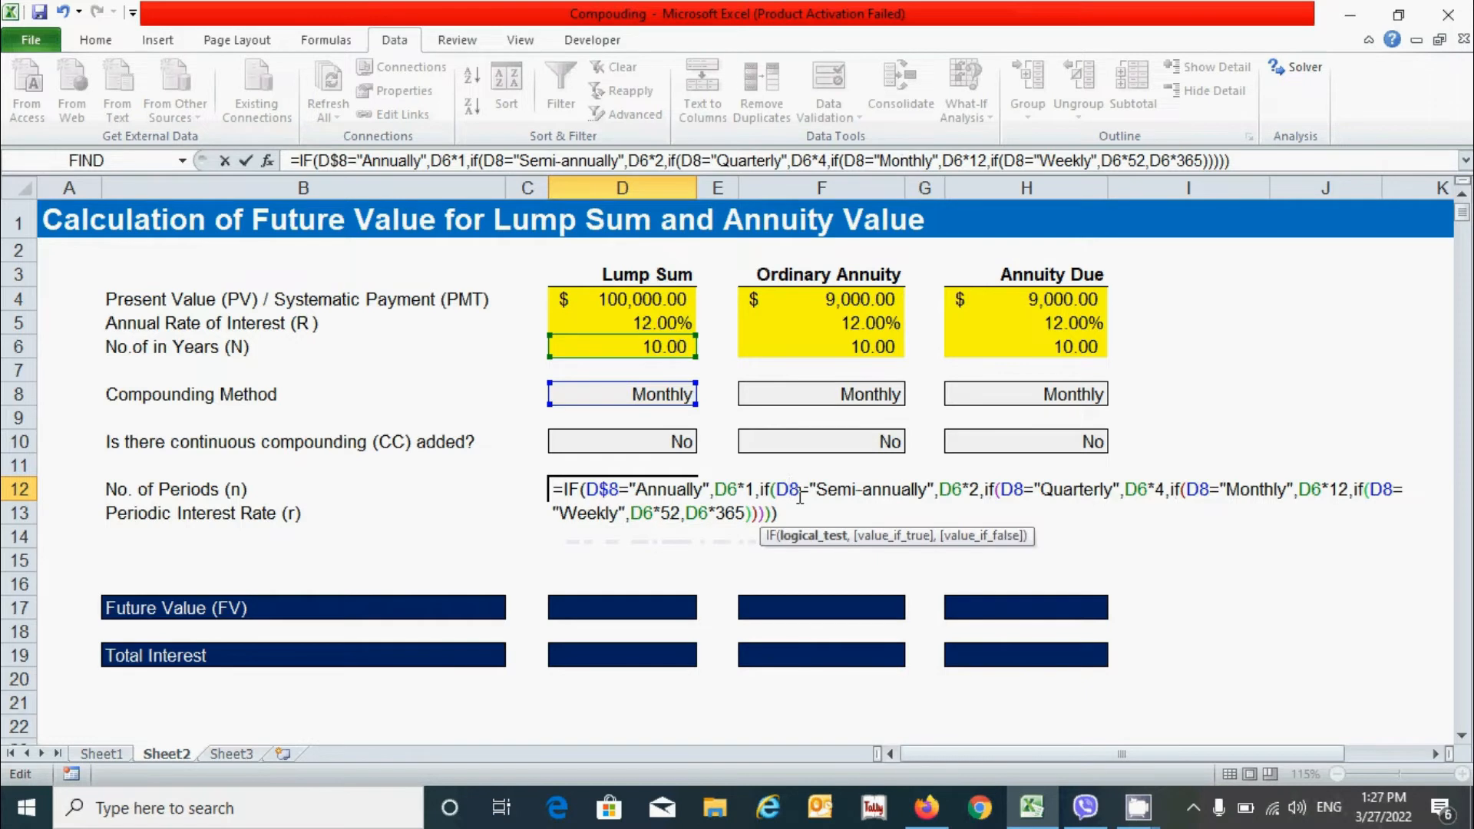
{"action": "type", "text": "$"}
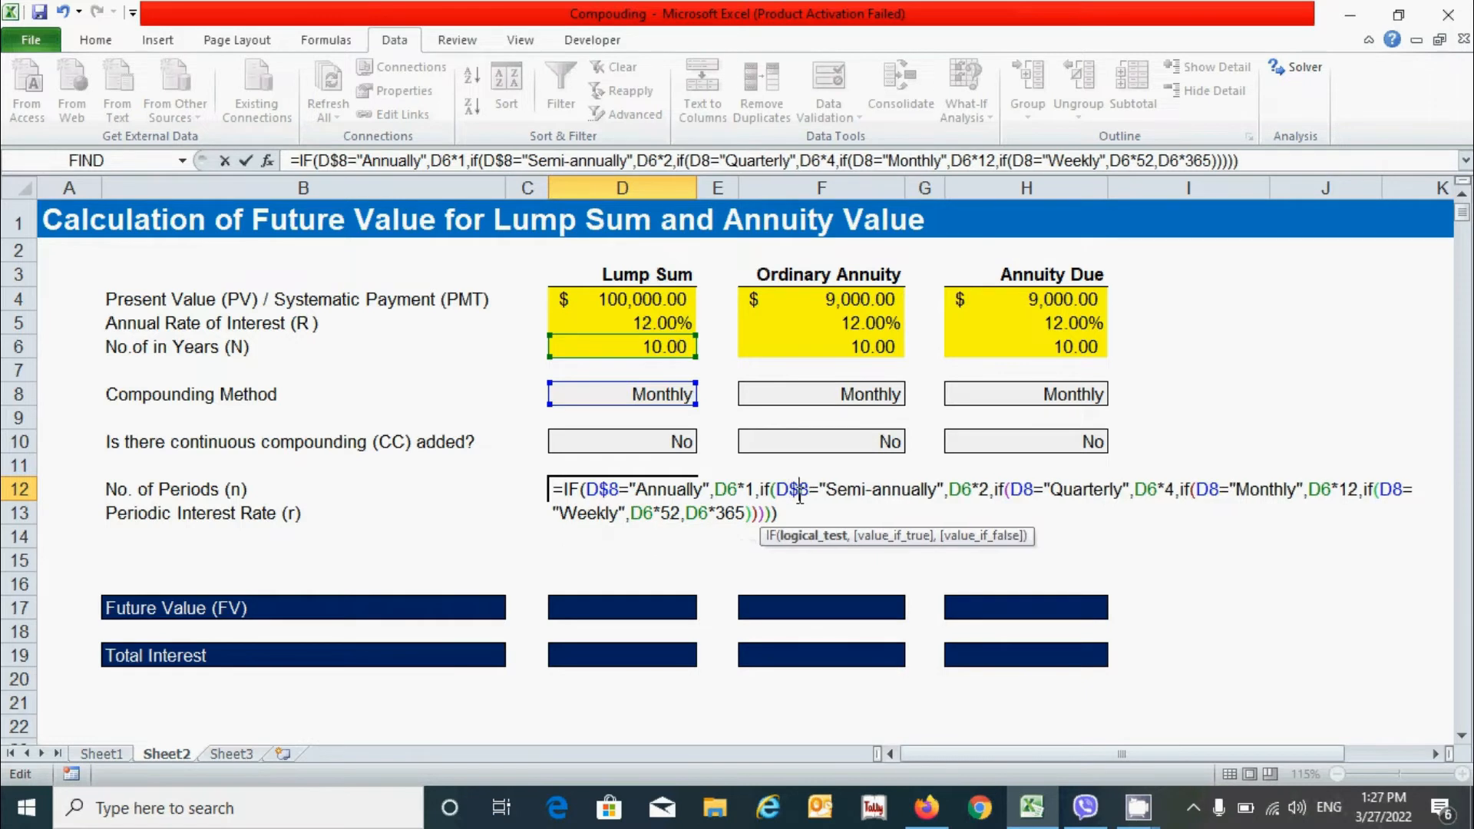
{"action": "left_click", "coordinate": [1020, 490]}
{"action": "type", "text": "$"}
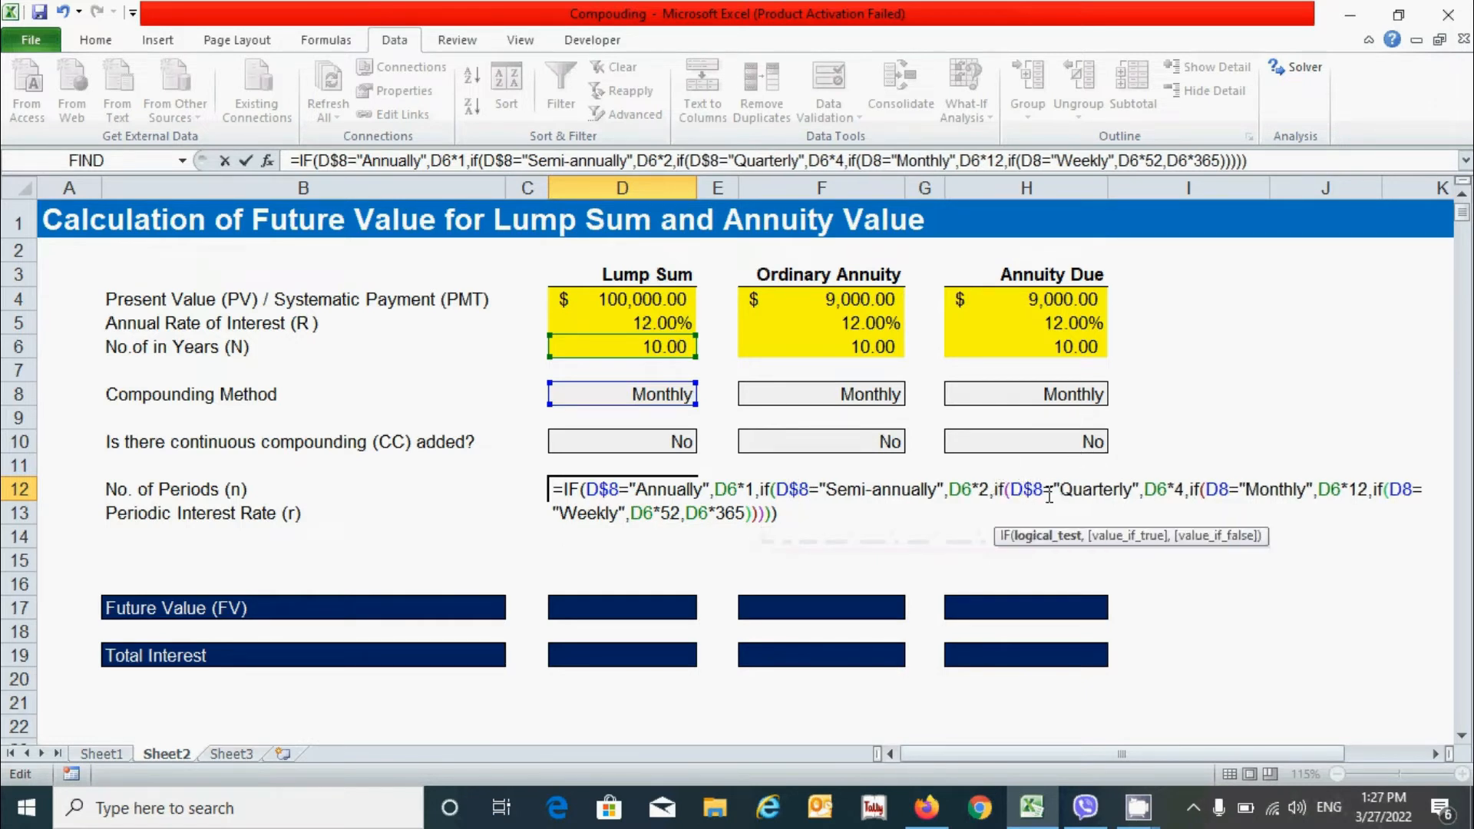
{"action": "left_click", "coordinate": [1221, 495]}
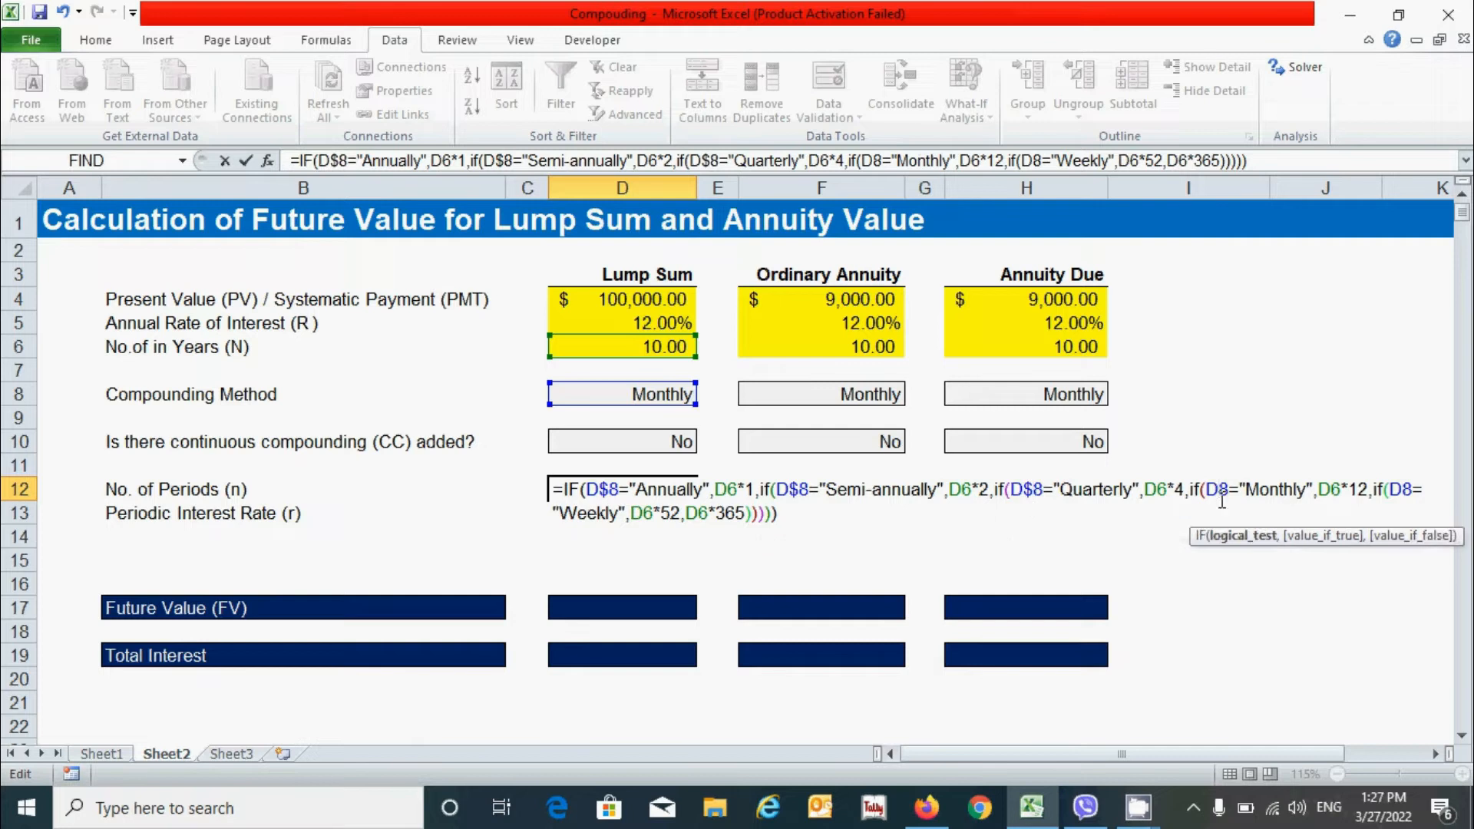
{"action": "type", "text": "$"}
{"action": "left_click", "coordinate": [1415, 491]}
{"action": "type", "text": "$"}
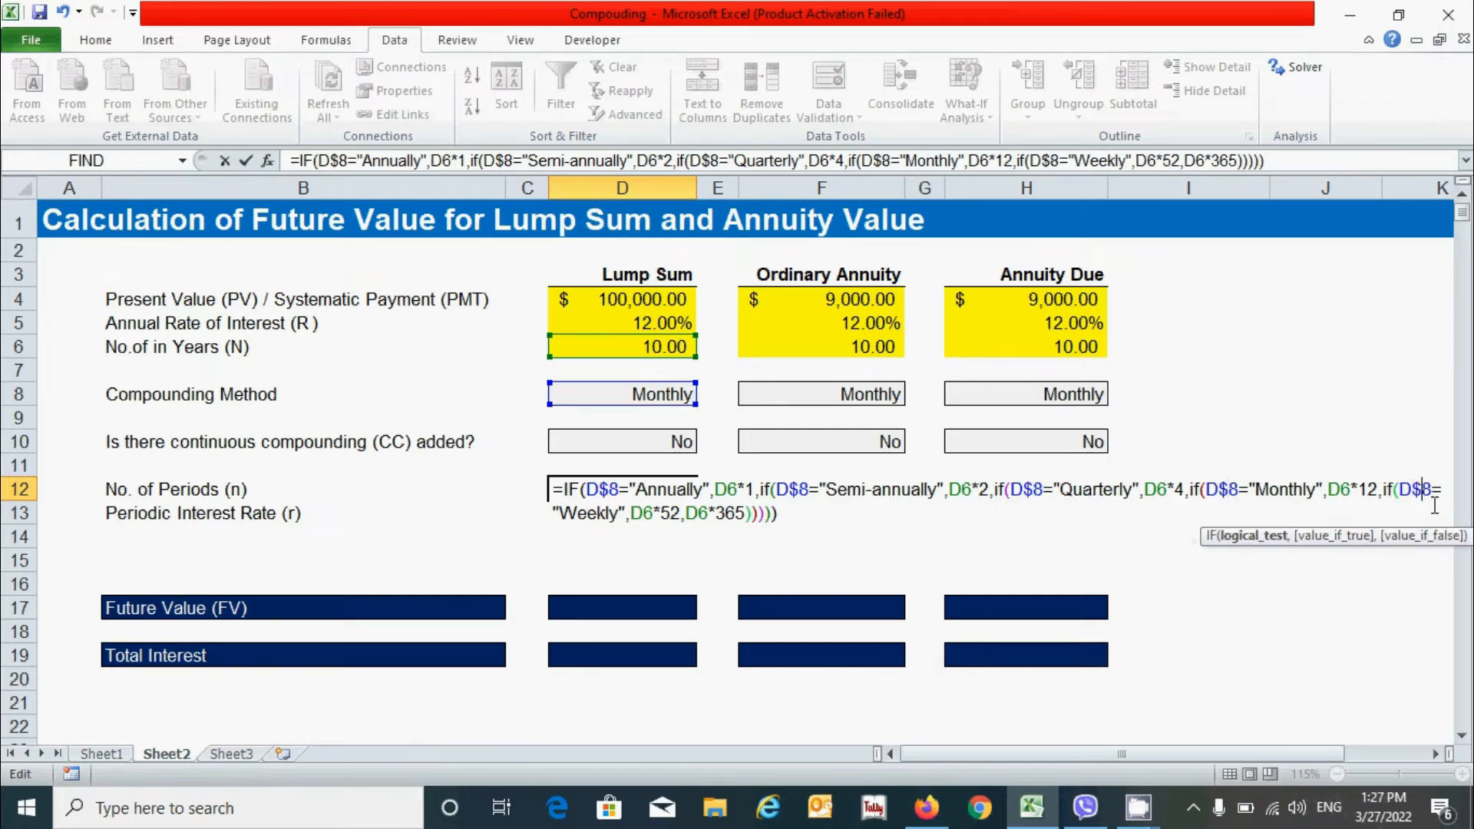
{"action": "left_click", "coordinate": [802, 513]}
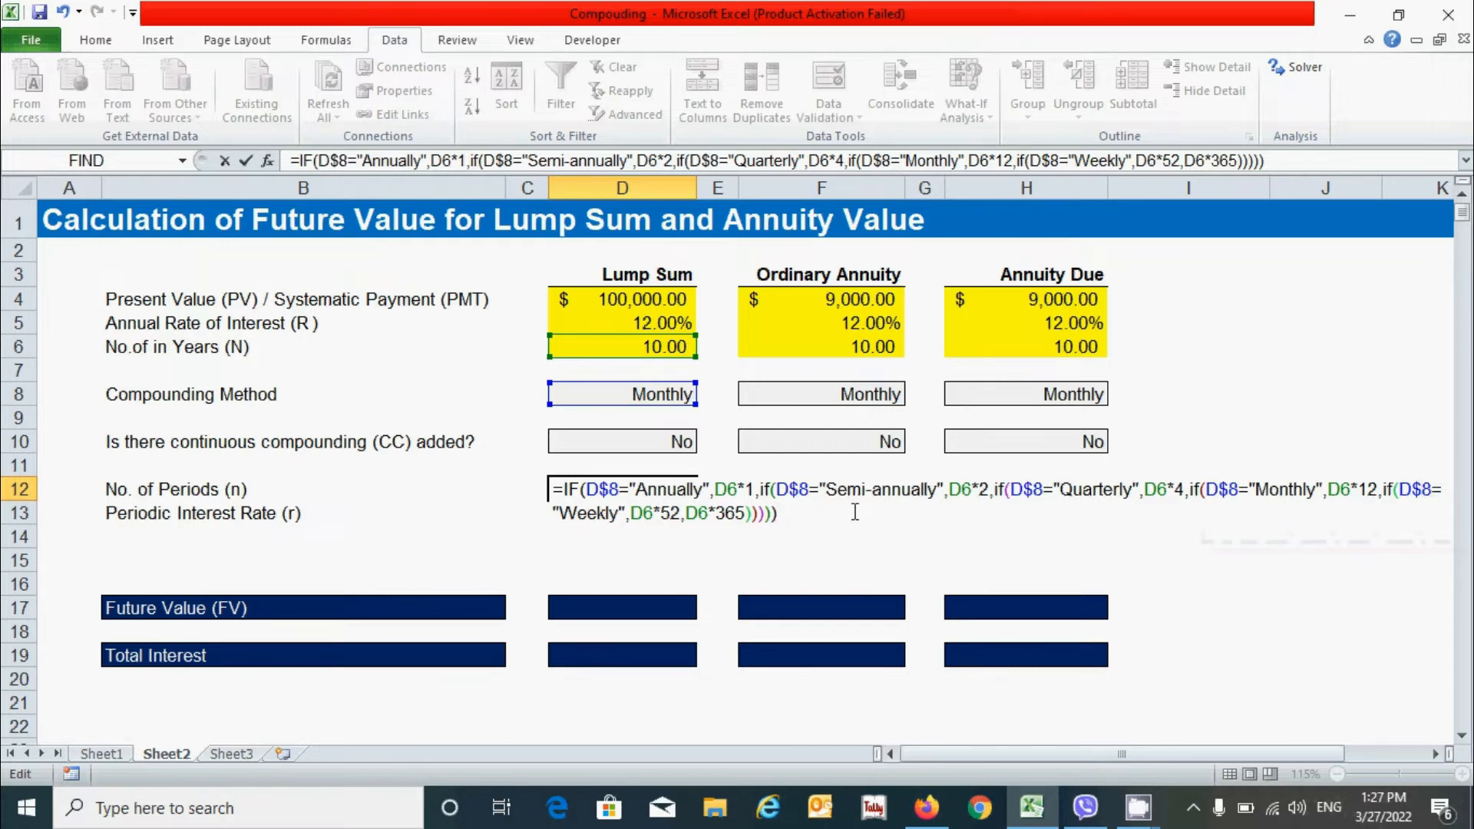
{"action": "key", "text": "Return"}
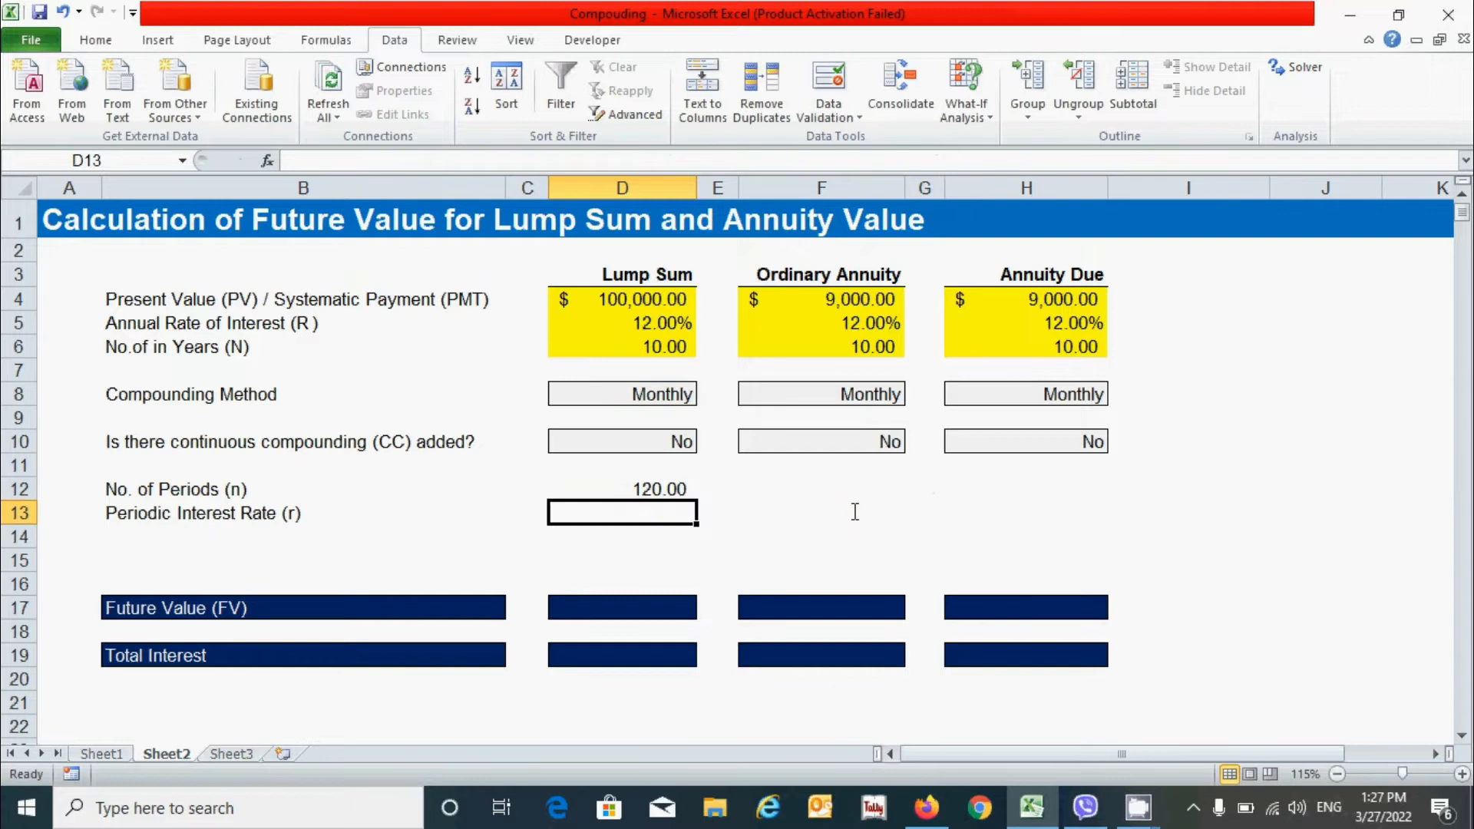
- Copy the No. of Periods formula from D12 to F12 and H12, and check the references in both copies
{"action": "key", "text": "Up"}
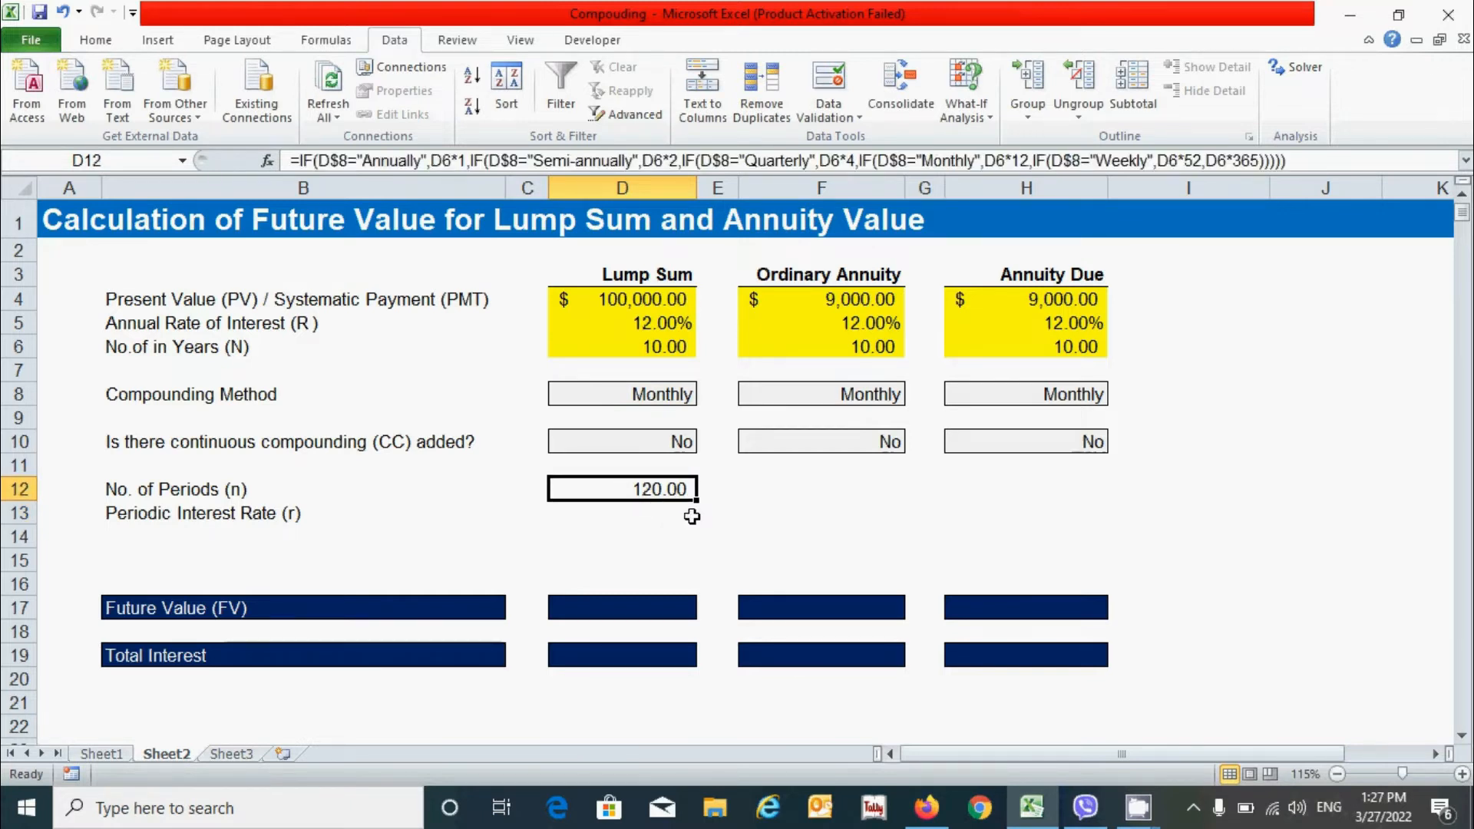
{"action": "key", "text": "ctrl+c"}
{"action": "left_click", "coordinate": [843, 491]}
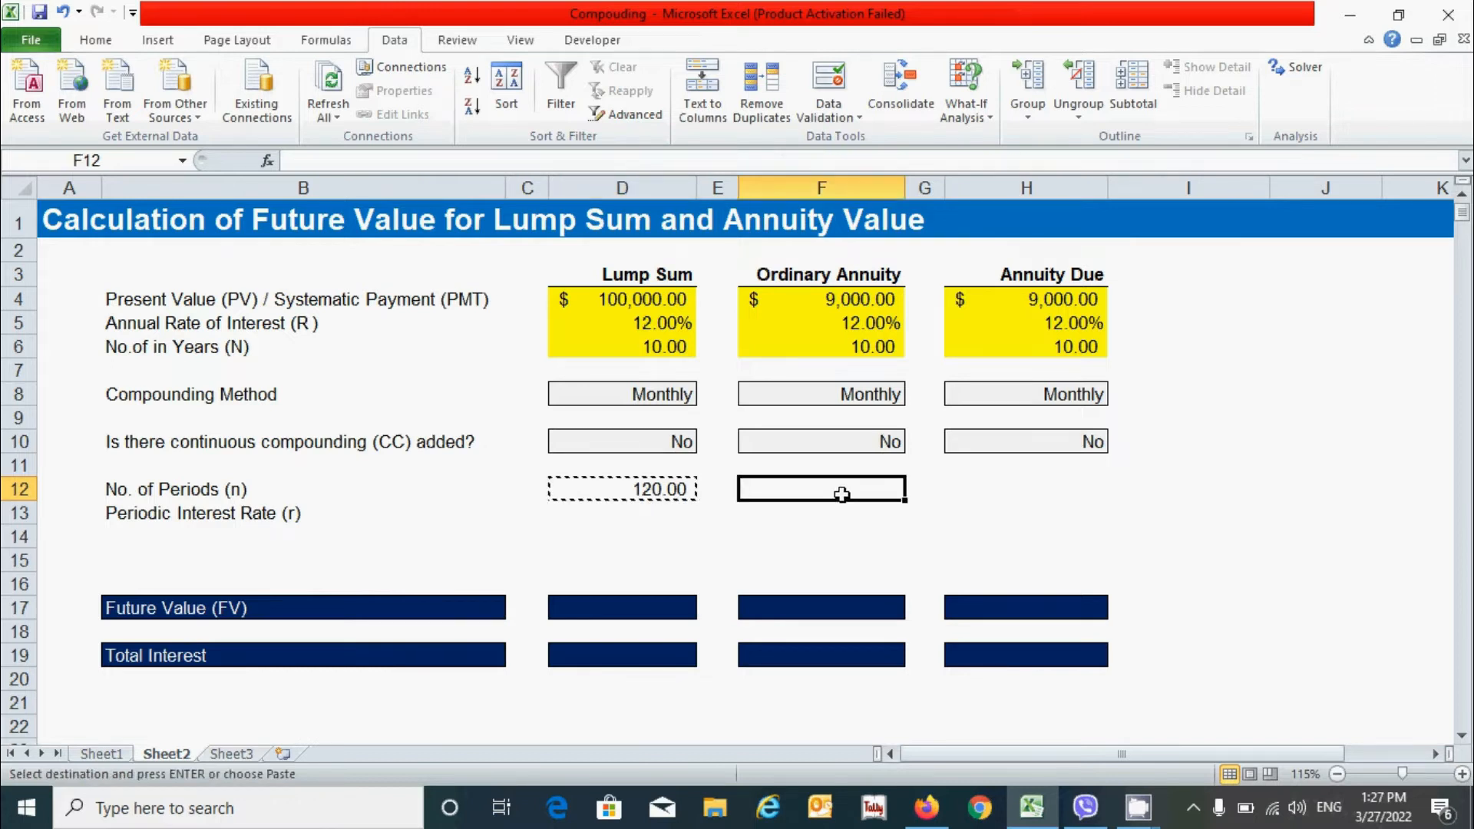
{"action": "key", "text": "ctrl+v"}
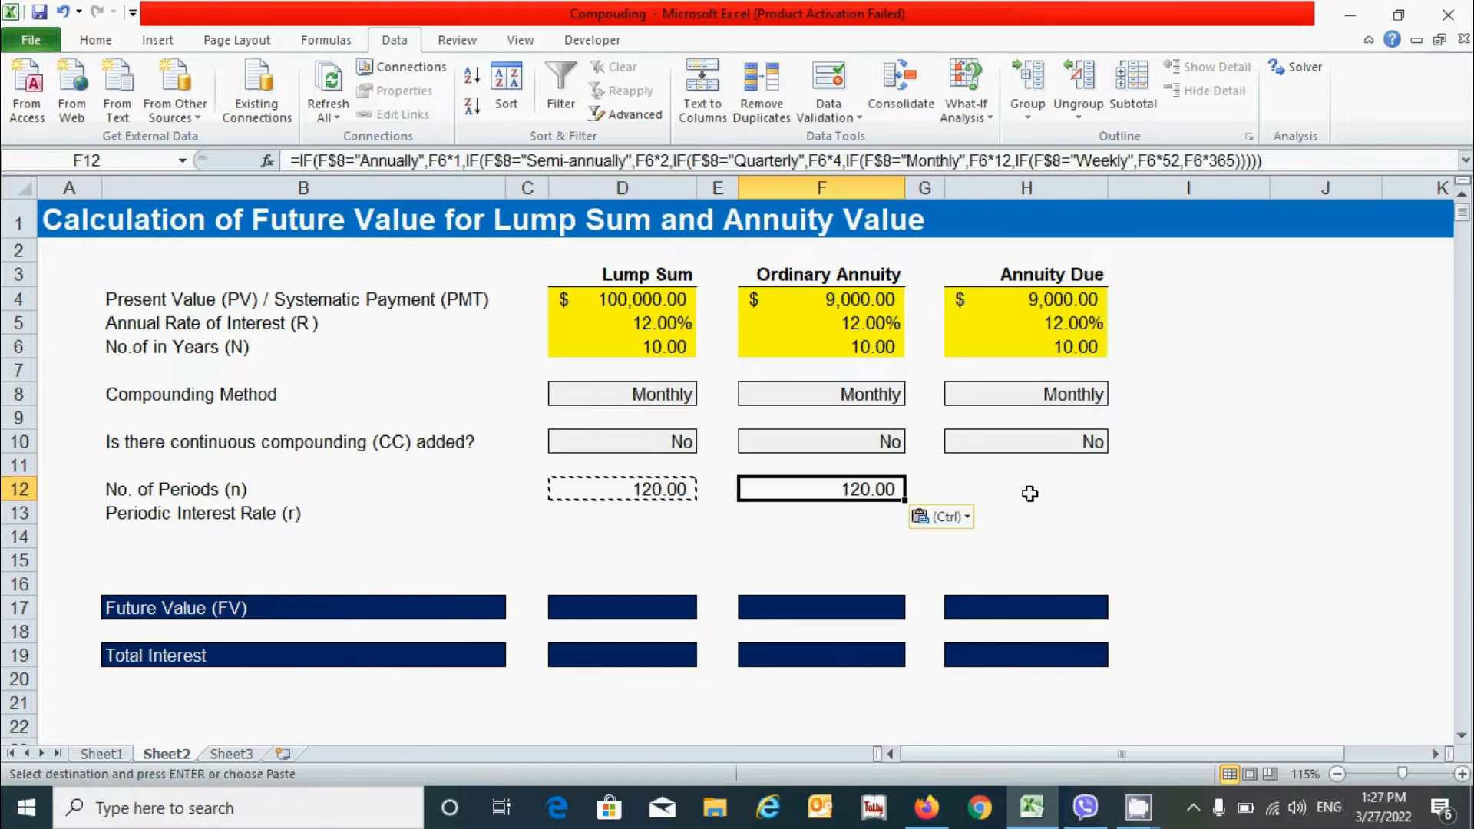
{"action": "left_click", "coordinate": [1048, 490]}
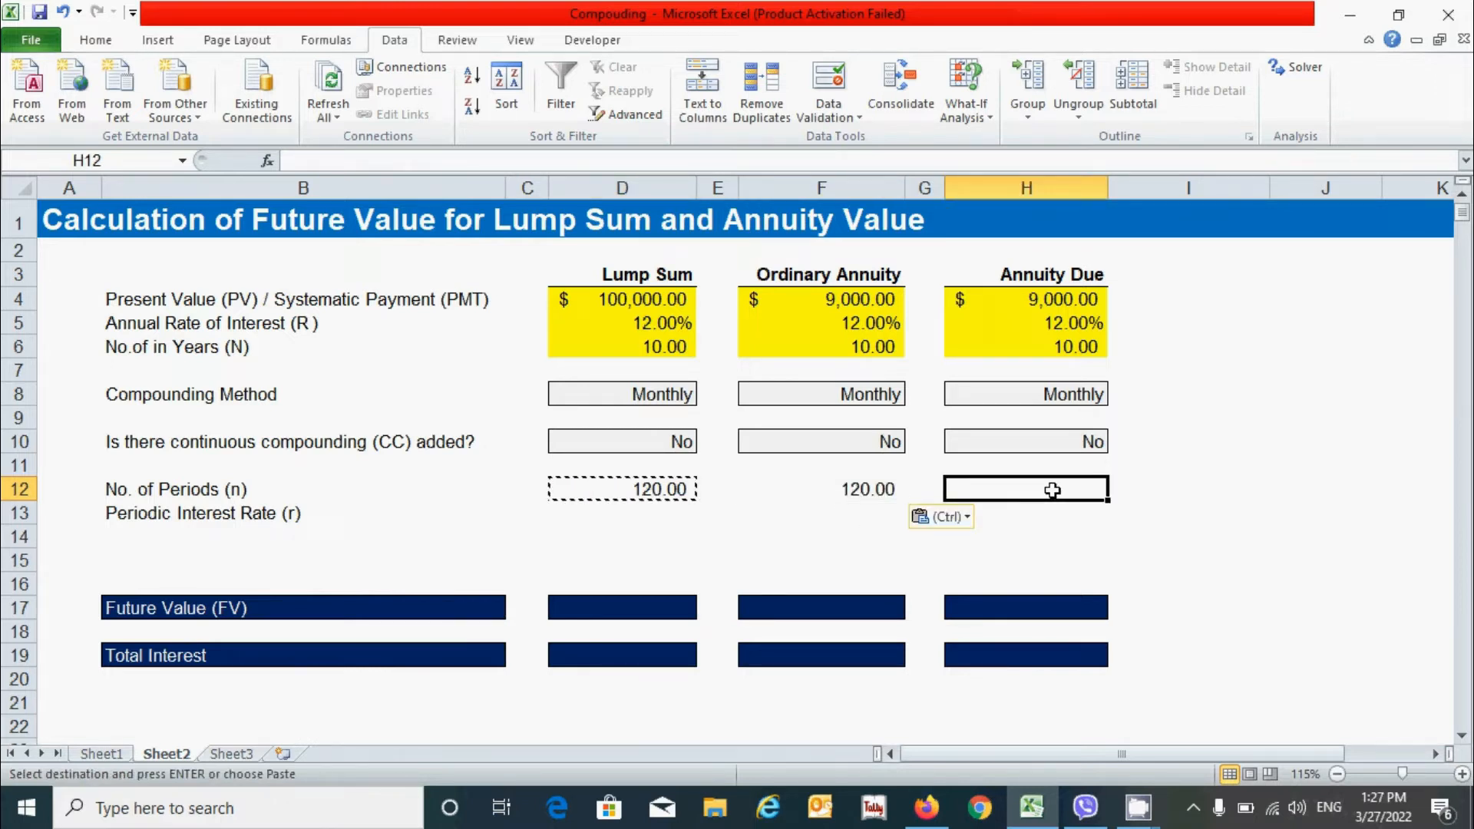
{"action": "key", "text": "ctrl+v"}
{"action": "key", "text": "Escape"}
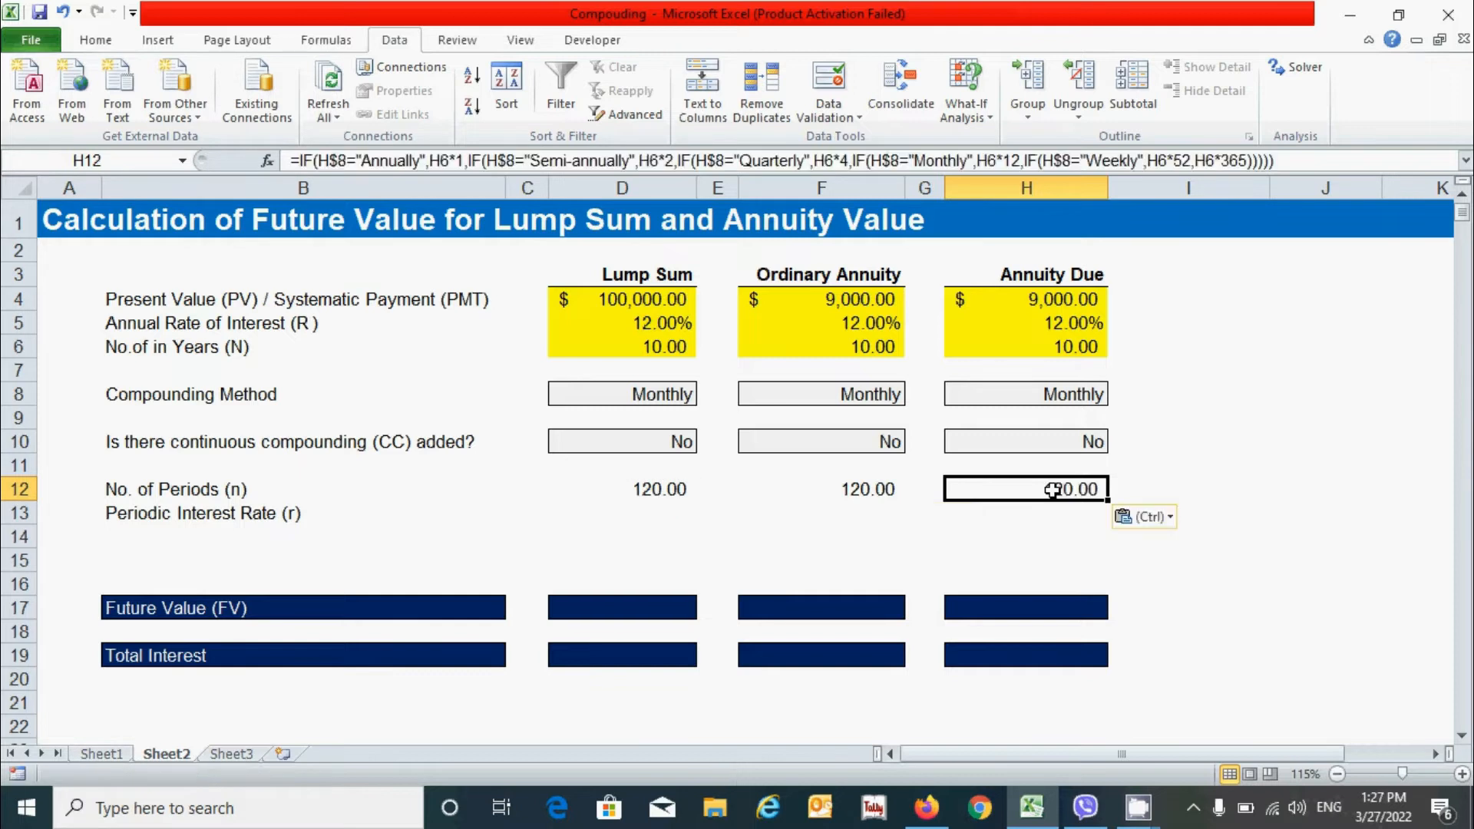
{"action": "left_click", "coordinate": [873, 491]}
{"action": "double_click", "coordinate": [873, 491]}
{"action": "key", "text": "Tab"}
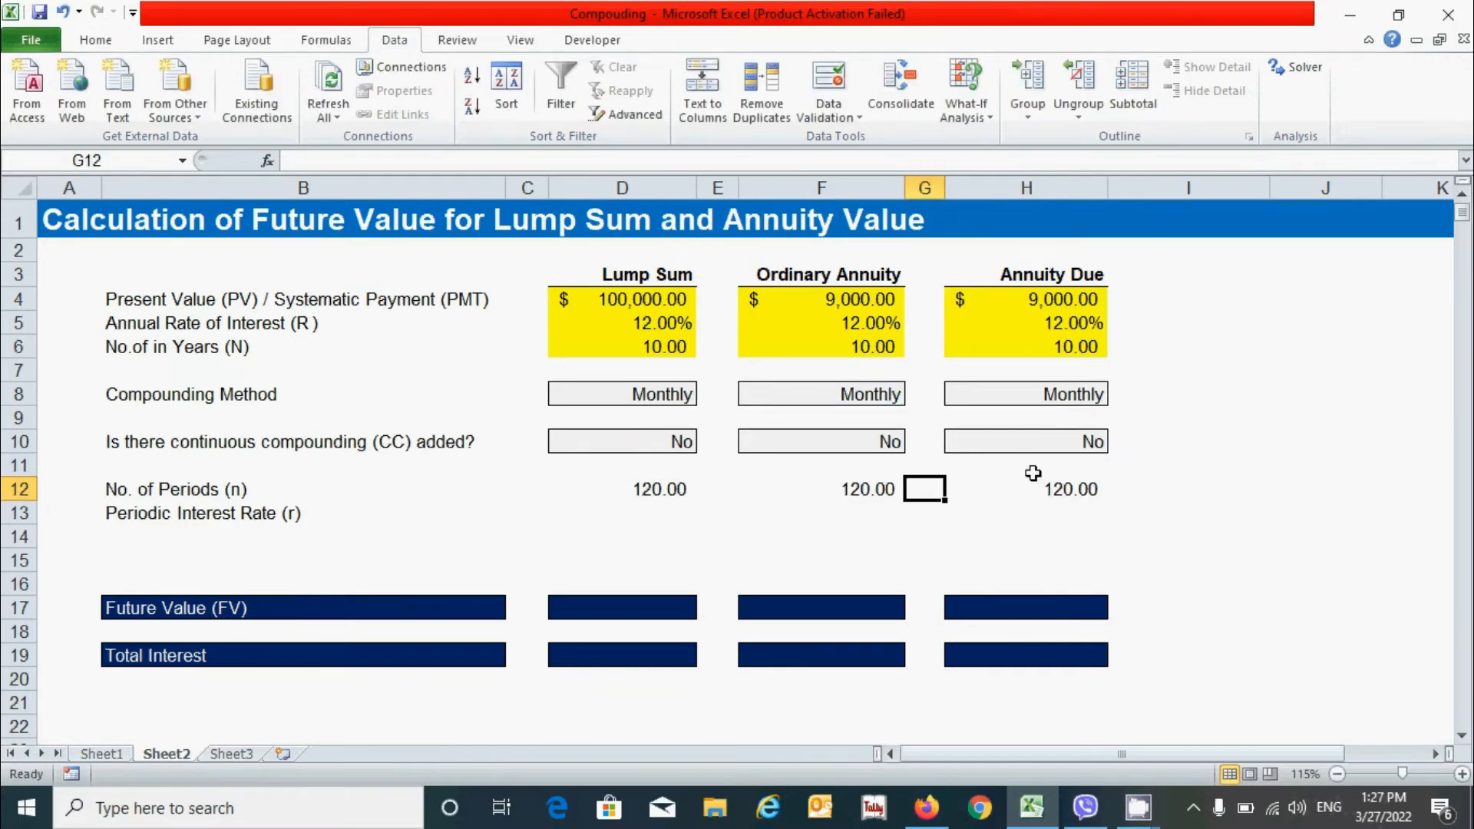
{"action": "double_click", "coordinate": [1039, 486]}
{"action": "key", "text": "Tab"}
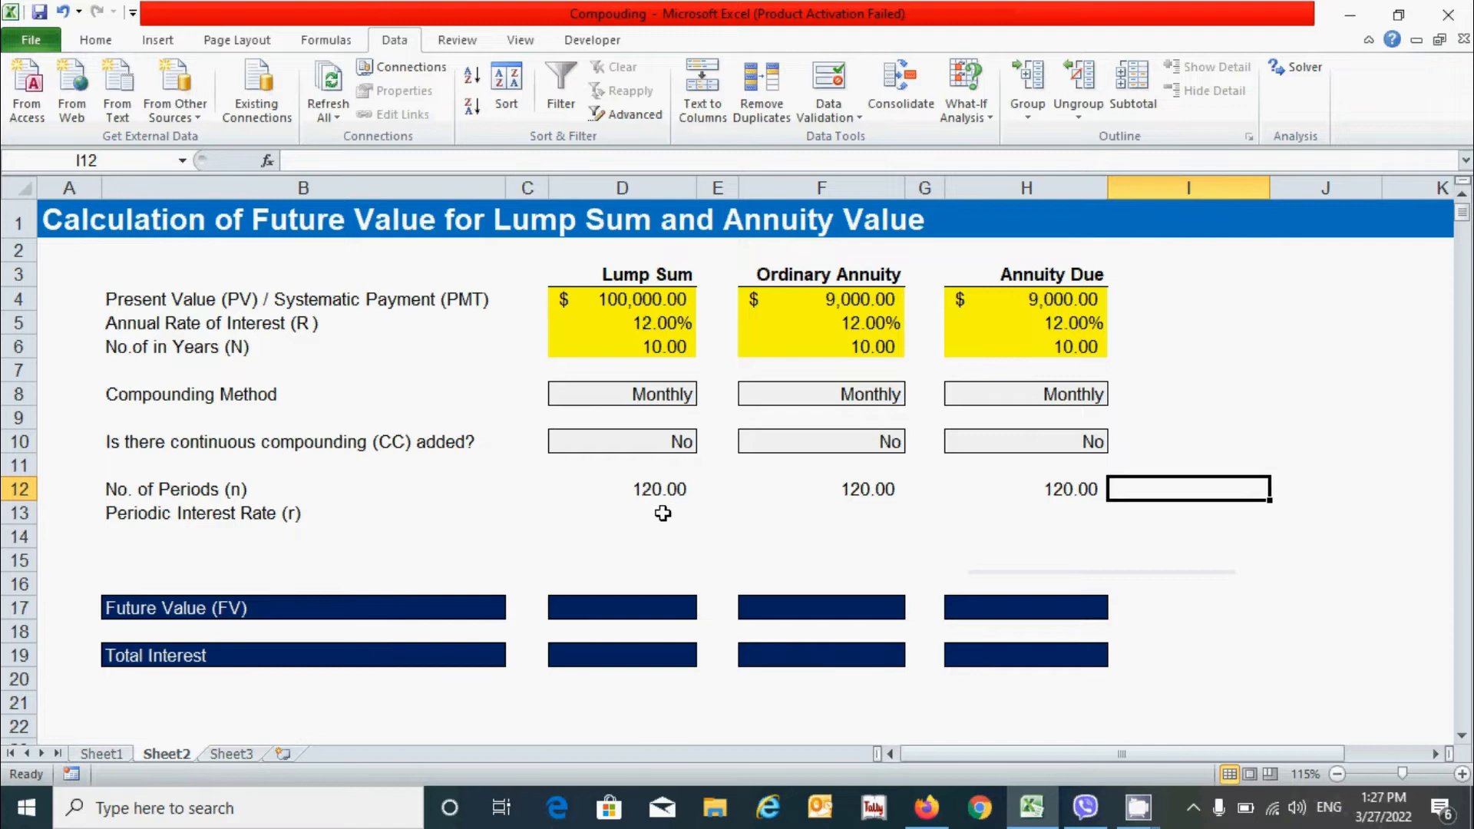
- Copy the D12 formula into D13 as the base for the lump sum's periodic interest rate
{"action": "left_click", "coordinate": [688, 519]}
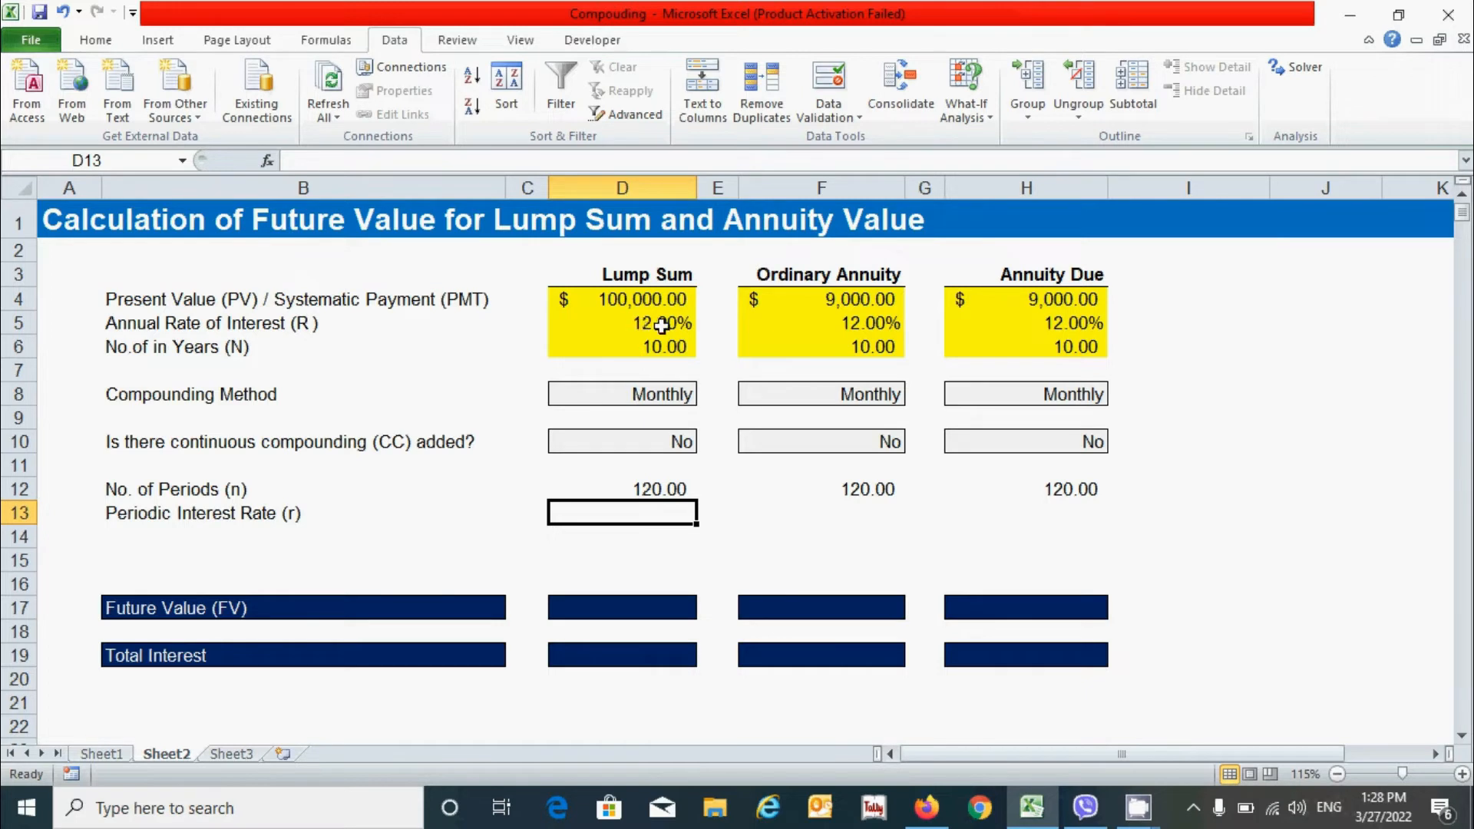
{"action": "left_click", "coordinate": [653, 487]}
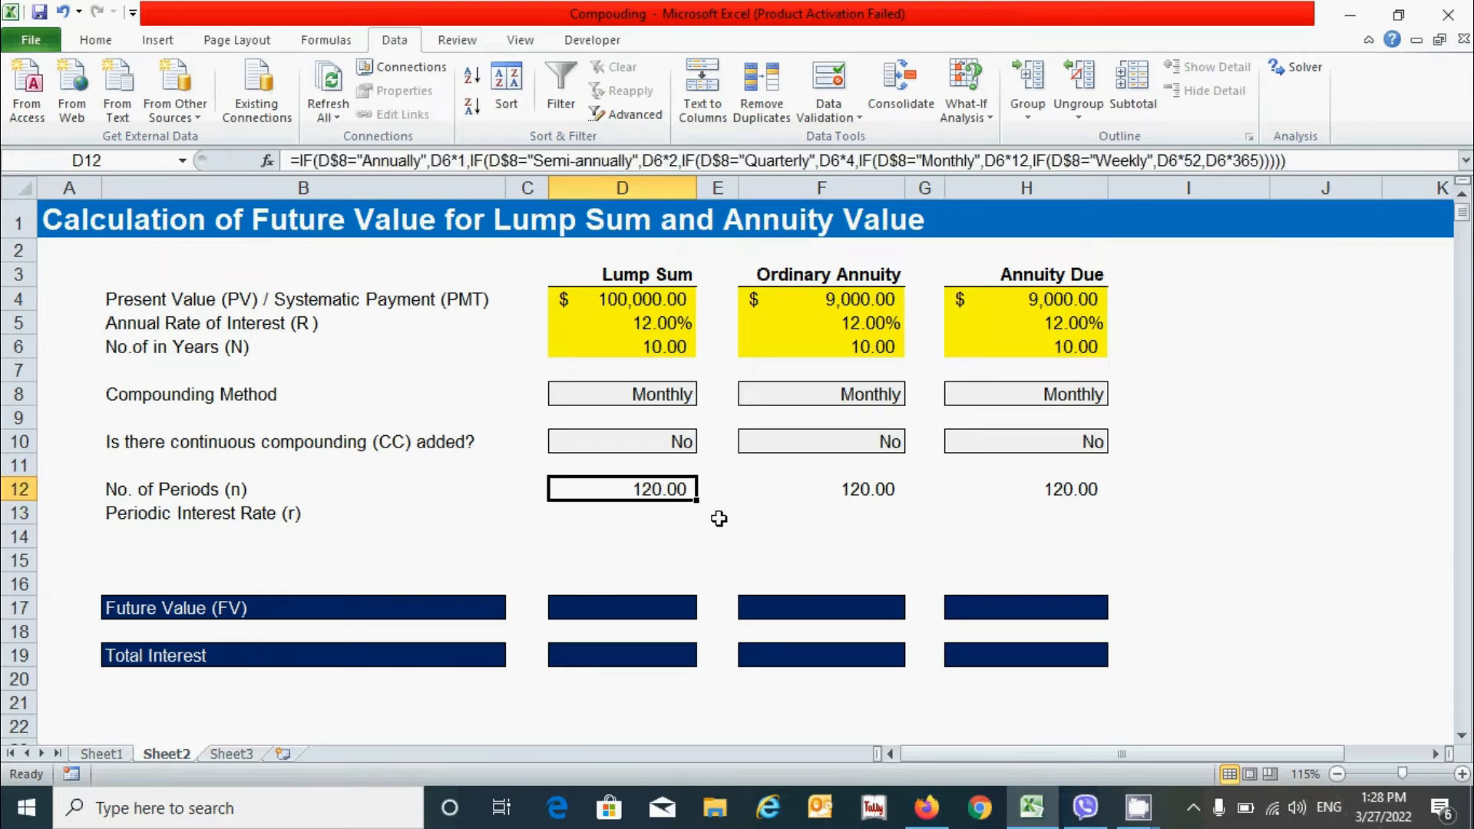
{"action": "key", "text": "ctrl+c"}
{"action": "left_click", "coordinate": [661, 515]}
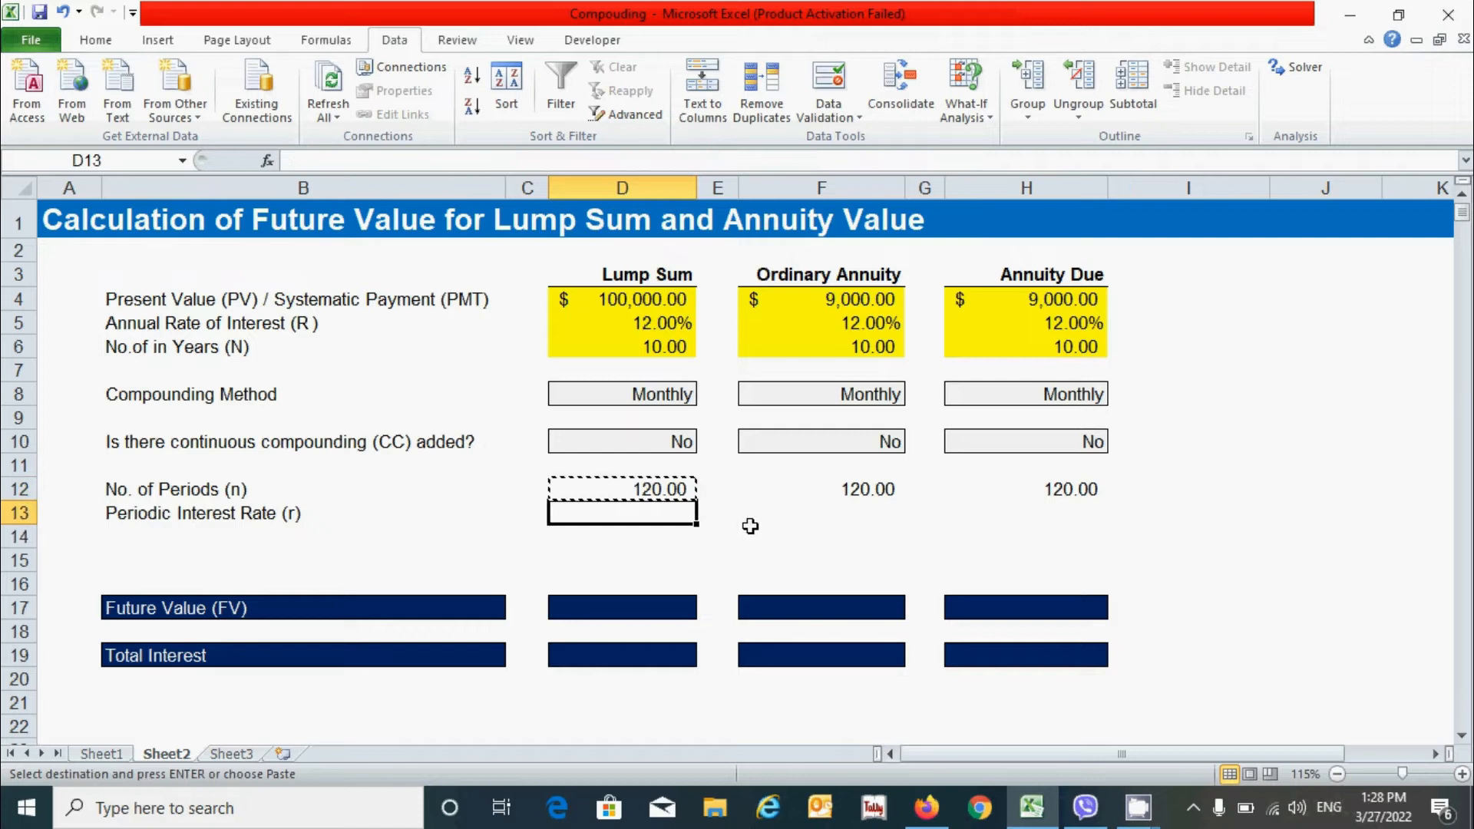
{"action": "key", "text": "ctrl+v"}
{"action": "key", "text": "Escape"}
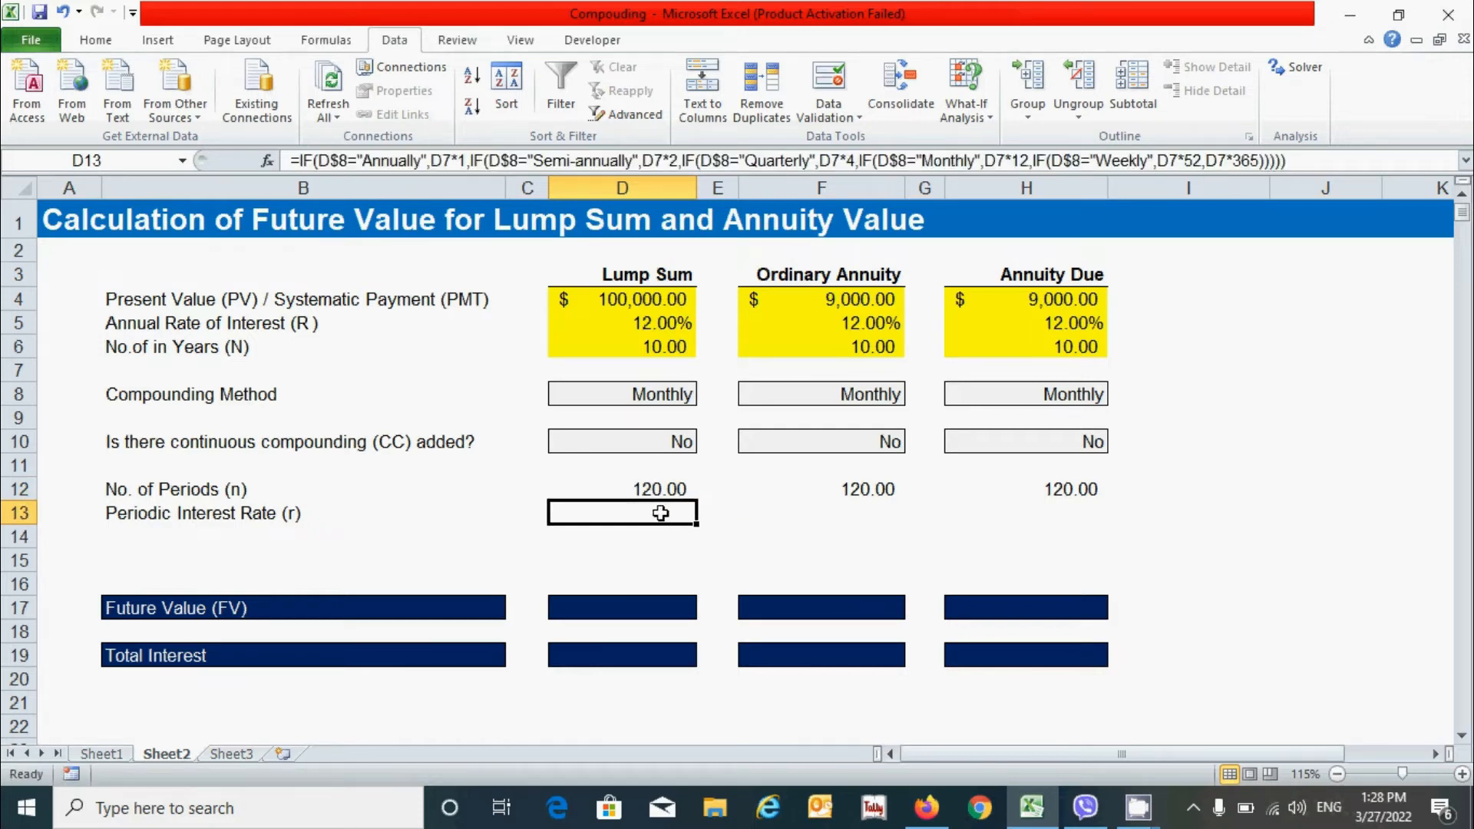
- In the D13 formula, replace multiplication with division for "Annually" (D7/1) and "Semi-annually" (D7/2)
{"action": "double_click", "coordinate": [652, 513]}
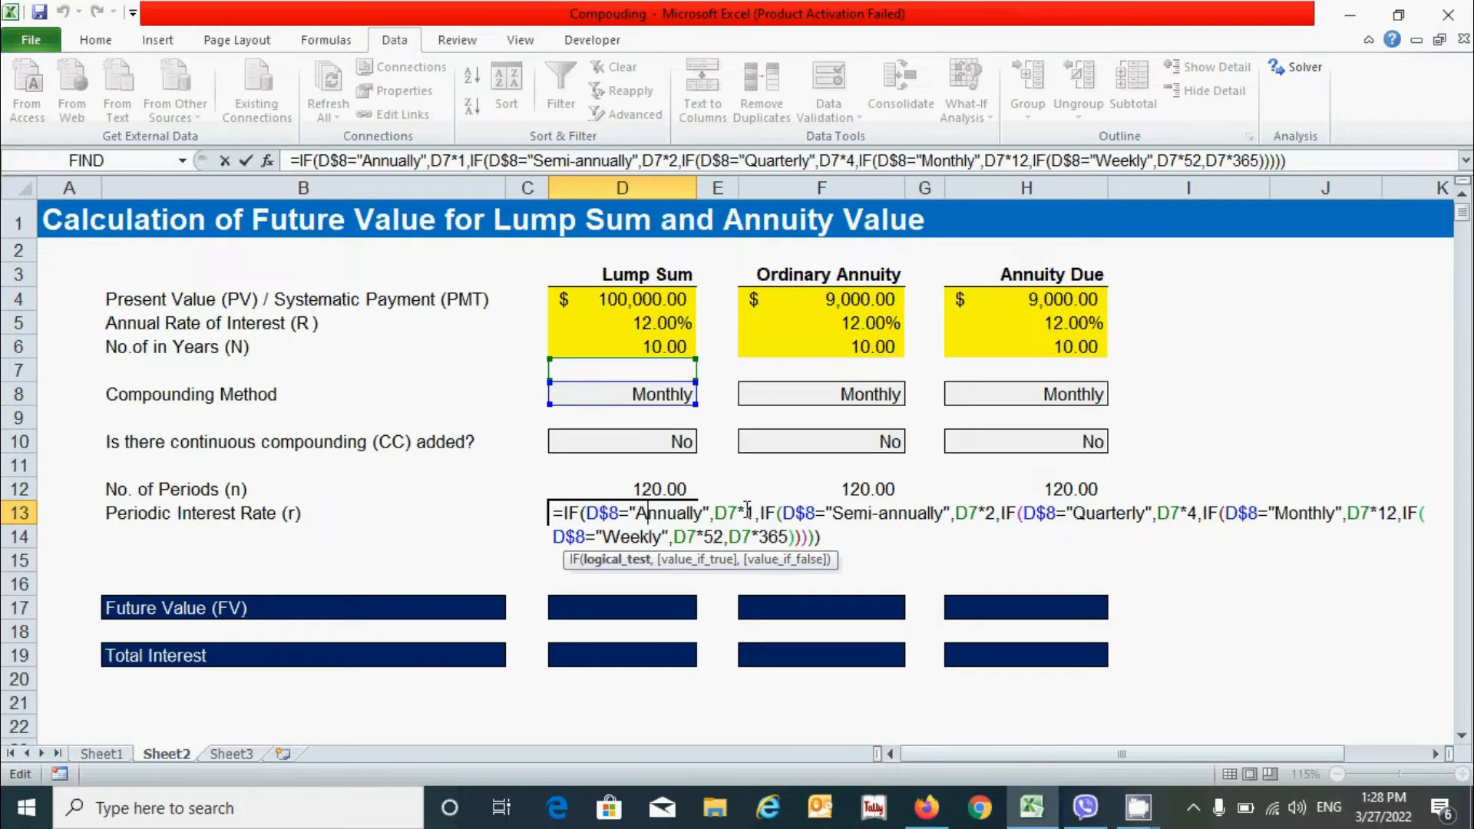
{"action": "left_click", "coordinate": [747, 512]}
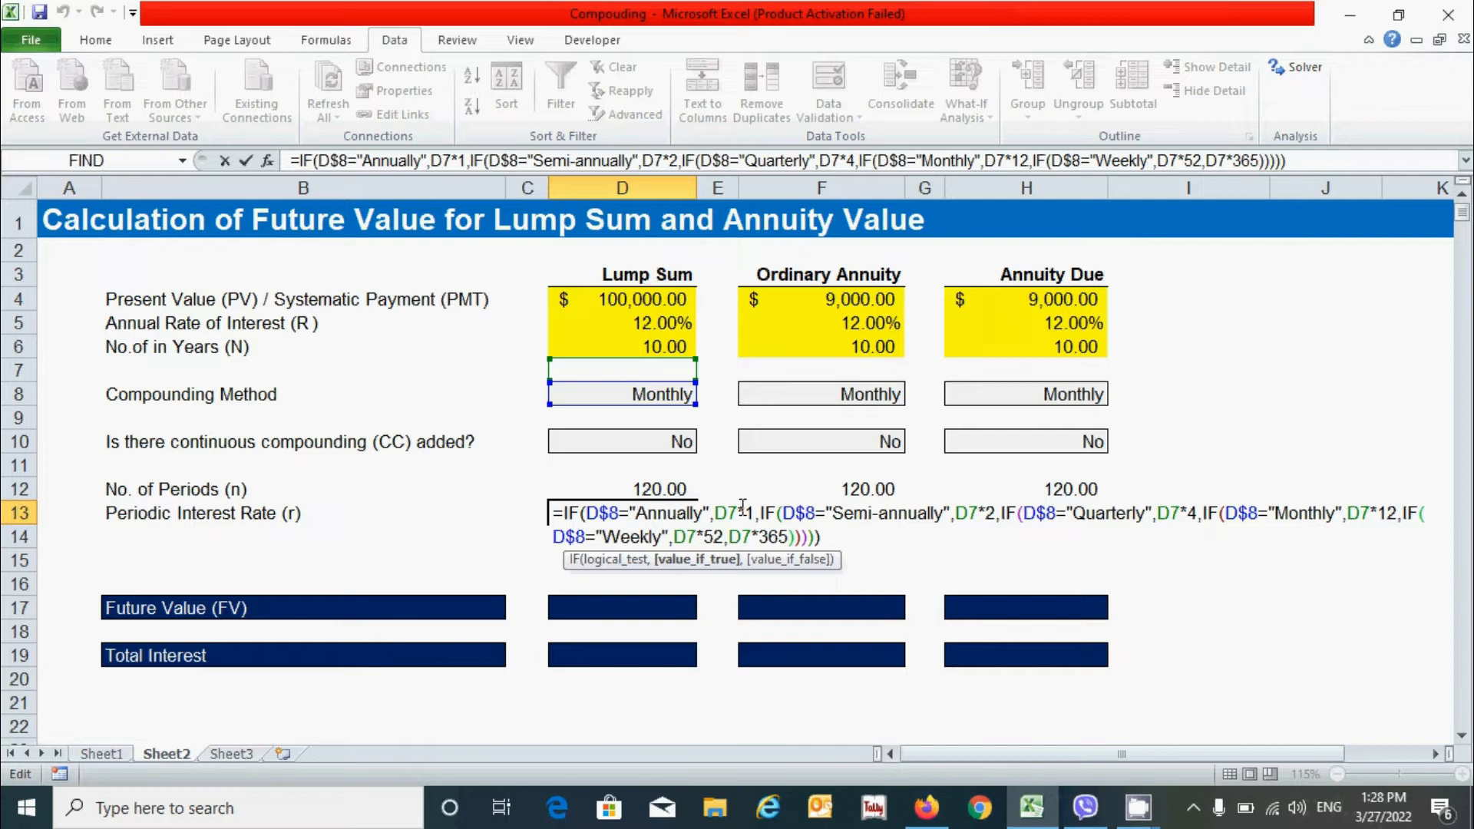
{"action": "key", "text": "BackSpace"}
{"action": "type", "text": "/"}
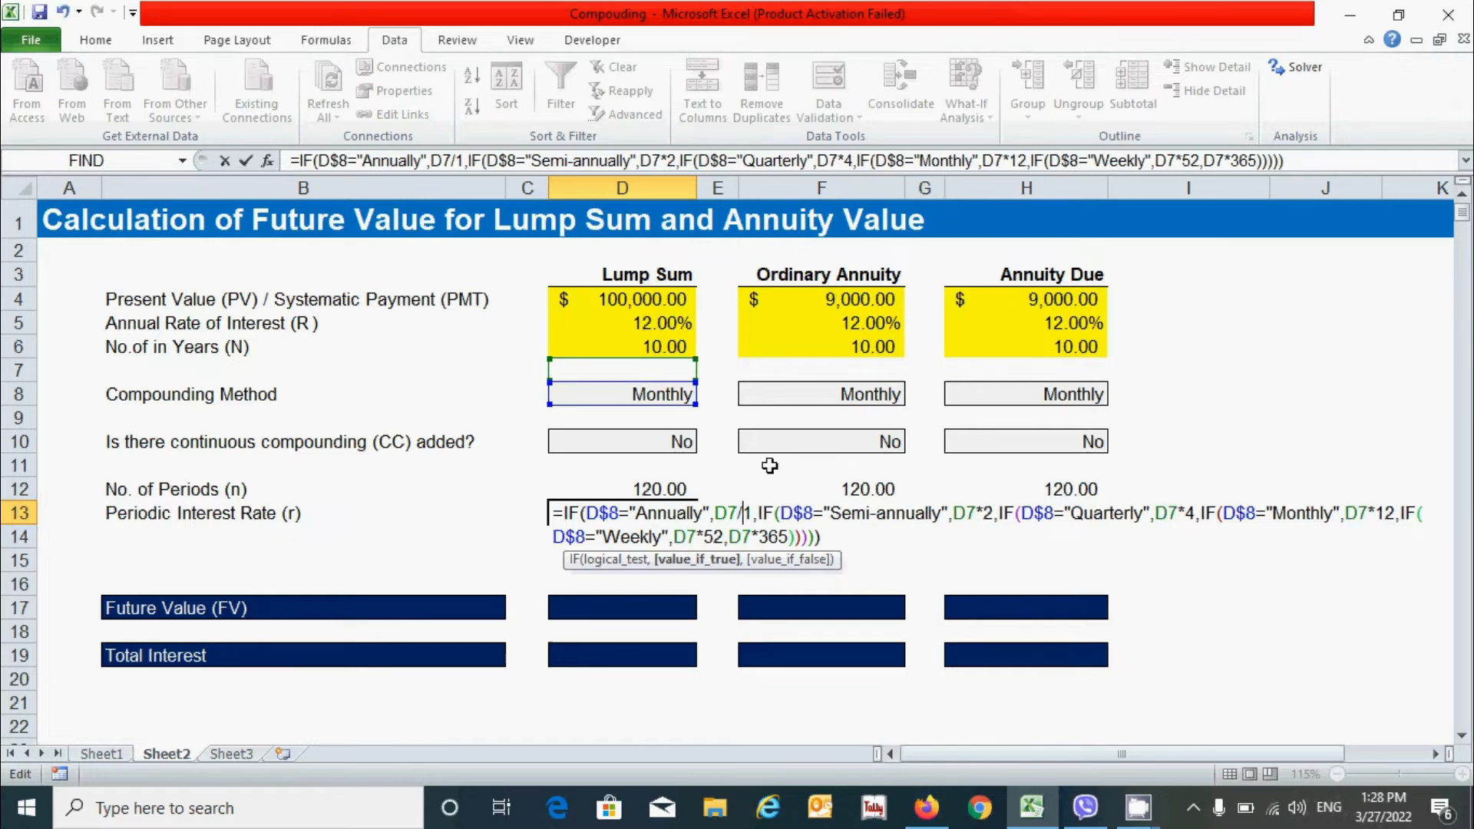
{"action": "left_click", "coordinate": [988, 513]}
{"action": "key", "text": "BackSpace"}
{"action": "type", "text": "/"}
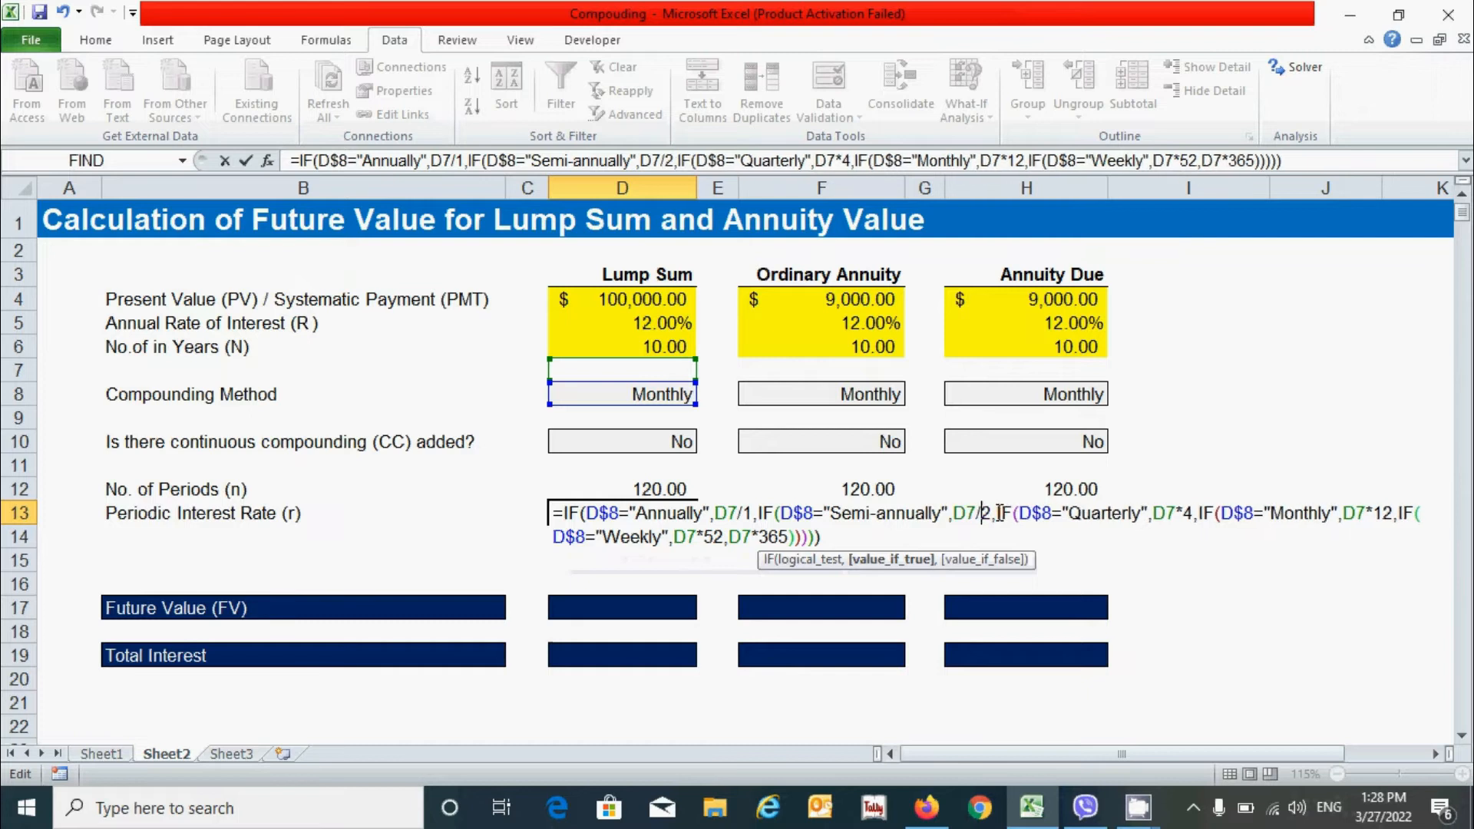
- Change the "Quarterly" and "Monthly" results in the D13 formula to D7/4 and D7/12
{"action": "left_click", "coordinate": [1184, 513]}
{"action": "key", "text": "BackSpace"}
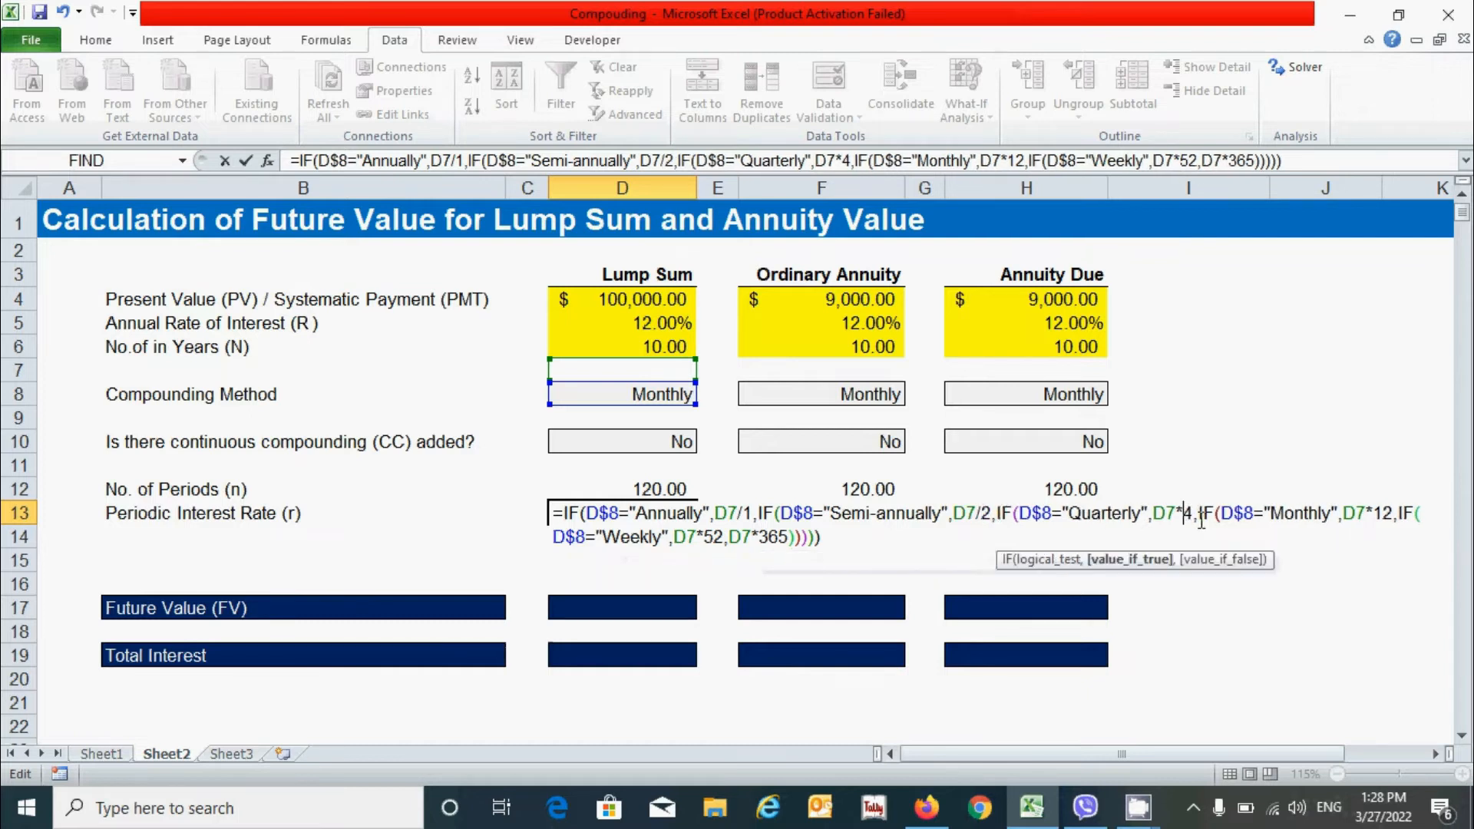
{"action": "type", "text": "/"}
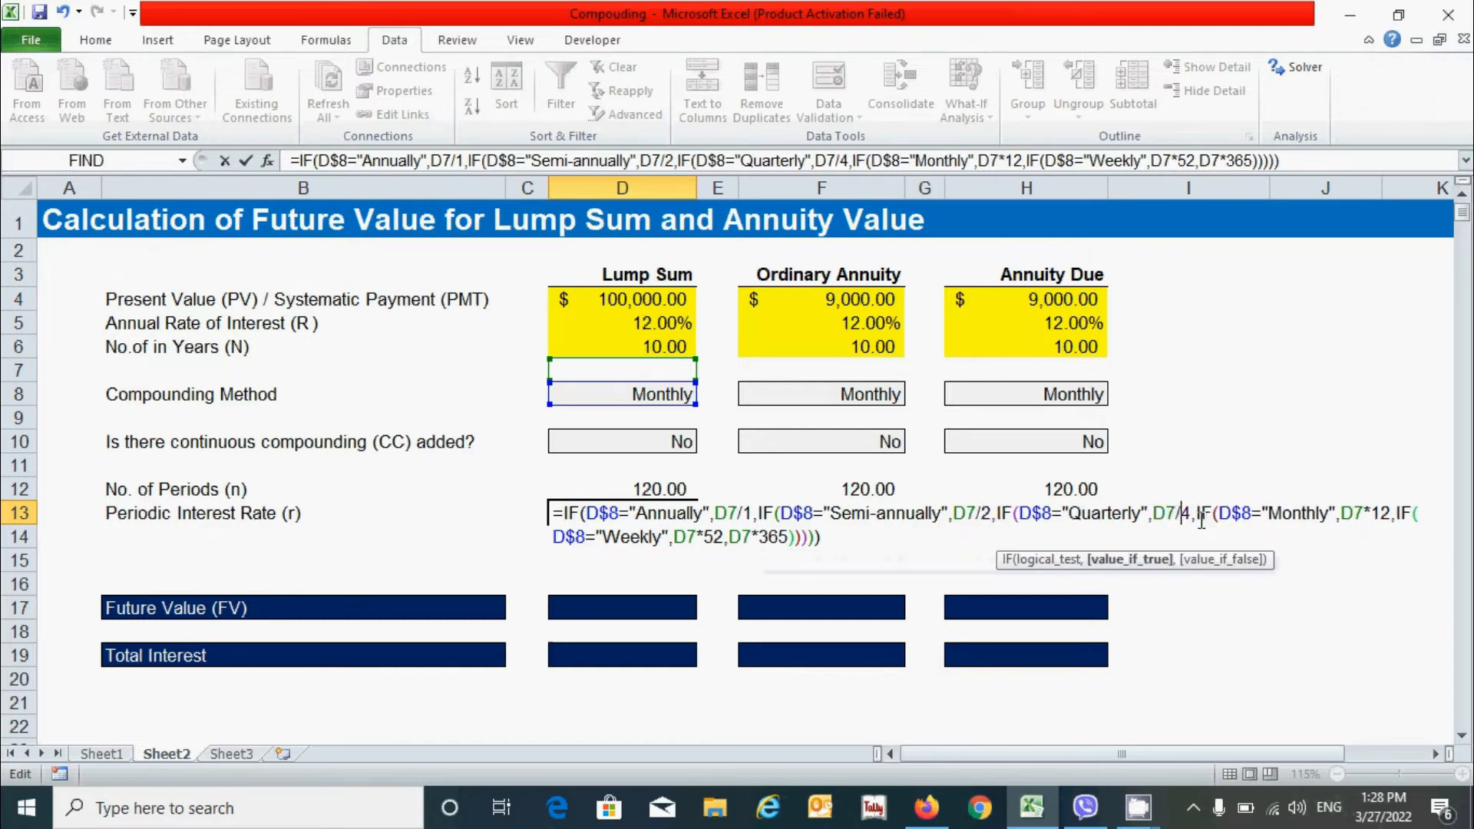
{"action": "left_click", "coordinate": [1372, 513]}
{"action": "key", "text": "BackSpace"}
{"action": "type", "text": "/"}
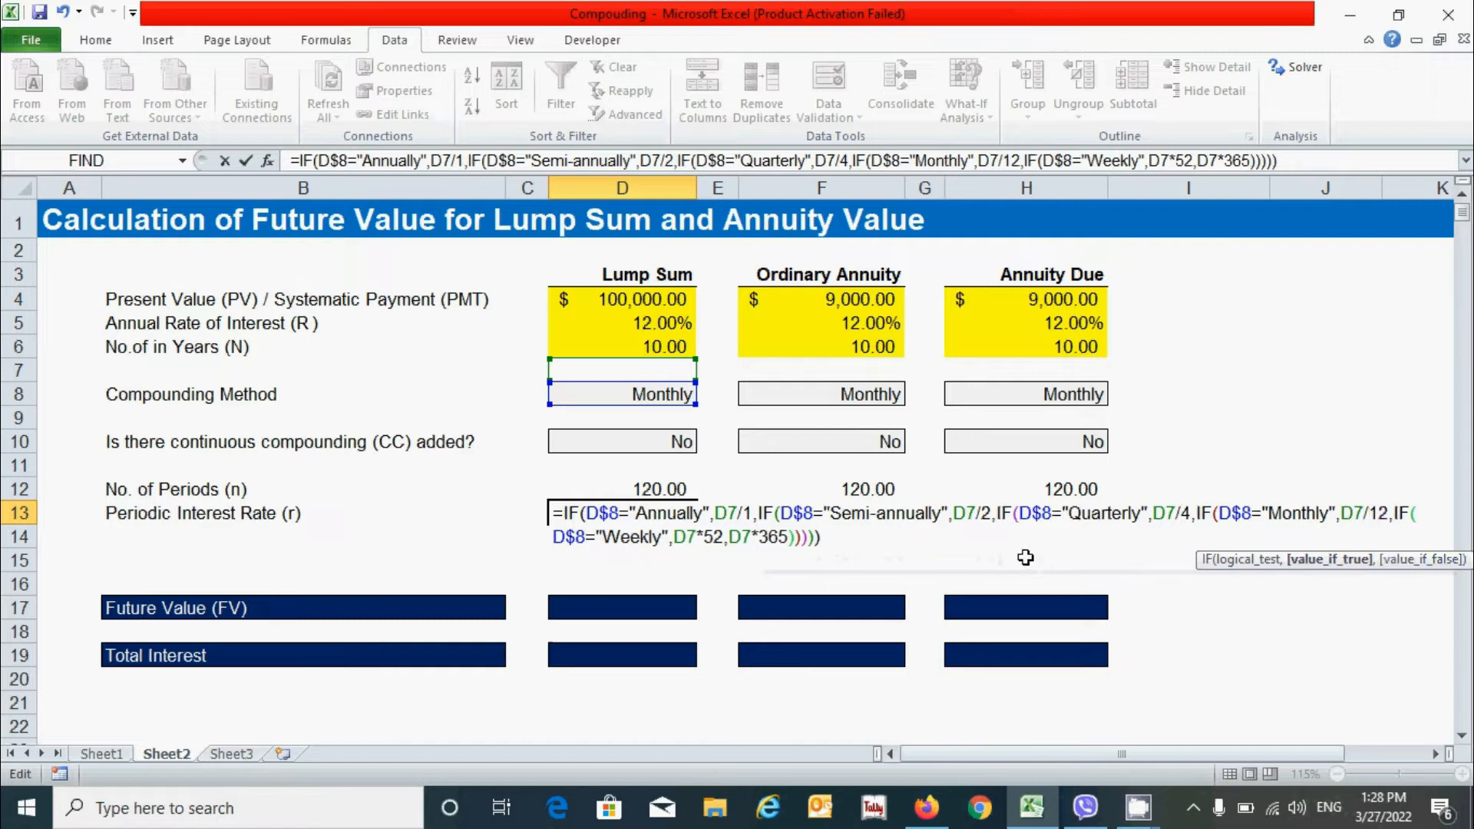
- Change the "Weekly" result in the D13 formula to D7/52 and the final fallback to D7/365
{"action": "left_click", "coordinate": [710, 536]}
{"action": "key", "text": "BackSpace"}
{"action": "type", "text": "/"}
{"action": "left_click", "coordinate": [819, 546]}
{"action": "key", "text": "Left"}
{"action": "key", "text": "Left"}
{"action": "key", "text": "Left"}
{"action": "key", "text": "Left"}
{"action": "key", "text": "Left"}
{"action": "key", "text": "Left"}
{"action": "key", "text": "Left"}
{"action": "key", "text": "Left"}
{"action": "key", "text": "BackSpace"}
{"action": "type", "text": "/"}
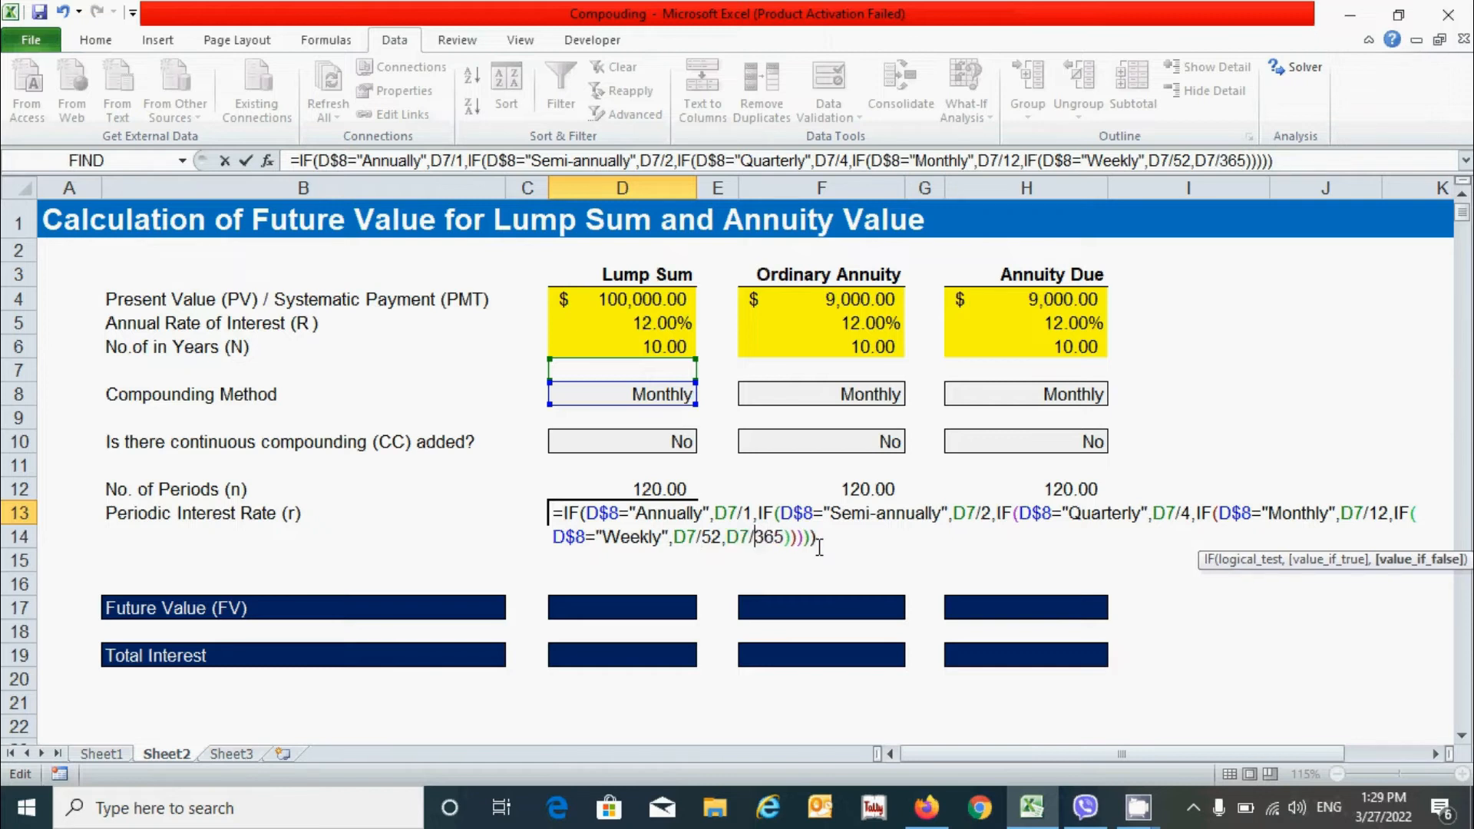
{"action": "left_click", "coordinate": [821, 534]}
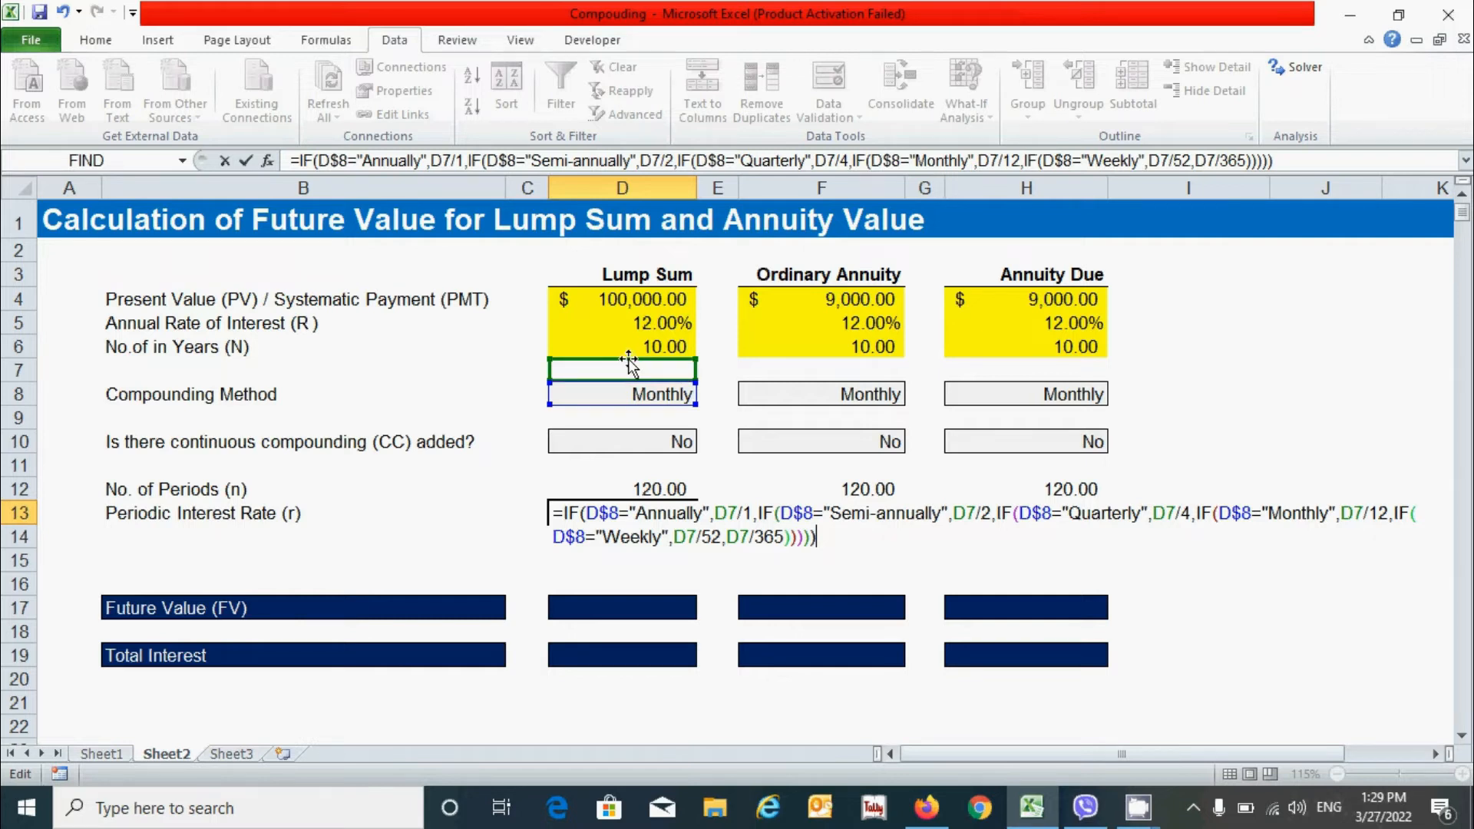
- Repoint all D7 references in the D13 formula to the annual interest rate in D5 and enter the formula
{"action": "left_click_drag", "start_coordinate": [629, 358], "coordinate": [641, 325]}
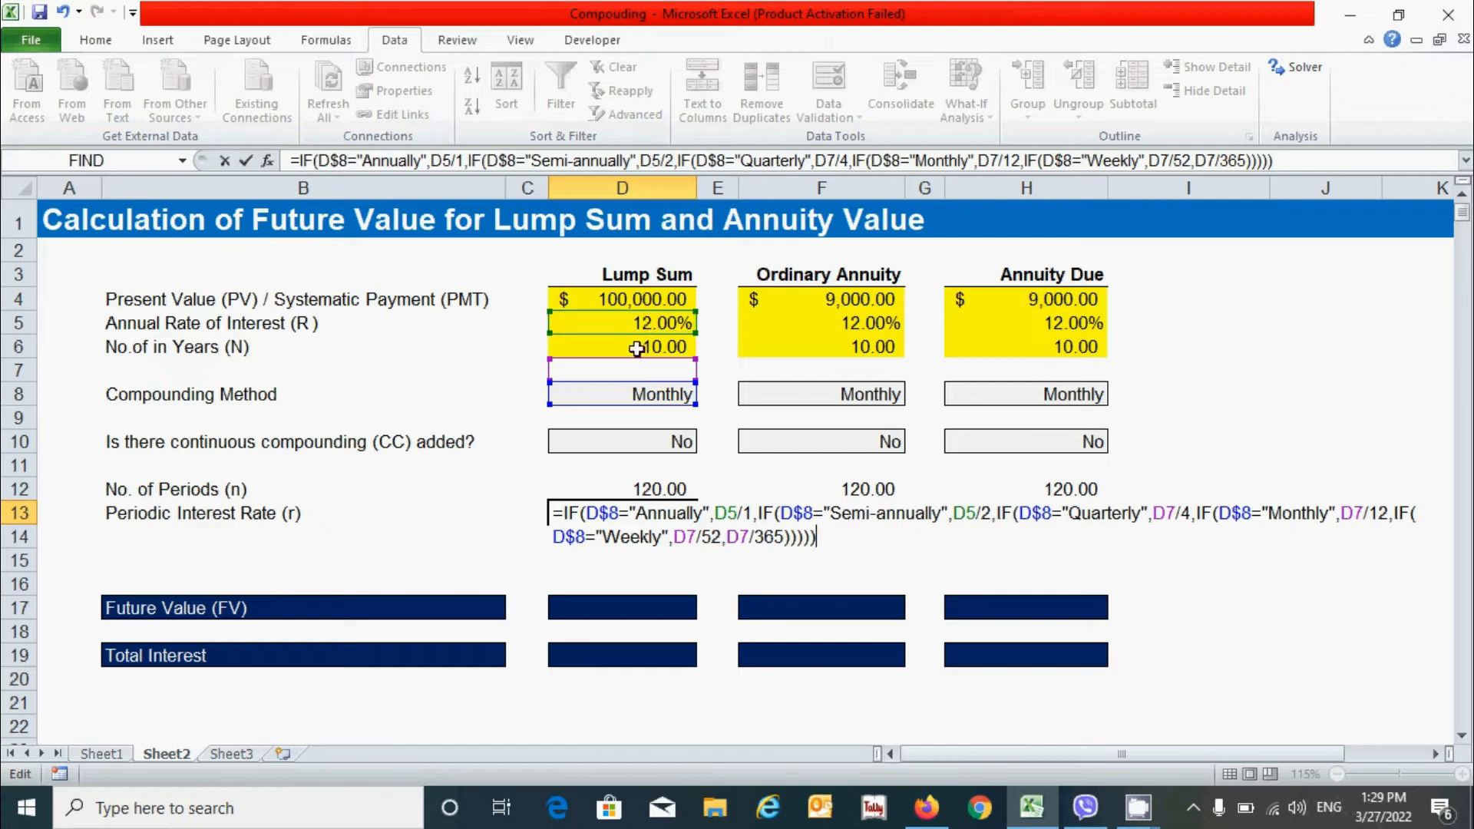
{"action": "left_click_drag", "start_coordinate": [633, 356], "coordinate": [648, 316]}
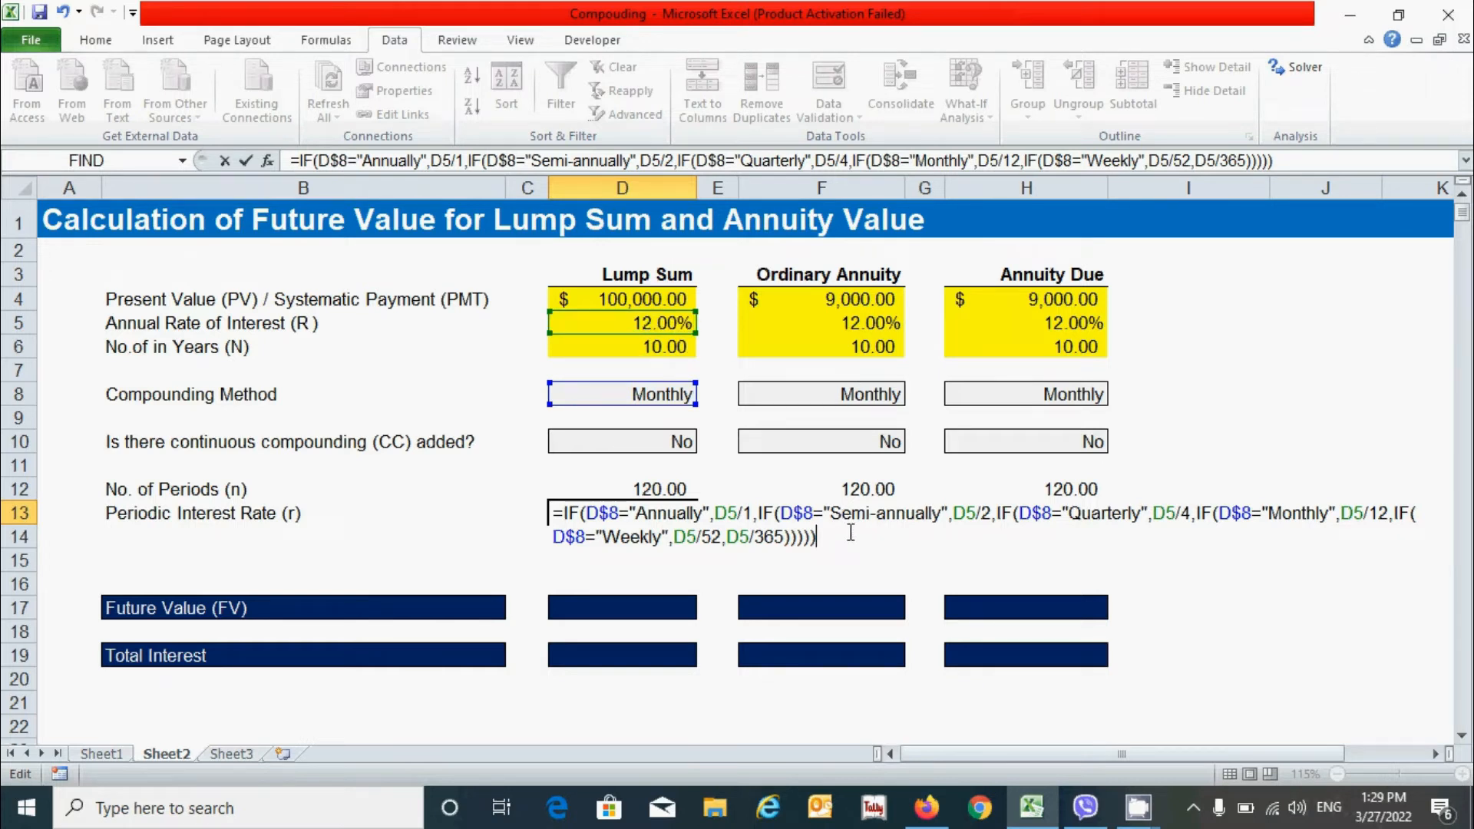
{"action": "key", "text": "Return"}
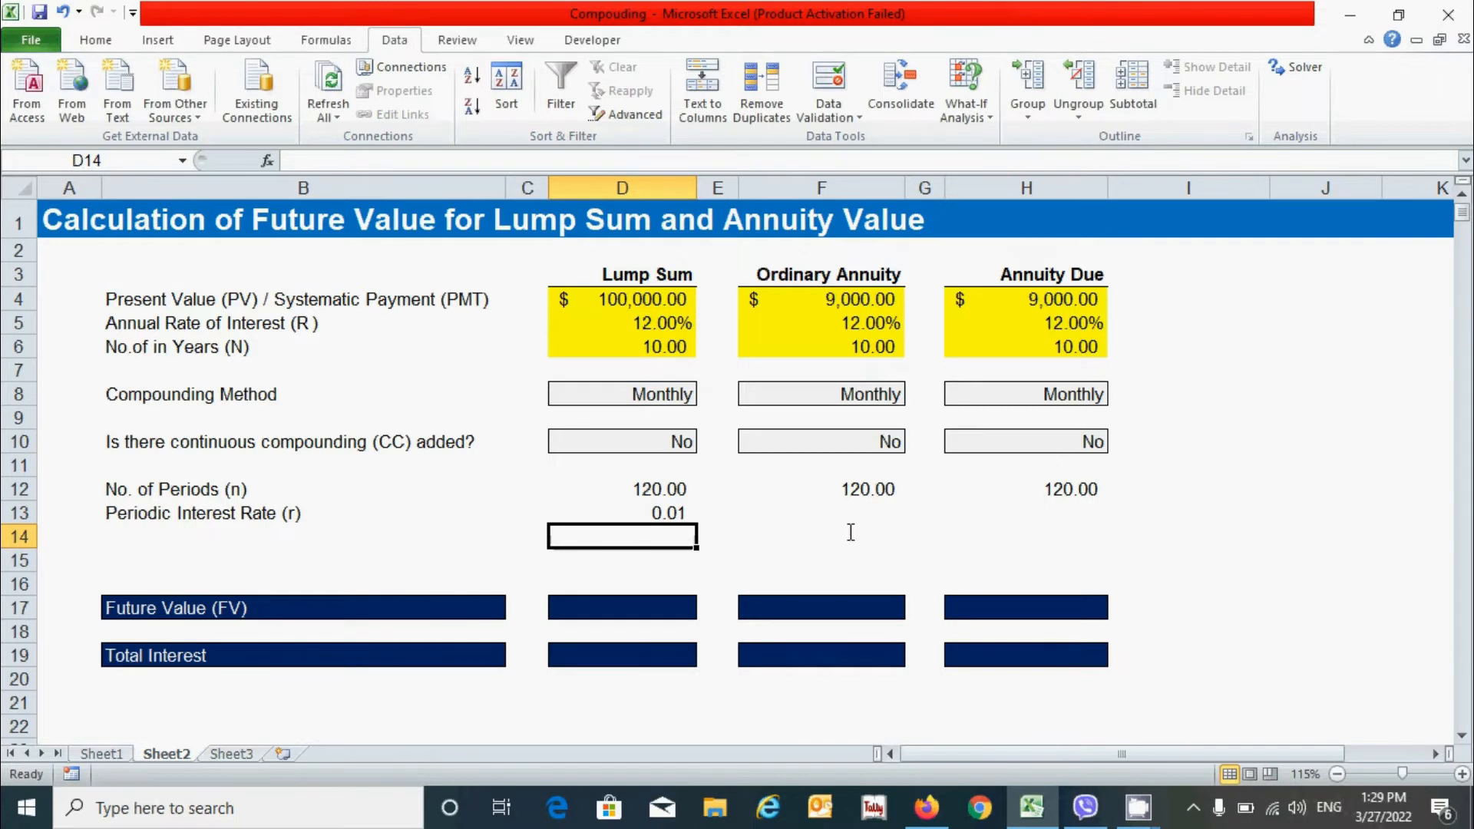
- Format the periodic interest rate in D13 to show four decimal places
{"action": "left_click", "coordinate": [671, 511]}
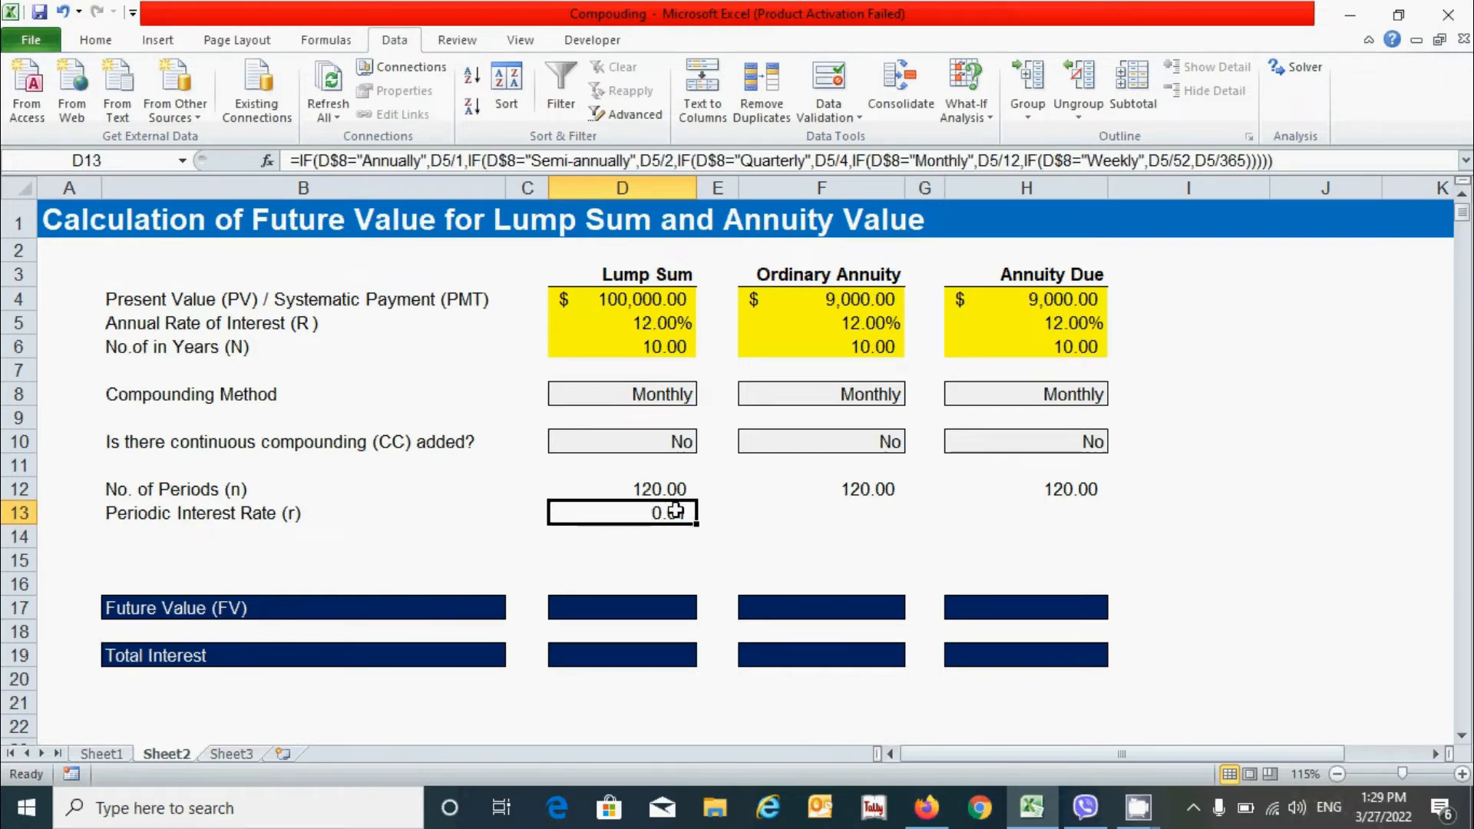
{"action": "left_click", "coordinate": [103, 42]}
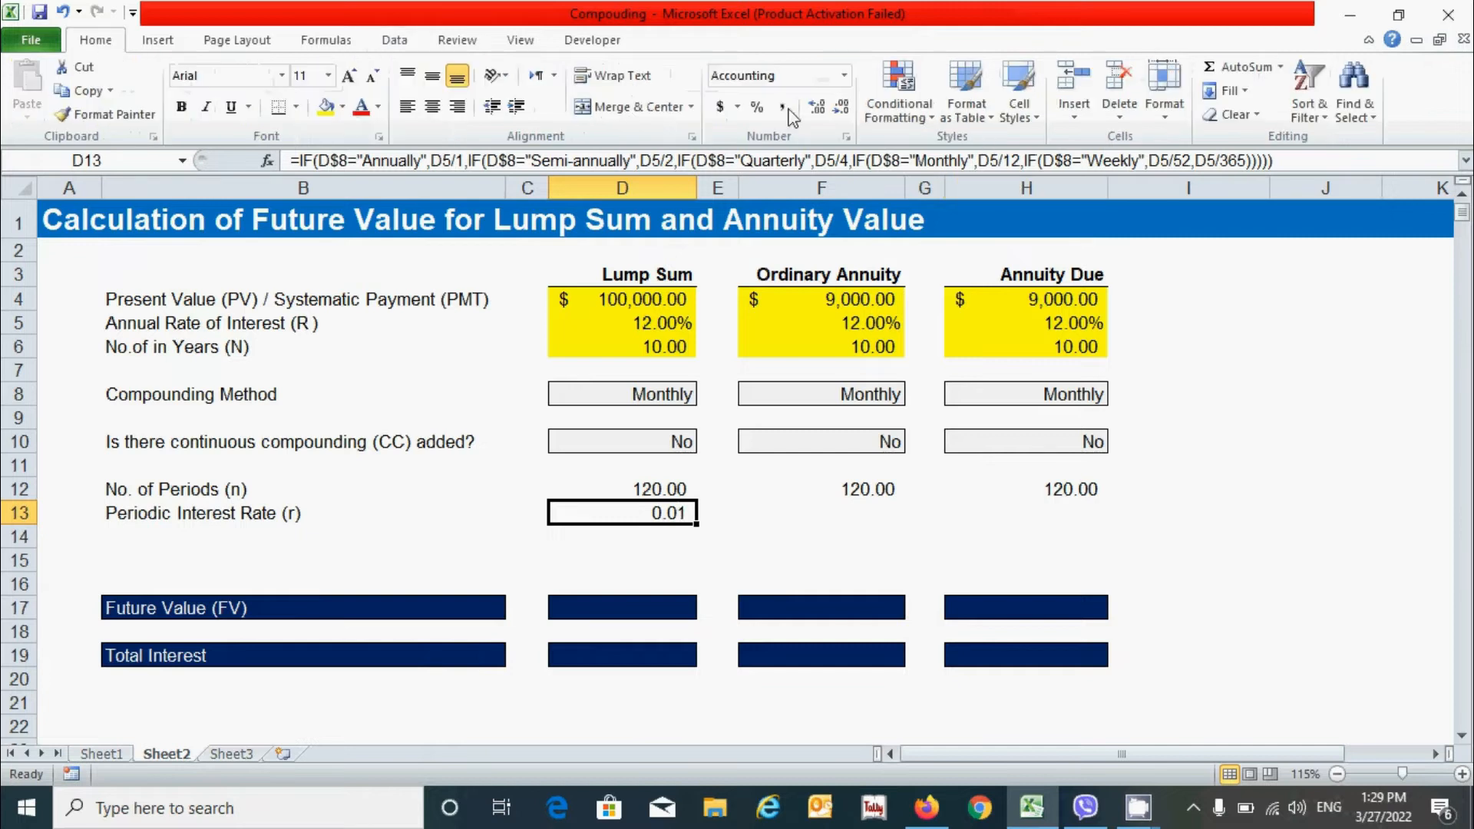
{"action": "left_click", "coordinate": [819, 108]}
{"action": "left_click", "coordinate": [819, 108]}
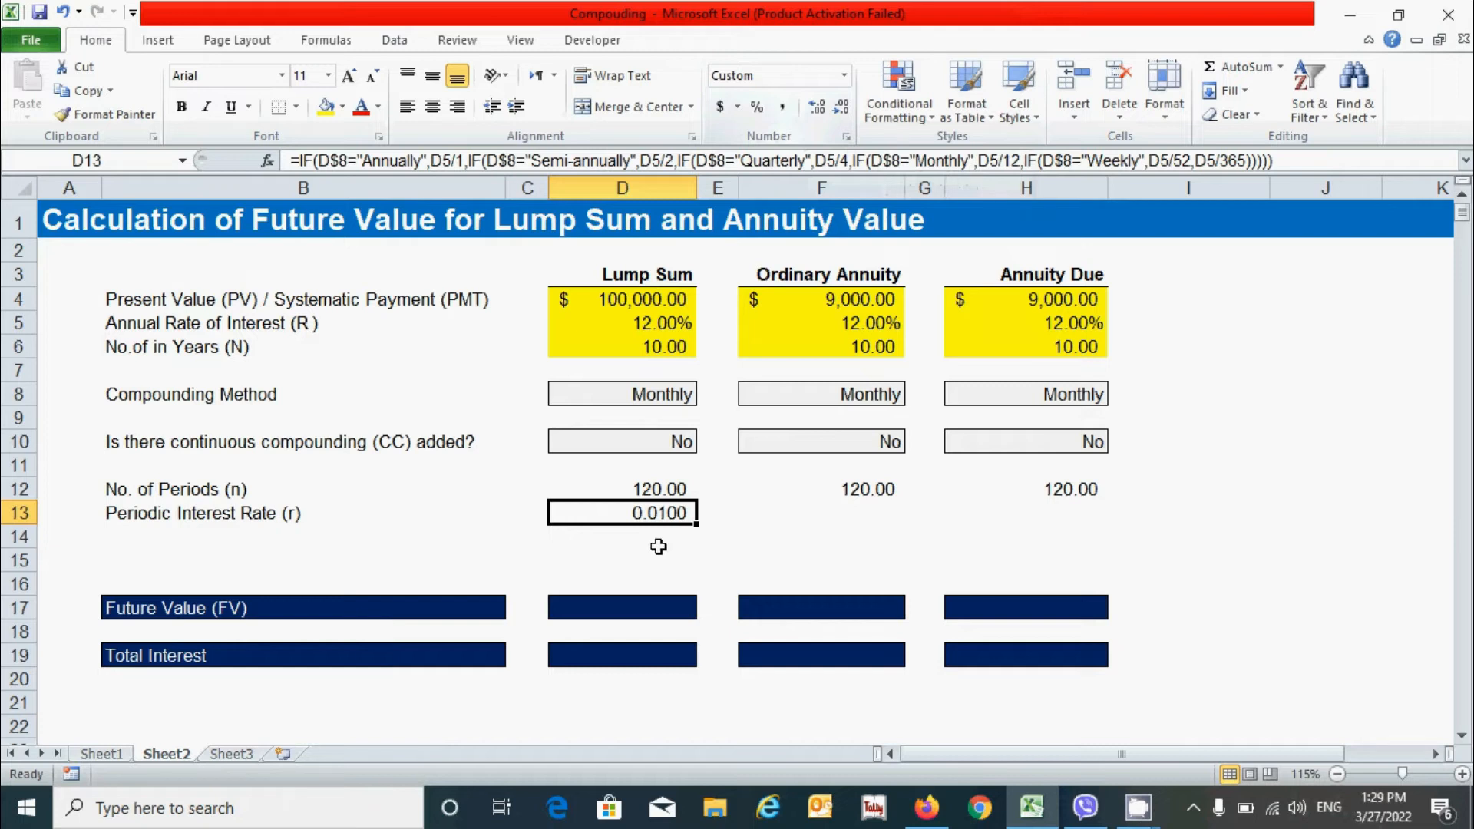
- Copy the periodic interest rate formula from D13 into F13 and H13 for both annuity columns
{"action": "key", "text": "ctrl+c"}
{"action": "left_click", "coordinate": [844, 516]}
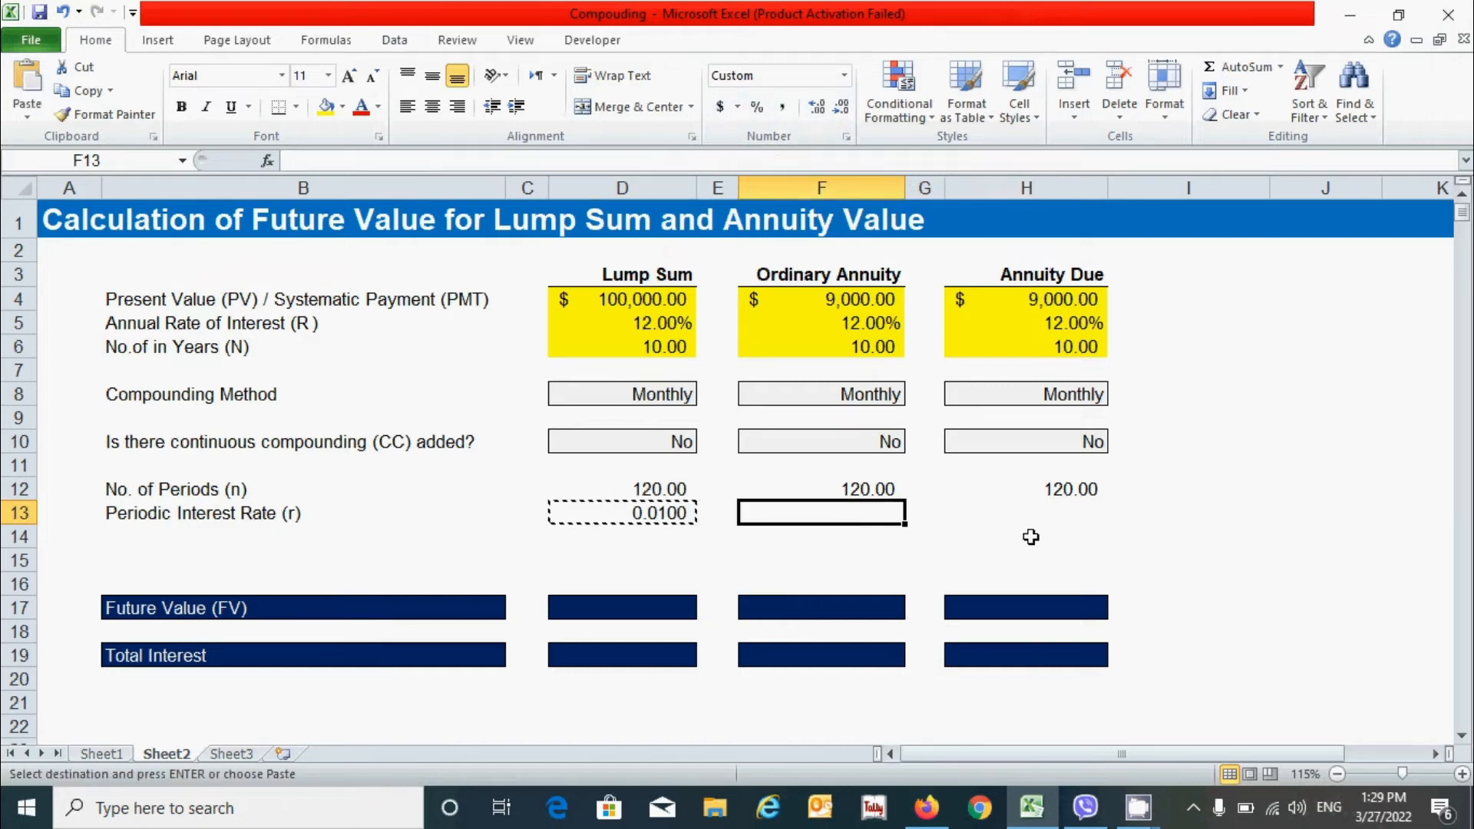
{"action": "key", "text": "ctrl+v"}
{"action": "left_click", "coordinate": [1073, 520]}
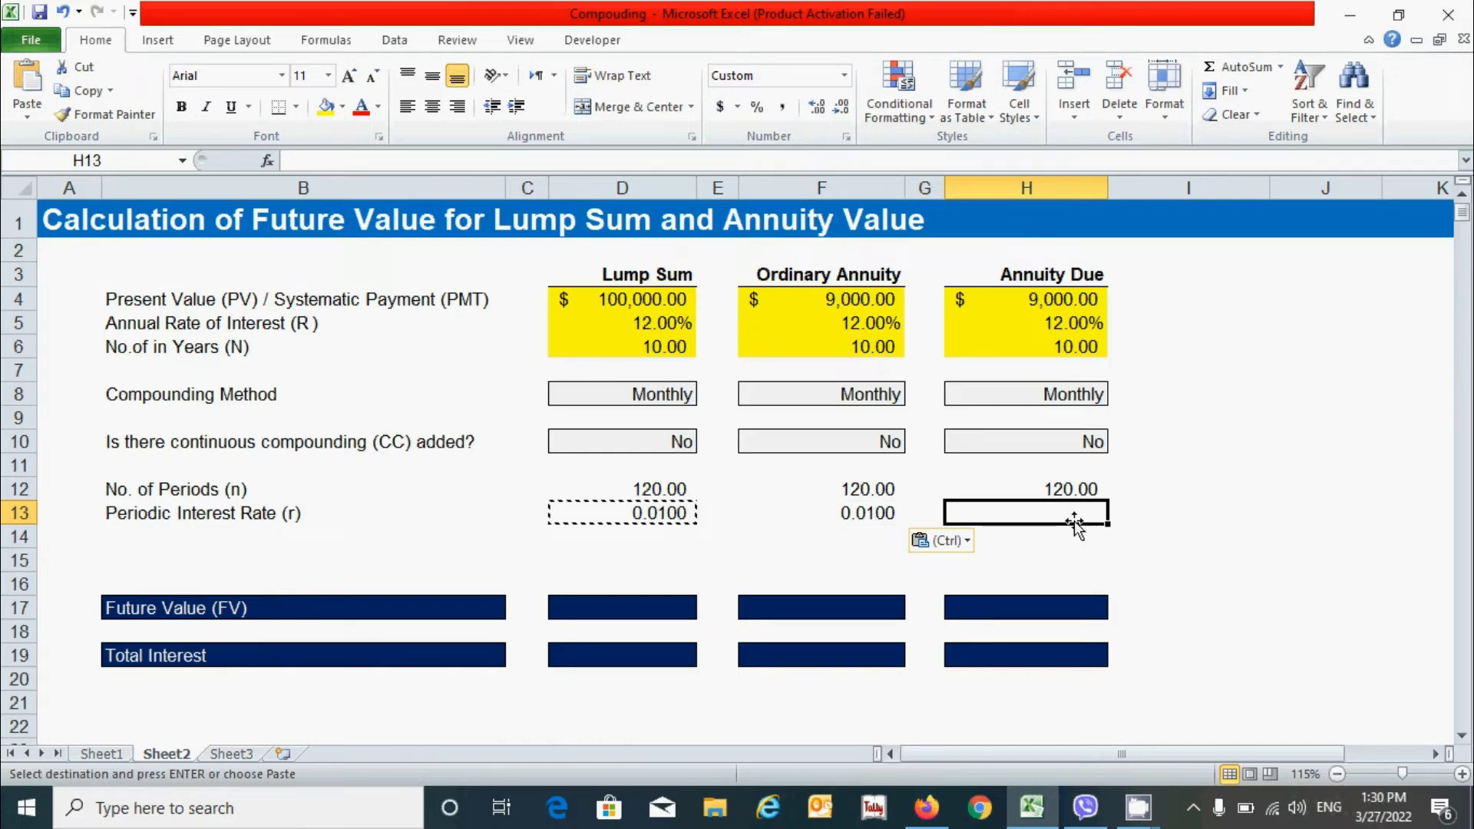
{"action": "key", "text": "ctrl+v"}
{"action": "key", "text": "Escape"}
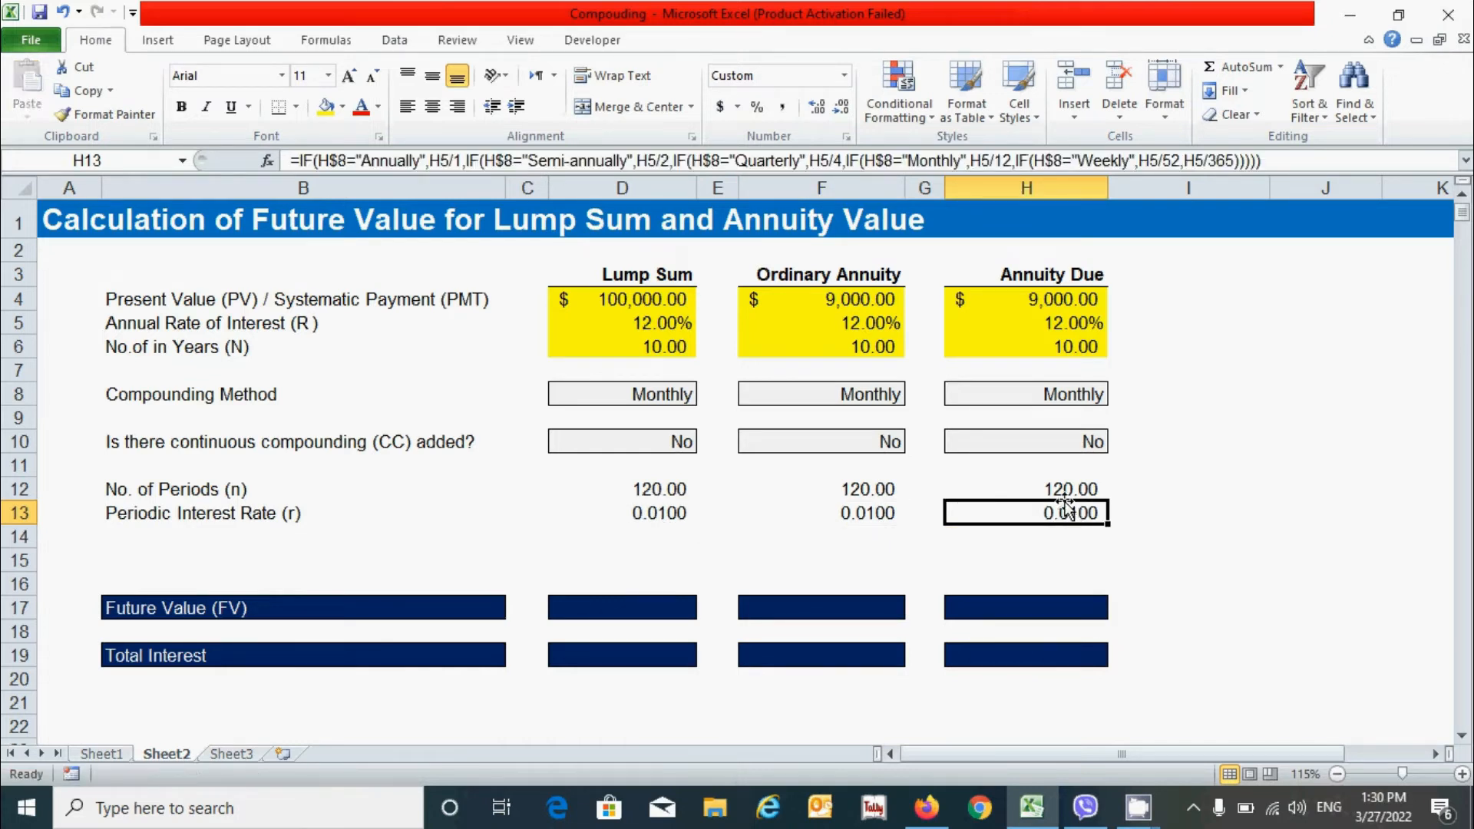
{"action": "left_click", "coordinate": [1165, 522]}
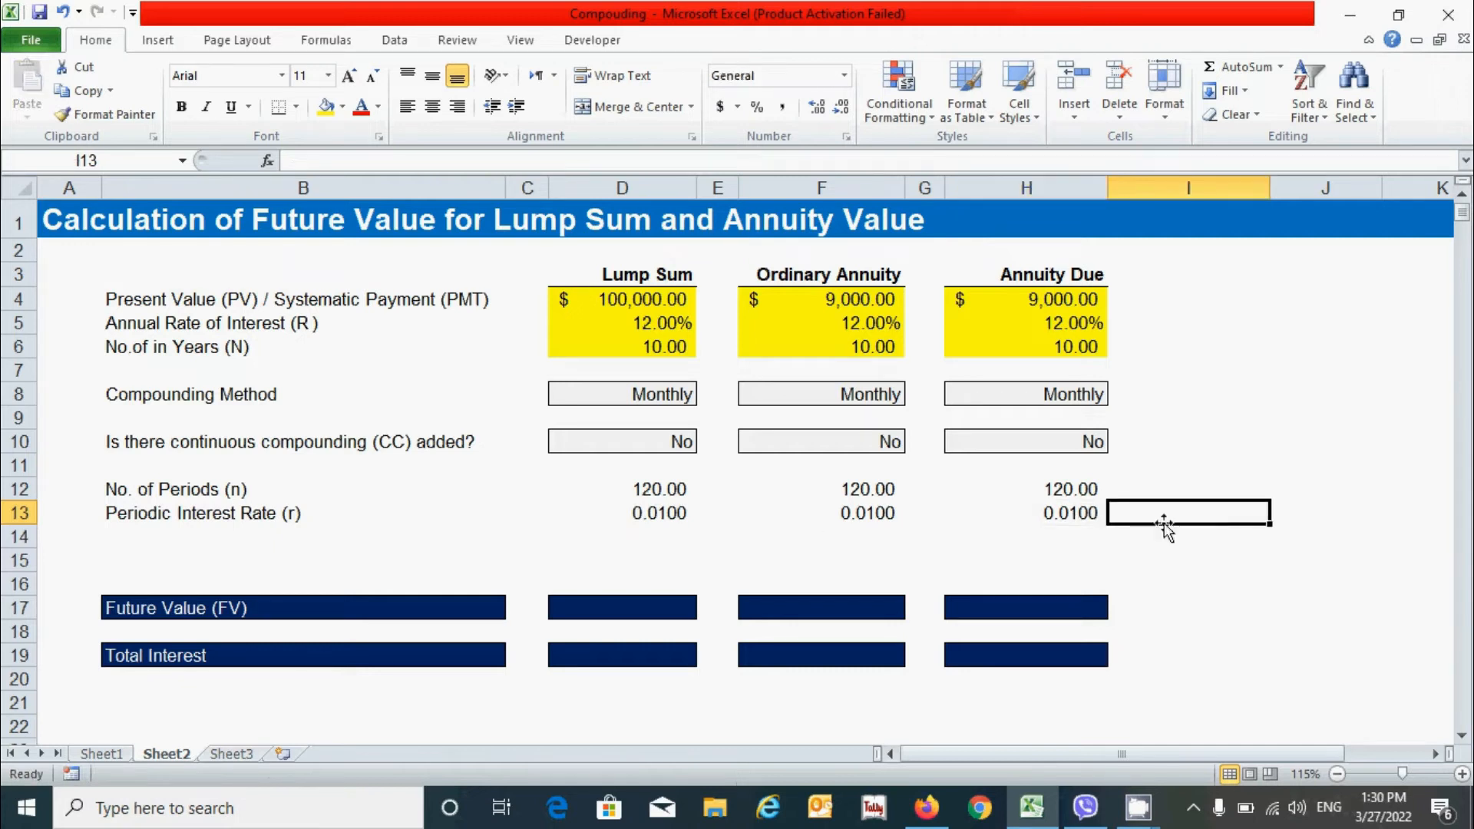
- Start the lump sum future value formula in D17 with an IF test for D10="Yes"
{"action": "left_click", "coordinate": [651, 605]}
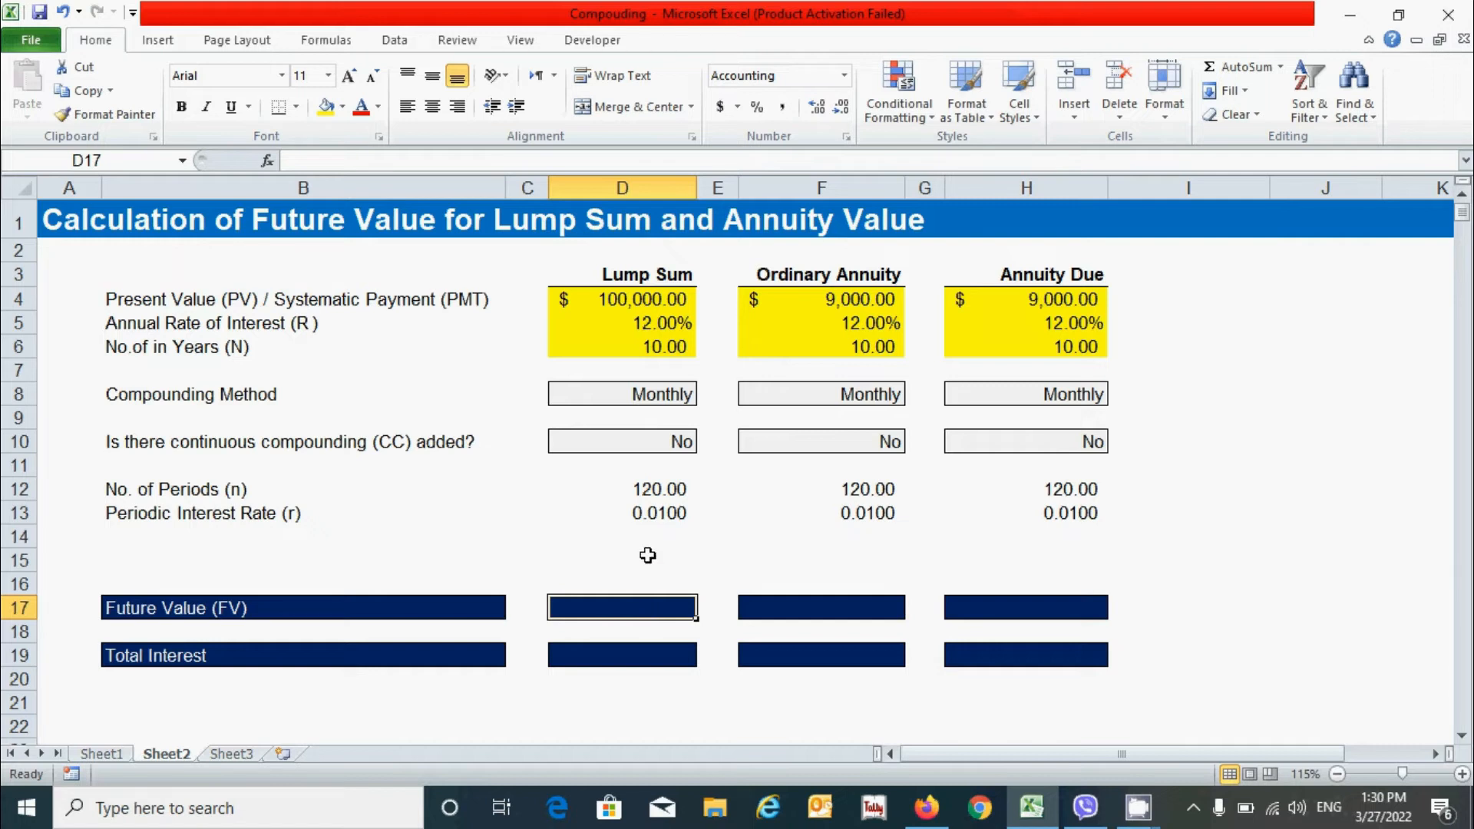
{"action": "type", "text": "=IF("}
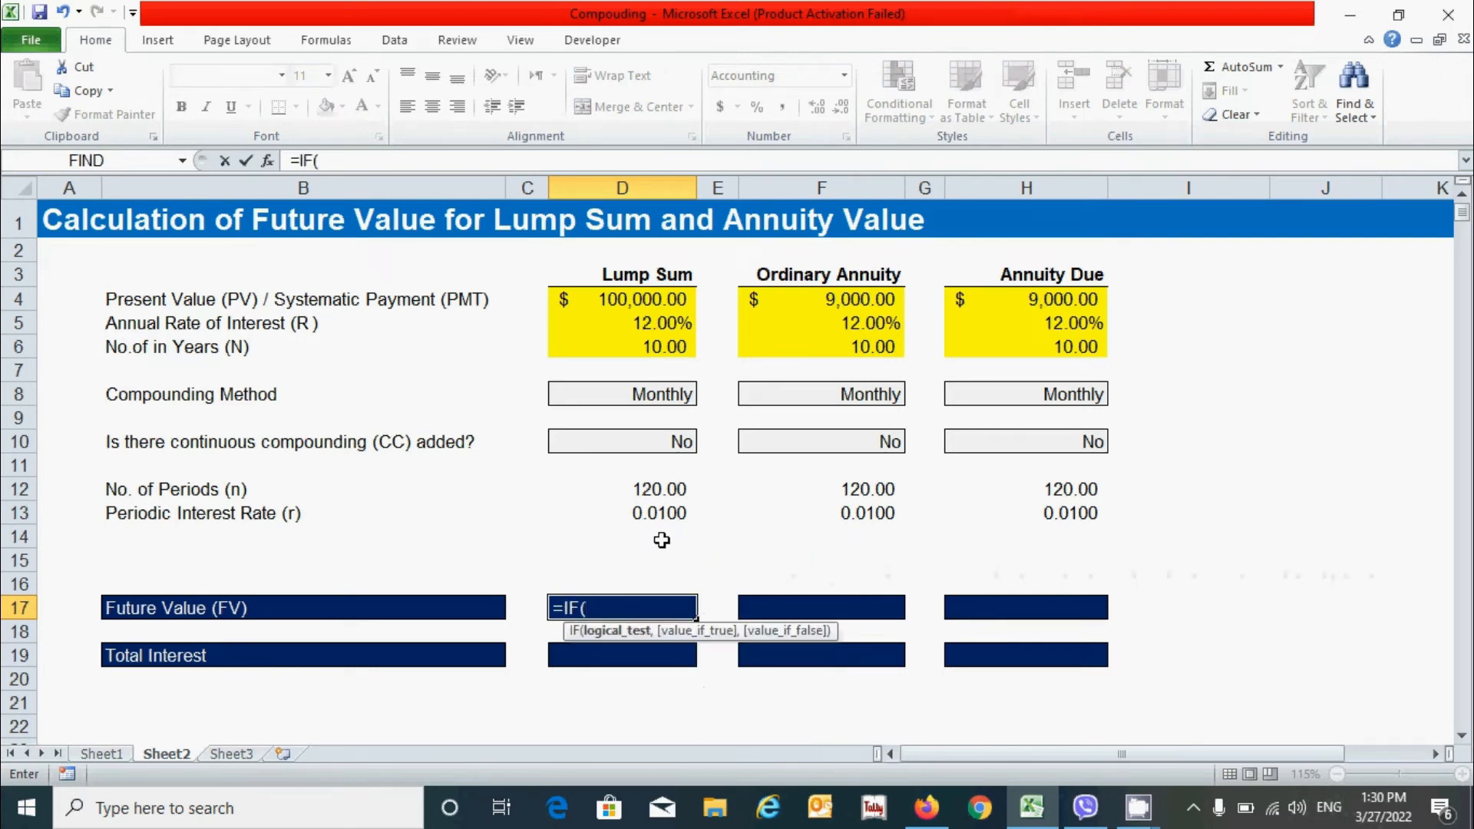
{"action": "left_click", "coordinate": [632, 446]}
{"action": "type", "text": "=\"Yes\","}
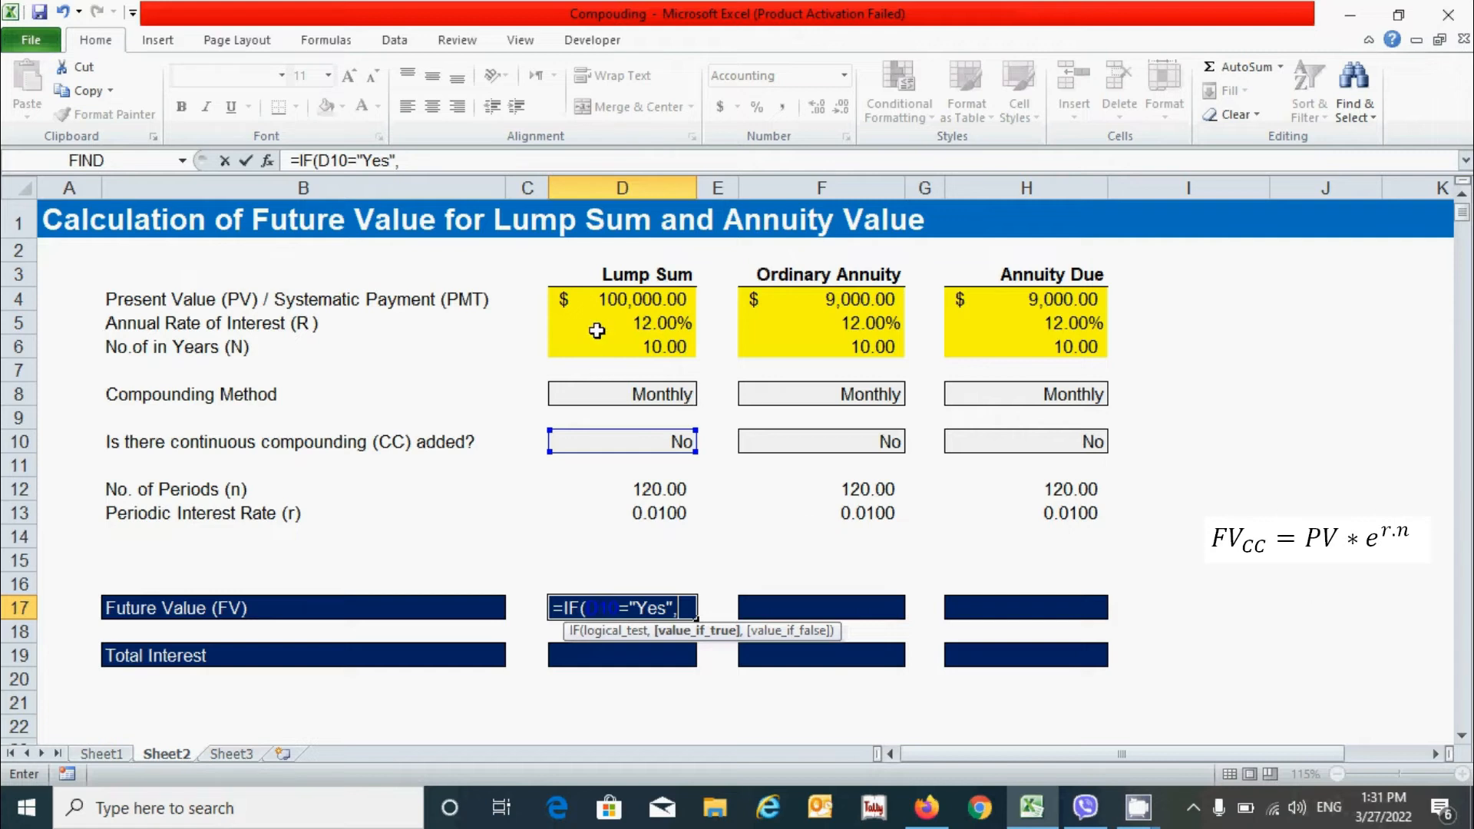
- Give the D17 formula the continuous-compounding result D4*EXP(D13*D12) as its value if true
{"action": "left_click", "coordinate": [607, 301]}
{"action": "type", "text": "*"}
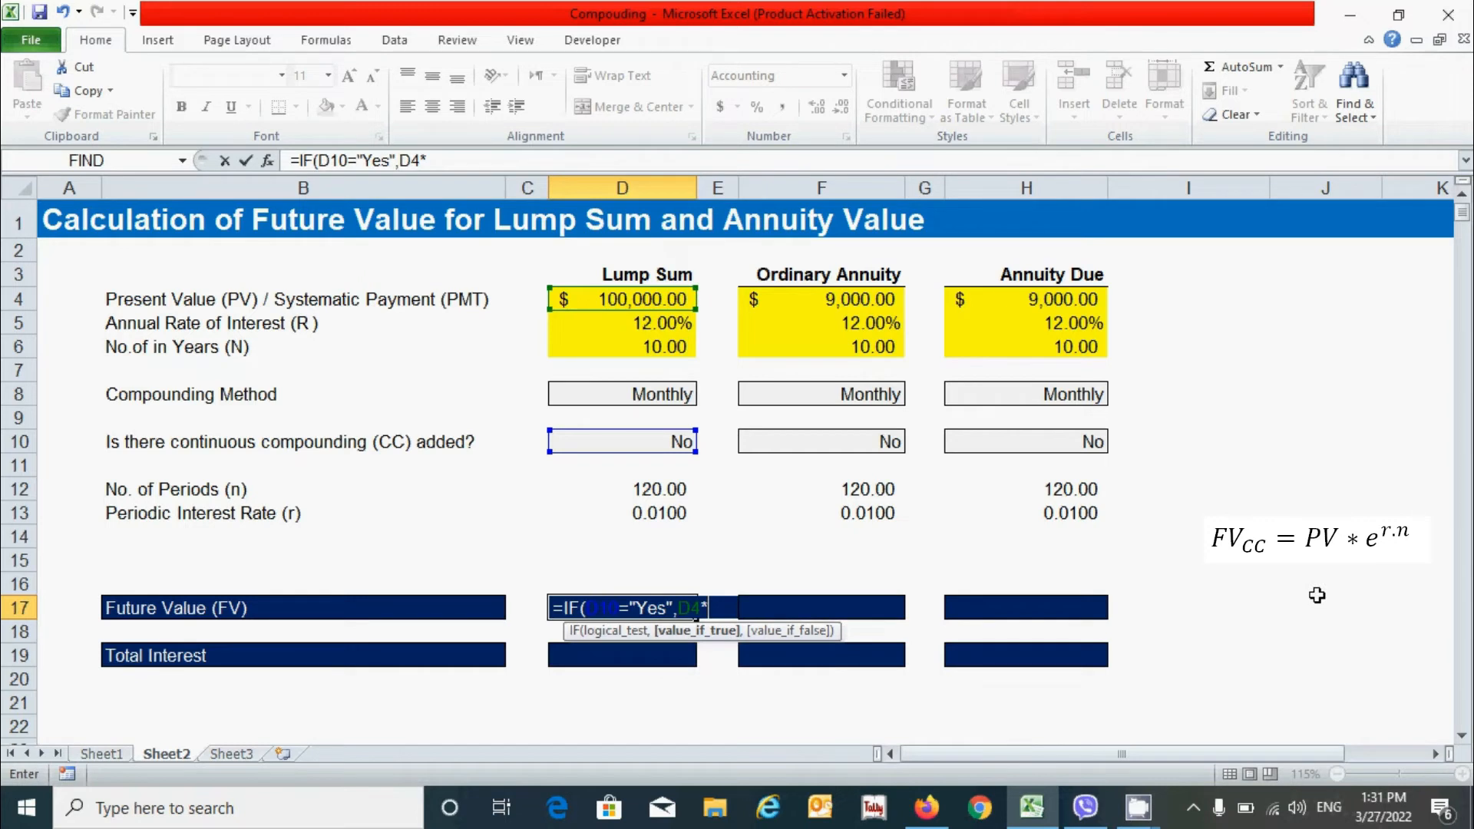
{"action": "type", "text": "exp"}
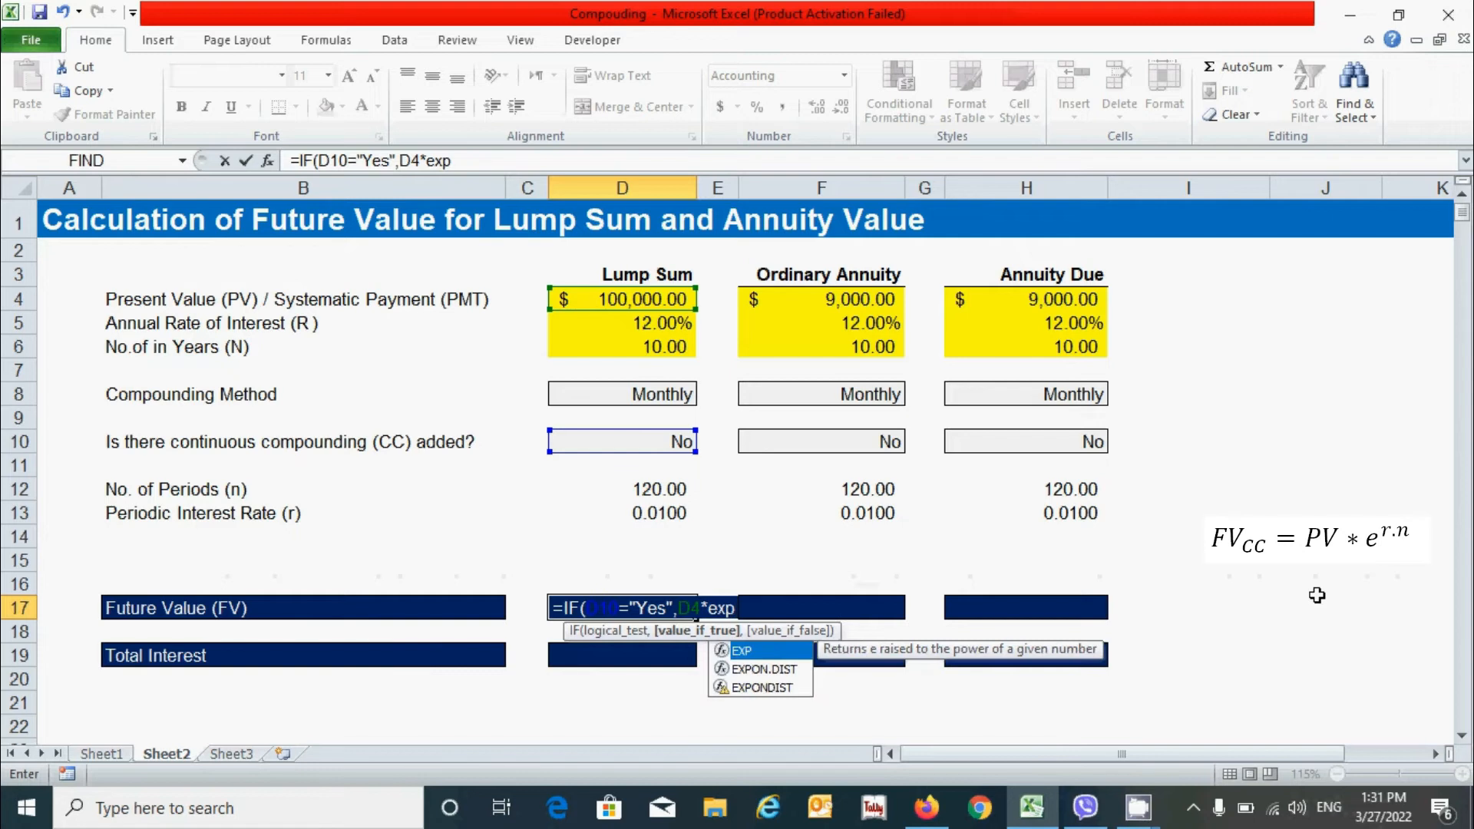
{"action": "key", "text": "Tab"}
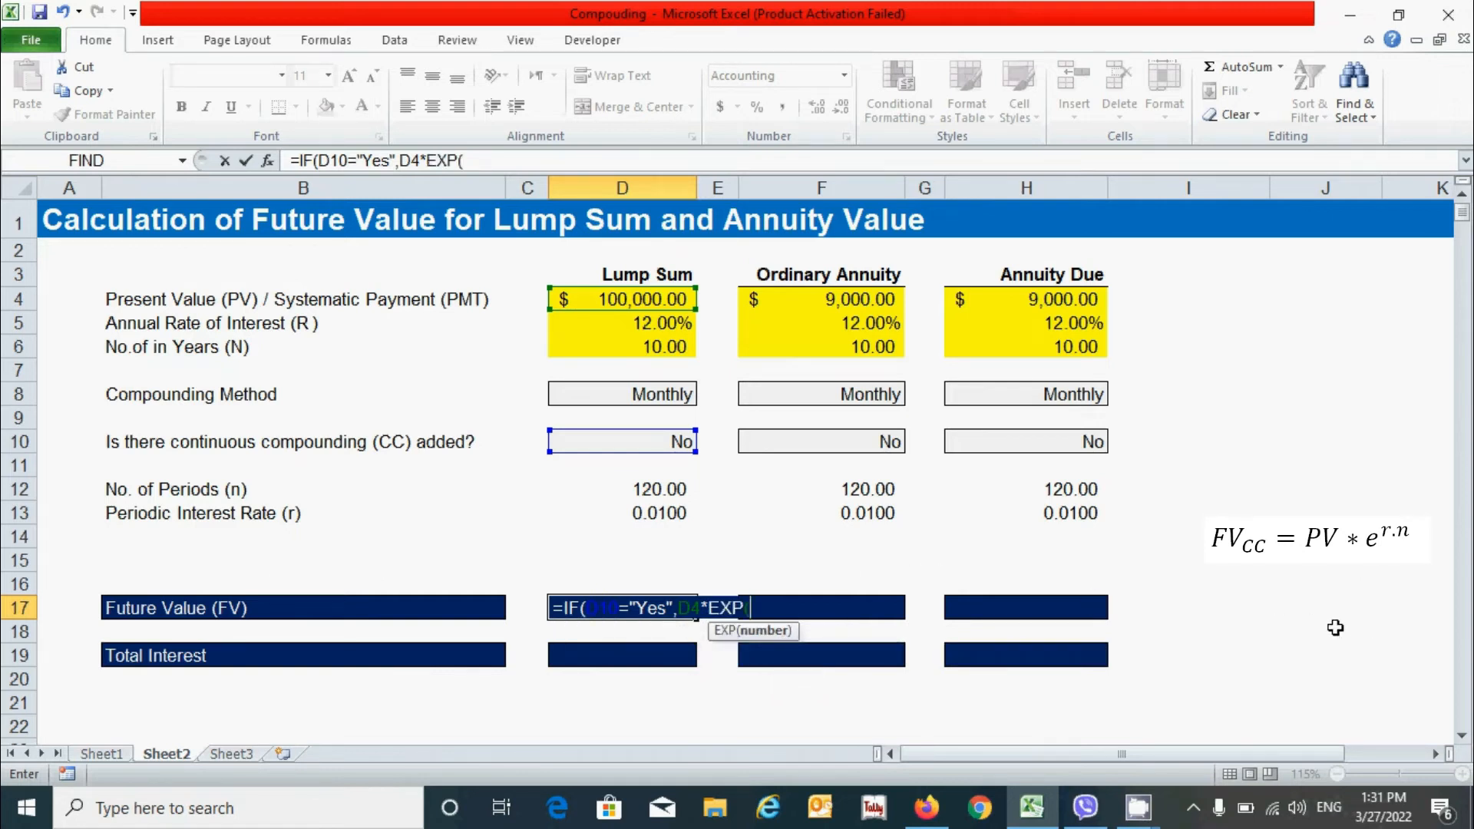
{"action": "left_click", "coordinate": [621, 514]}
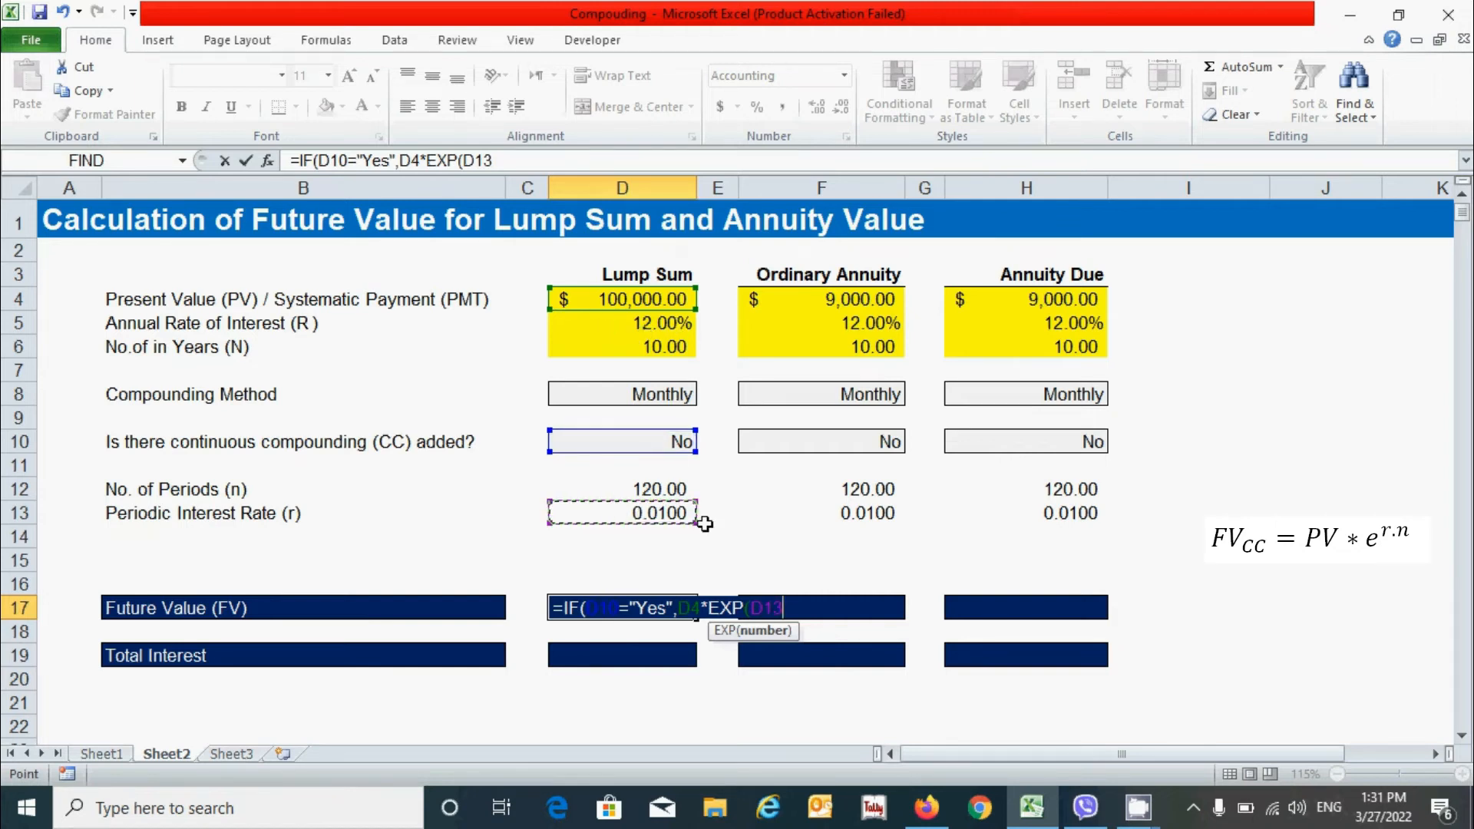
{"action": "type", "text": "*"}
{"action": "left_click", "coordinate": [633, 489]}
{"action": "type", "text": ")"}
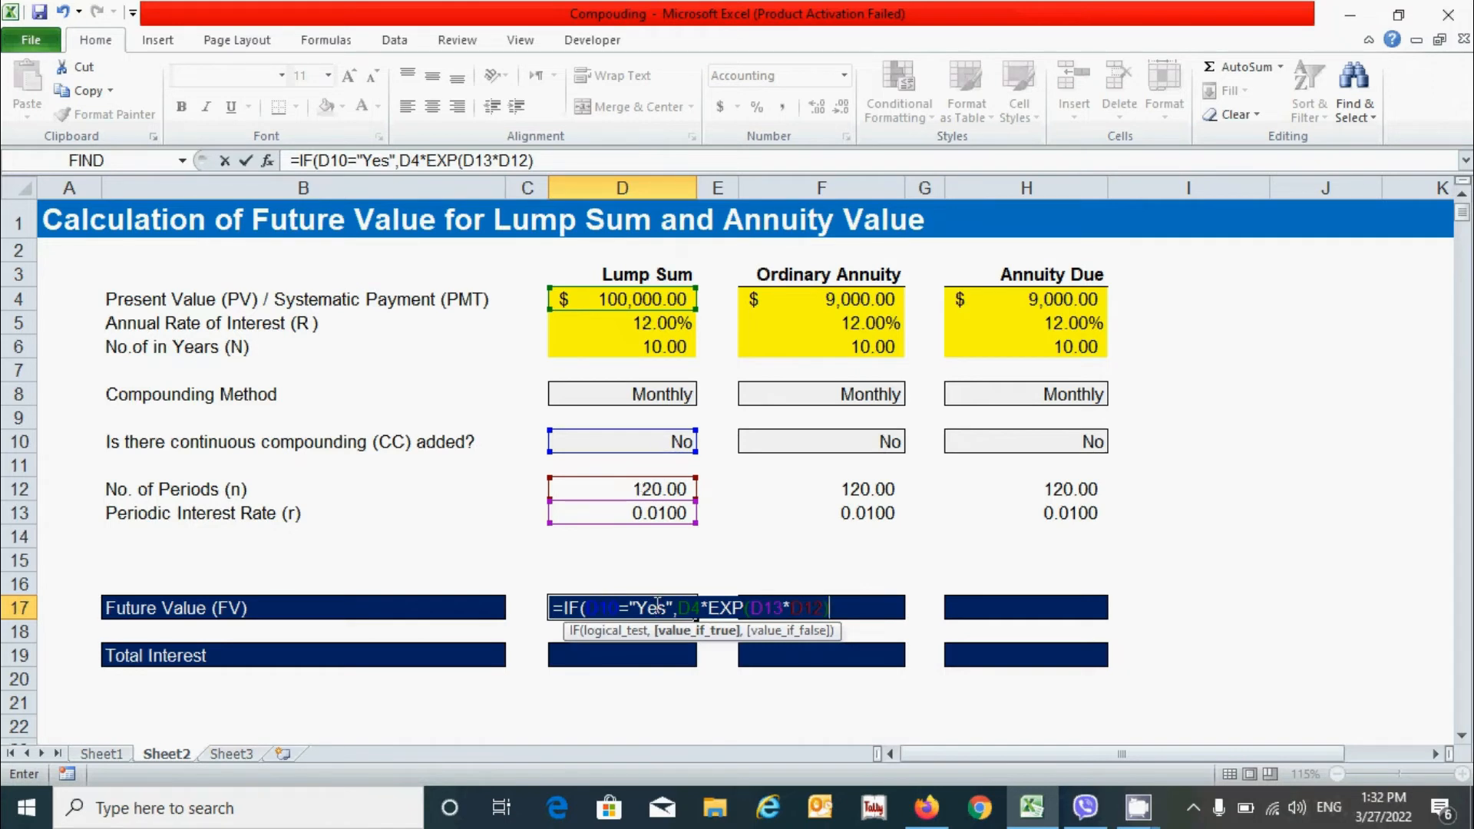
{"action": "type", "text": ","}
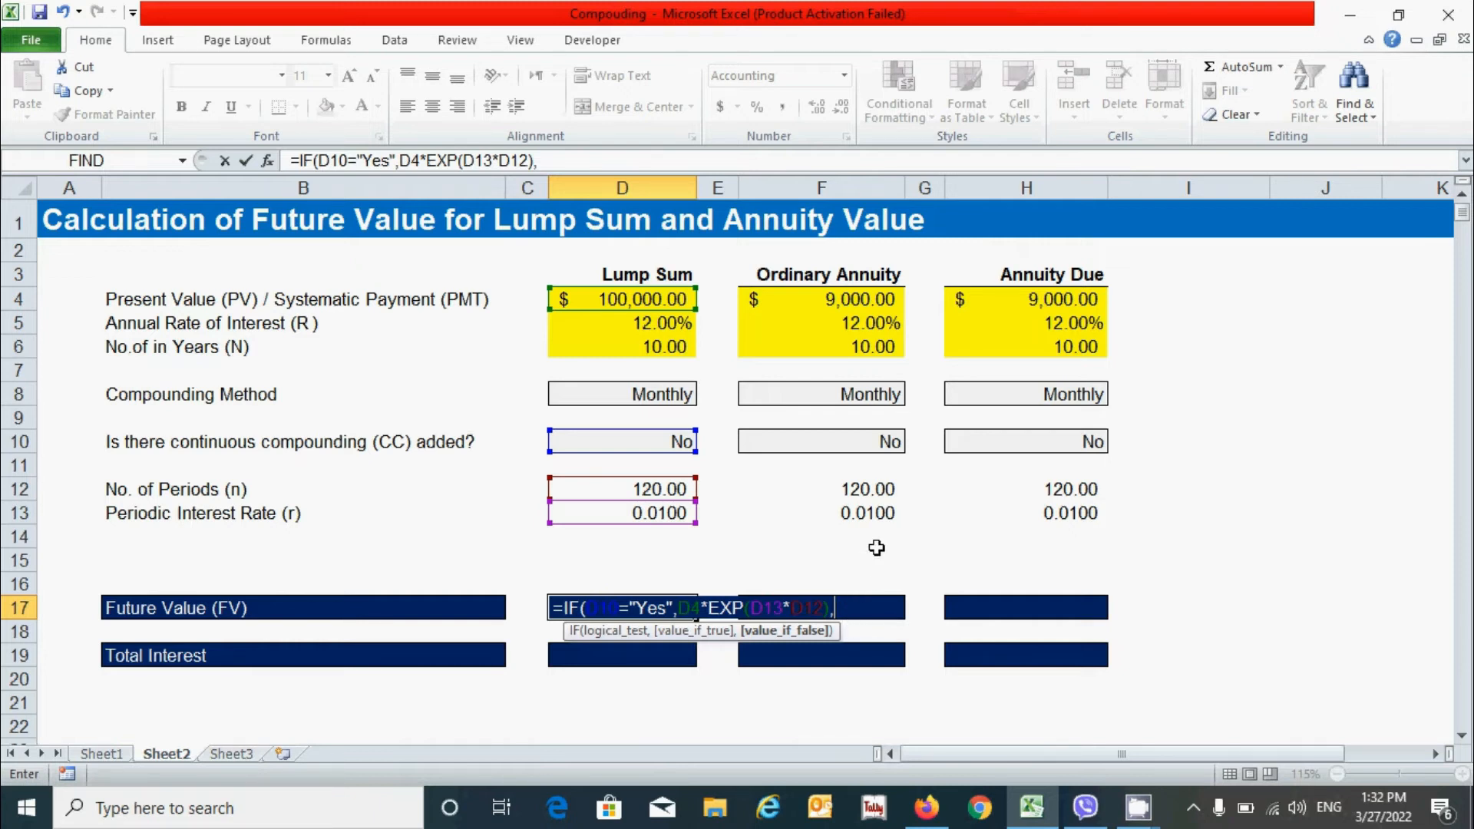
- Add an FV function as the D17 value if false, with rate D13 and number of periods D12
{"action": "type", "text": "fv"}
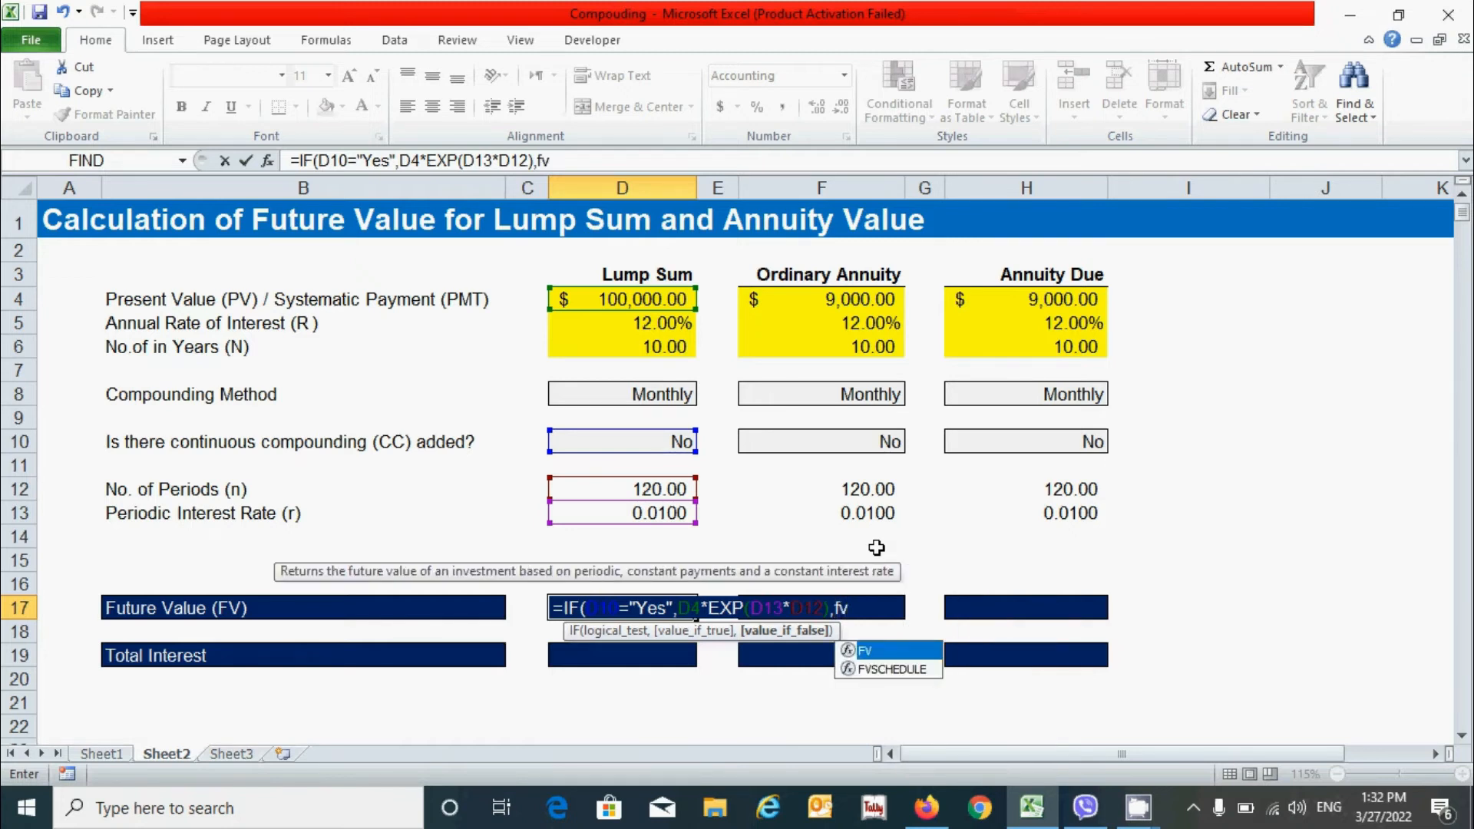
{"action": "key", "text": "Tab"}
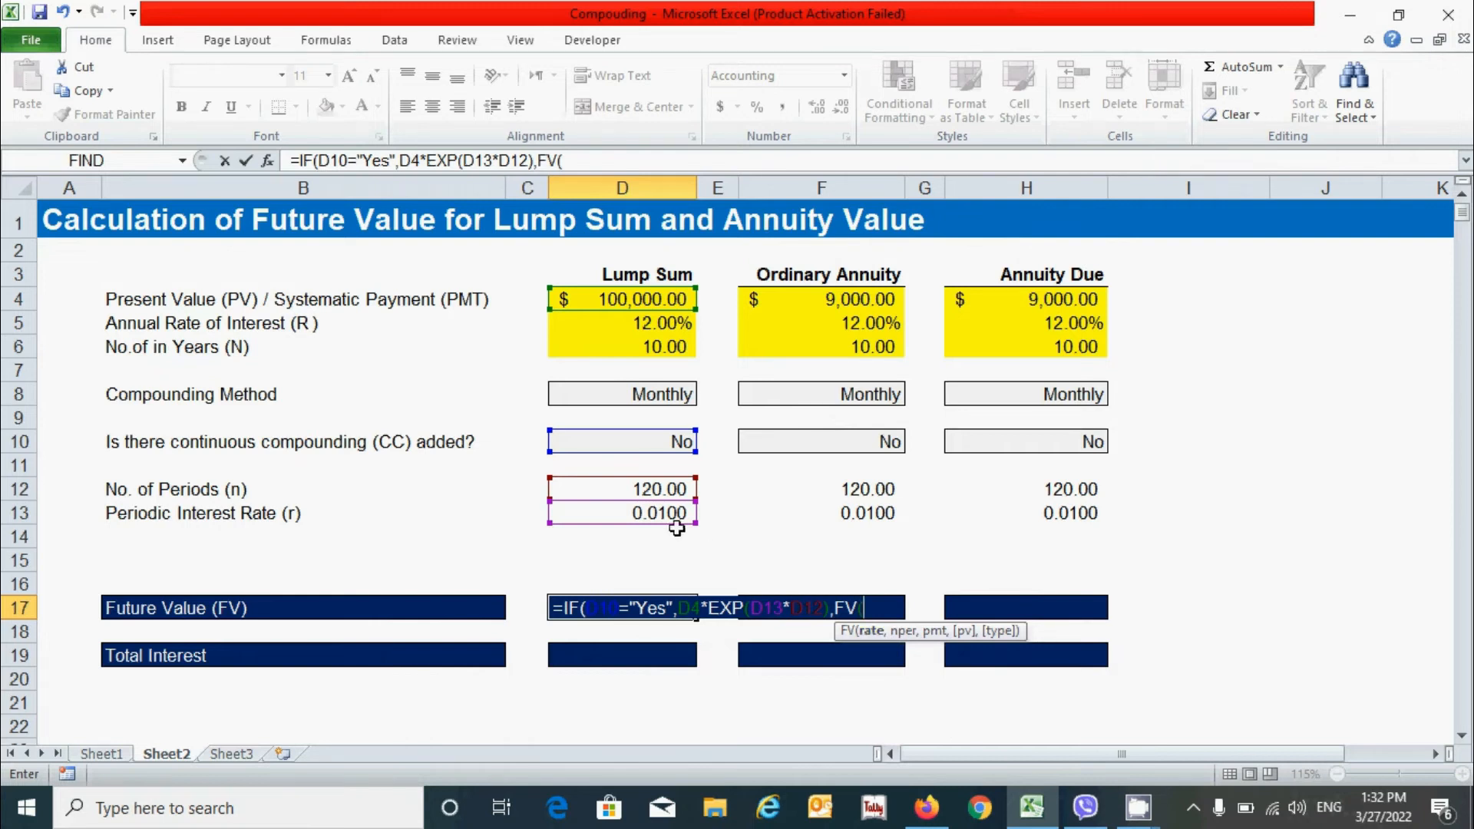
{"action": "left_click", "coordinate": [661, 512]}
{"action": "type", "text": ","}
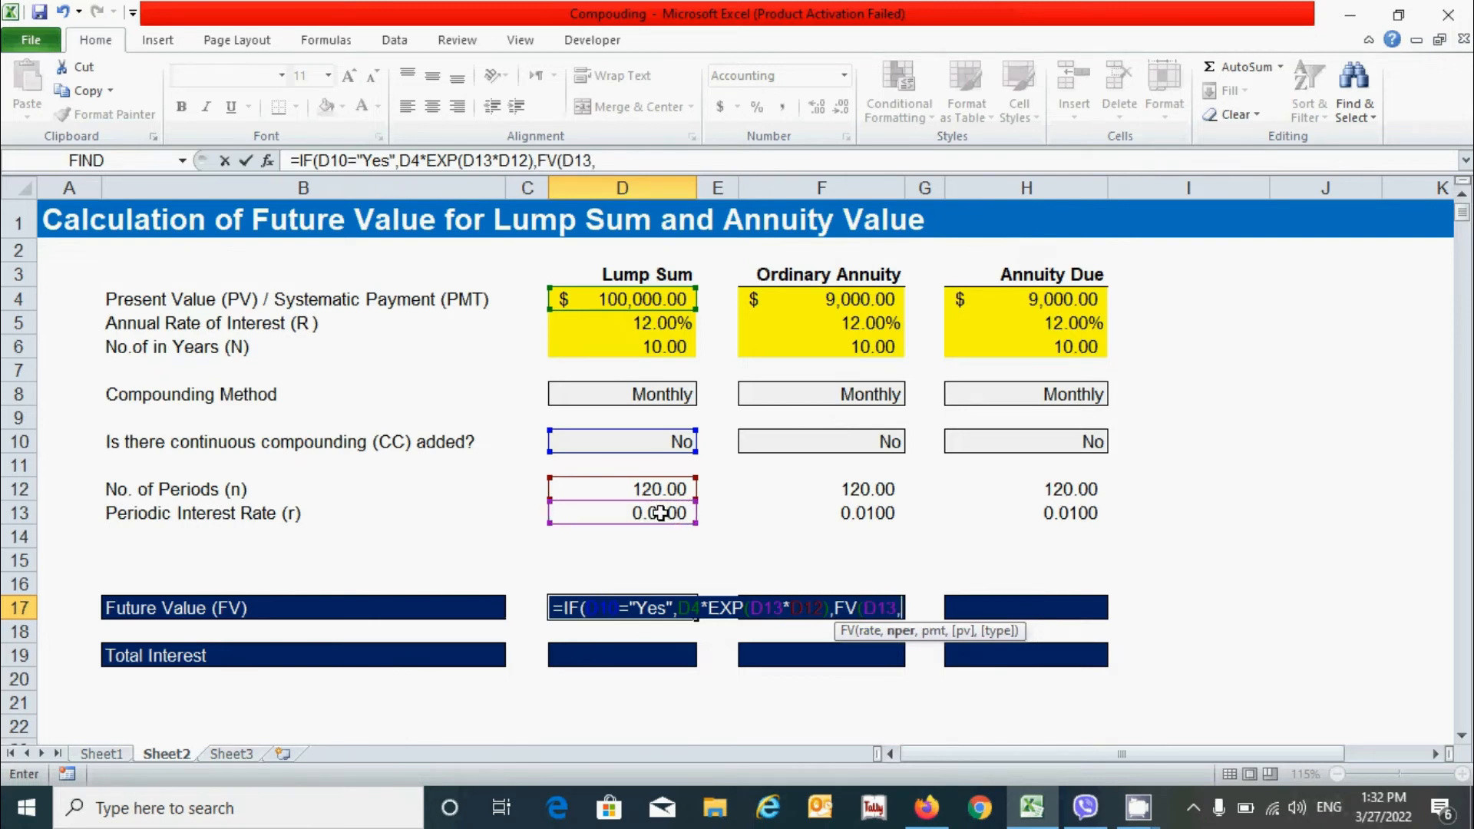
{"action": "left_click", "coordinate": [626, 488]}
{"action": "type", "text": ","}
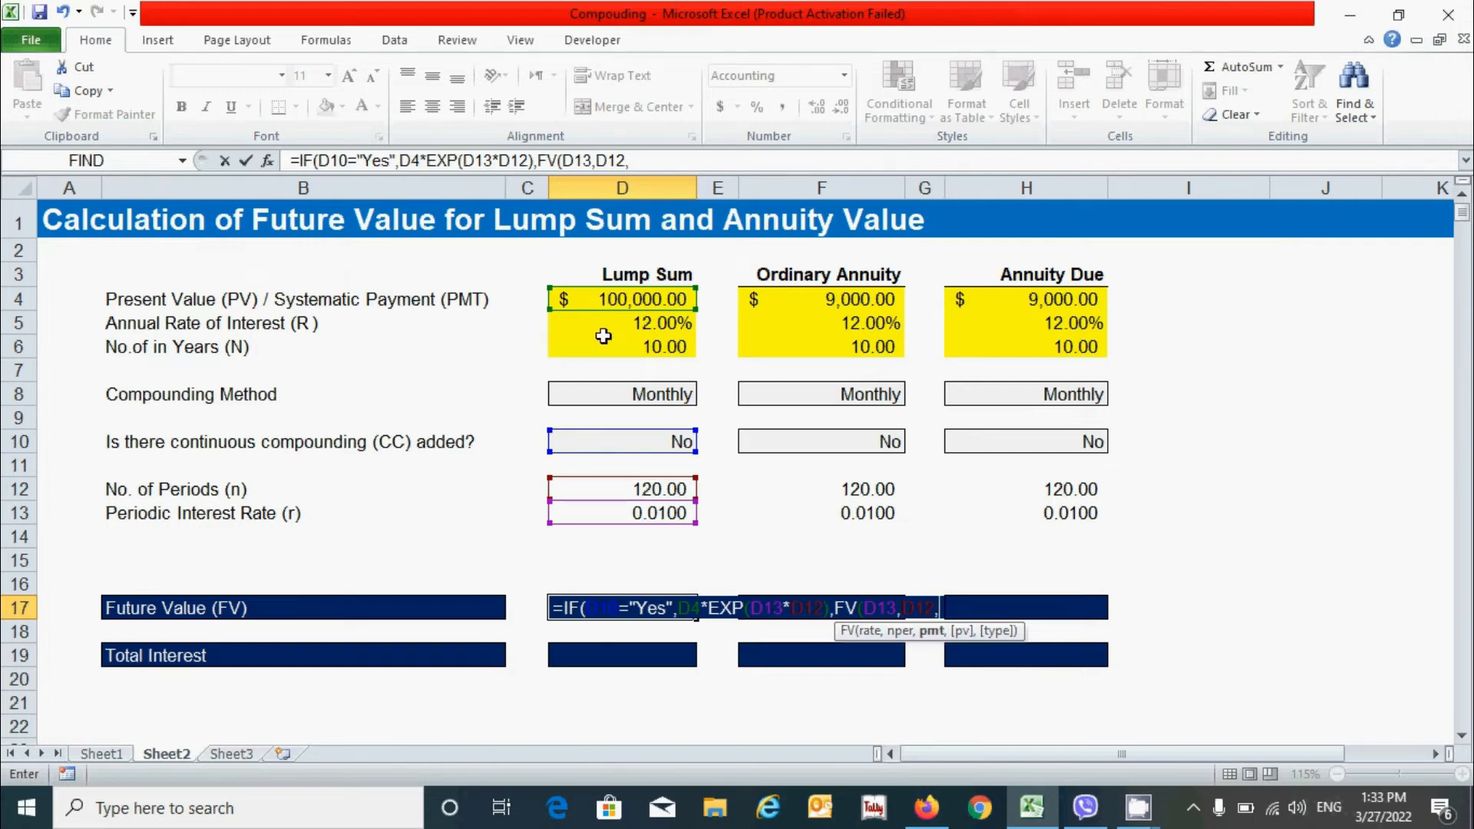
- Complete the FV function in D17 with an empty payment, present value -D4 and type 0, and enter the formula
{"action": "type", "text": ","}
{"action": "type", "text": "-"}
{"action": "left_click", "coordinate": [619, 302]}
{"action": "type", "text": ","}
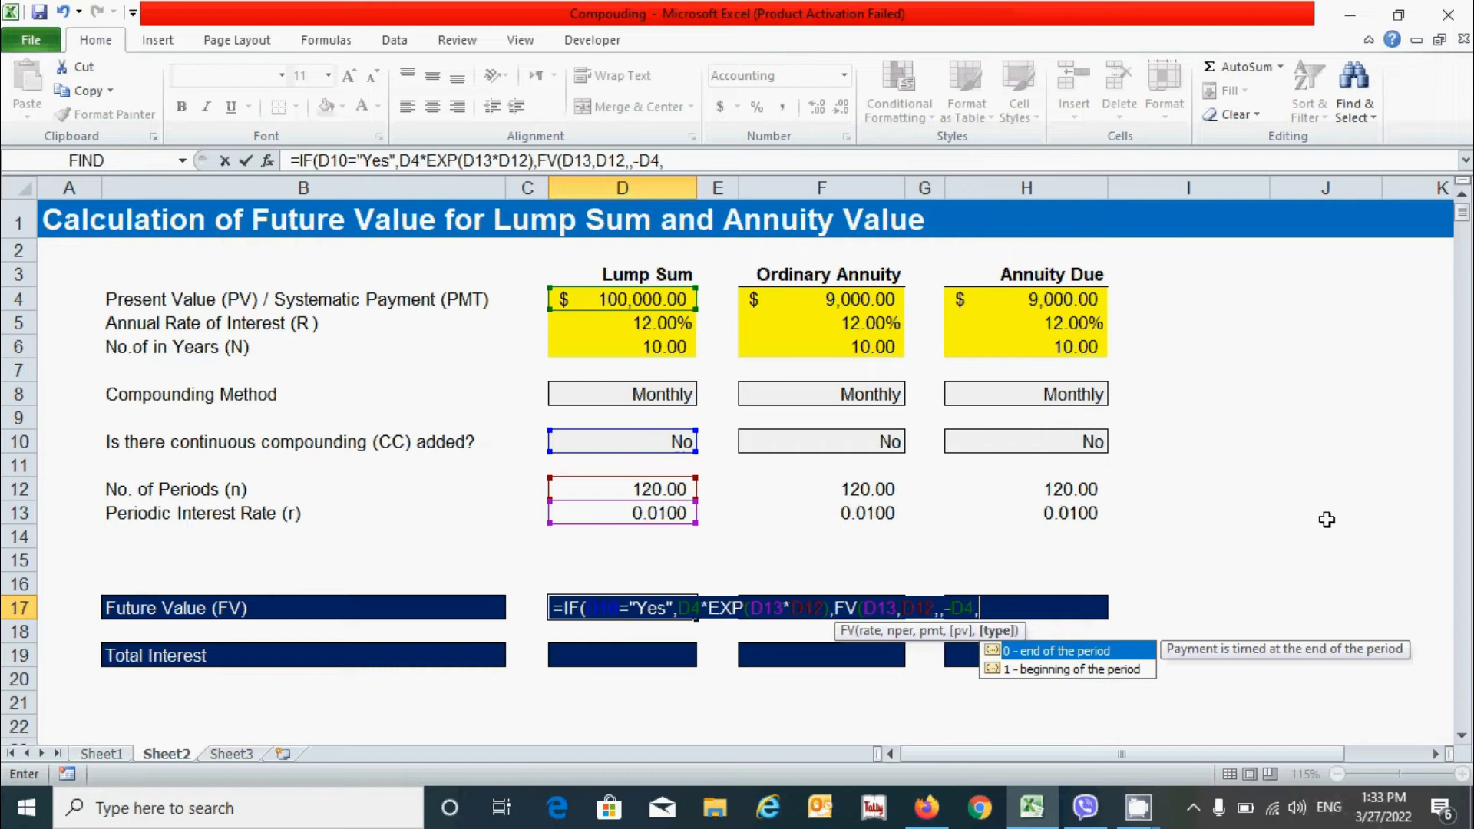
{"action": "type", "text": "0)"}
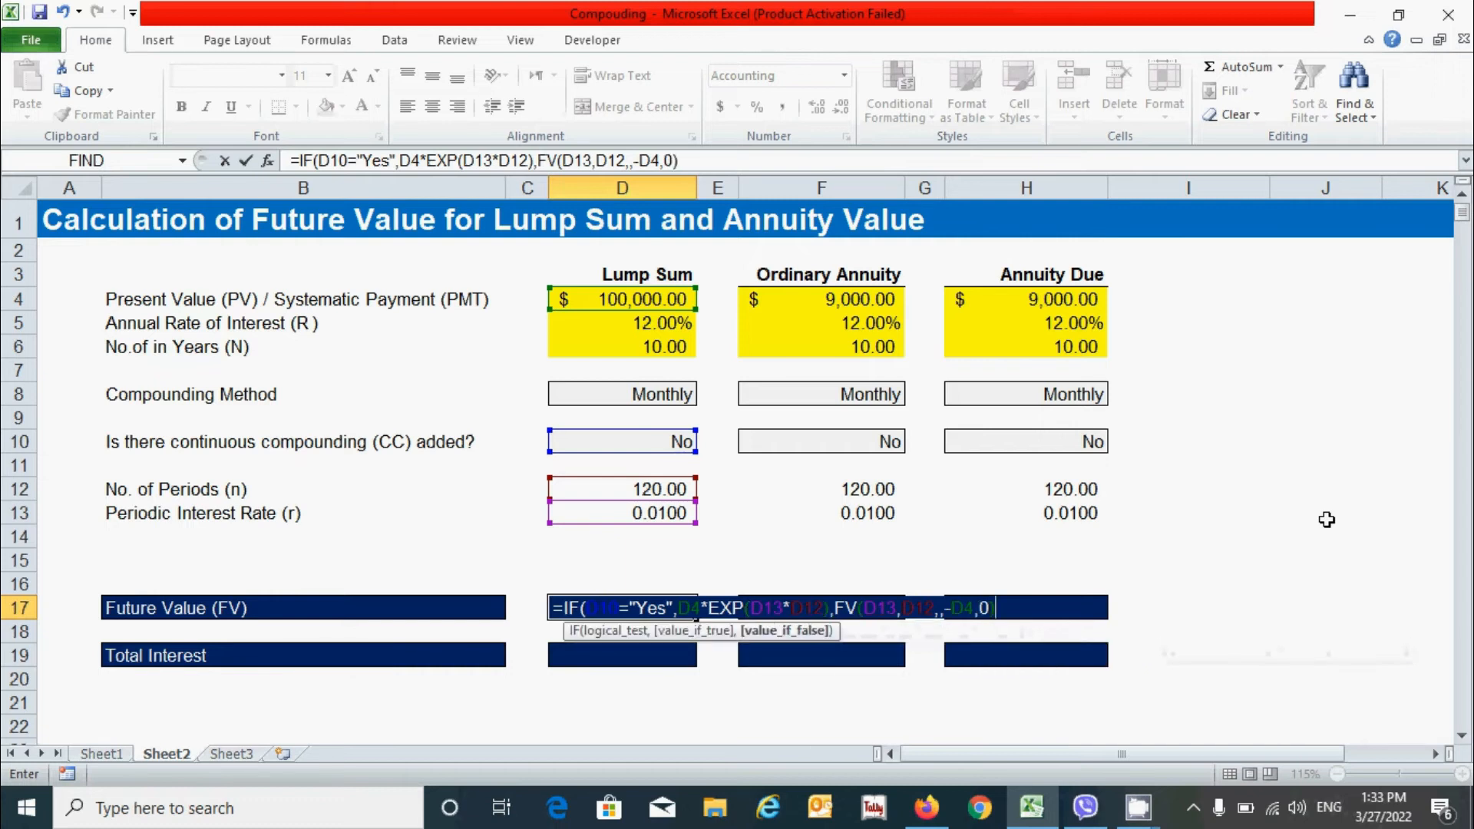
{"action": "type", "text": ")"}
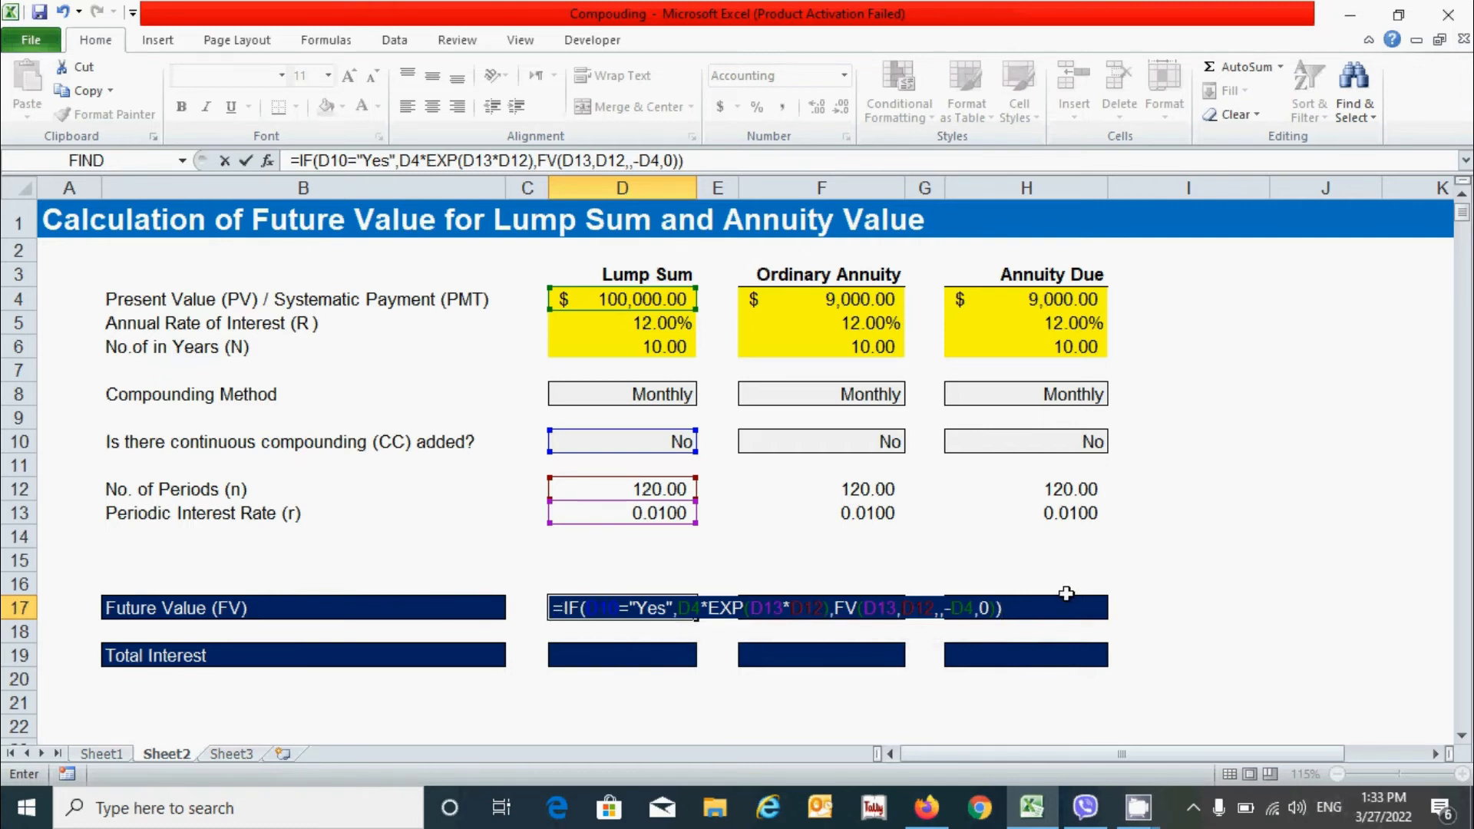
{"action": "key", "text": "Return"}
{"action": "left_click", "coordinate": [658, 564]}
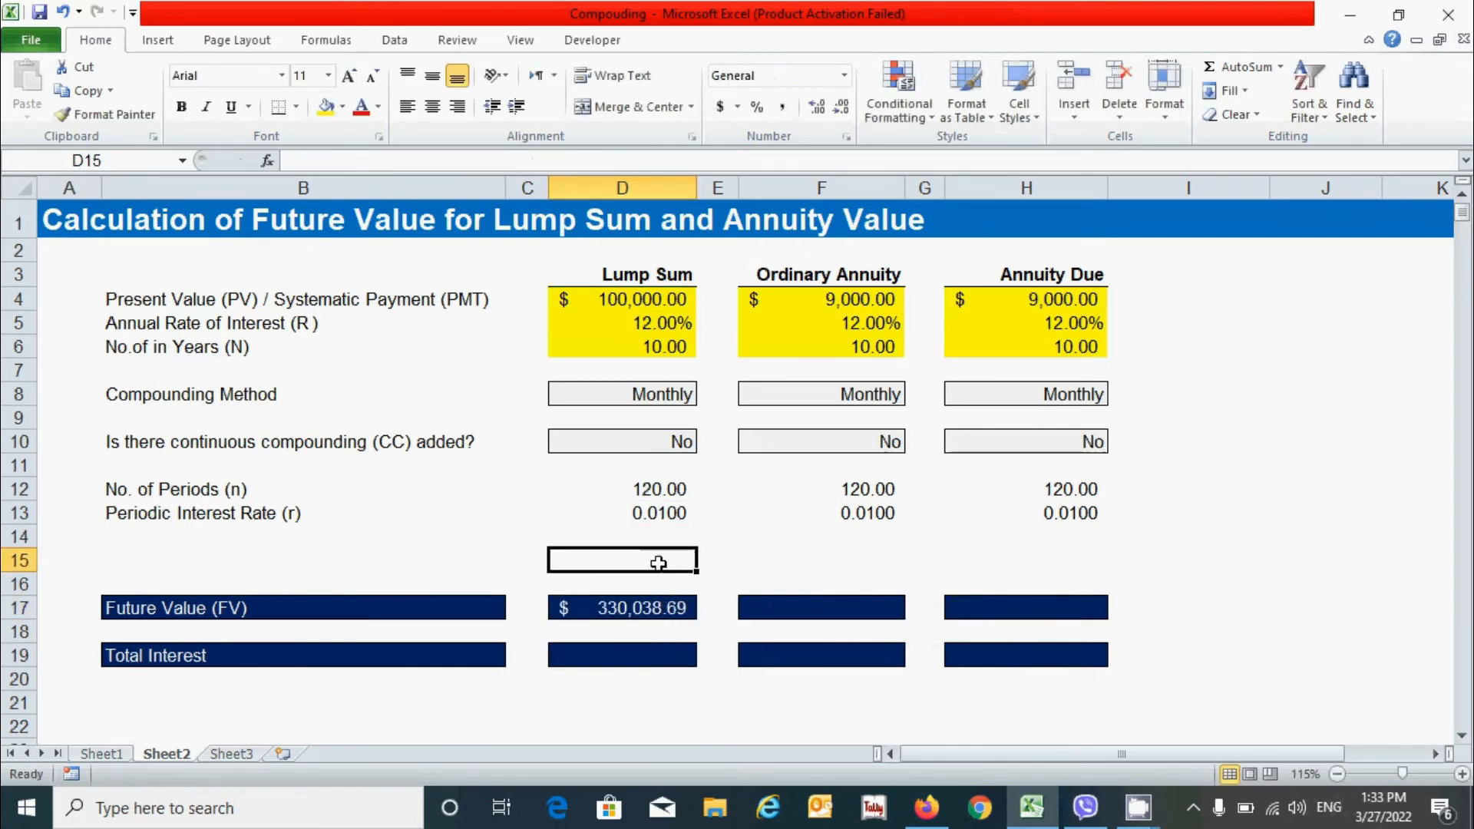
- Start the ordinary annuity future value formula in F17 with an IF test for F10="Yes"
{"action": "left_click", "coordinate": [823, 603]}
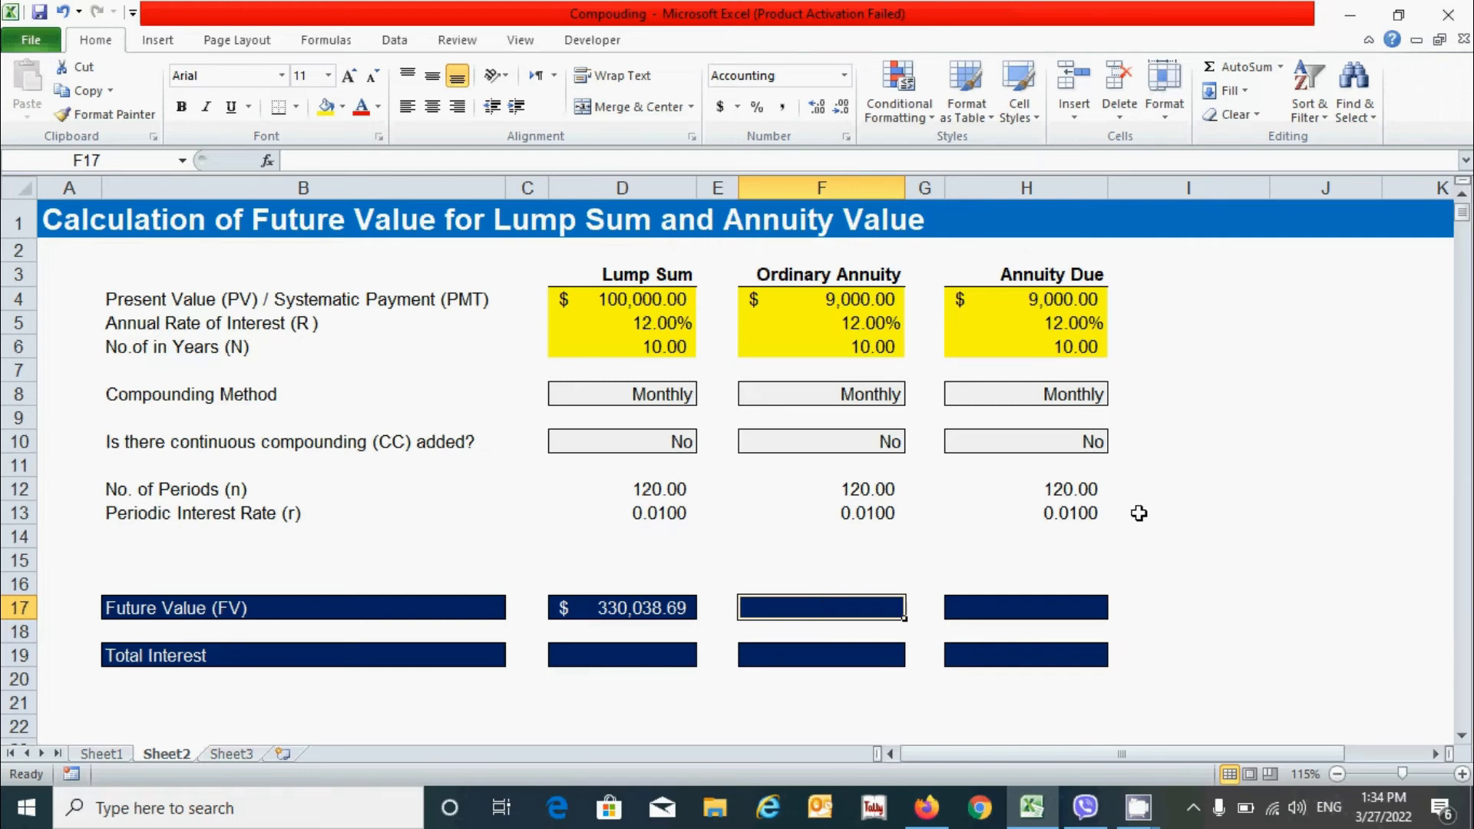
{"action": "type", "text": "="}
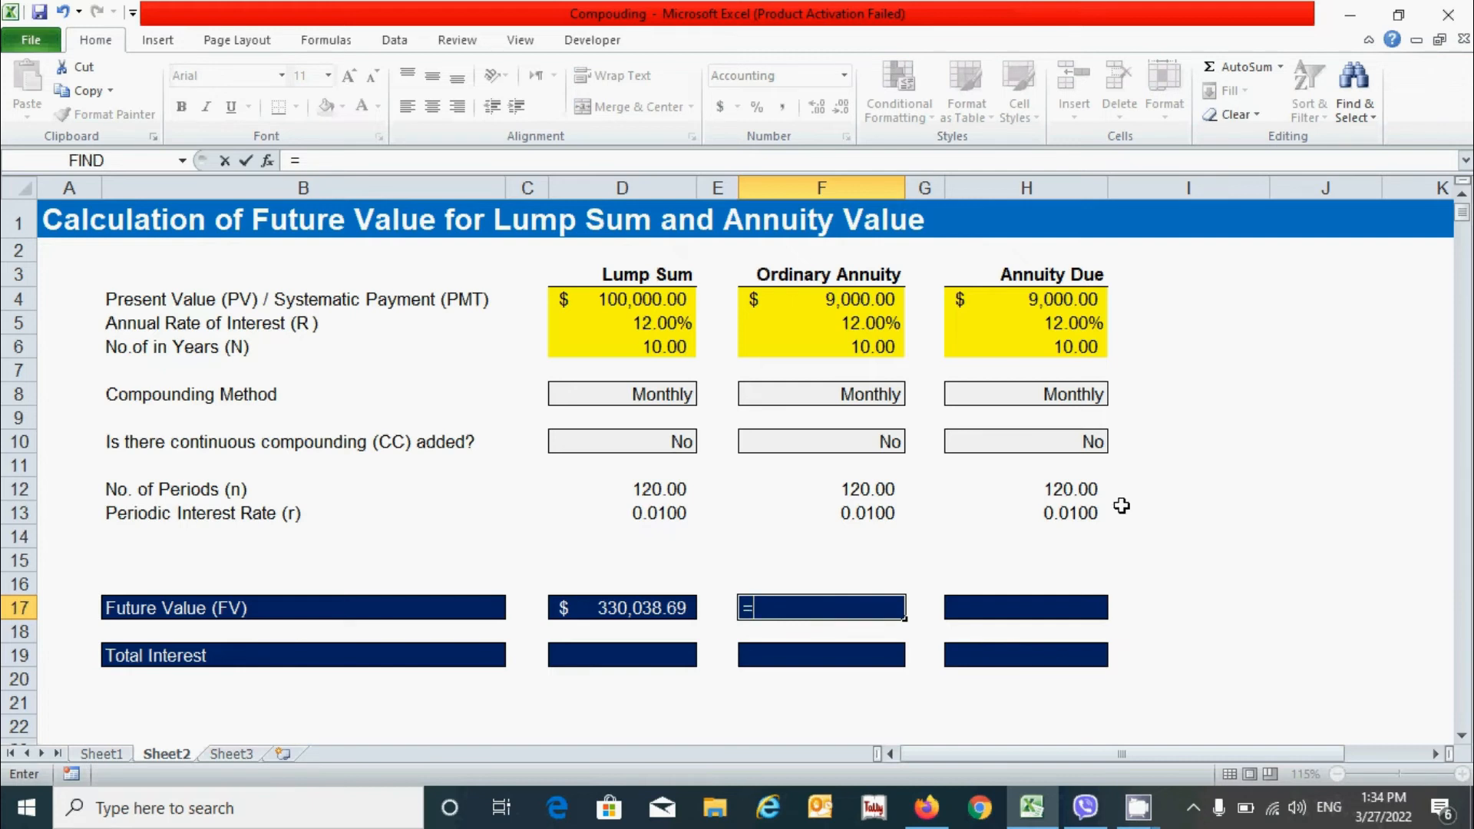
{"action": "type", "text": "IF("}
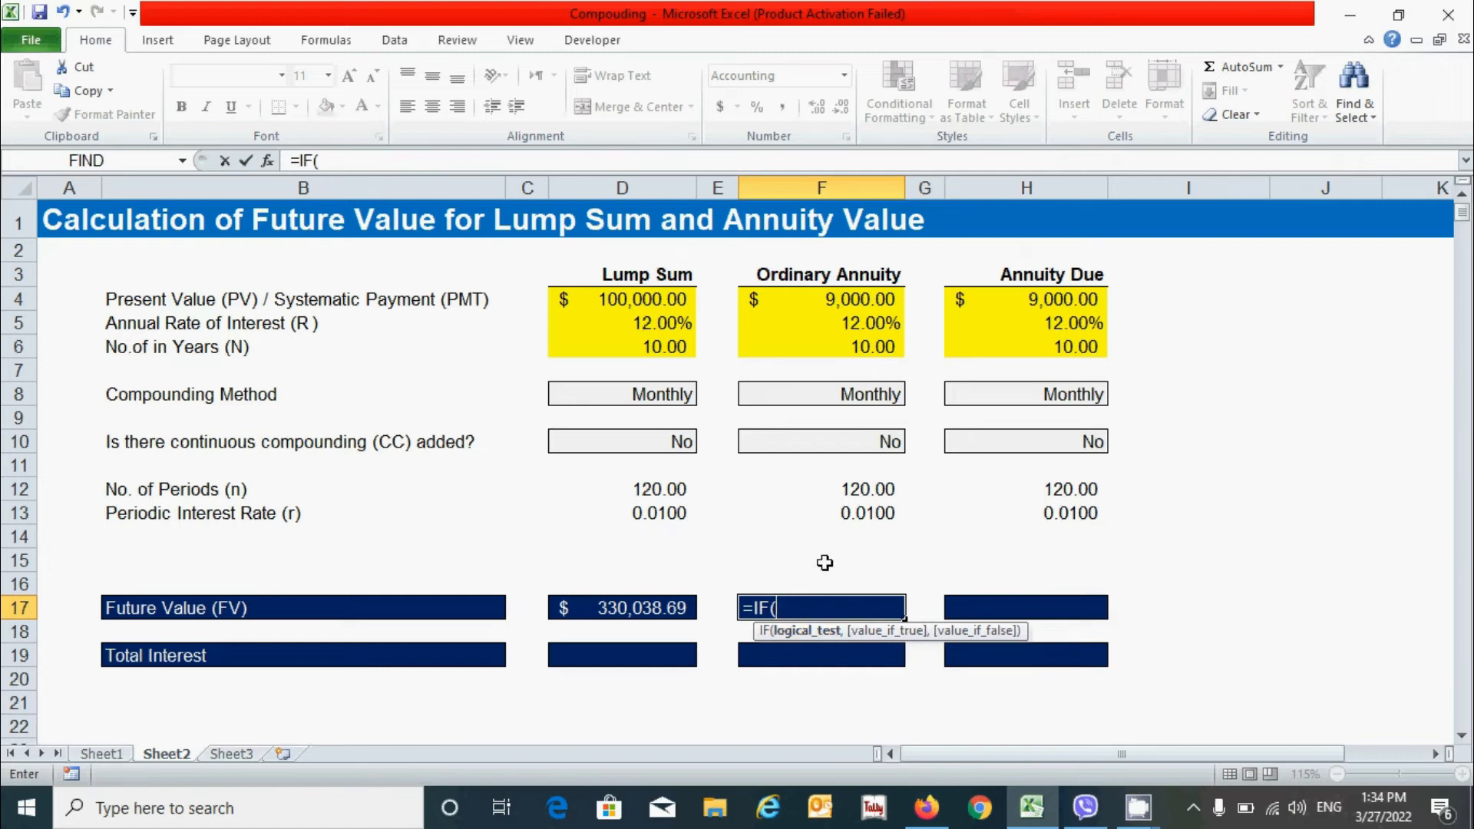
{"action": "left_click", "coordinate": [818, 445]}
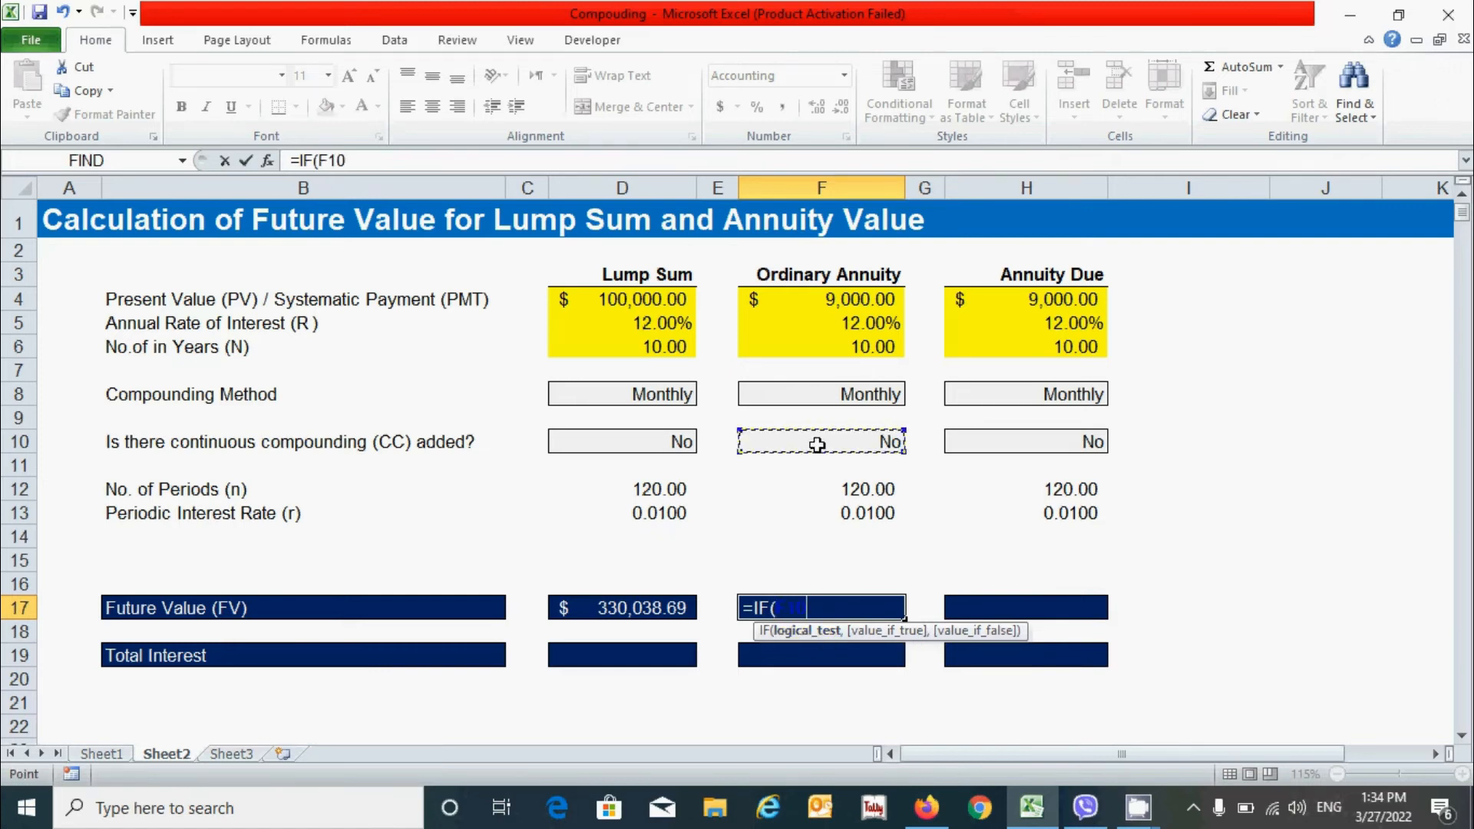
{"action": "type", "text": "=\"Yes\","}
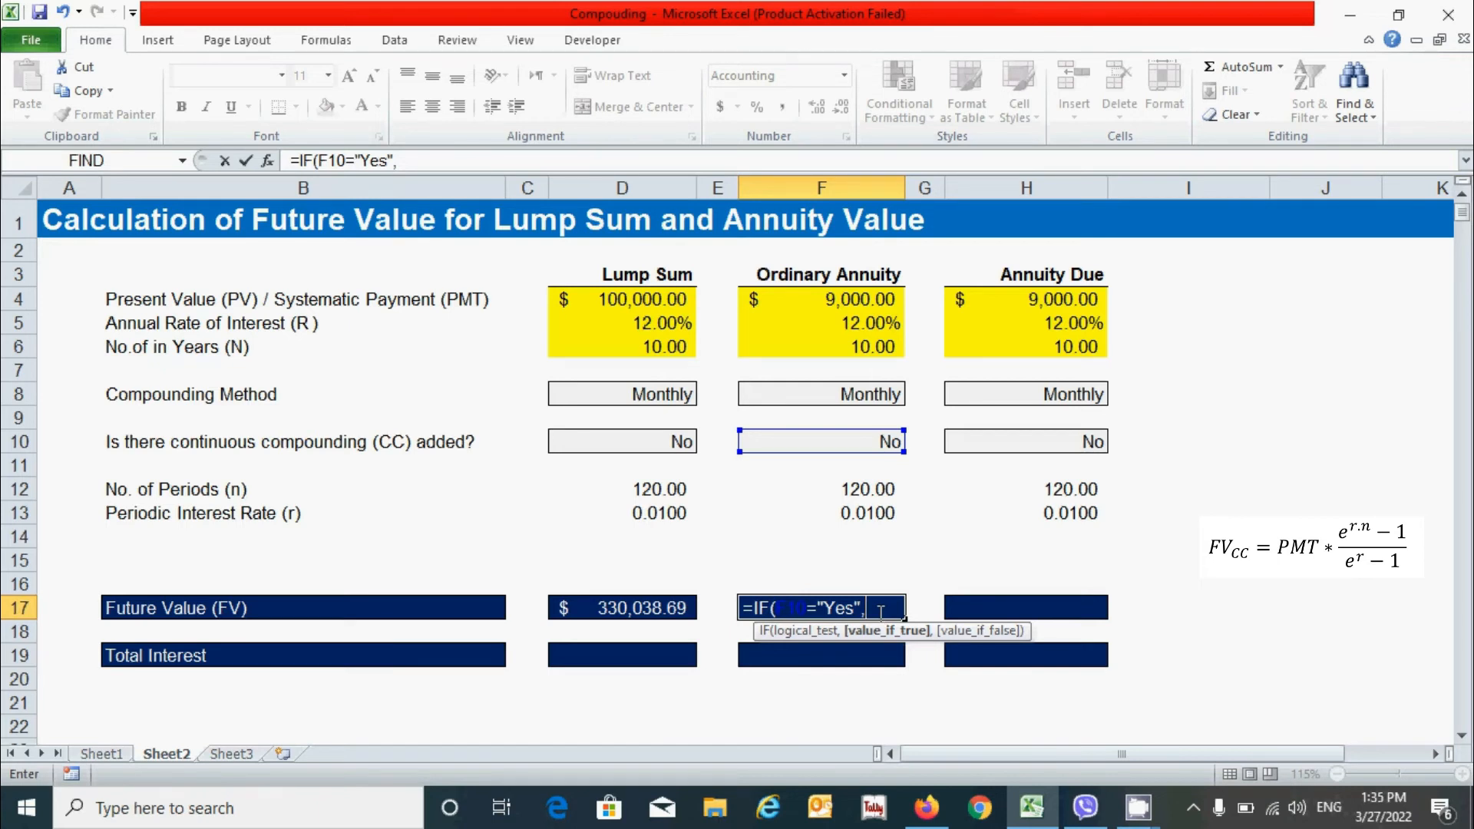
- Begin the F17 value if true with F4*((EXP(F13*F12)-1) and open a bracketed divisor after it
{"action": "left_click", "coordinate": [859, 301]}
{"action": "type", "text": "*"}
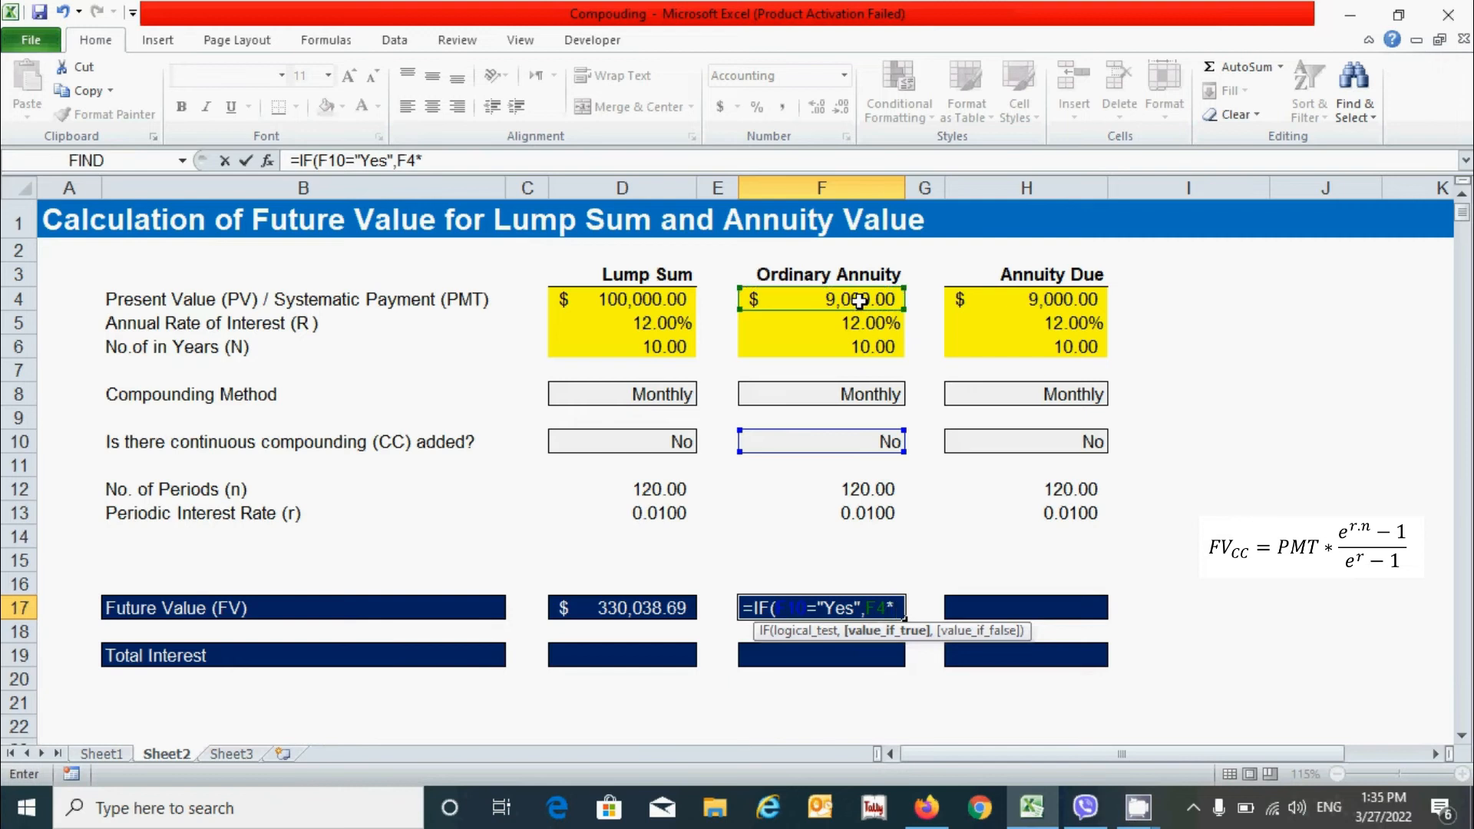
{"action": "type", "text": "(("}
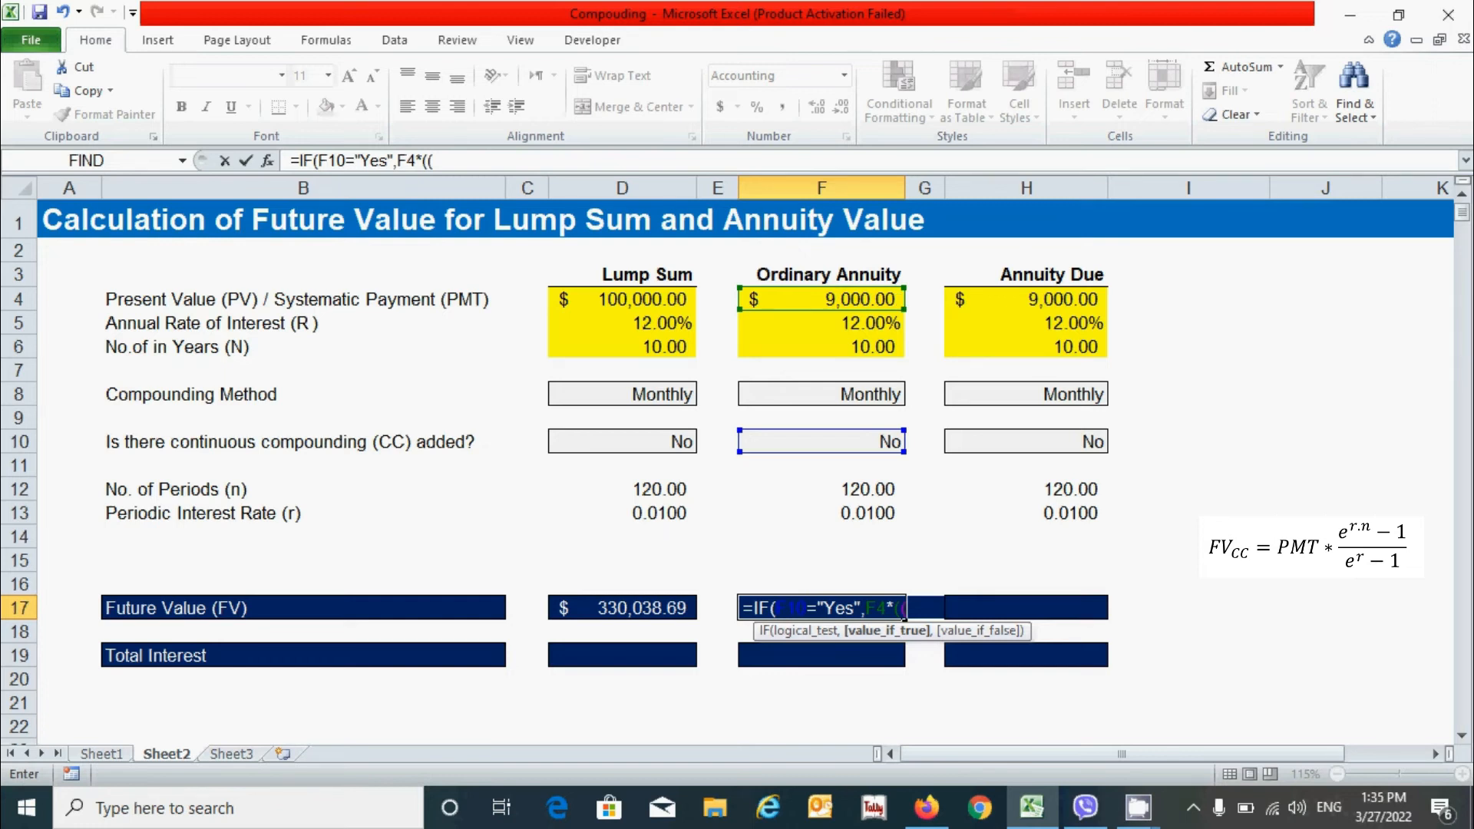
{"action": "type", "text": "e"}
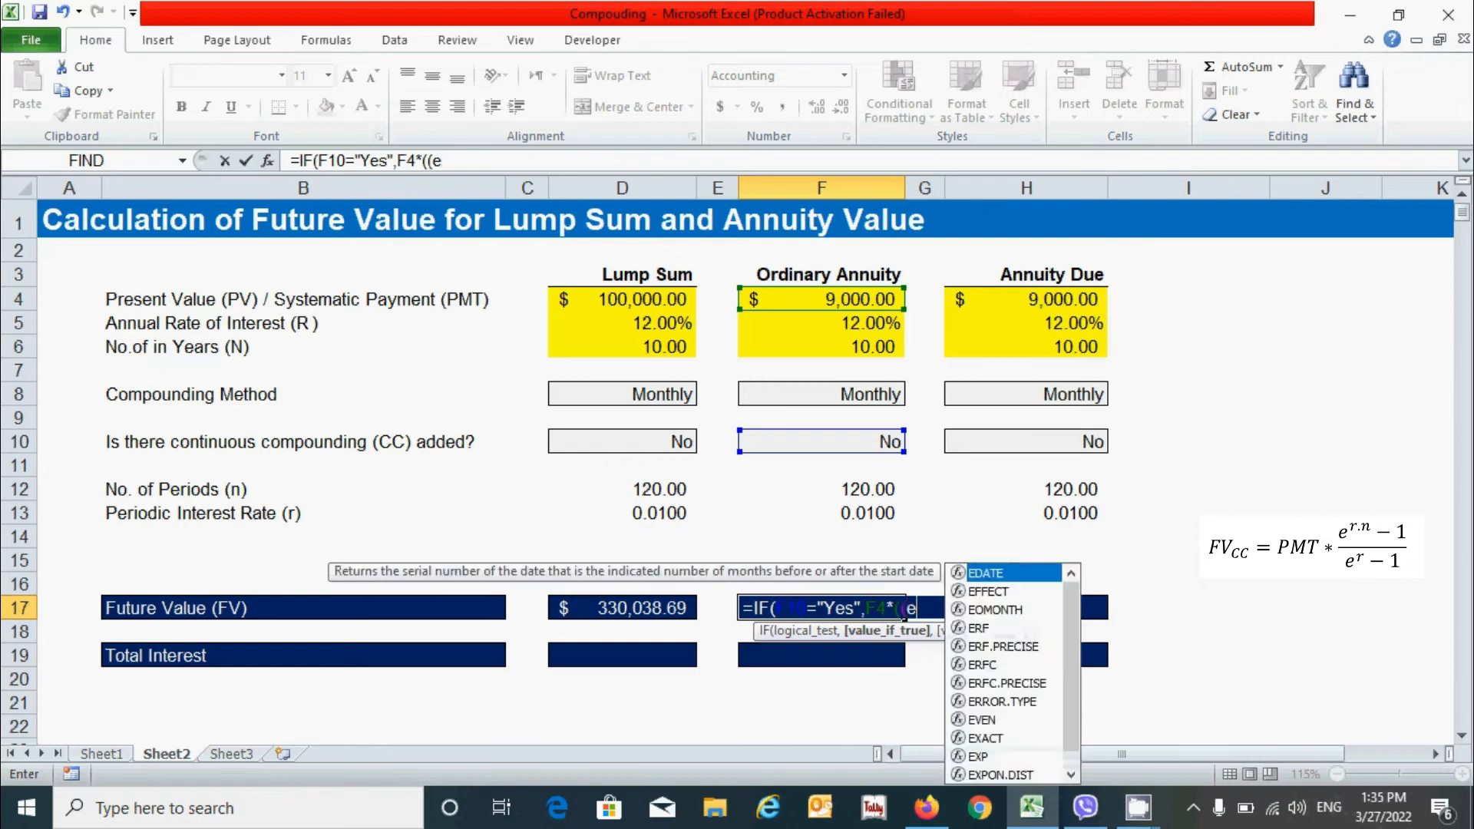
{"action": "type", "text": "xp("}
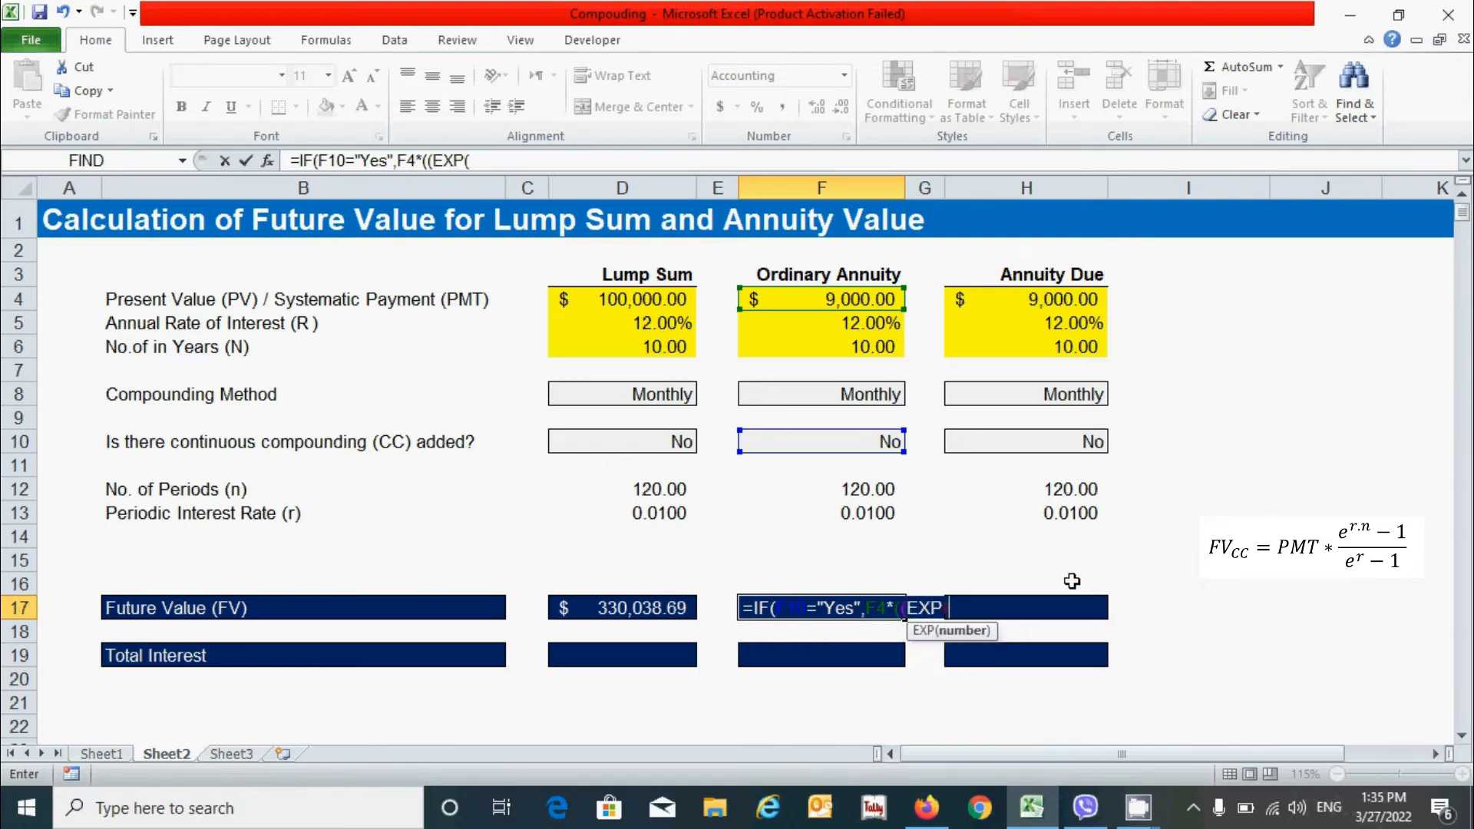
{"action": "left_click", "coordinate": [848, 513]}
{"action": "type", "text": "*"}
{"action": "left_click", "coordinate": [850, 490]}
{"action": "type", "text": ")-"}
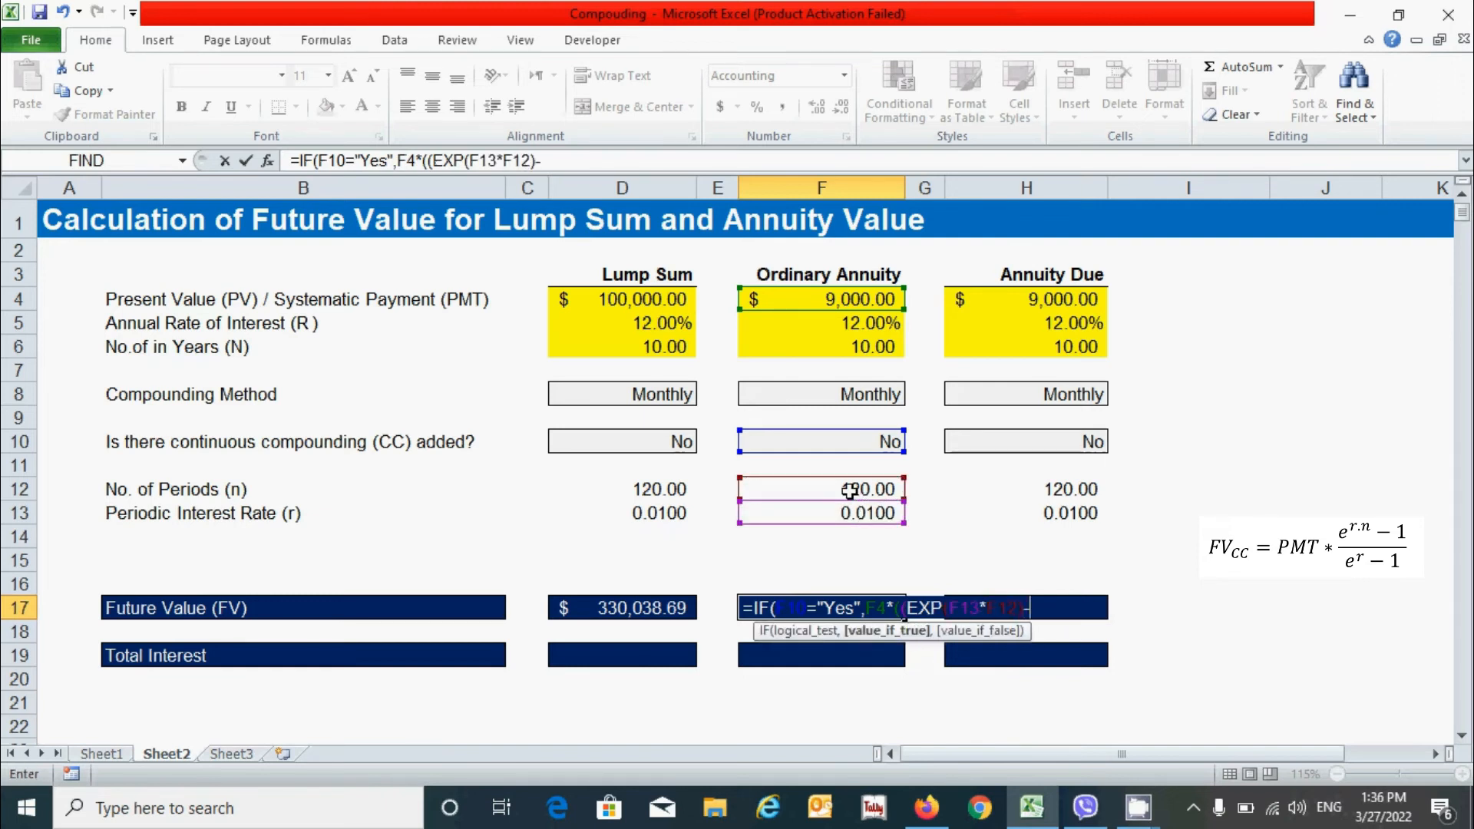
{"action": "type", "text": "1)/("}
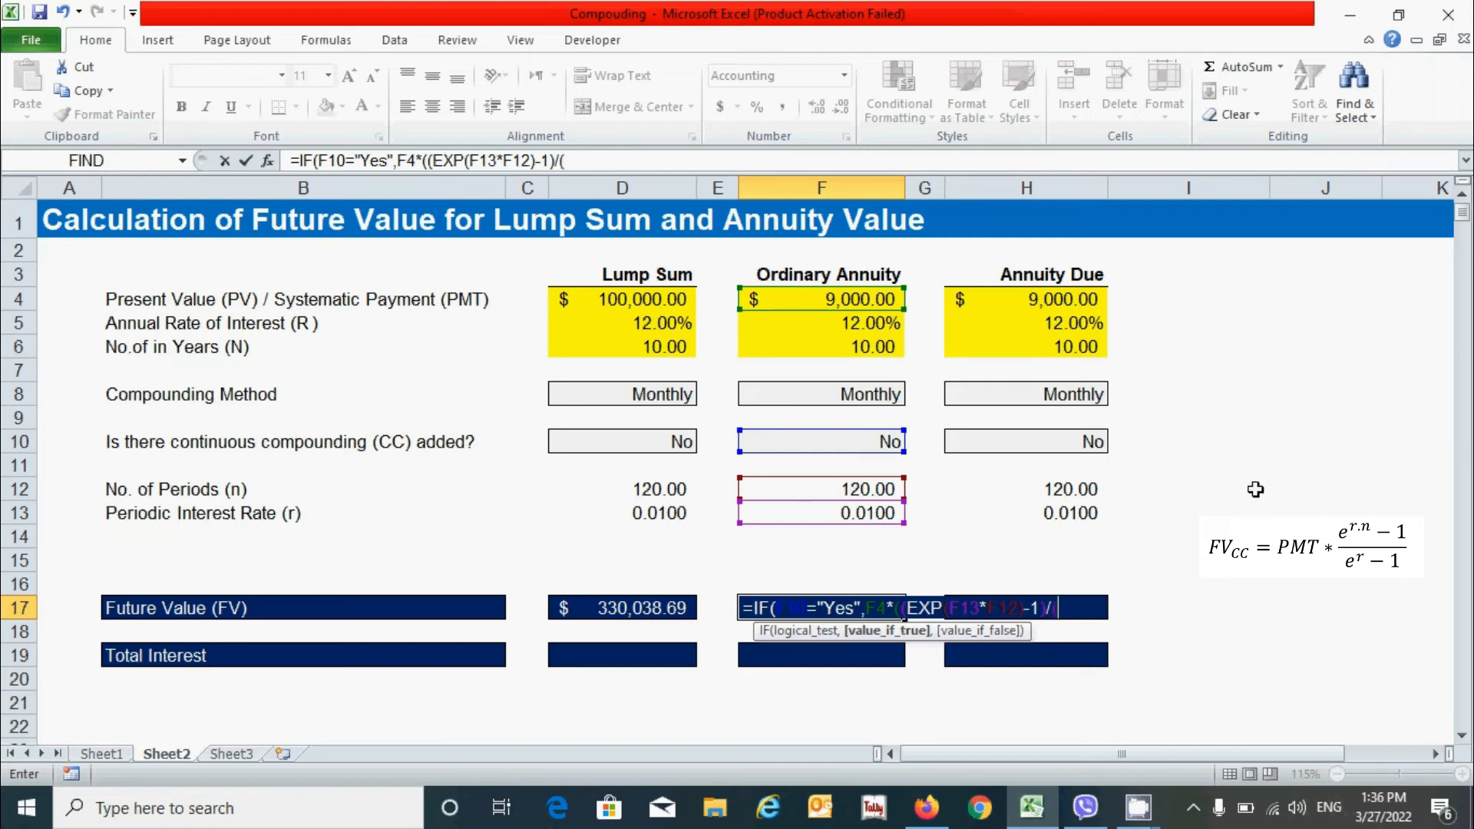
- Complete the F17 value if true with the divisor EXP(F13)-1 and close its brackets
{"action": "type", "text": "exp"}
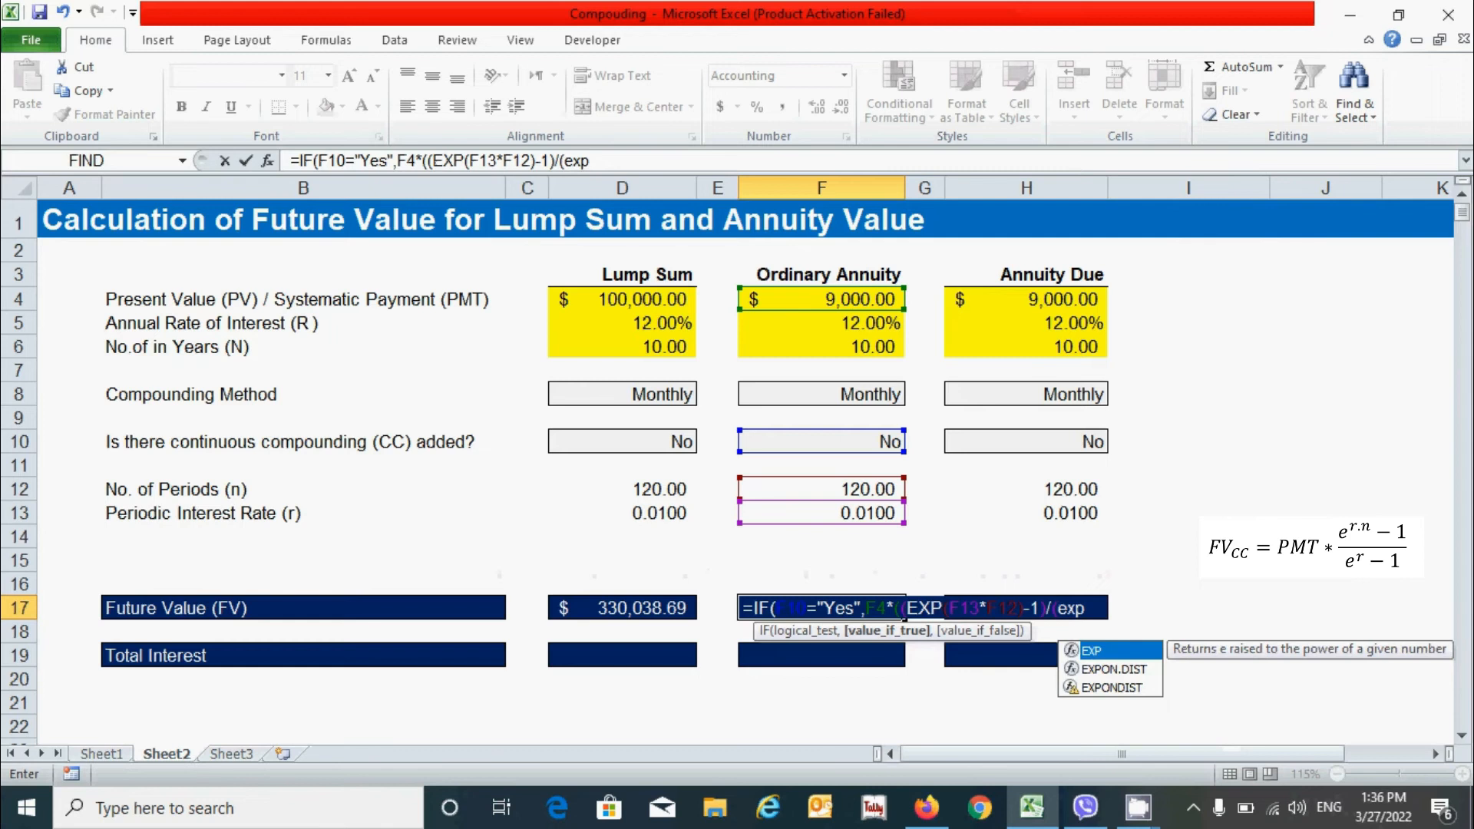
{"action": "key", "text": "Tab"}
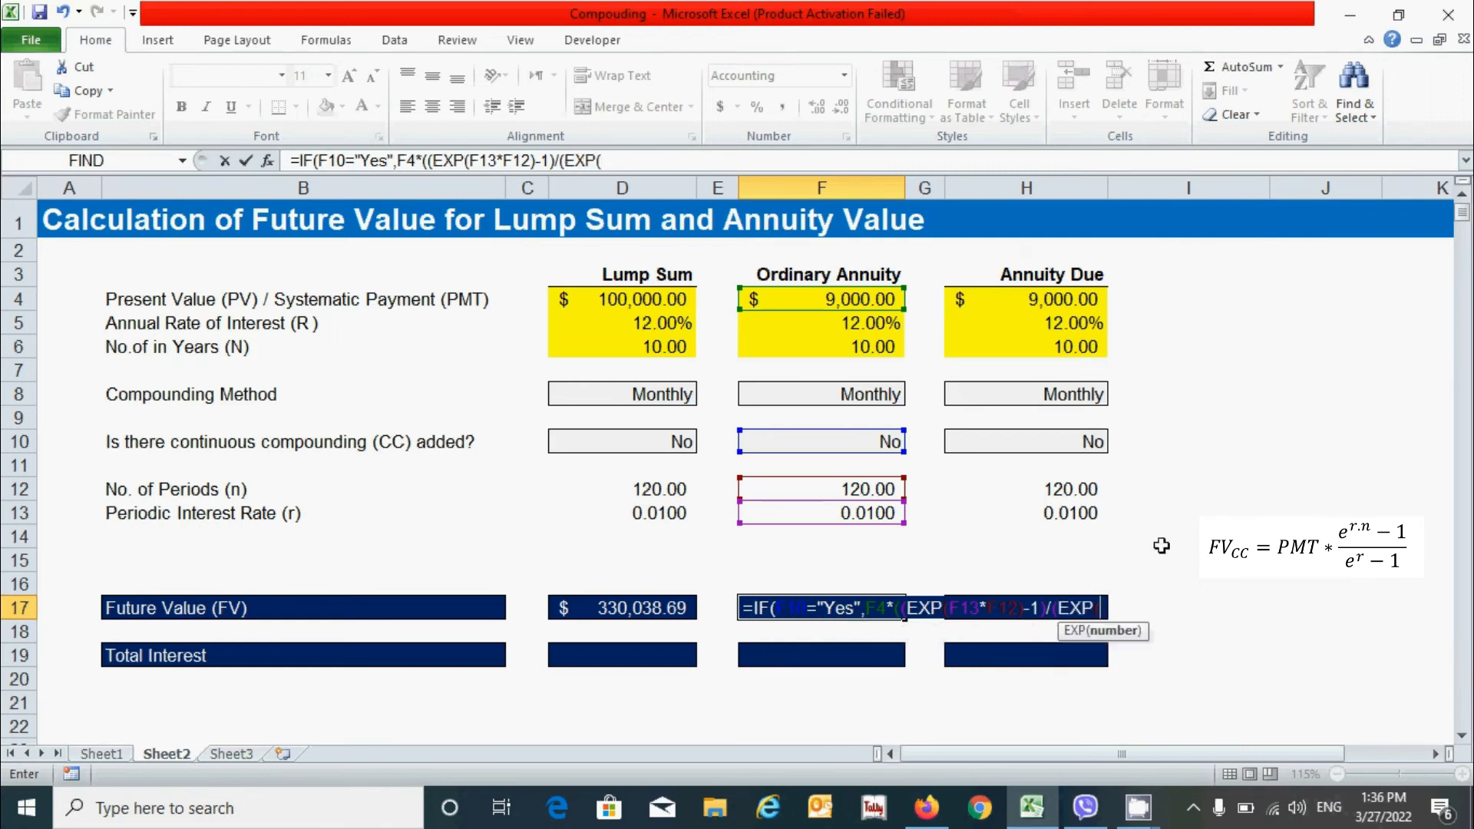
{"action": "left_click", "coordinate": [837, 514]}
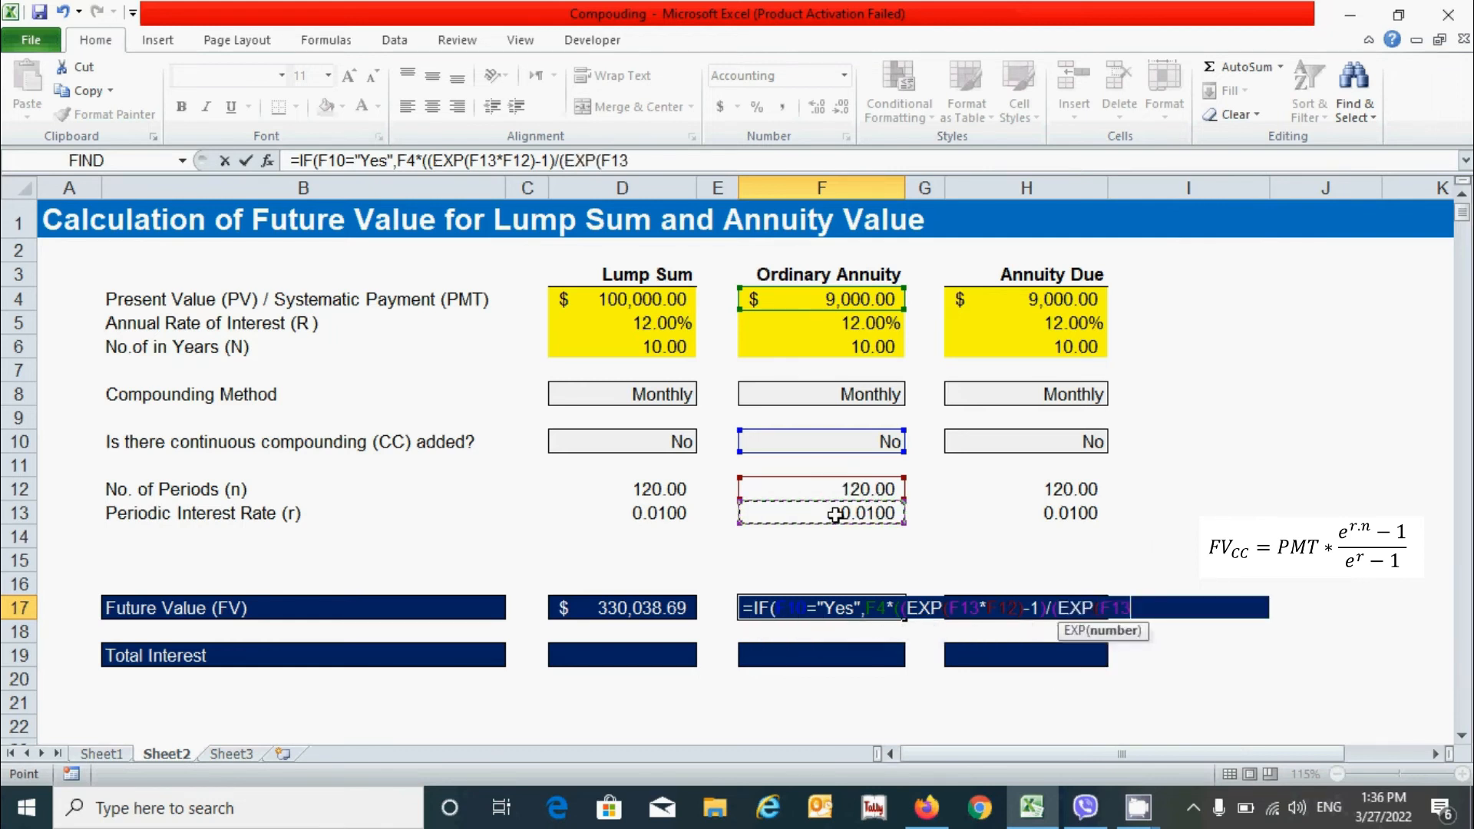
{"action": "type", "text": ")-"}
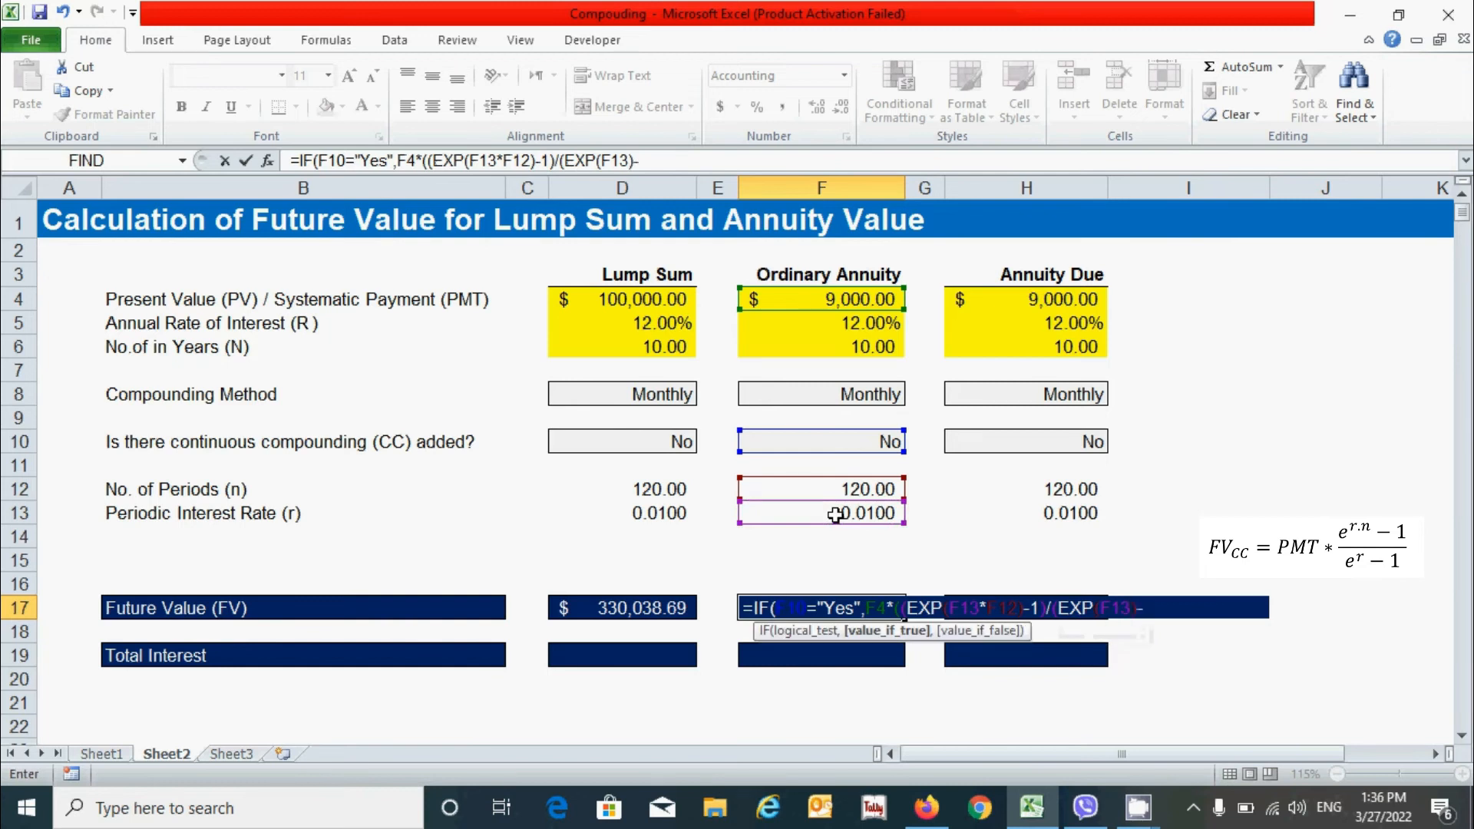
{"action": "type", "text": "1)"}
{"action": "type", "text": ")"}
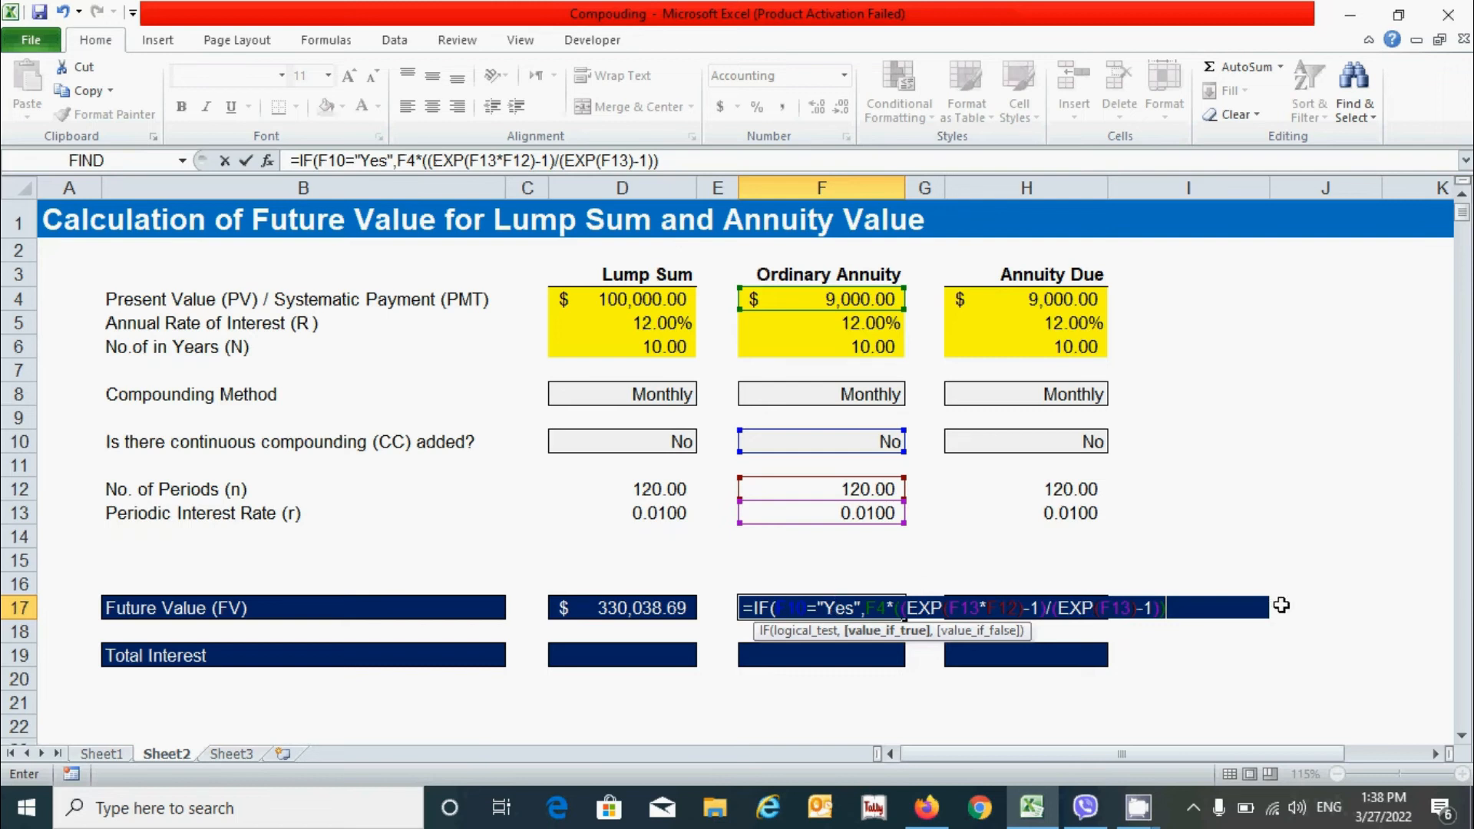
- Add an FV function as the F17 value if false, with rate F13 and number of periods F12
{"action": "type", "text": ","}
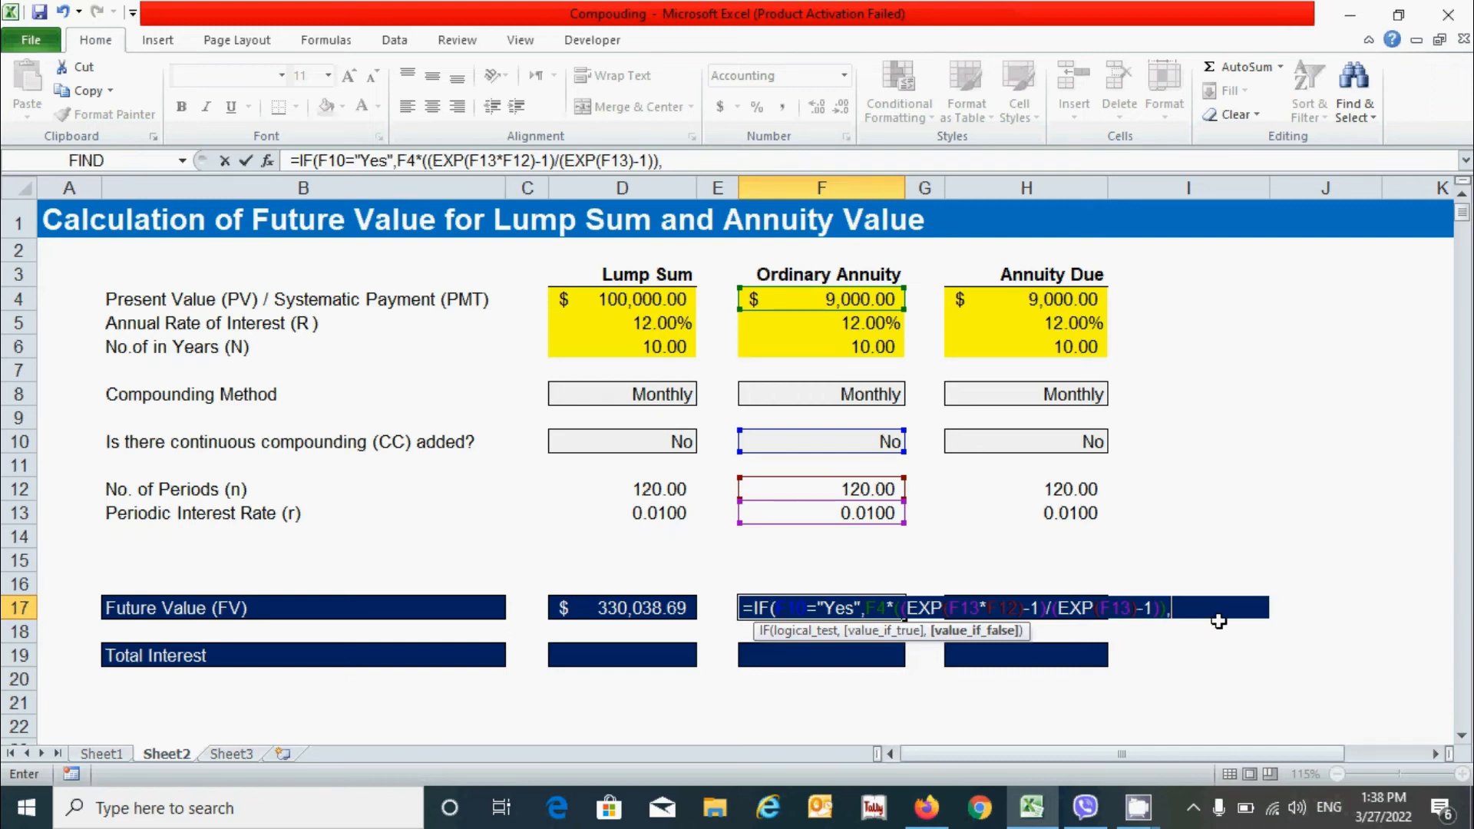
{"action": "type", "text": "FV("}
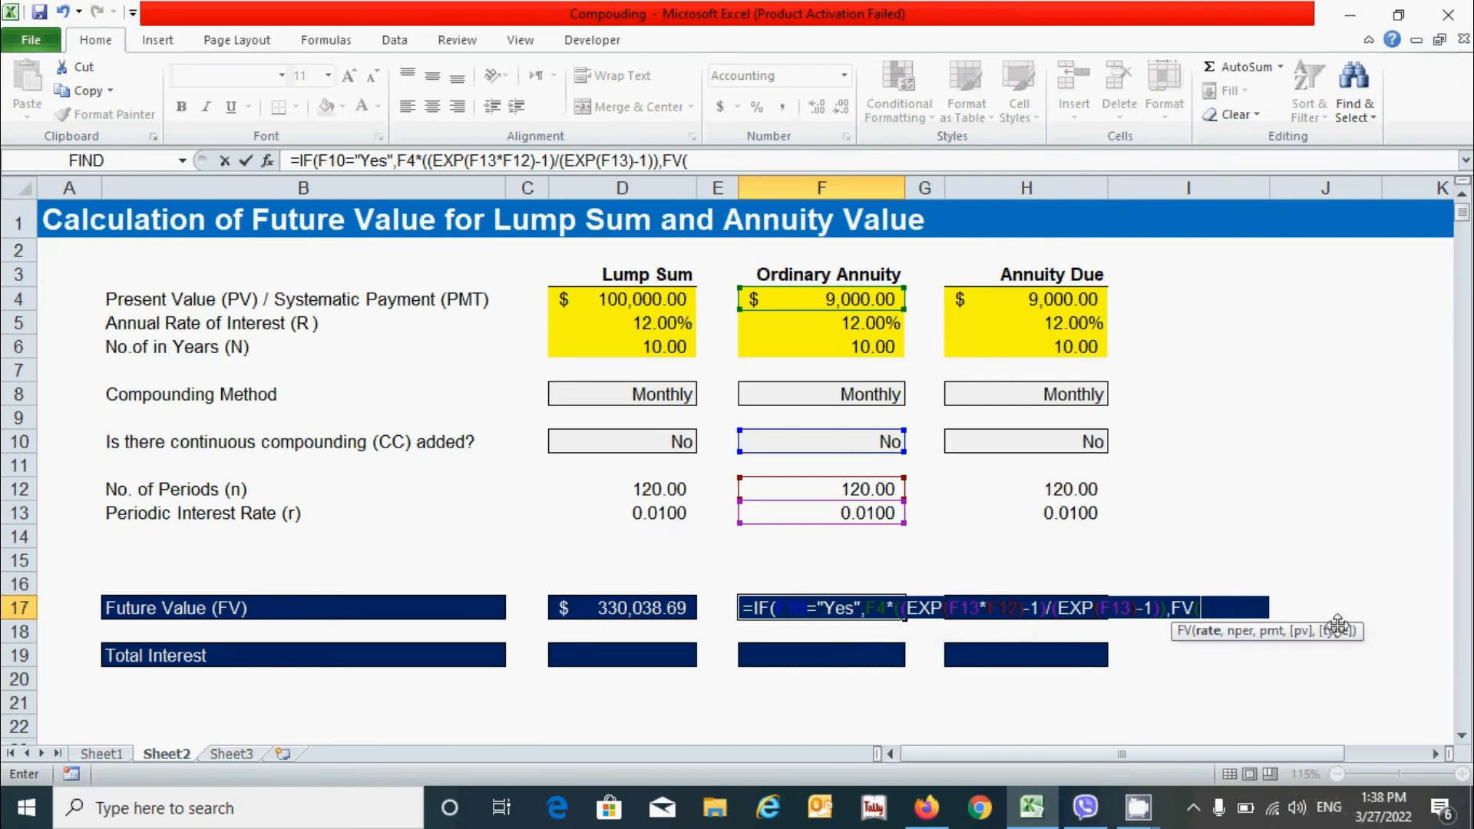
{"action": "left_click", "coordinate": [857, 514]}
{"action": "type", "text": ","}
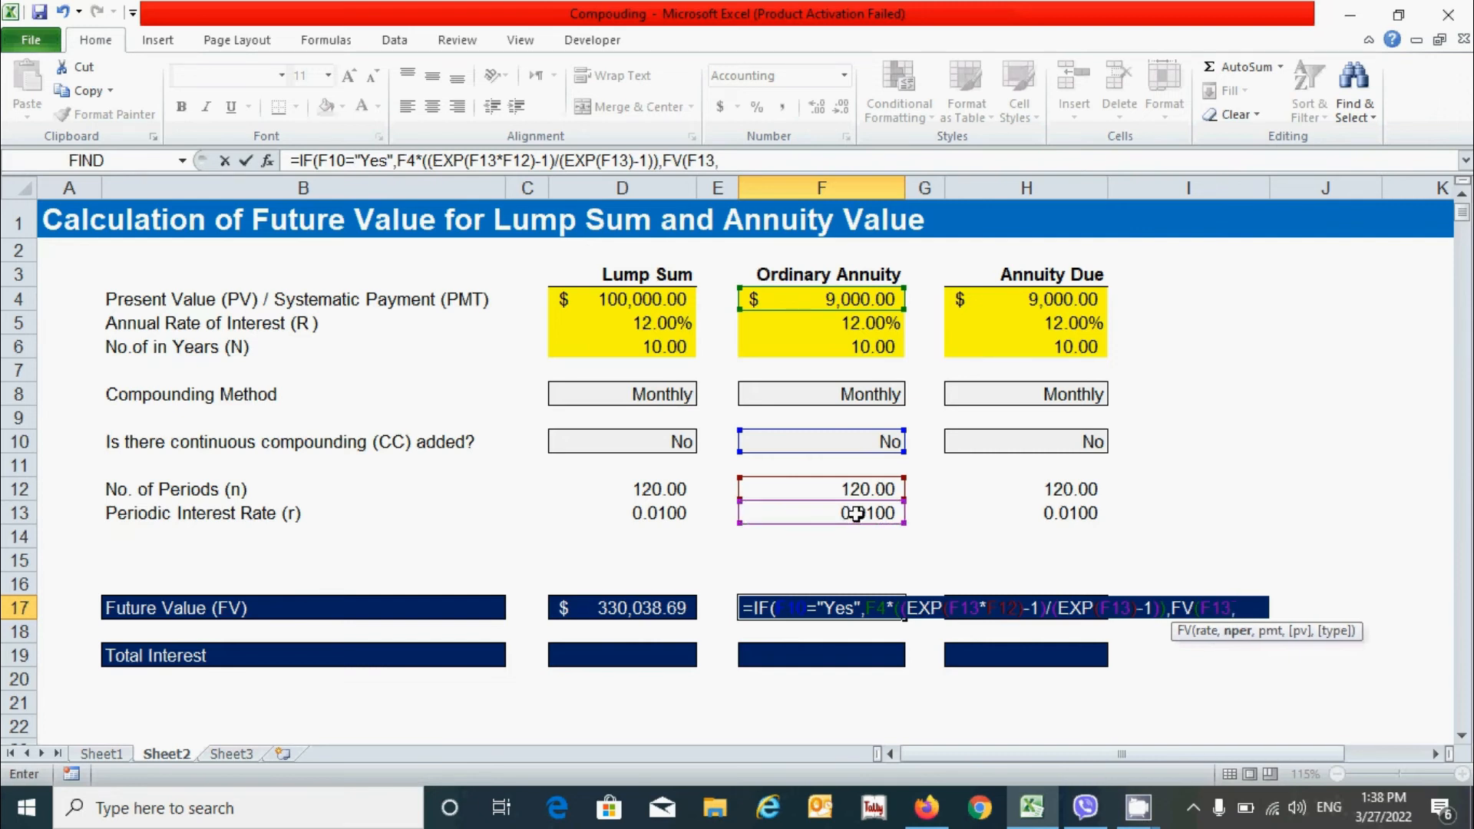
{"action": "left_click", "coordinate": [844, 490]}
{"action": "type", "text": ","}
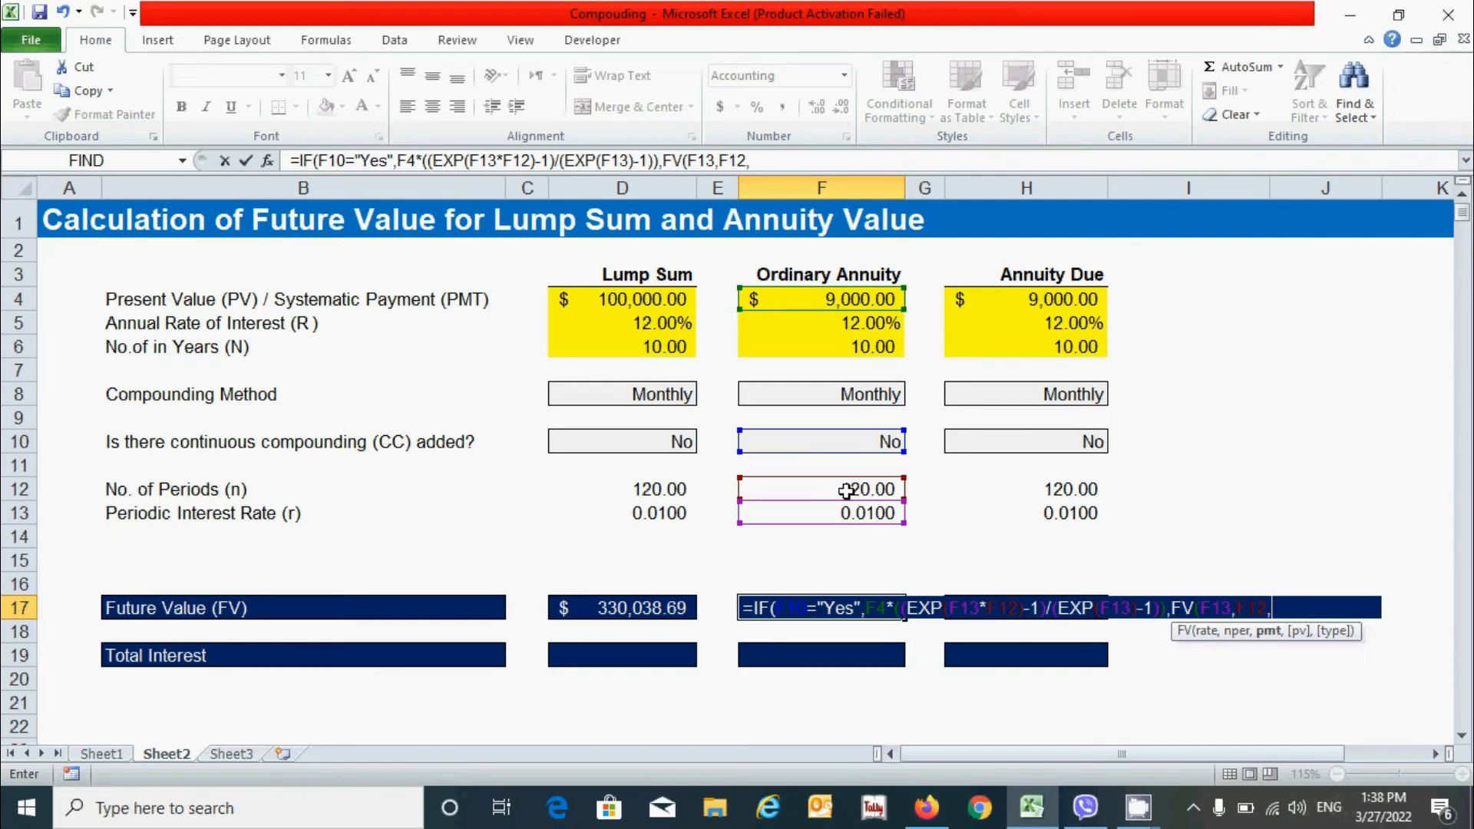
- Complete the FV function in F17 with payment -F4, an empty present value and type 0, and enter the formula
{"action": "type", "text": "-"}
{"action": "left_click", "coordinate": [856, 302]}
{"action": "type", "text": ","}
{"action": "type", "text": ","}
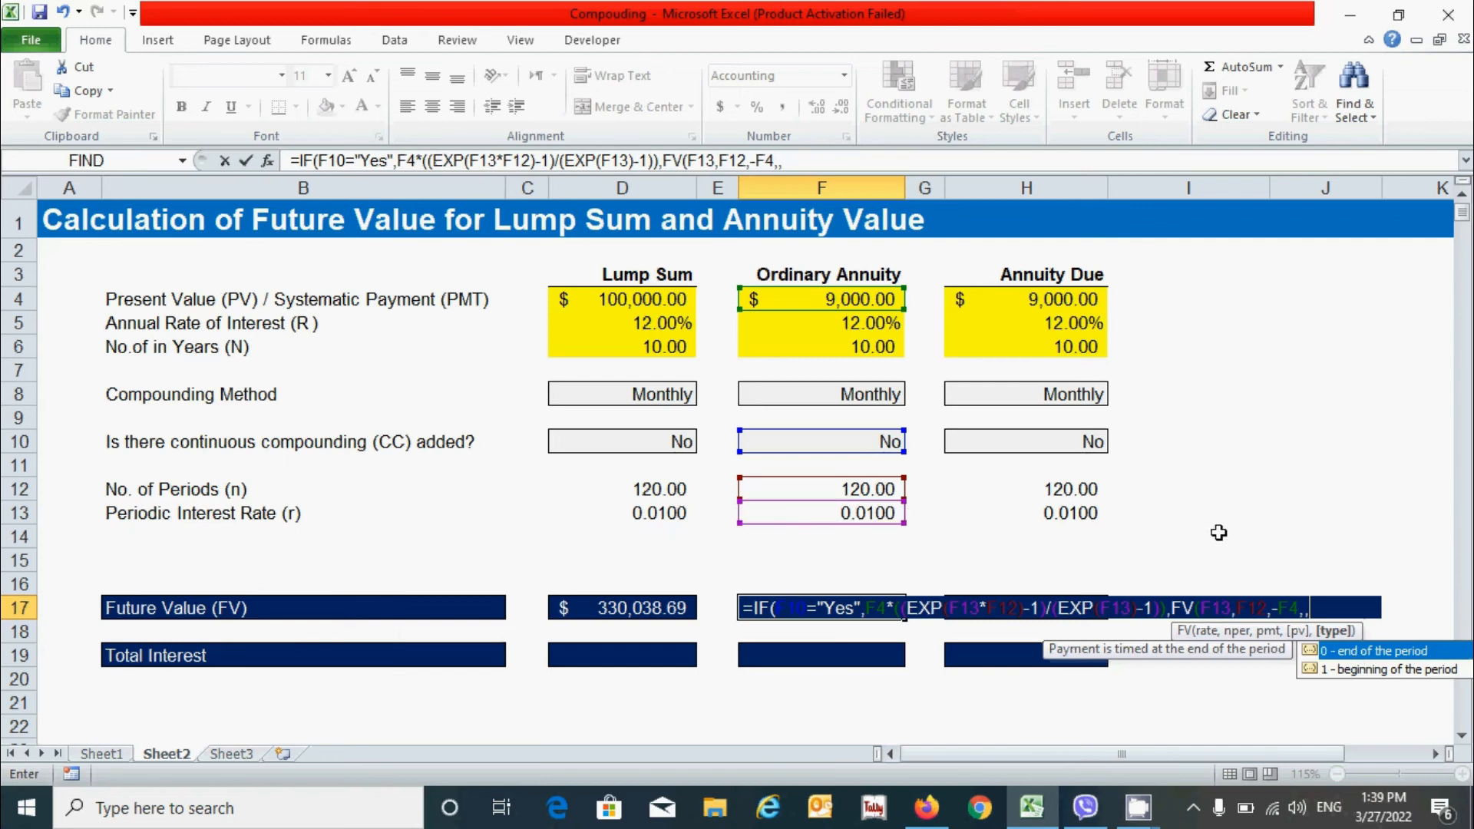
{"action": "type", "text": "0))"}
{"action": "key", "text": "Return"}
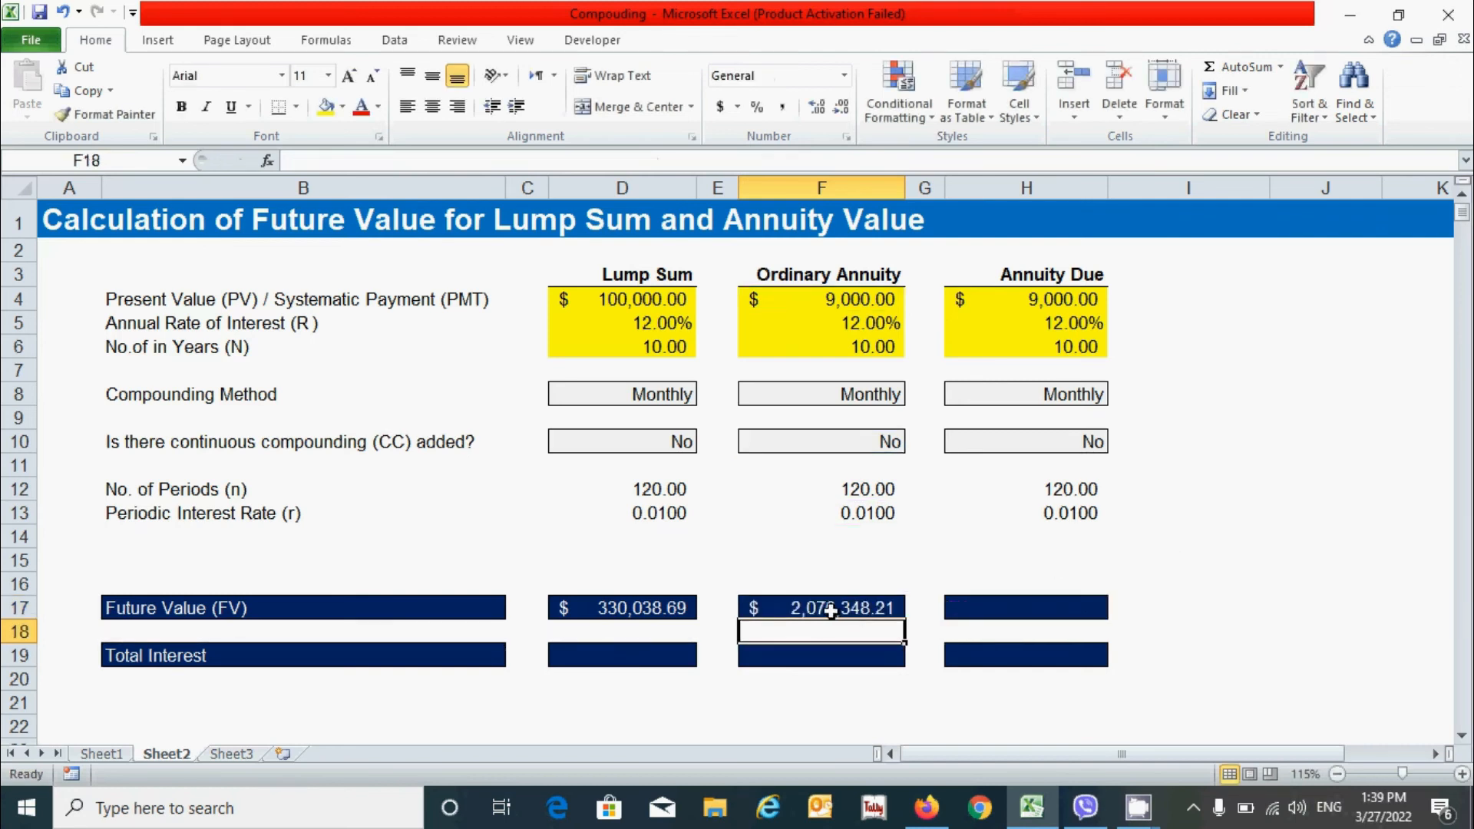
- Copy the ordinary annuity future value formula from F17 to the annuity due cell H17
{"action": "left_click", "coordinate": [830, 611]}
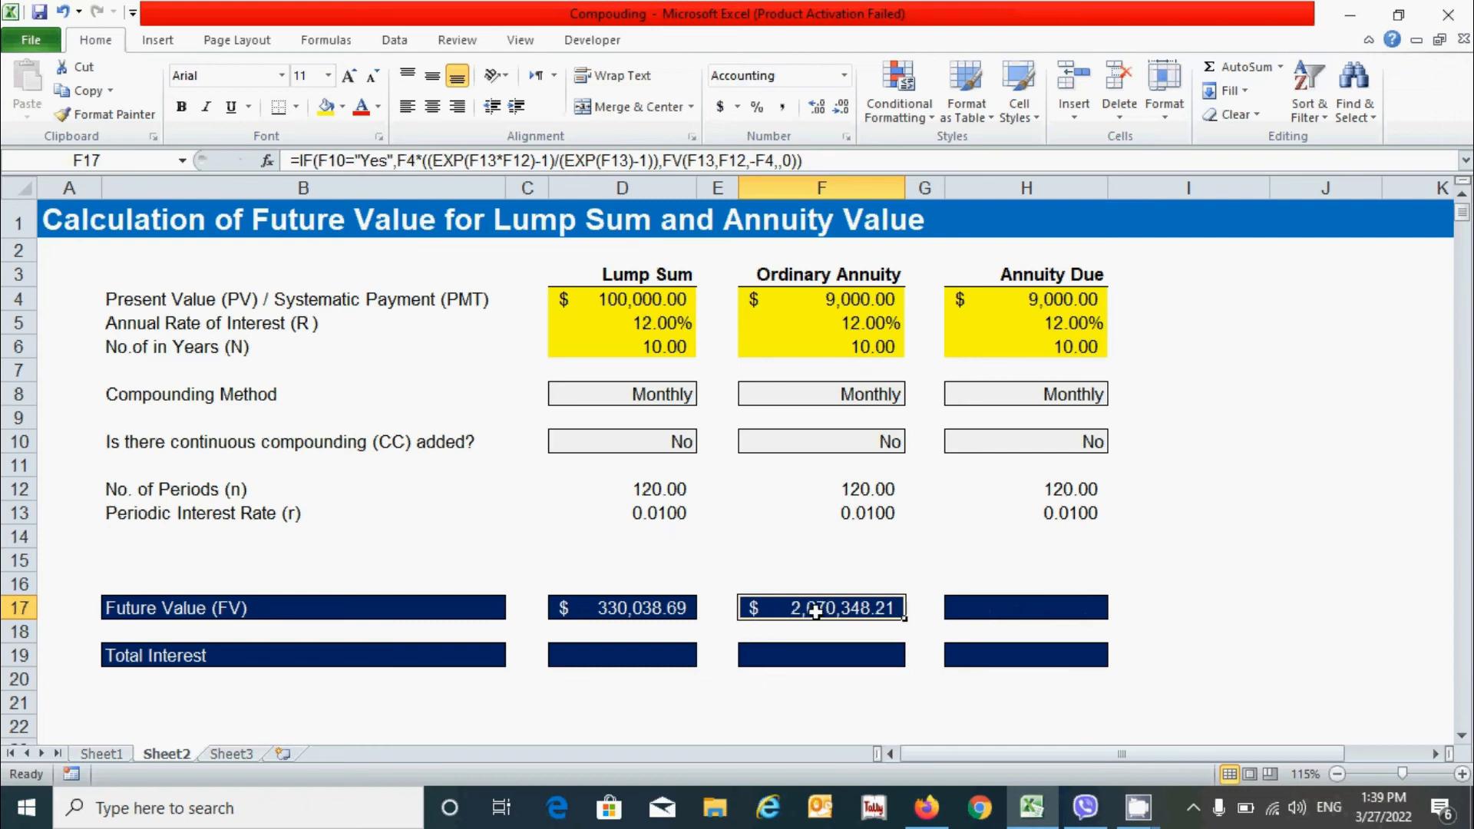
{"action": "key", "text": "ctrl+c"}
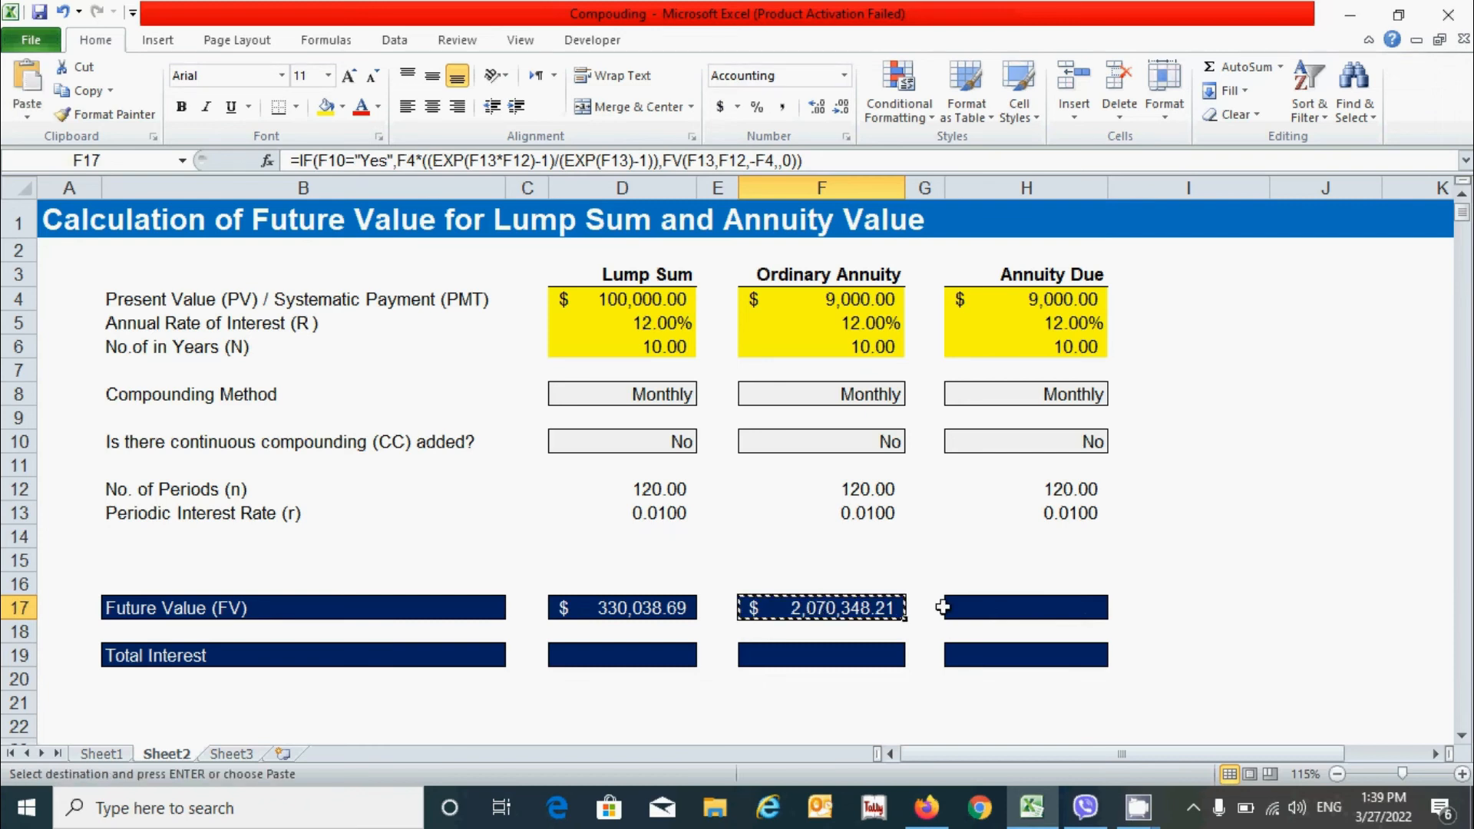
{"action": "left_click", "coordinate": [1033, 607]}
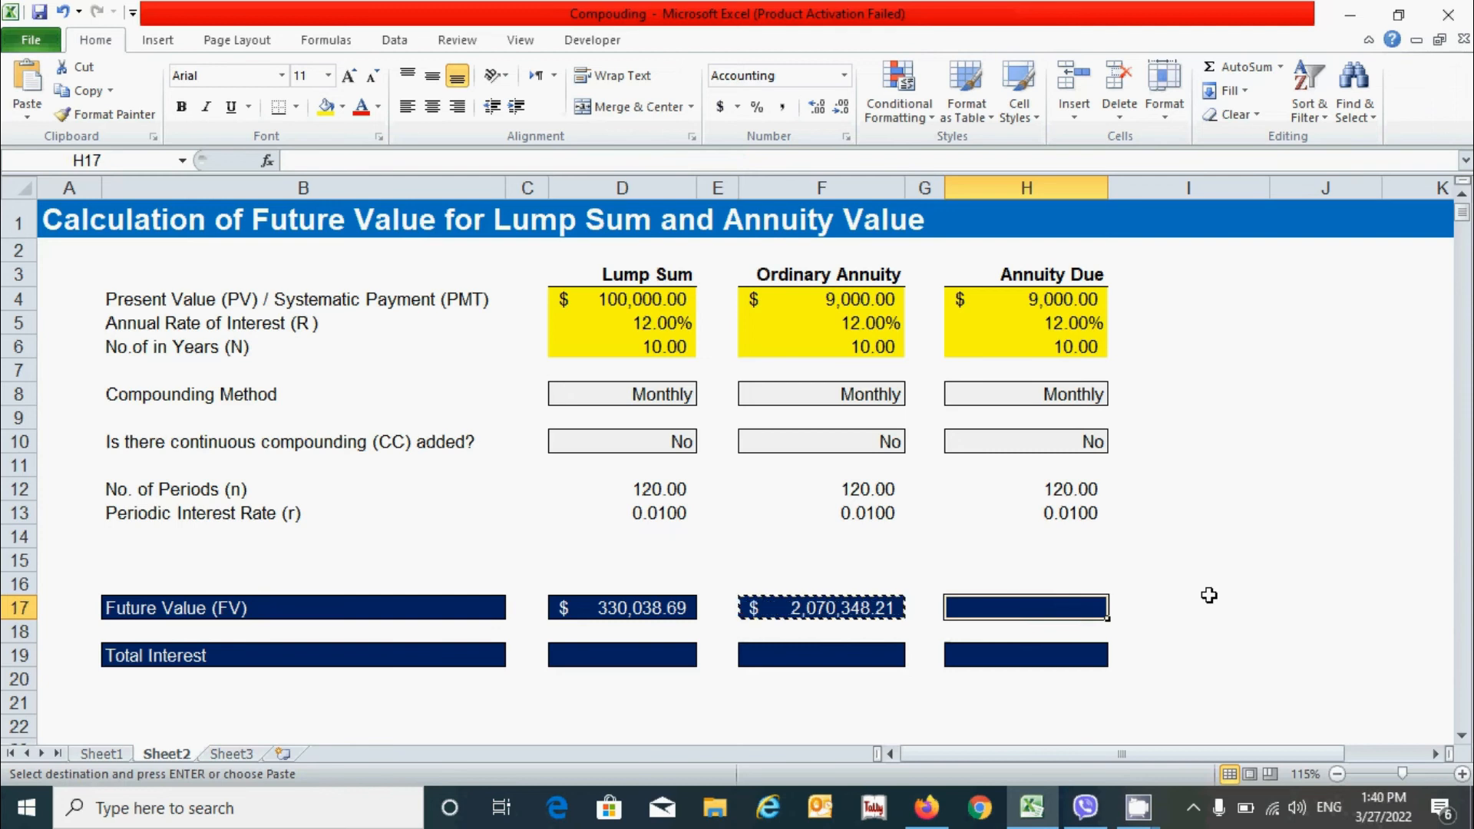
{"action": "key", "text": "ctrl+v"}
{"action": "key", "text": "Escape"}
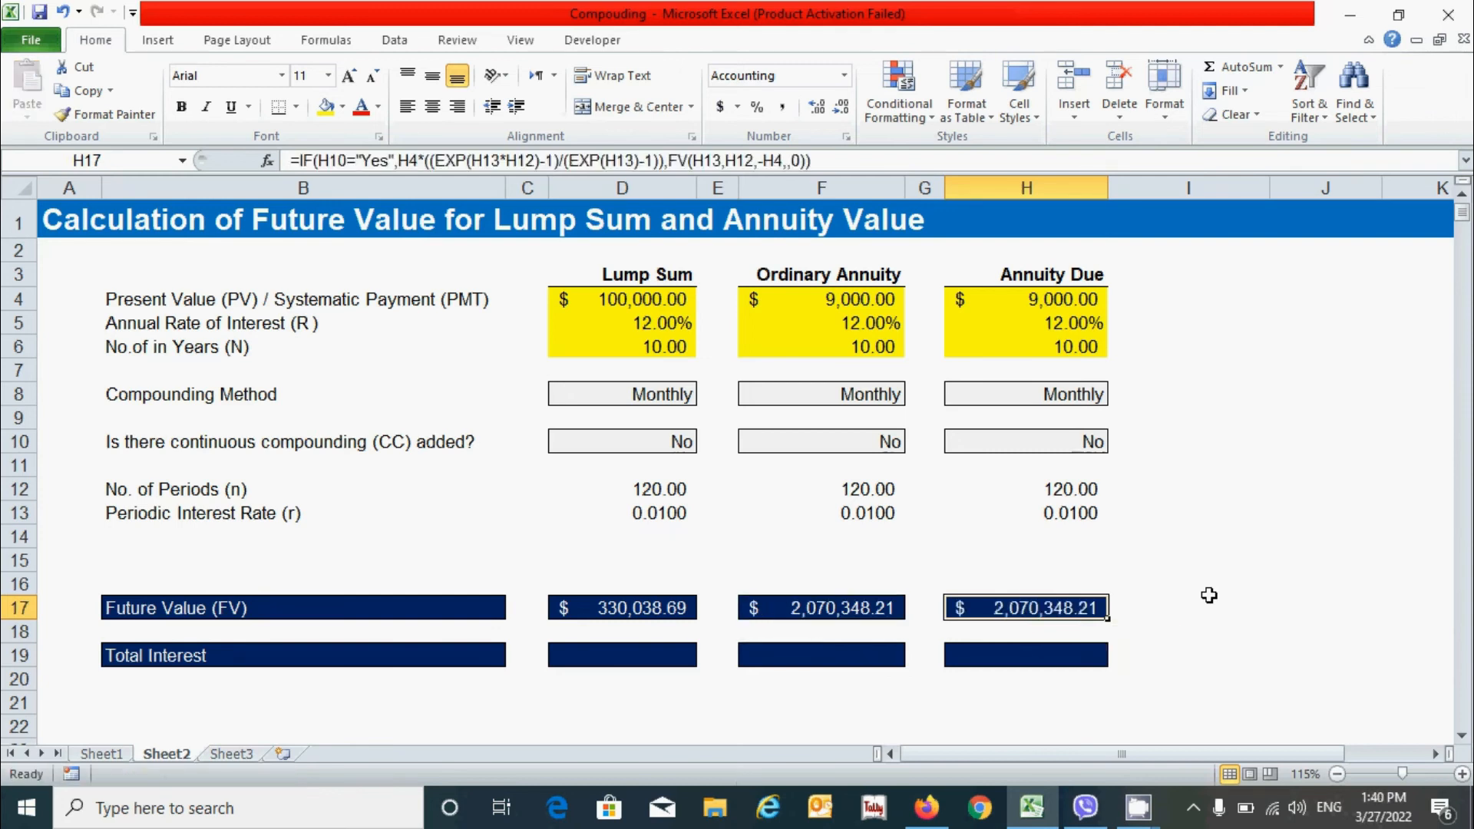
- Change the type argument of the FV function in H17 to 1 for payments at the beginning of the period
{"action": "double_click", "coordinate": [1074, 606]}
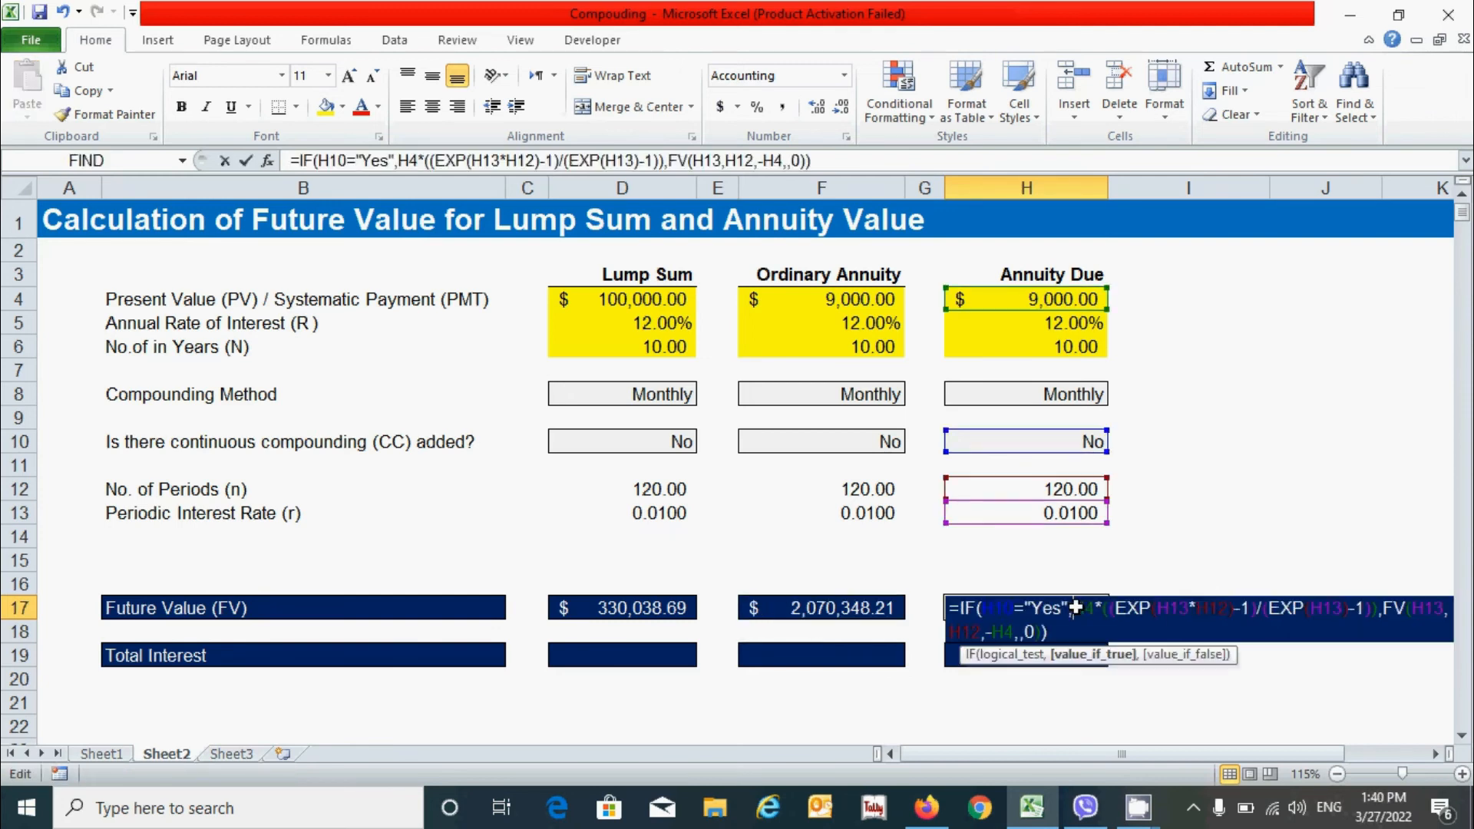
{"action": "left_click", "coordinate": [1035, 631]}
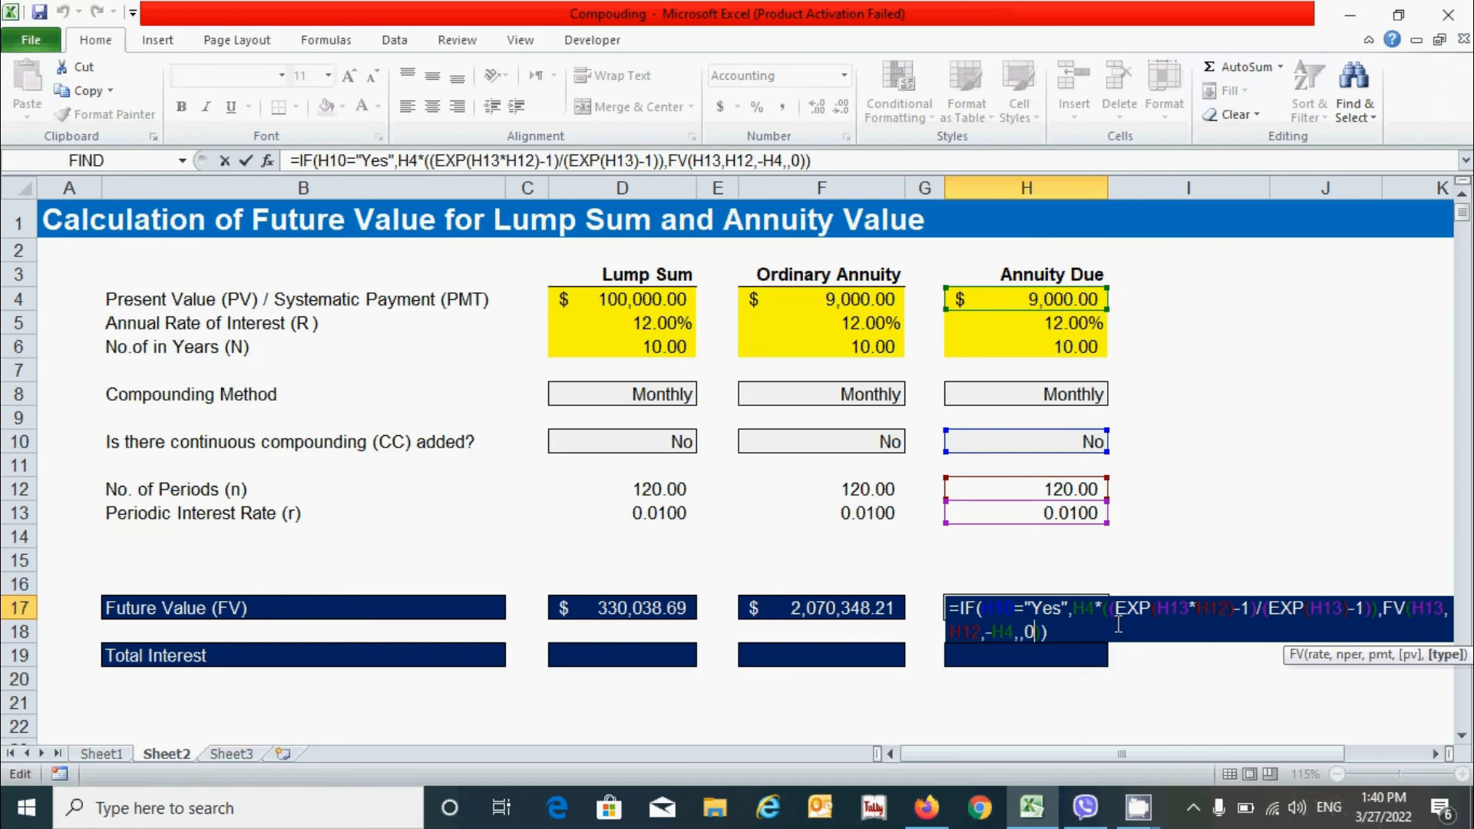
{"action": "key", "text": "BackSpace"}
{"action": "type", "text": "1"}
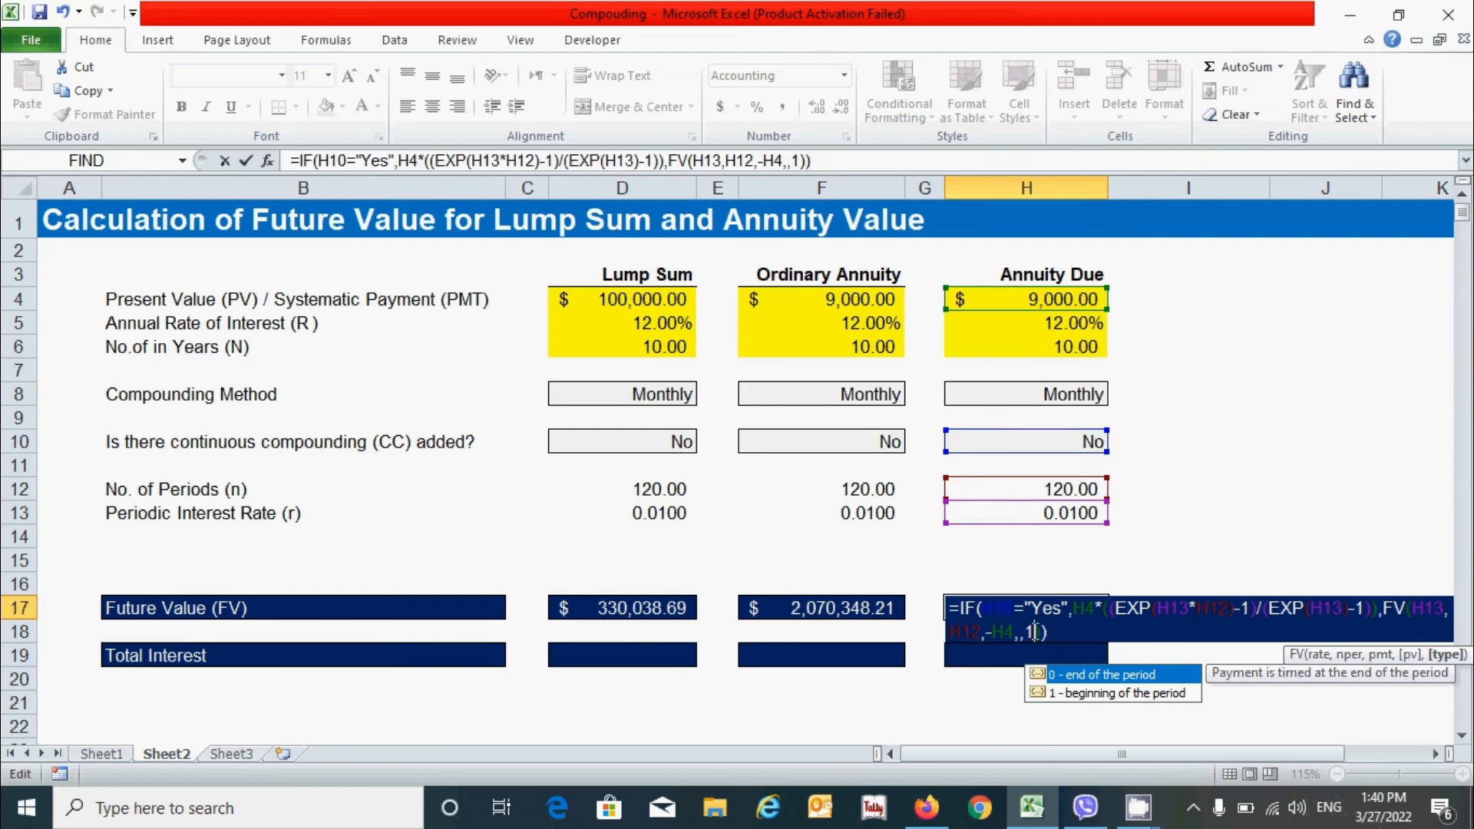
{"action": "left_click", "coordinate": [1078, 631]}
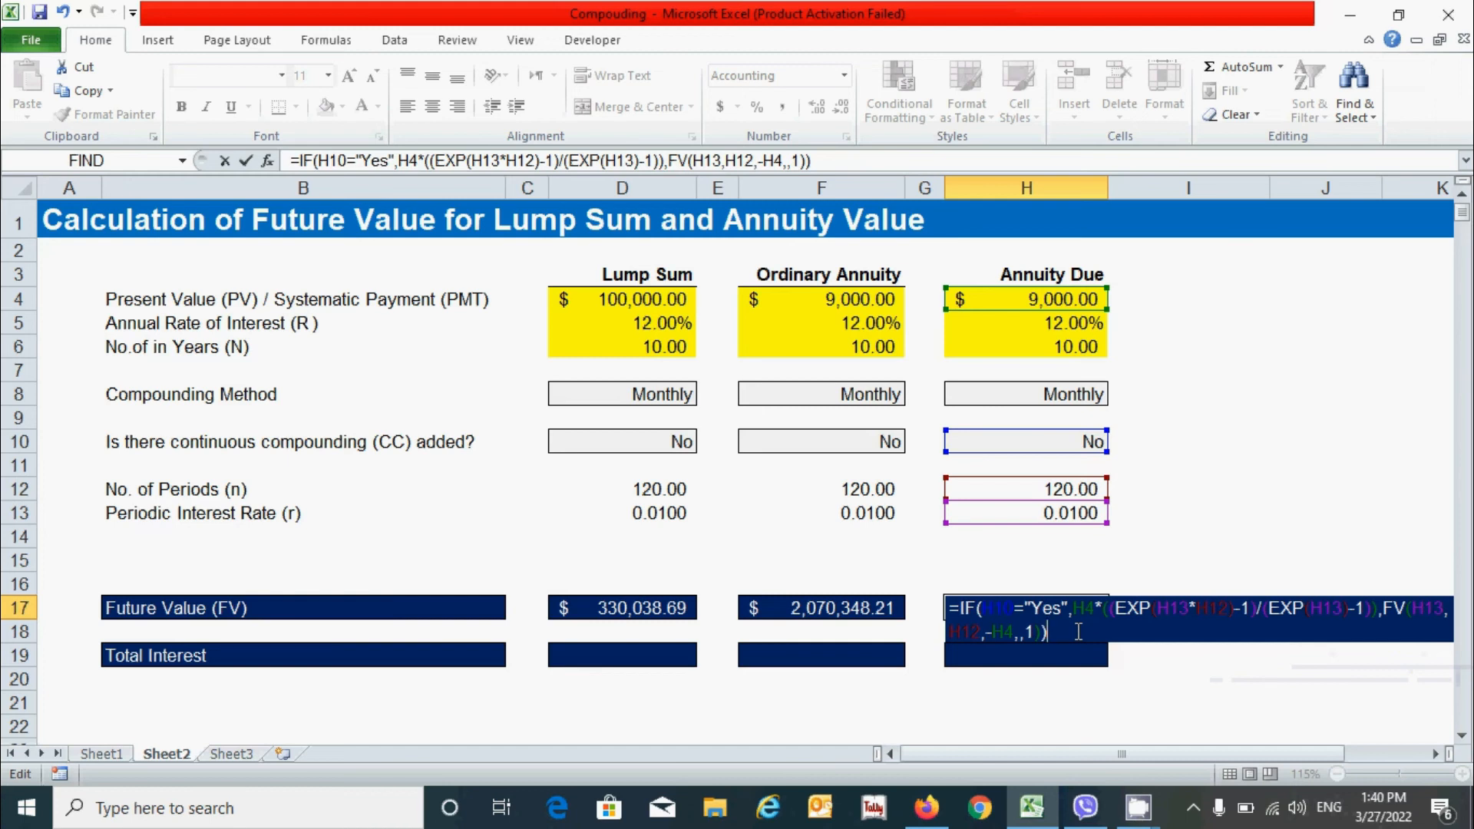
{"action": "key", "text": "Return"}
{"action": "left_click", "coordinate": [1251, 604]}
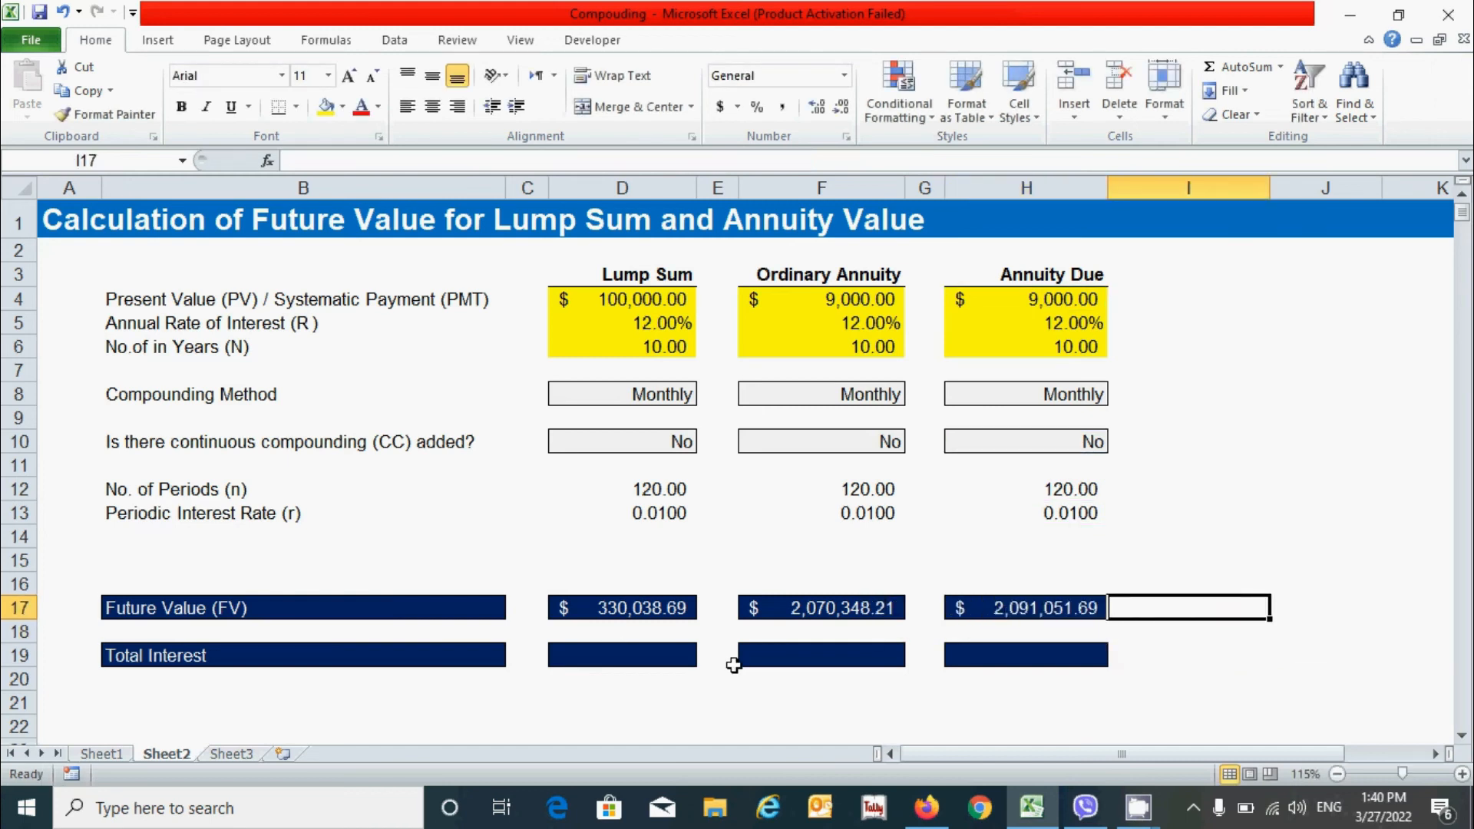
- Calculate the lump sum total interest in D19 with the formula =D17-D4
{"action": "left_click", "coordinate": [605, 657]}
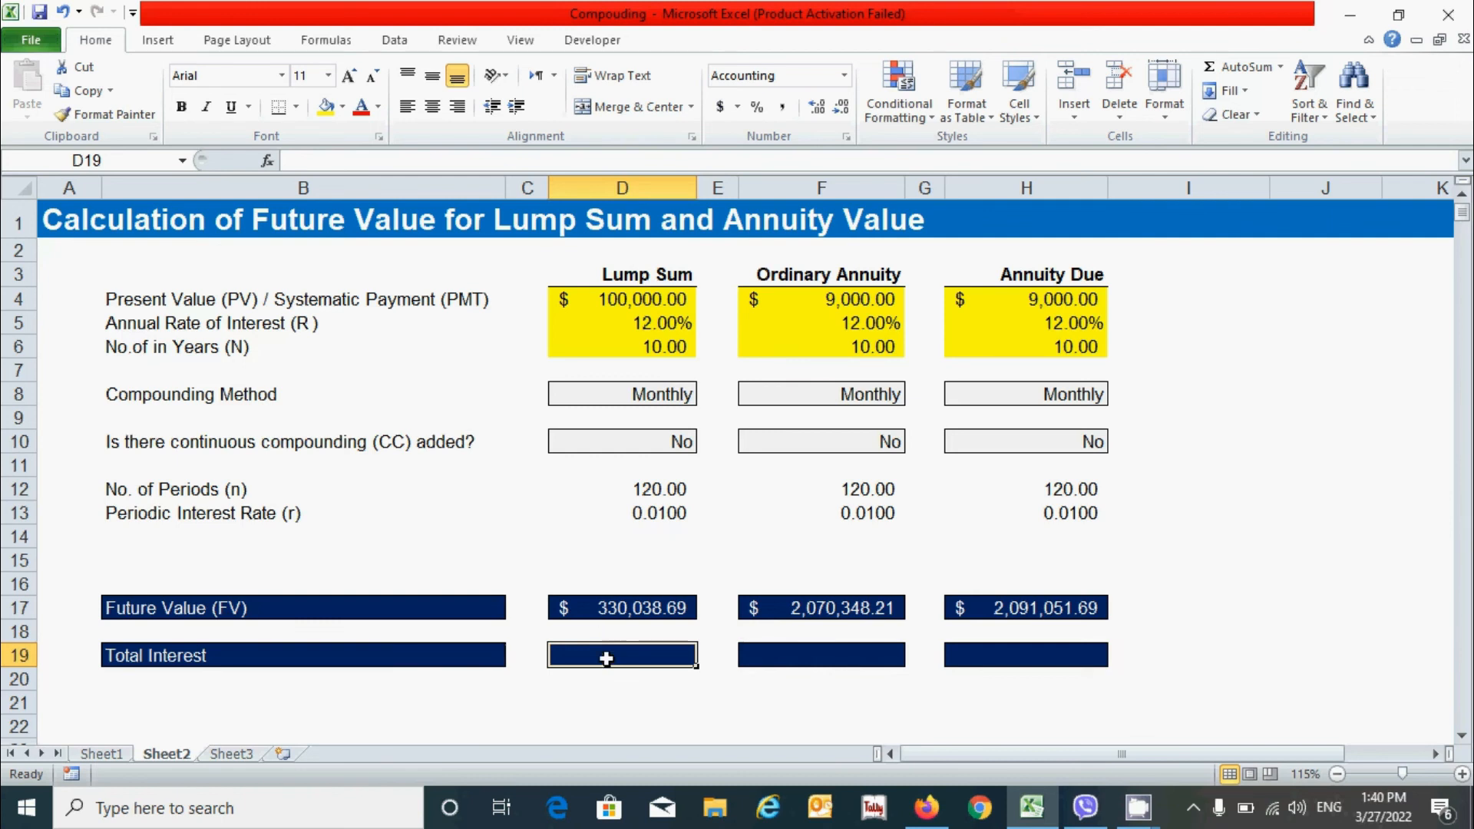
{"action": "type", "text": "="}
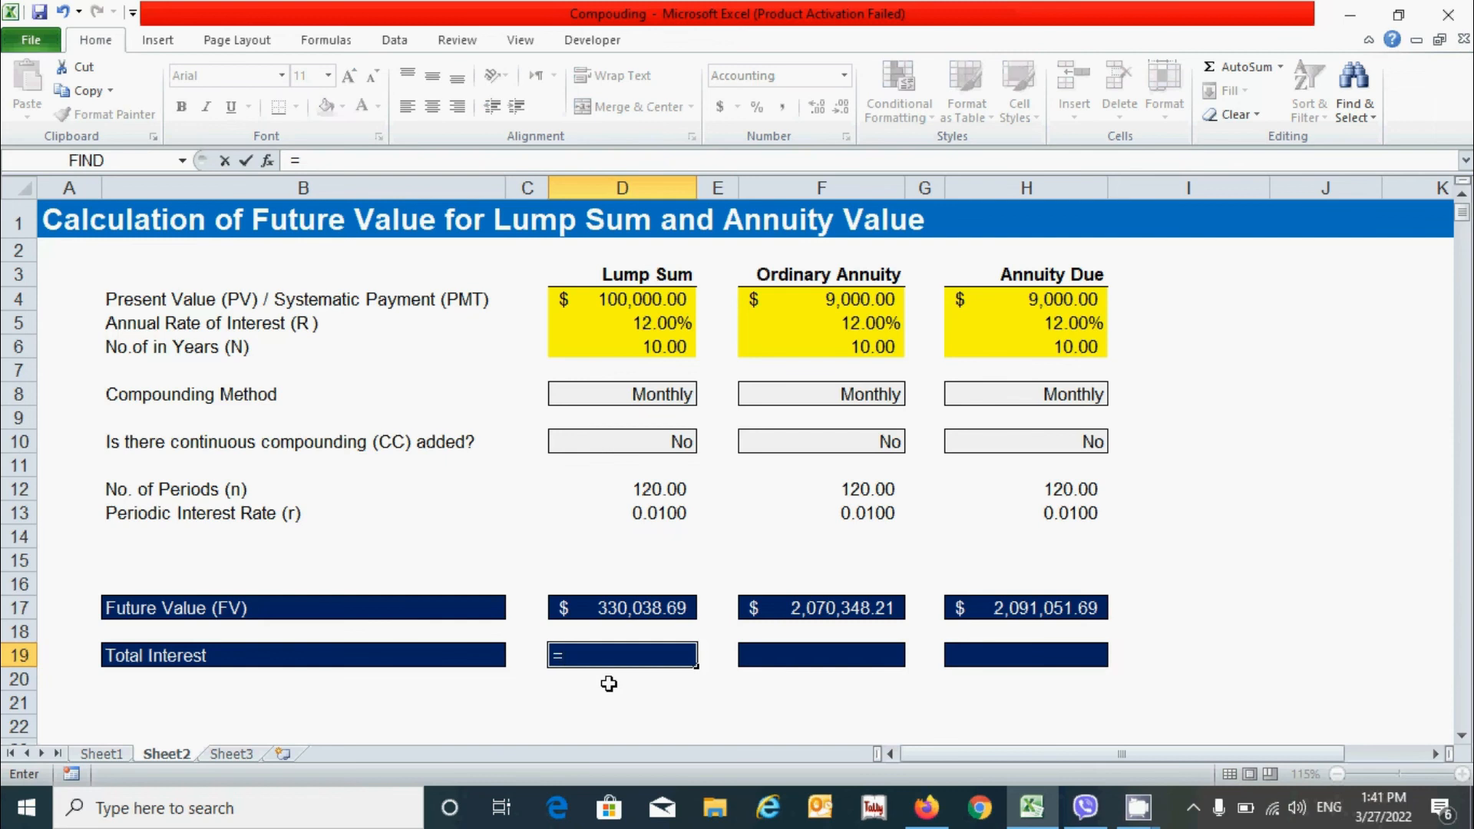
{"action": "left_click", "coordinate": [622, 612]}
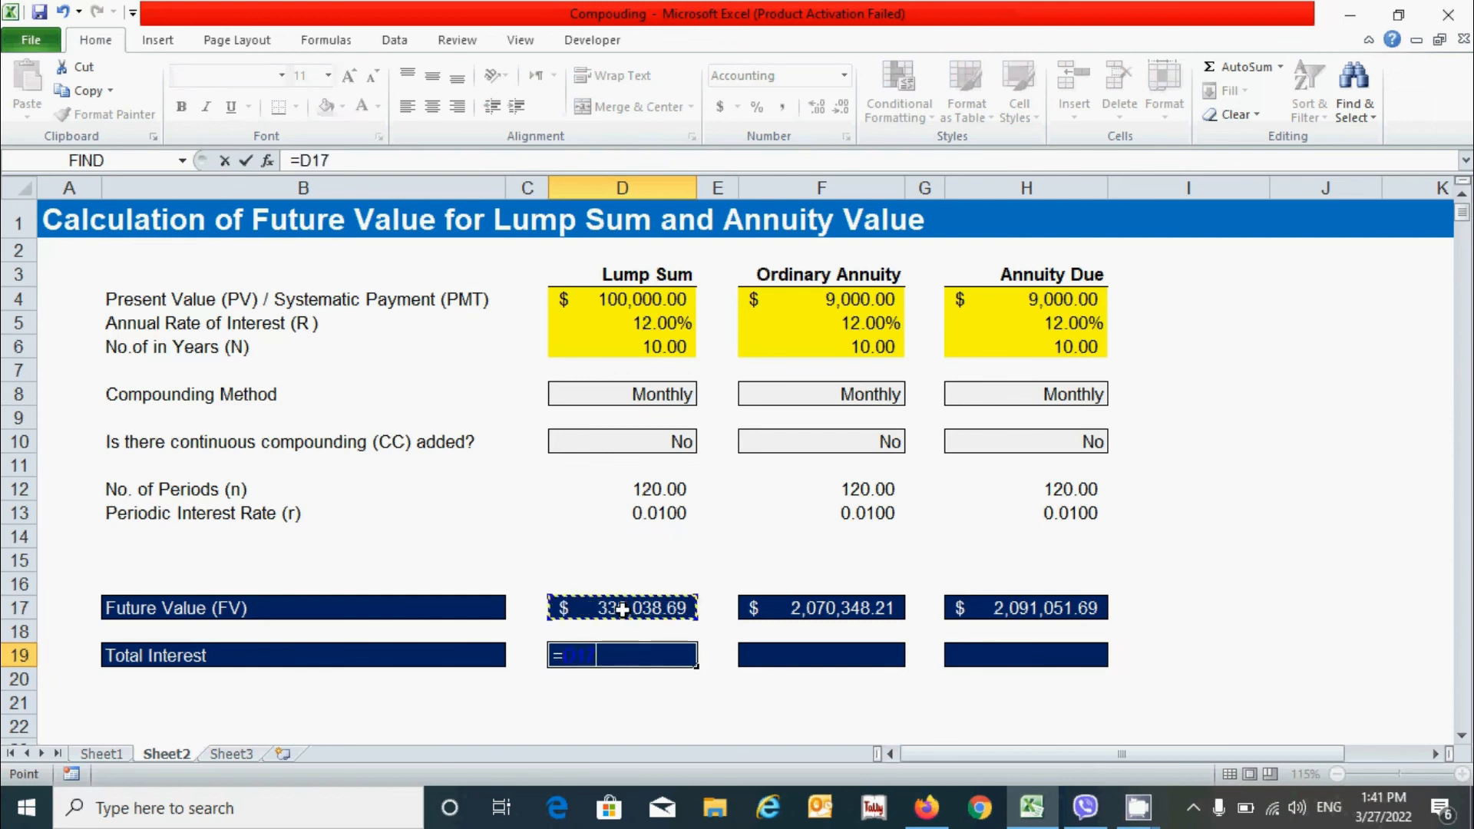
{"action": "type", "text": "-"}
{"action": "left_click", "coordinate": [609, 310]}
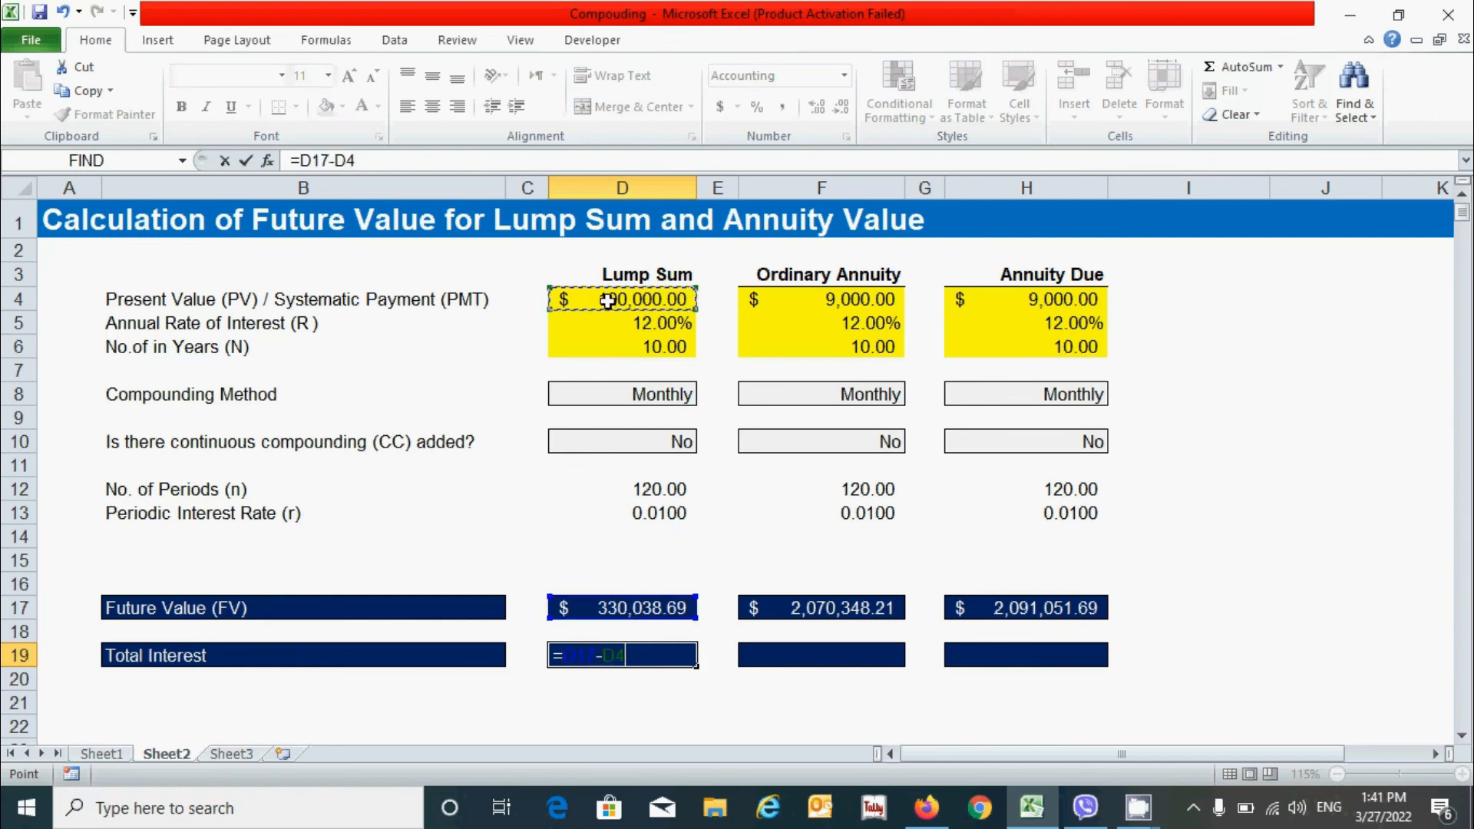
{"action": "key", "text": "Return"}
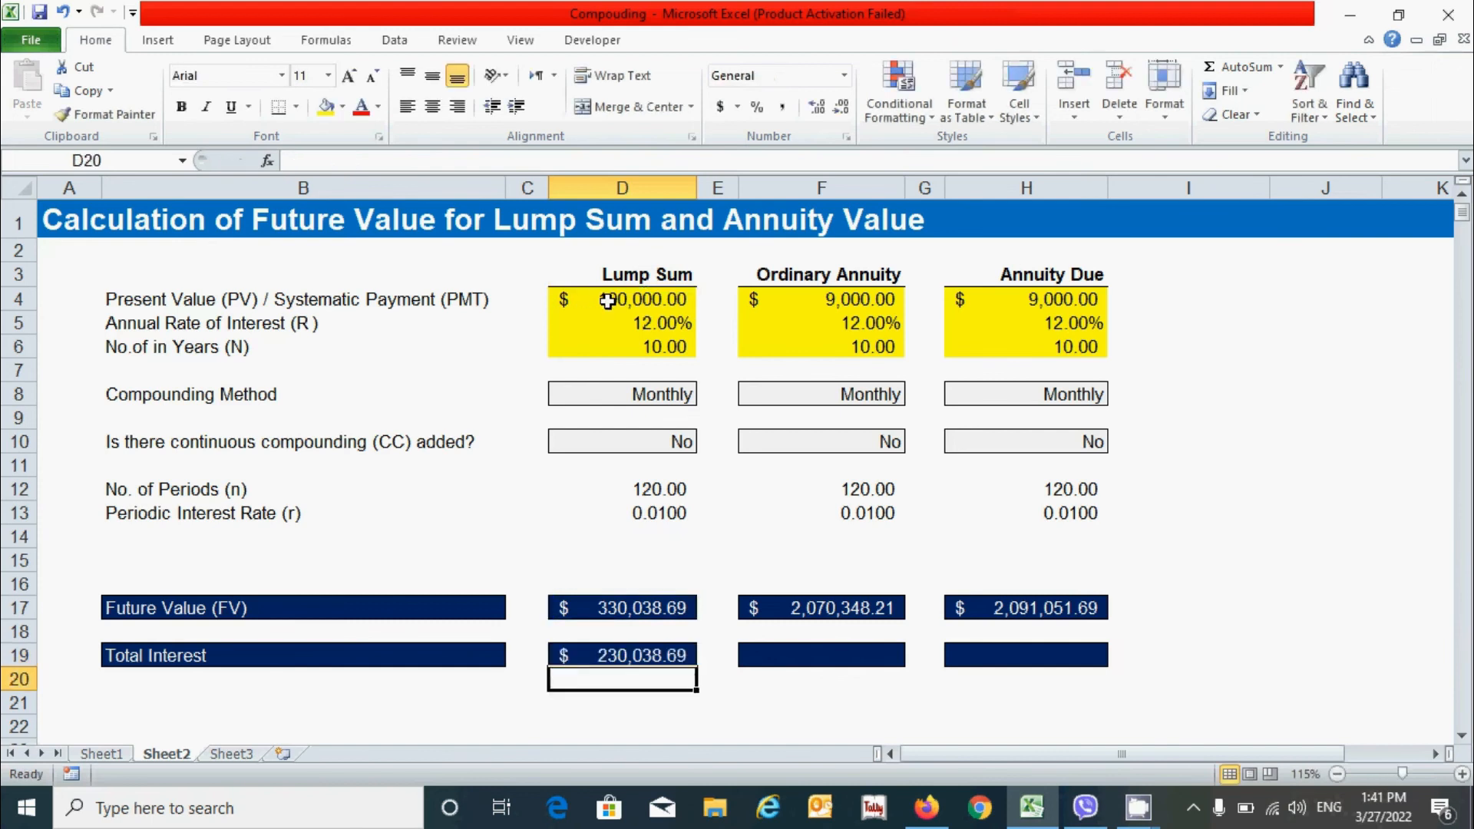
- Calculate the ordinary annuity total interest in F19 with the formula =F17-(F4*F12)
{"action": "left_click", "coordinate": [817, 660]}
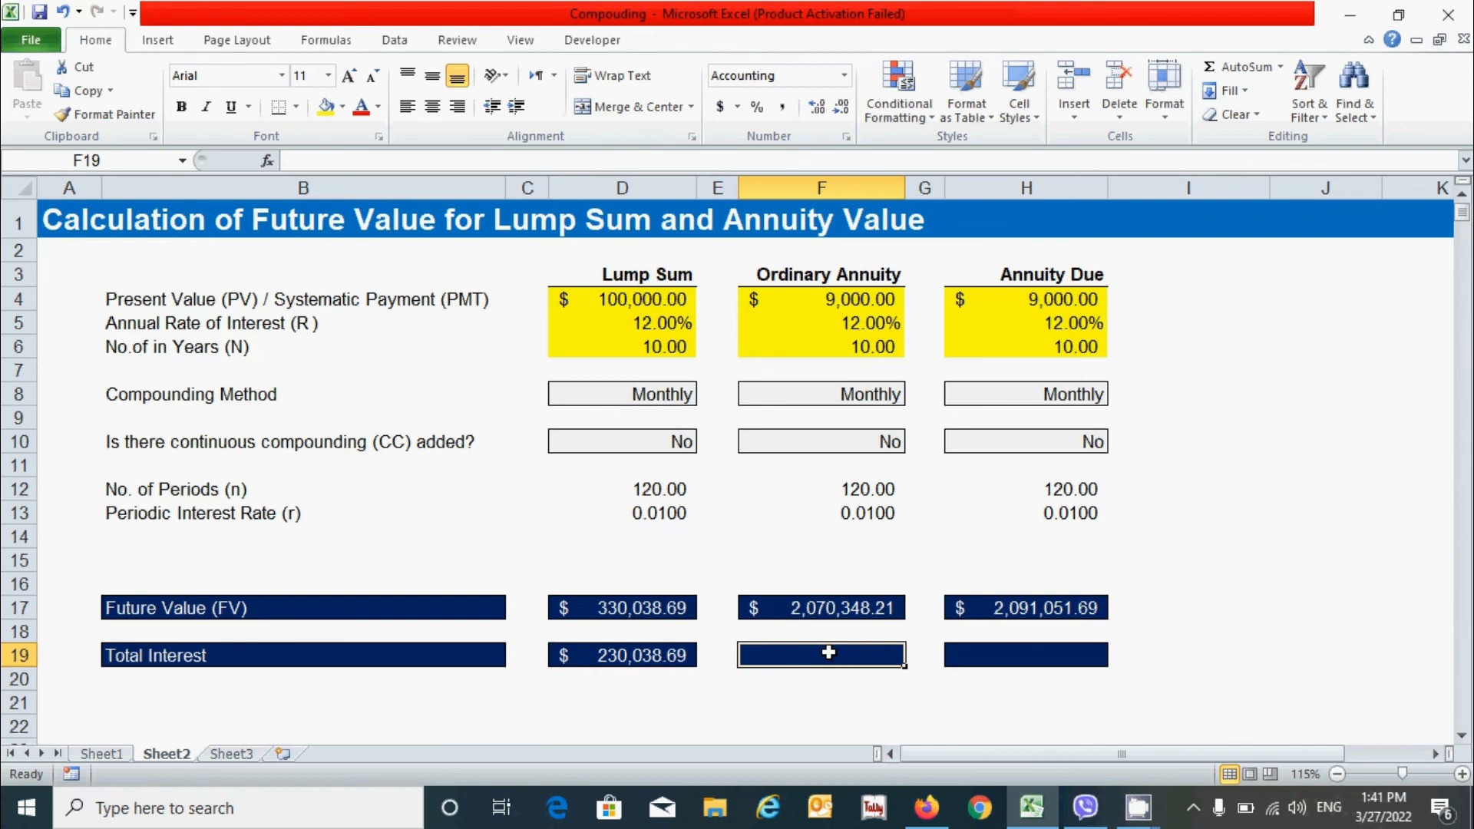
{"action": "type", "text": "="}
{"action": "left_click", "coordinate": [821, 607]}
{"action": "type", "text": "-"}
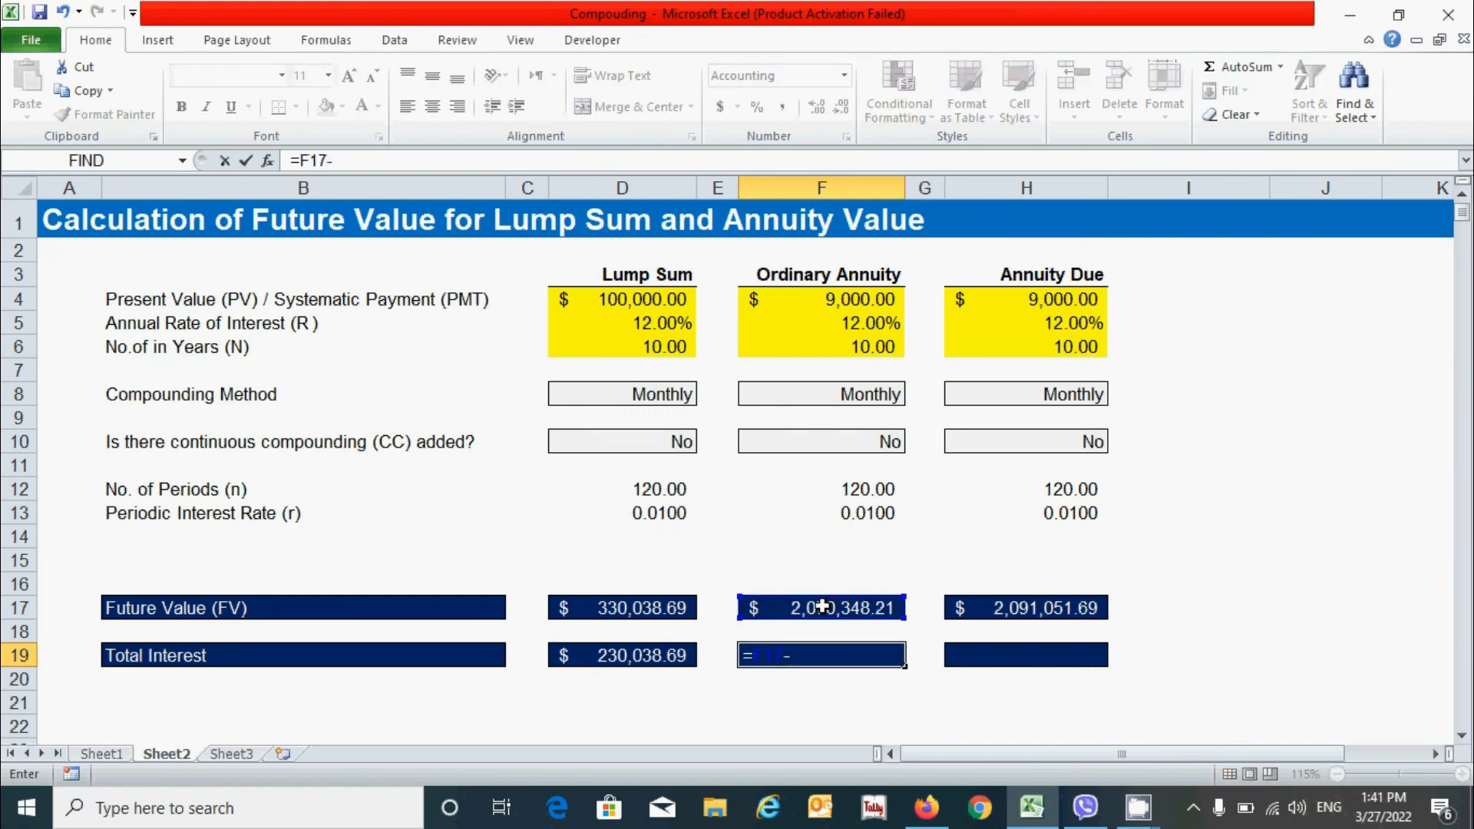
{"action": "type", "text": "("}
{"action": "left_click", "coordinate": [832, 300]}
{"action": "type", "text": "*"}
{"action": "left_click", "coordinate": [864, 489]}
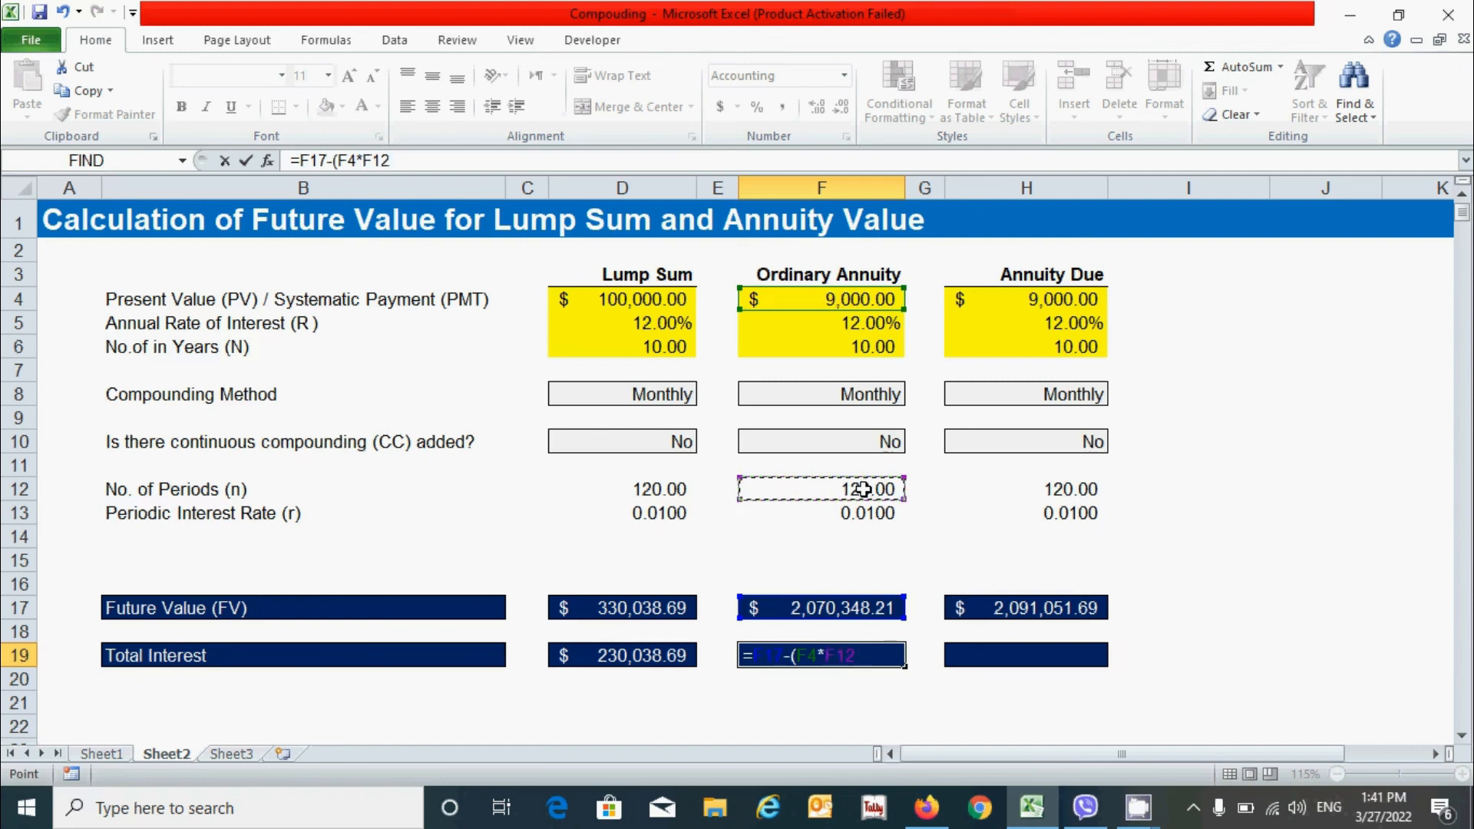
{"action": "type", "text": ")"}
{"action": "key", "text": "Return"}
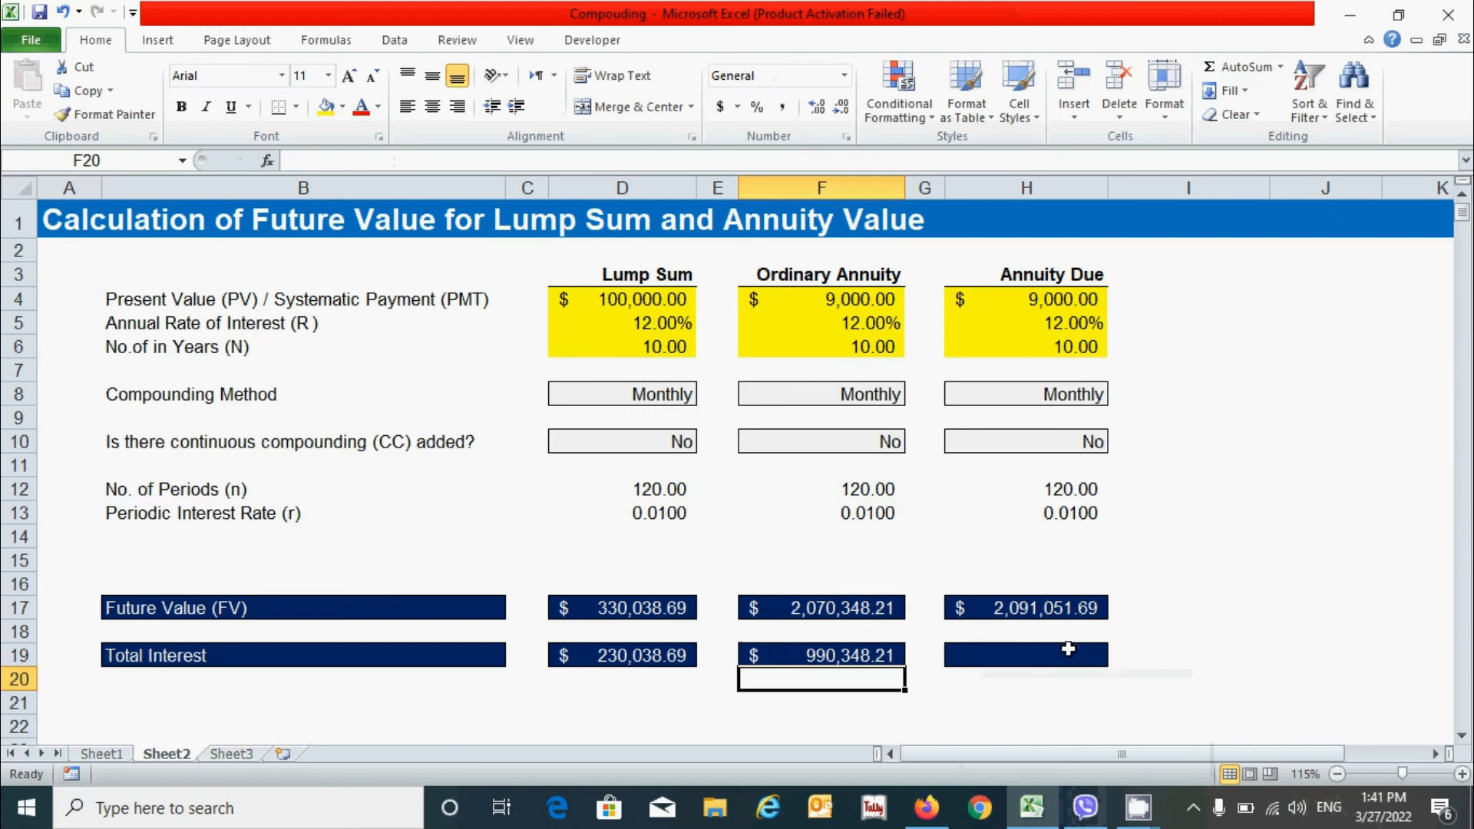
- Copy the total interest formula from F19 to the annuity due cell H19
{"action": "left_click", "coordinate": [837, 656]}
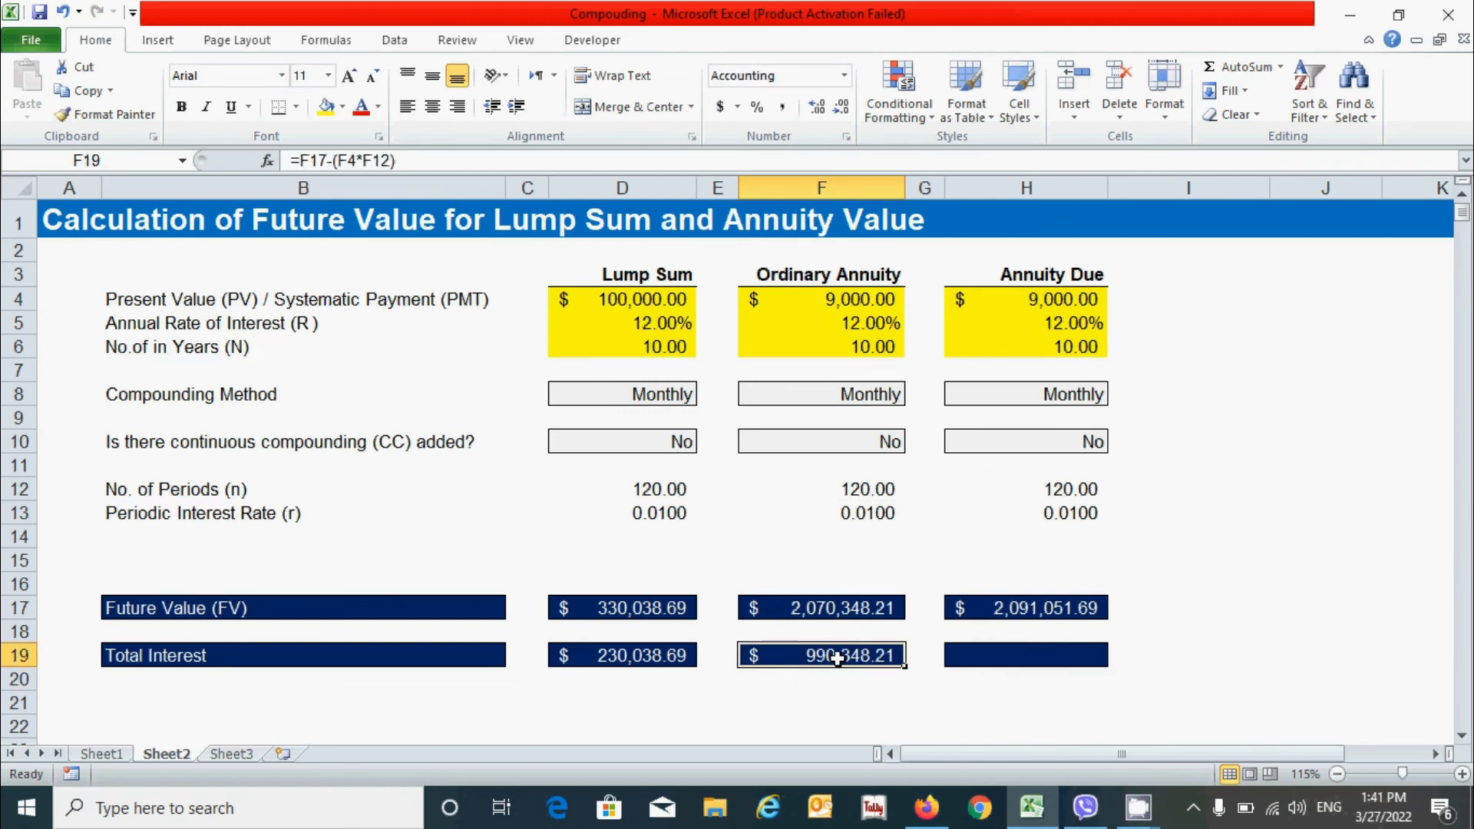
{"action": "key", "text": "ctrl+c"}
{"action": "left_click", "coordinate": [1048, 655]}
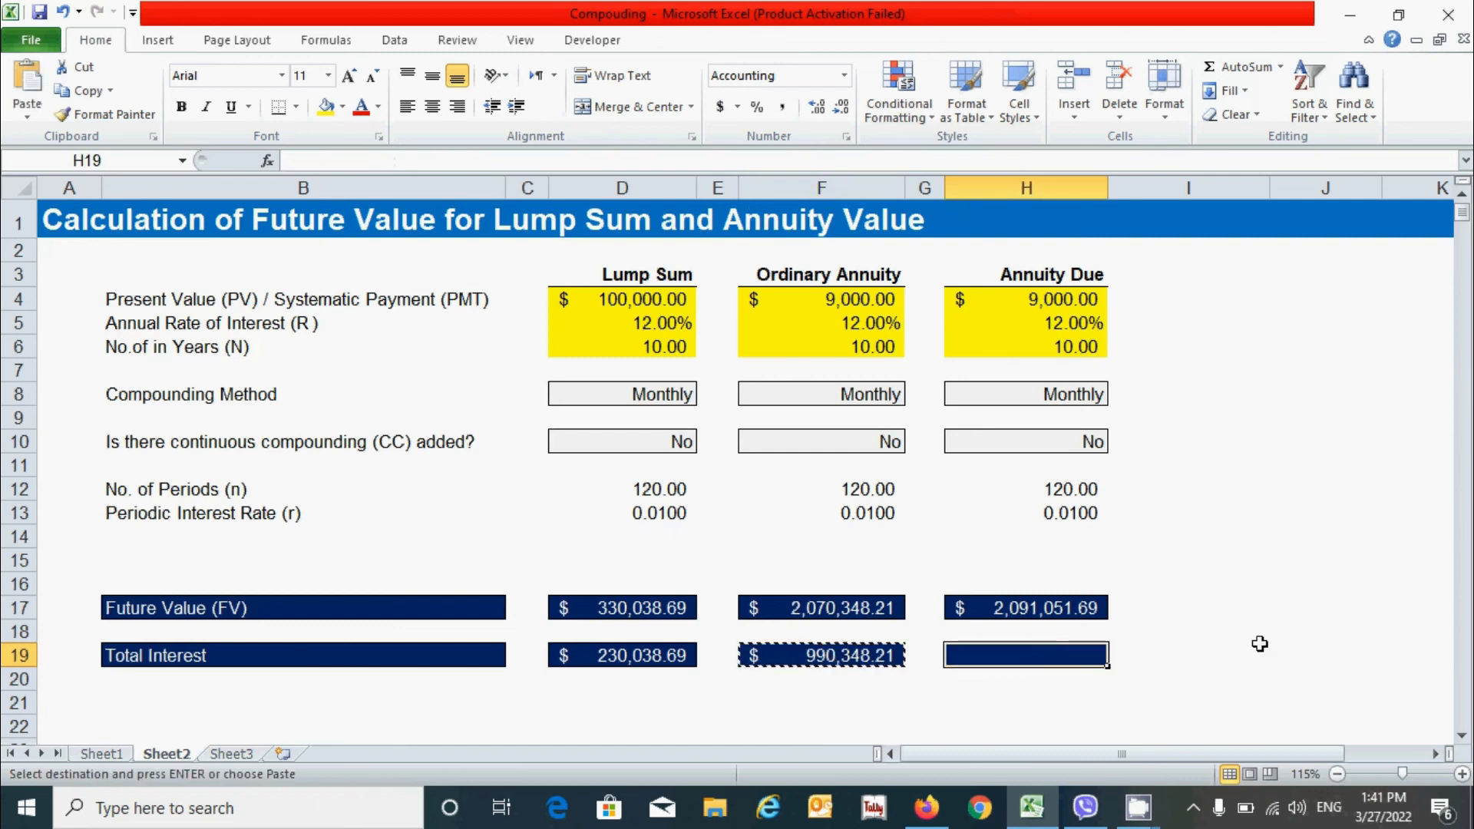
{"action": "key", "text": "ctrl+v"}
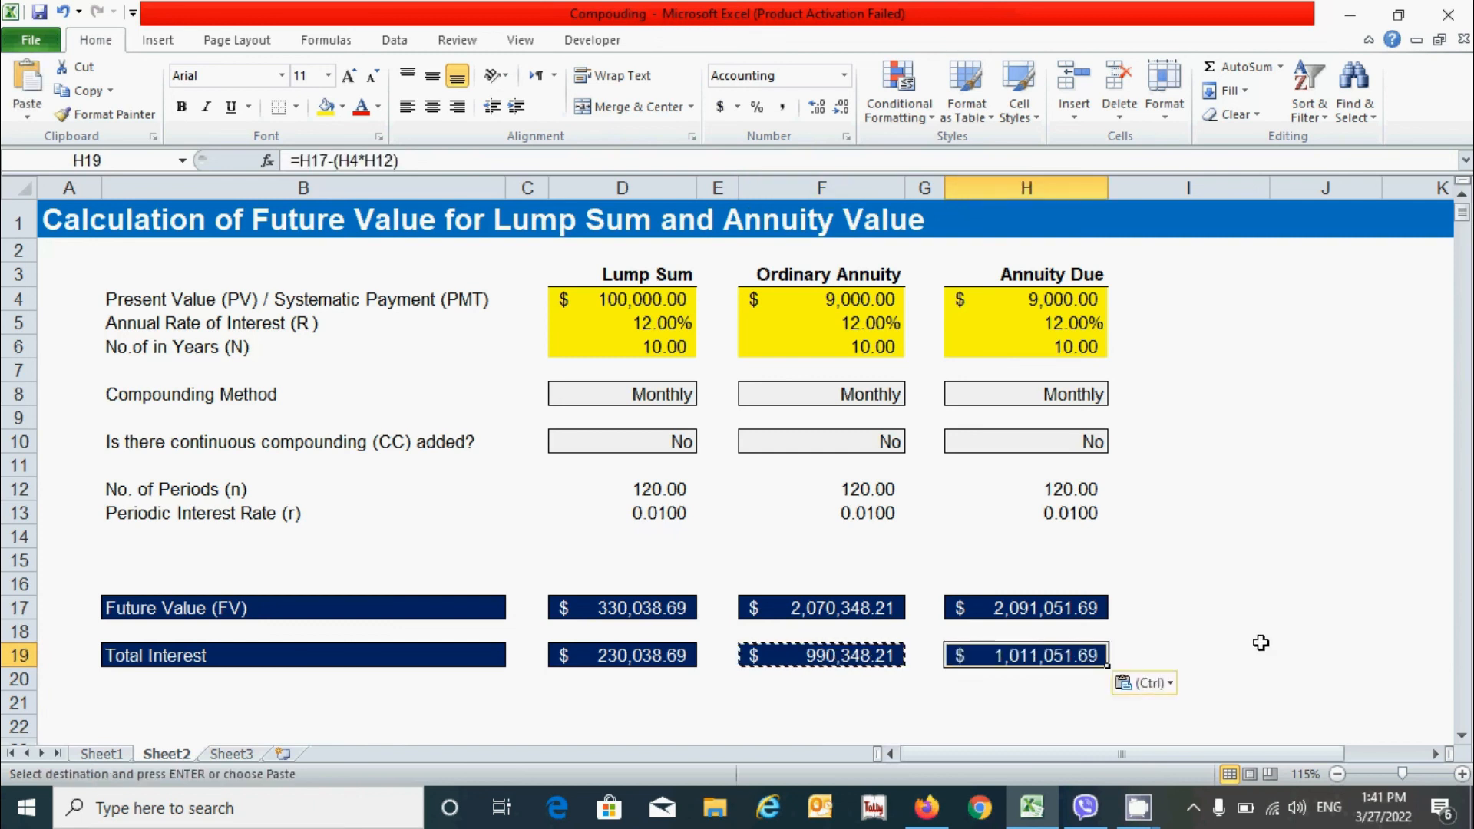
{"action": "key", "text": "Escape"}
{"action": "left_click", "coordinate": [1323, 662]}
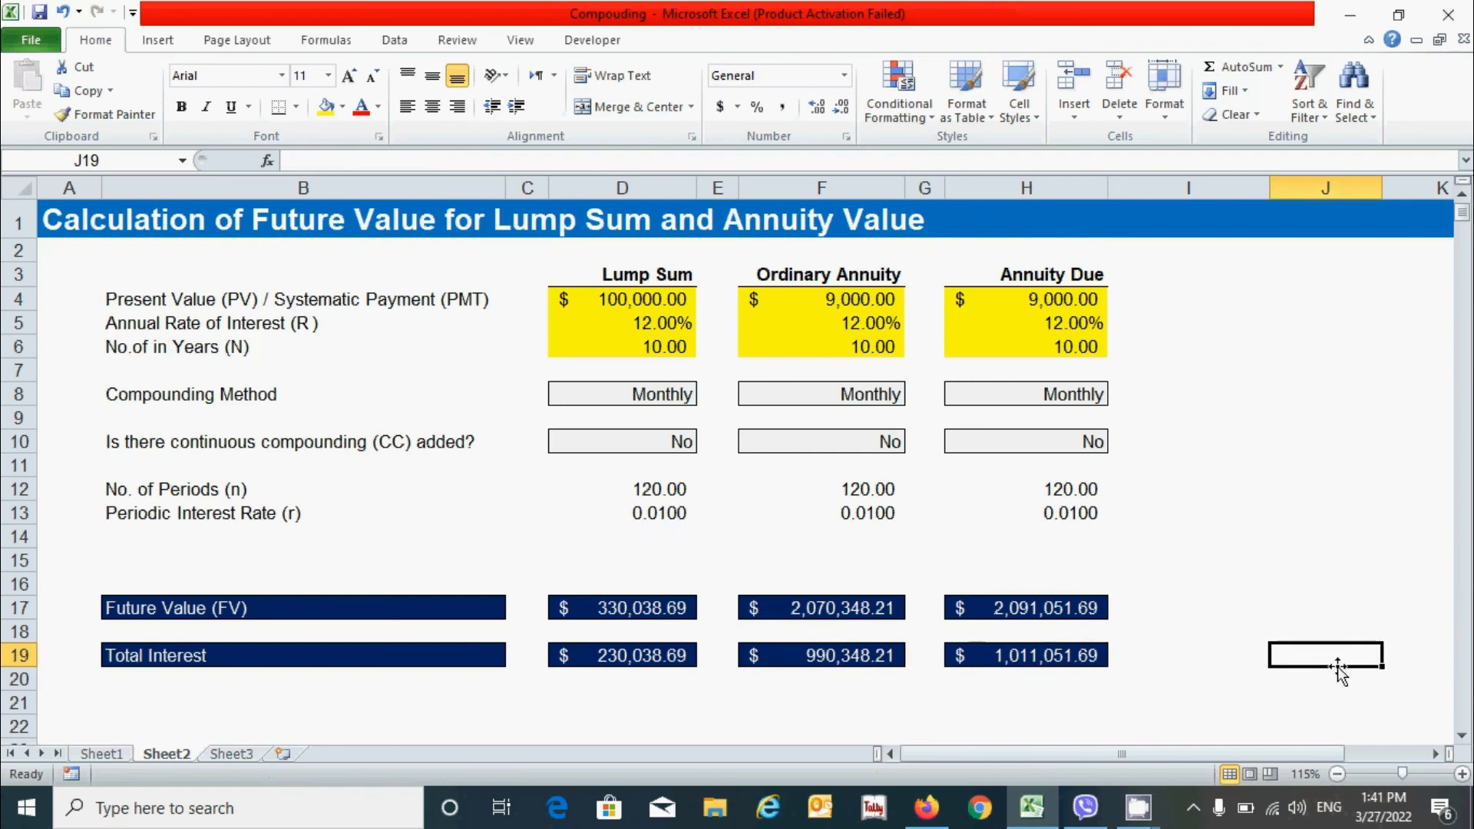
{"action": "left_click", "coordinate": [1313, 680]}
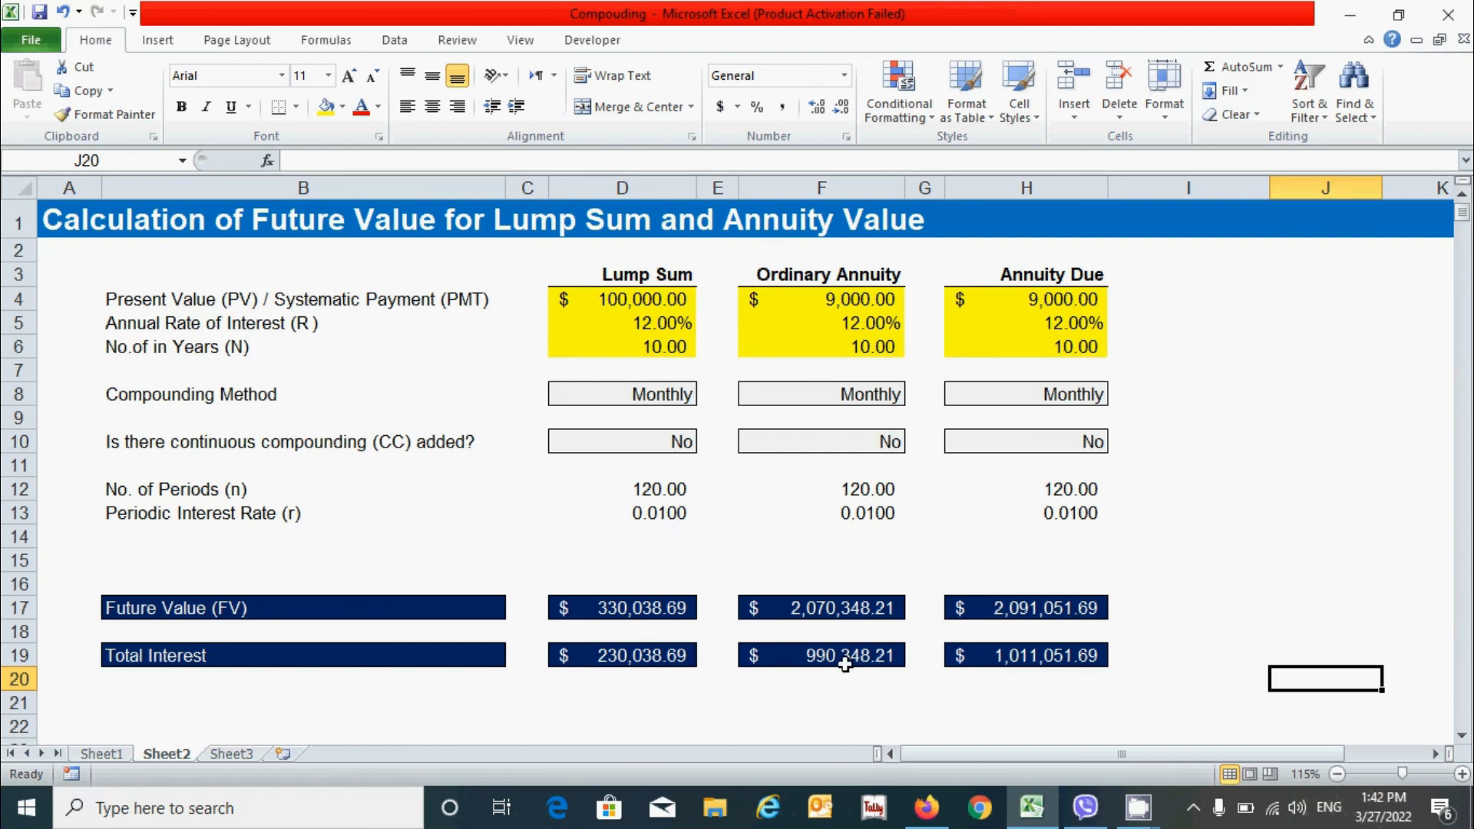
{"action": "left_click", "coordinate": [1232, 591]}
{"action": "left_click", "coordinate": [1288, 493]}
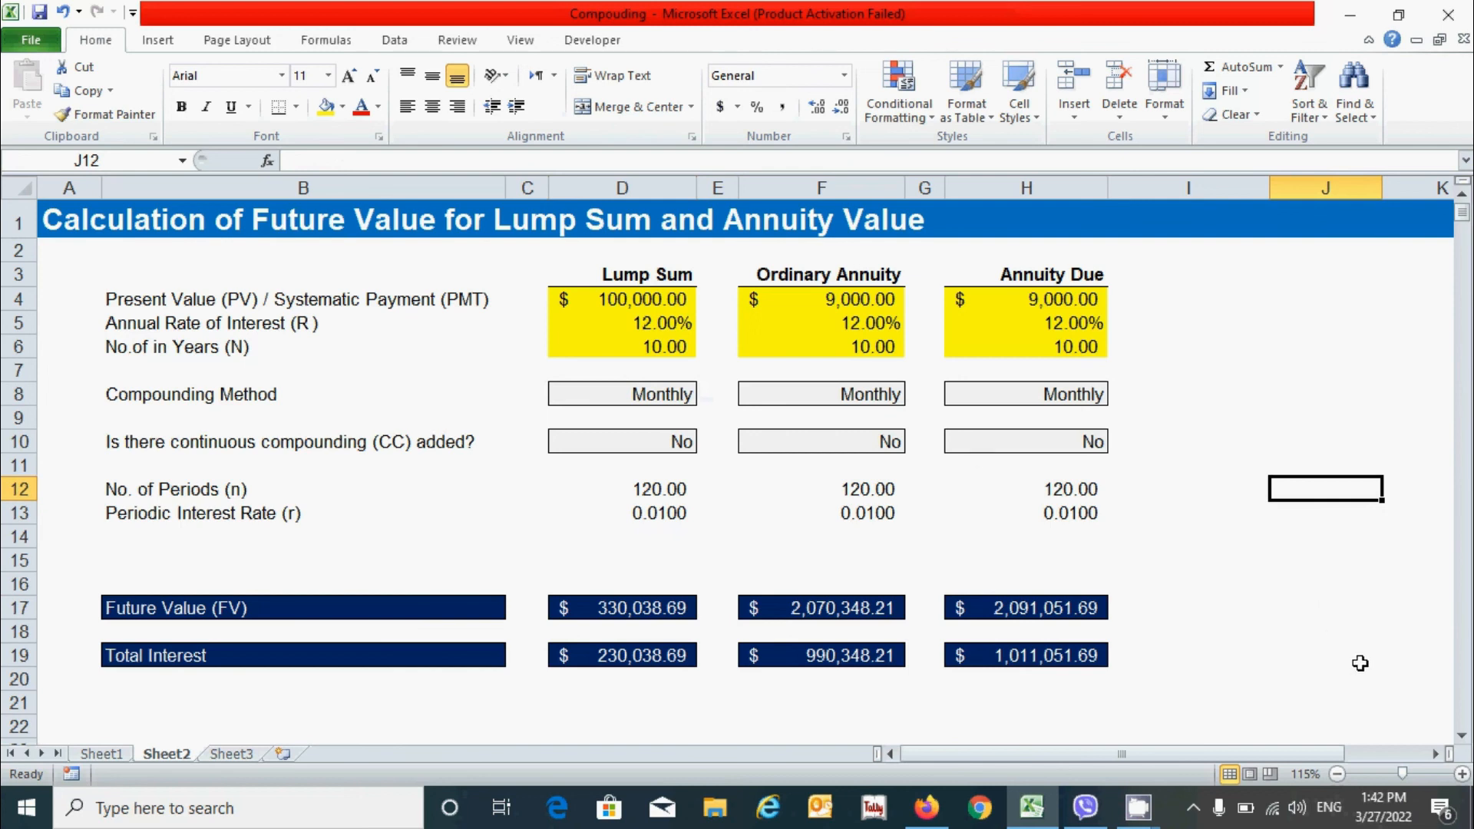
- Set the compounding method to Quarterly for the lump sum, ordinary annuity and annuity due in D8, F8 and H8
{"action": "left_click", "coordinate": [639, 390]}
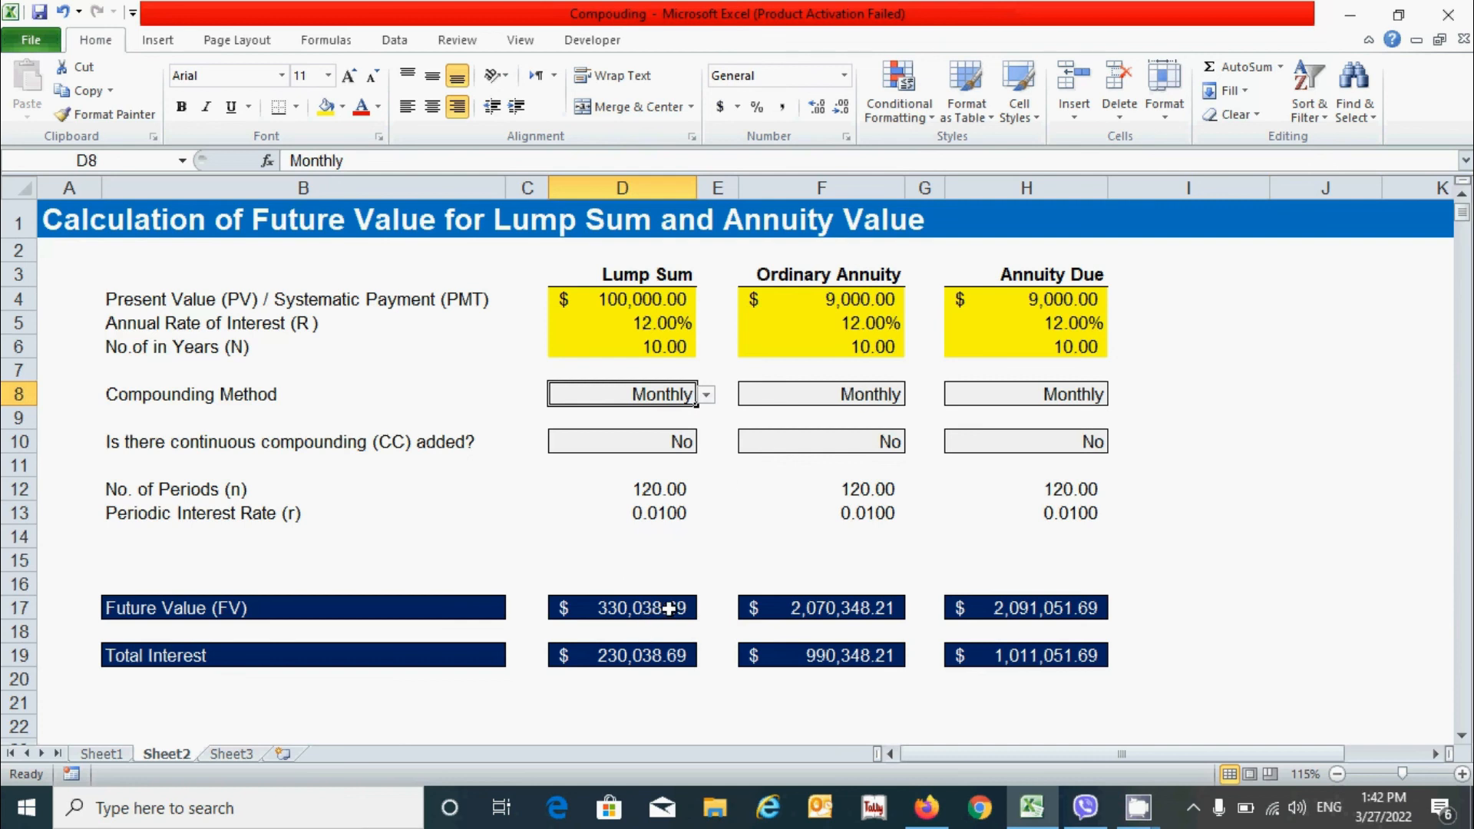
{"action": "left_click", "coordinate": [707, 395]}
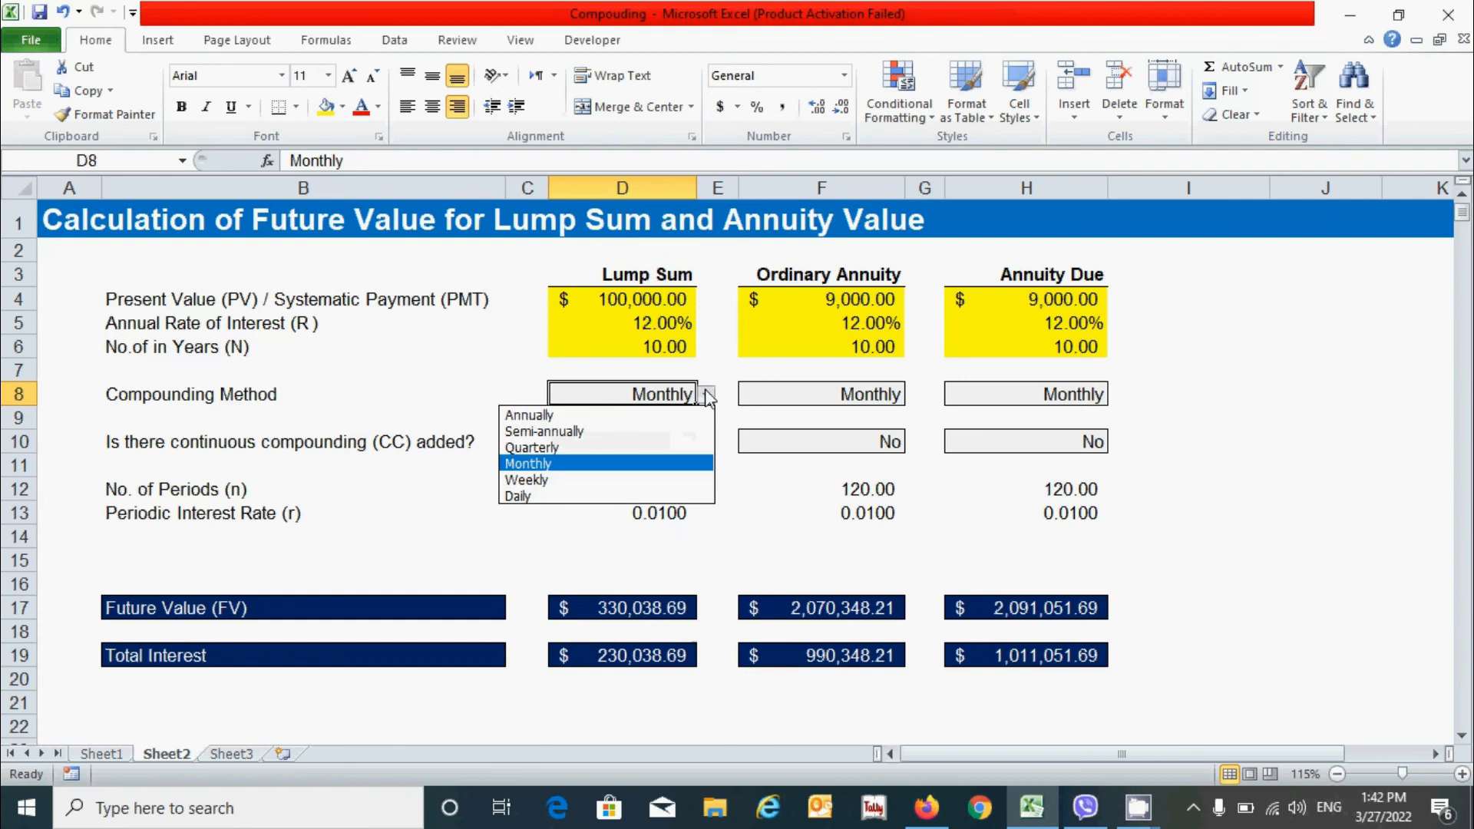
{"action": "left_click", "coordinate": [558, 448]}
{"action": "left_click", "coordinate": [843, 399]}
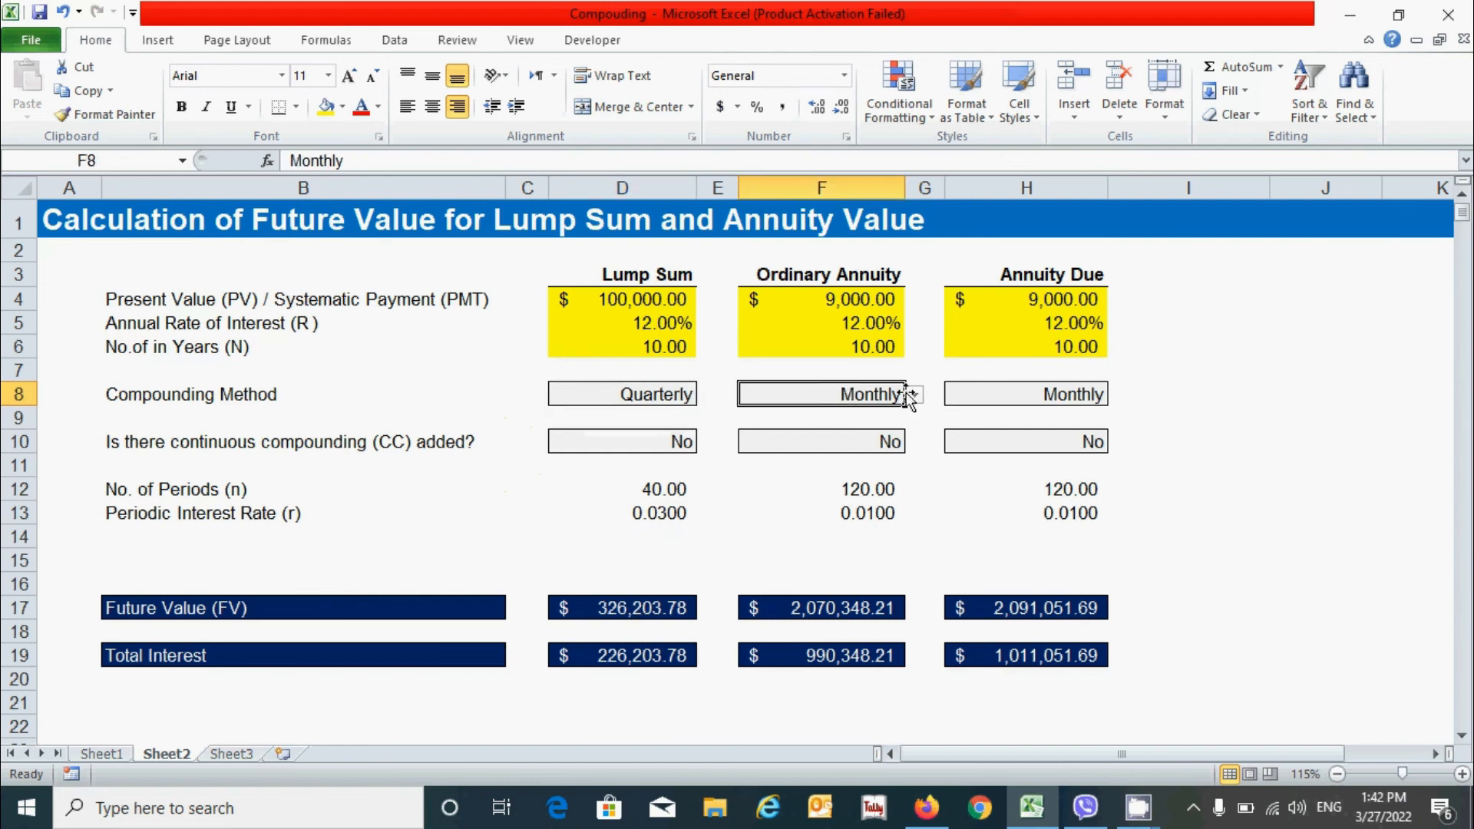
{"action": "left_click", "coordinate": [913, 396]}
{"action": "left_click", "coordinate": [765, 449]}
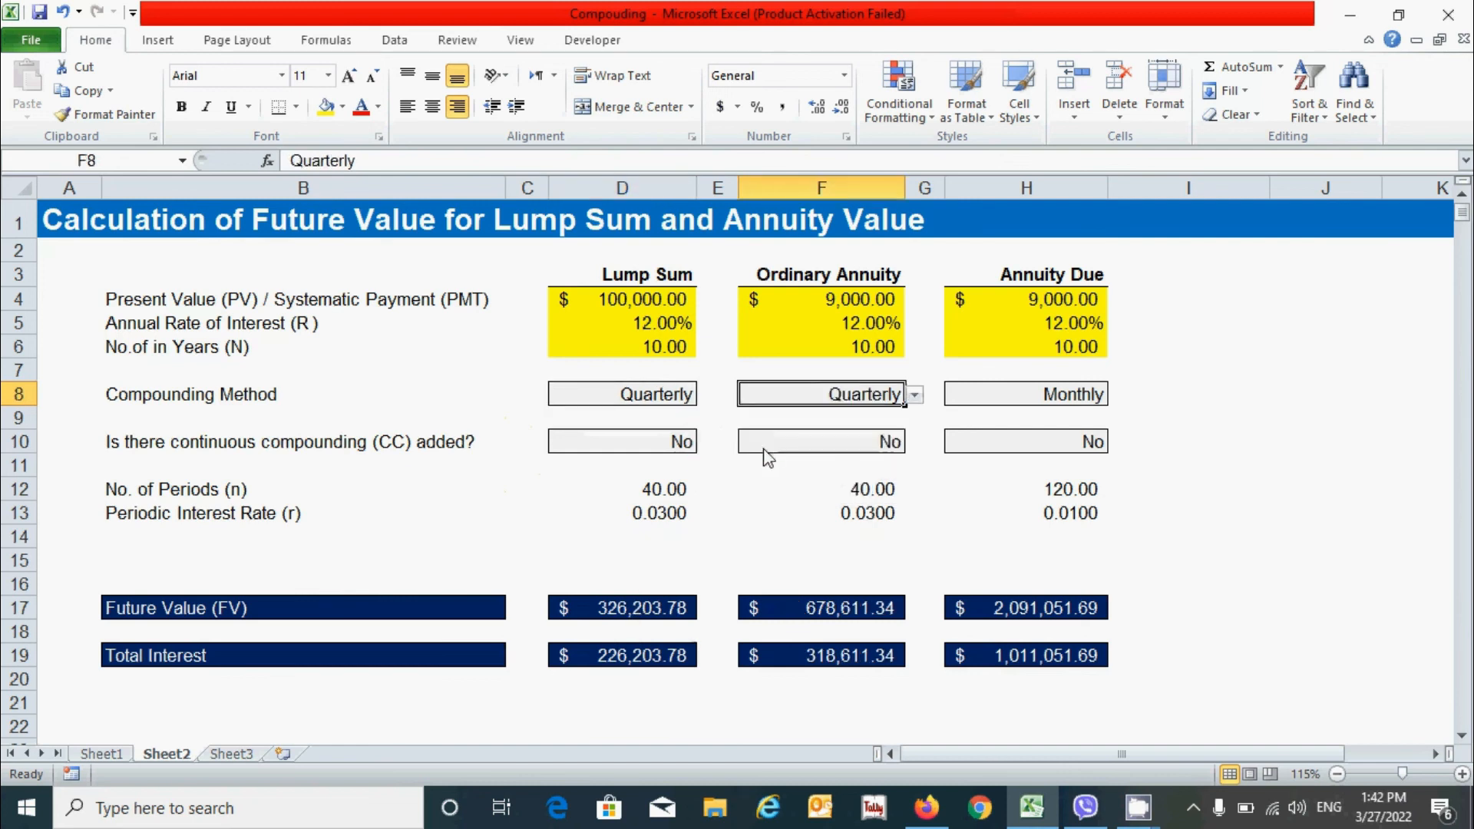
{"action": "left_click", "coordinate": [1097, 391]}
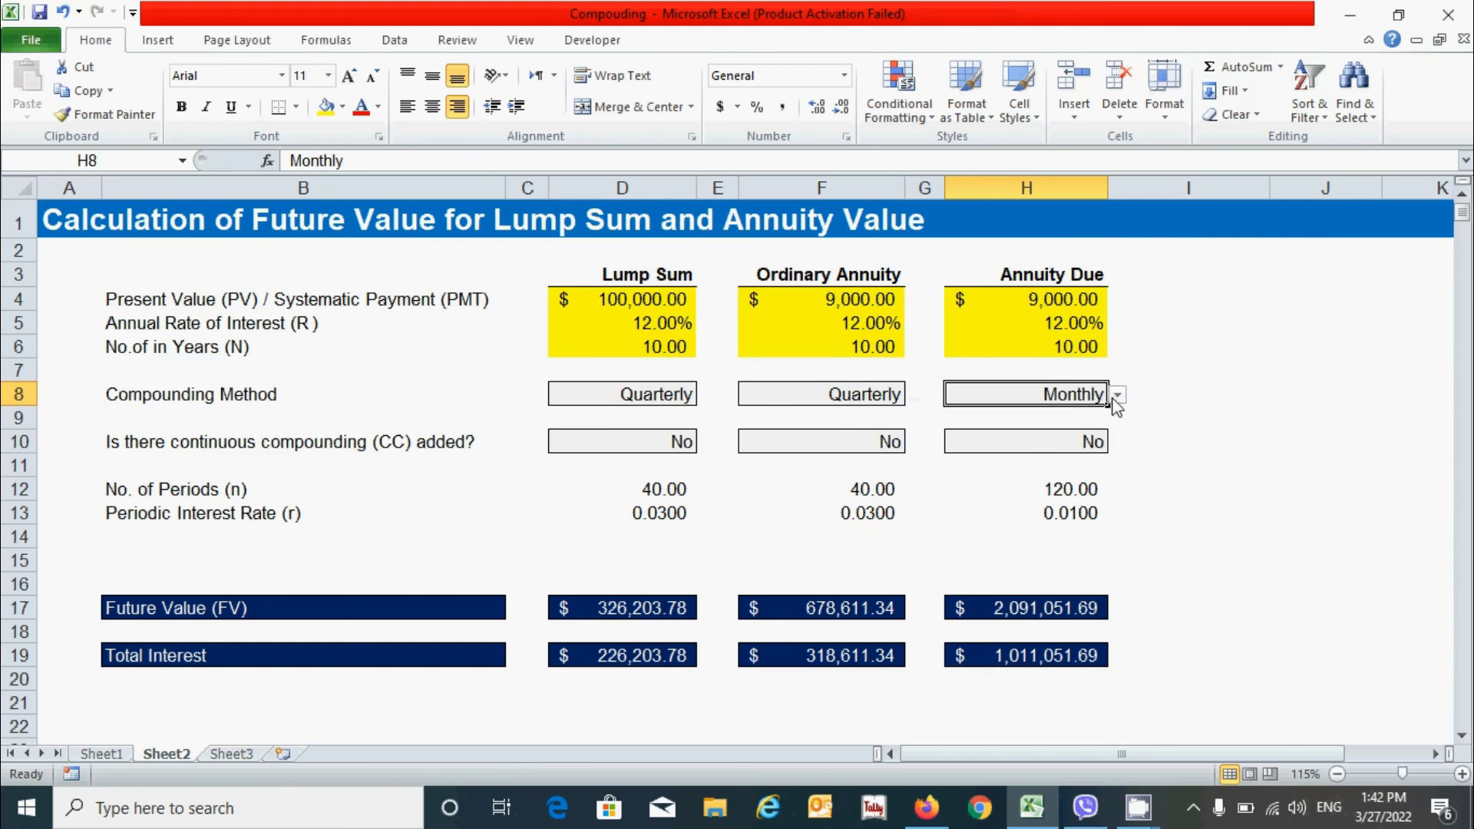
{"action": "left_click", "coordinate": [1117, 395]}
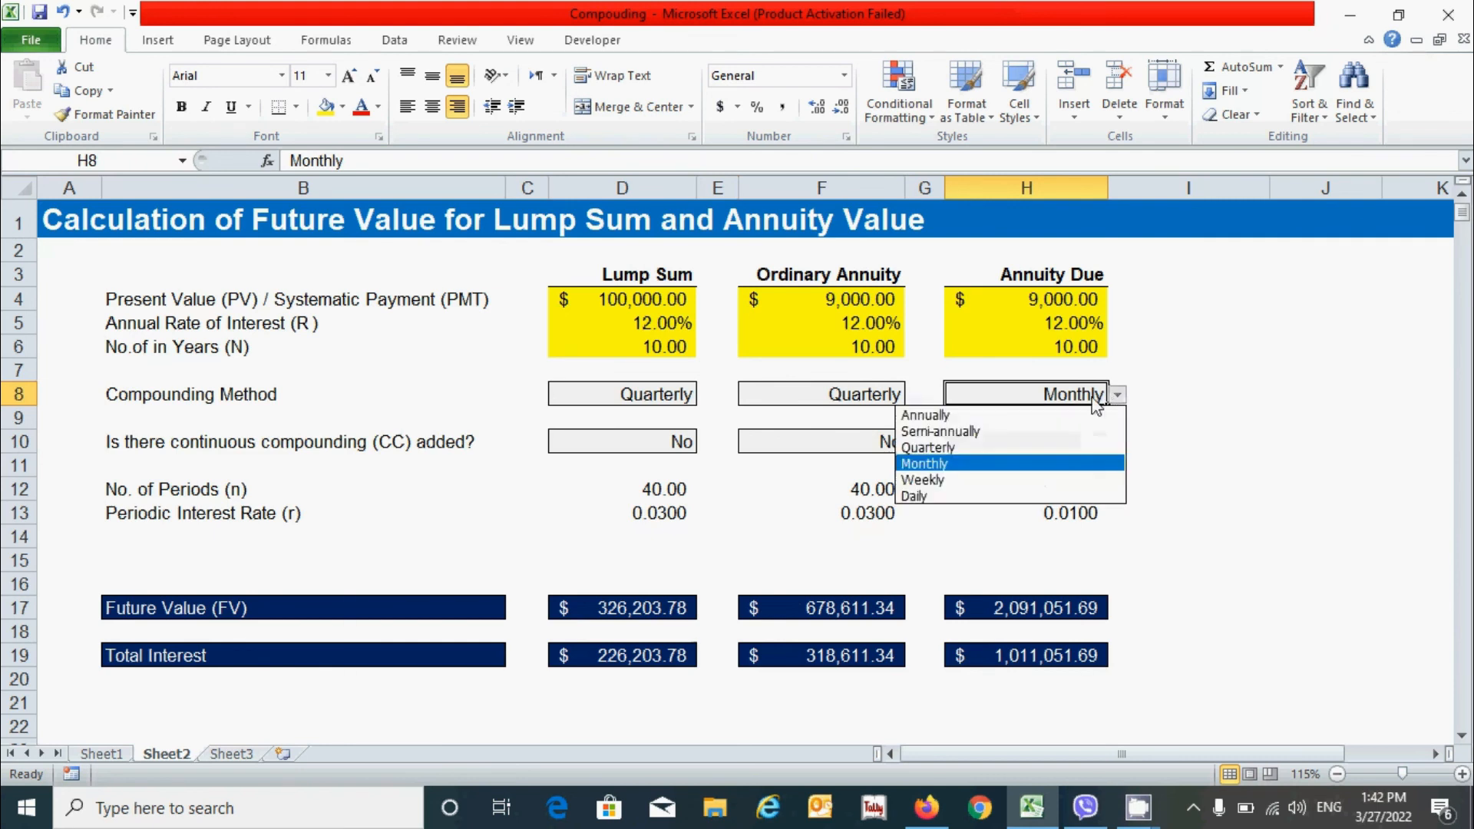
{"action": "left_click", "coordinate": [963, 453]}
{"action": "left_click", "coordinate": [1189, 513]}
- Set the continuous compounding option to Yes for the lump sum, ordinary annuity and annuity due in D10, F10 and H10
{"action": "left_click", "coordinate": [633, 443]}
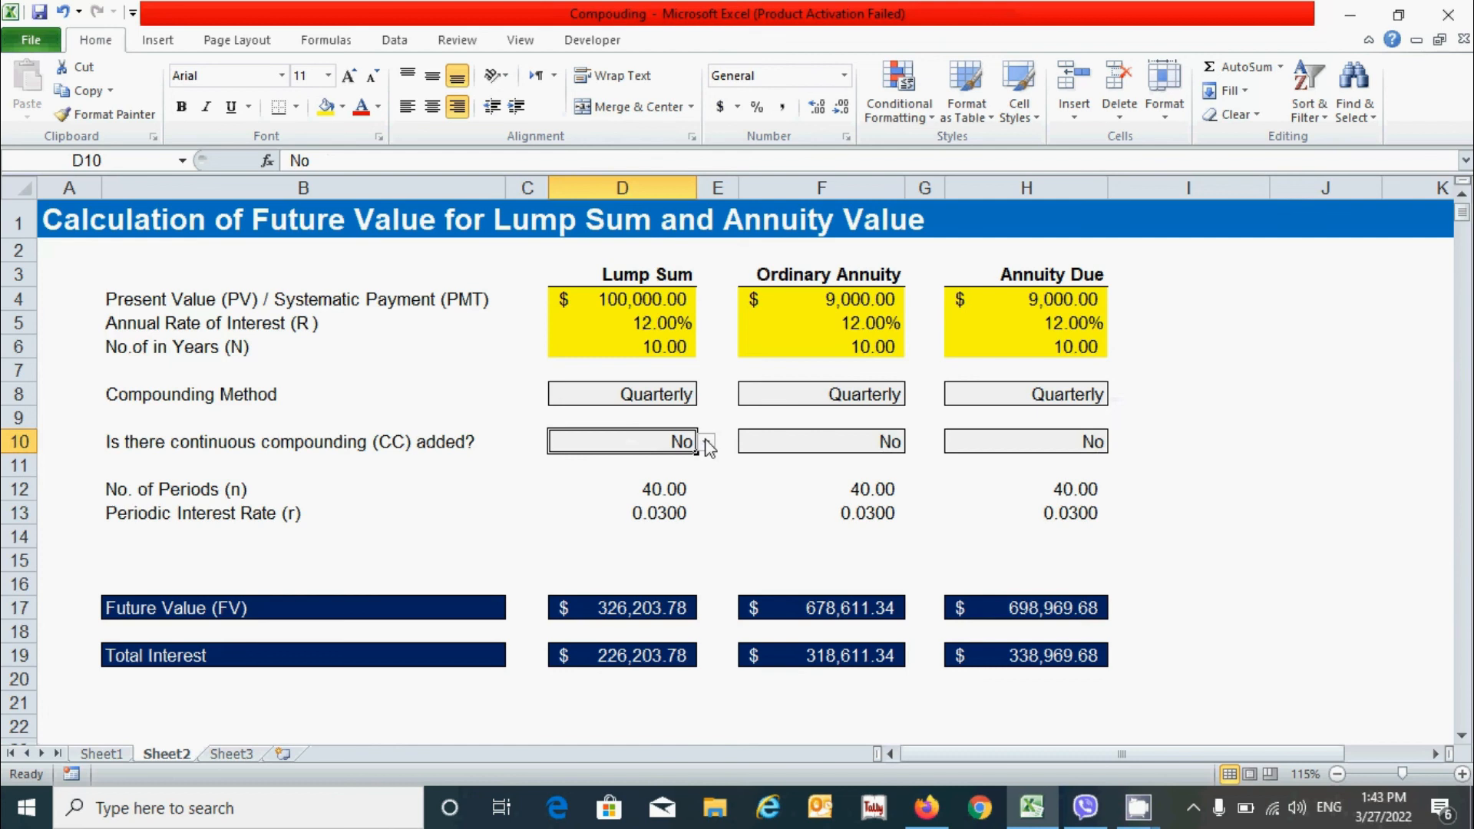
{"action": "left_click", "coordinate": [707, 443]}
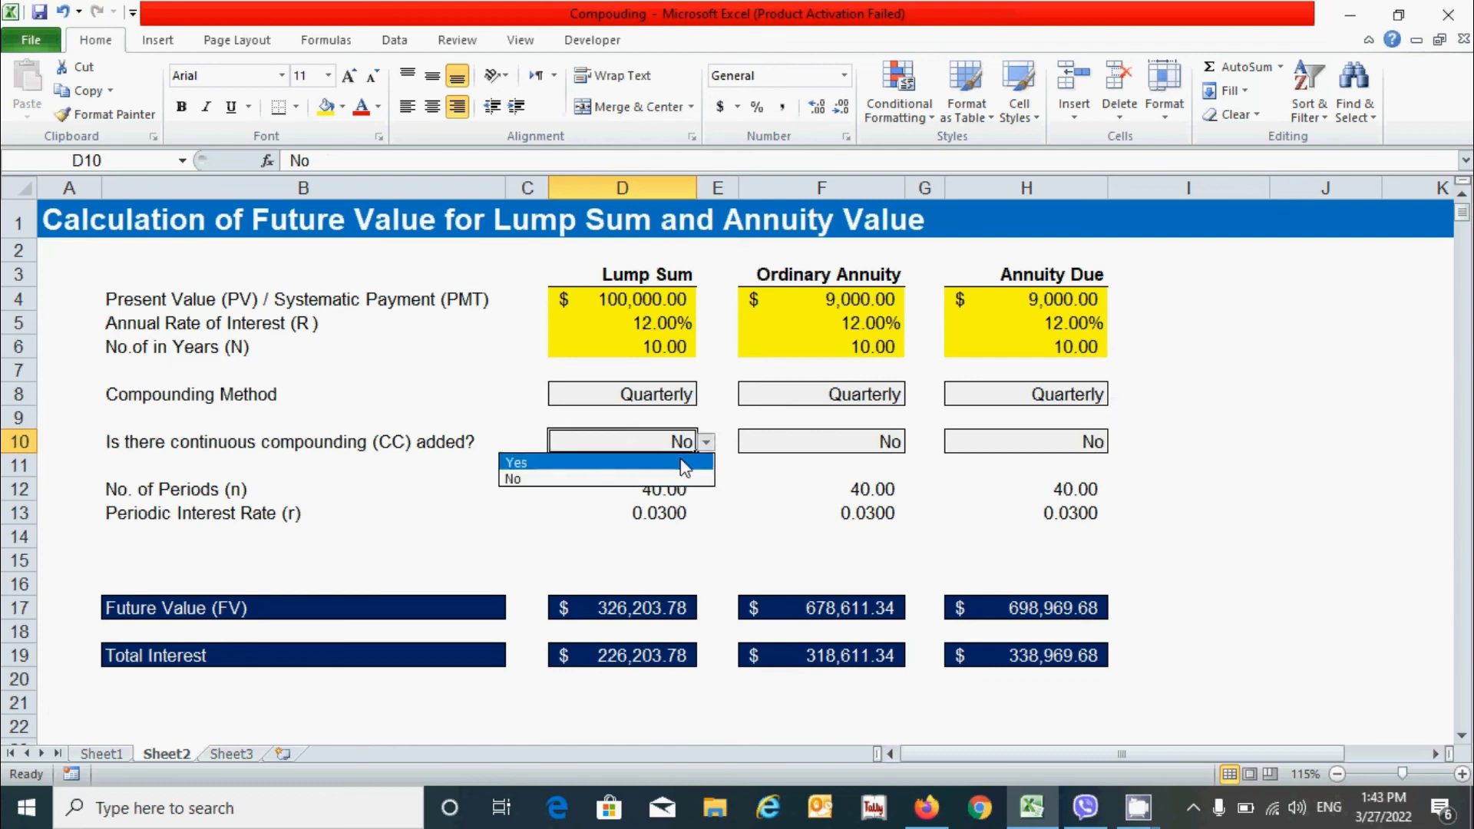
{"action": "left_click", "coordinate": [680, 460]}
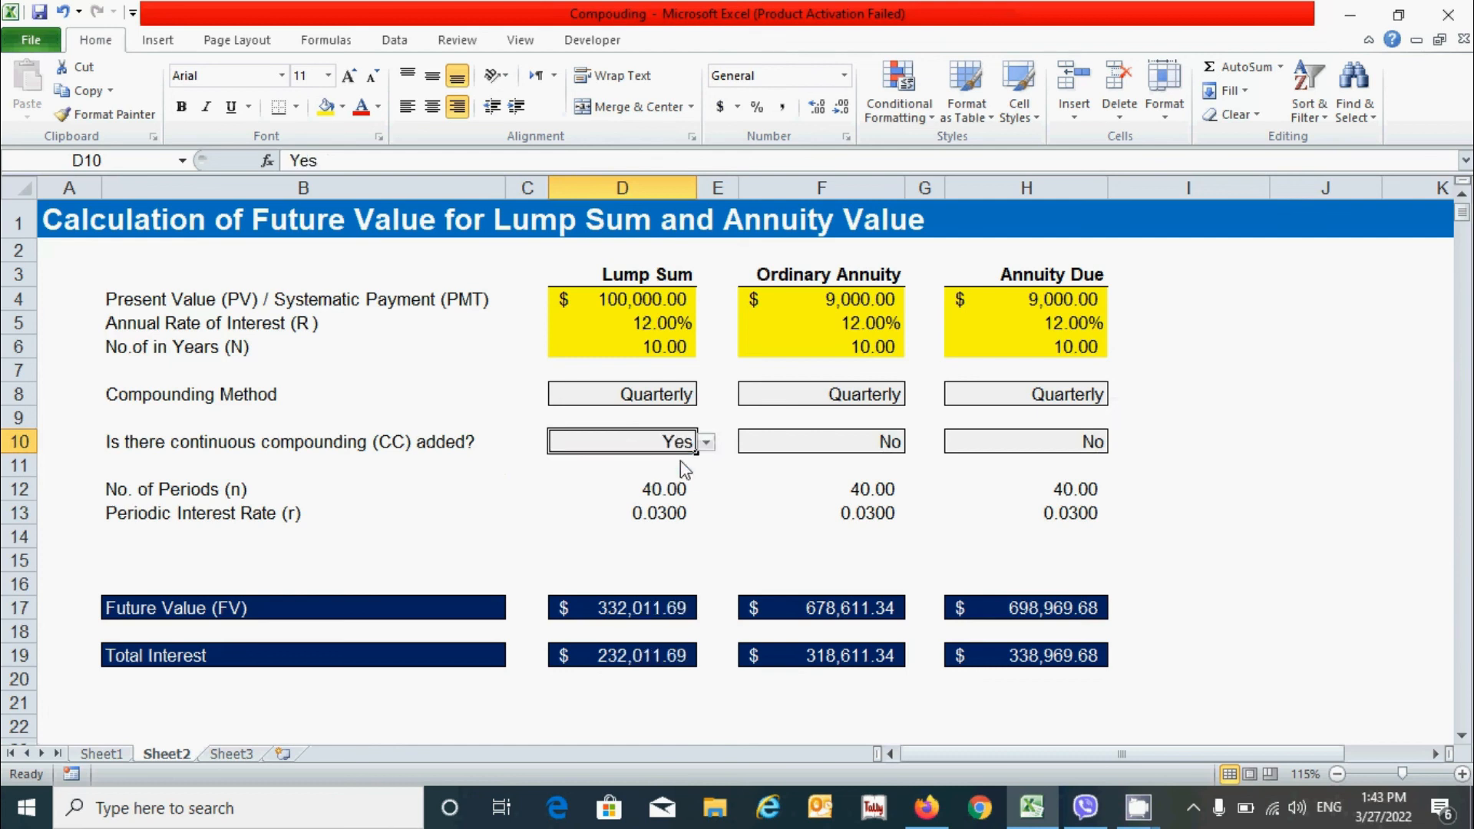
{"action": "left_click", "coordinate": [848, 439]}
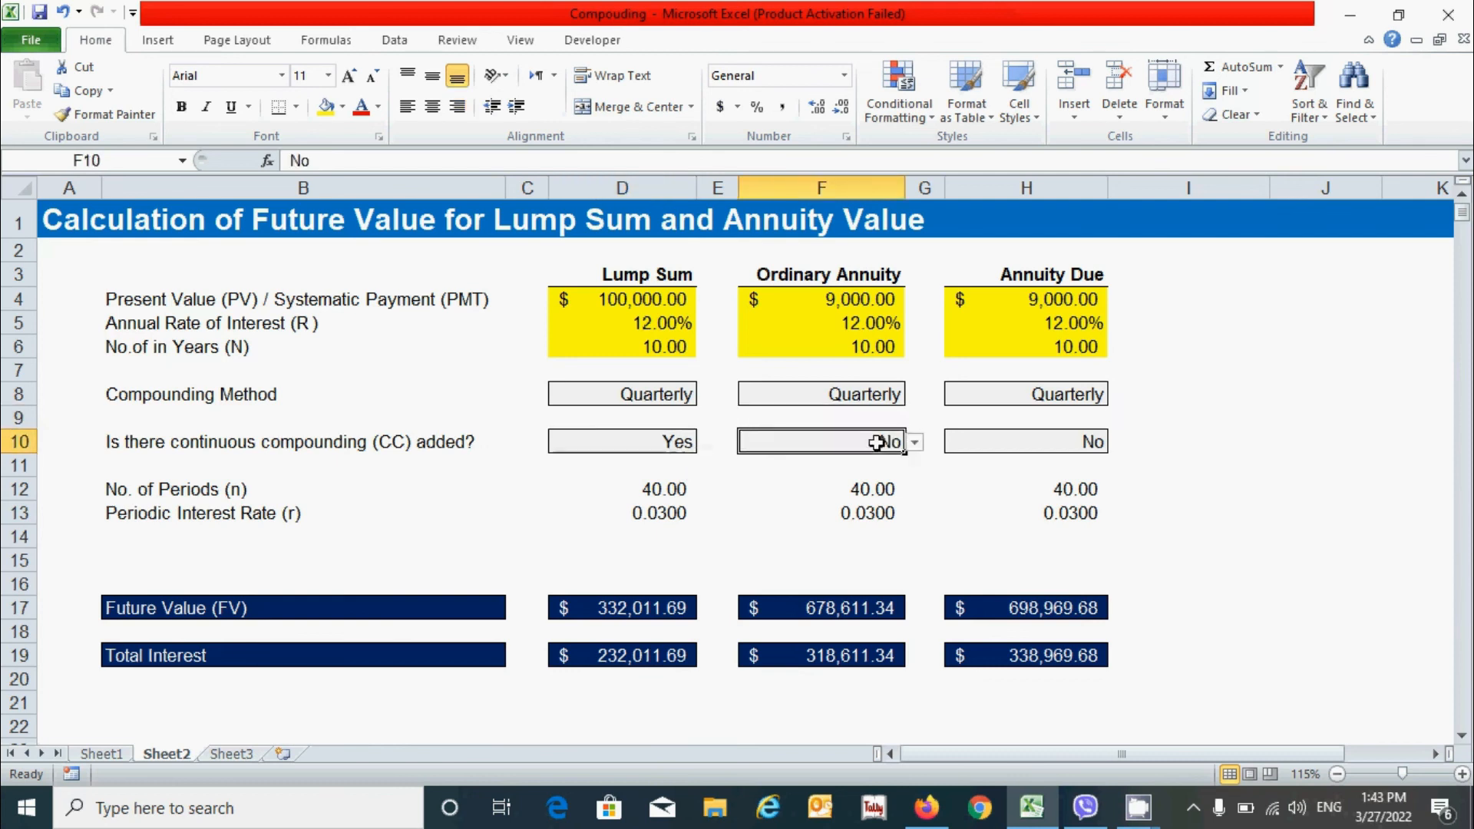
{"action": "left_click", "coordinate": [914, 444]}
{"action": "left_click", "coordinate": [806, 463]}
{"action": "left_click", "coordinate": [1071, 443]}
{"action": "left_click", "coordinate": [1117, 442]}
{"action": "left_click", "coordinate": [1000, 463]}
{"action": "left_click", "coordinate": [1261, 434]}
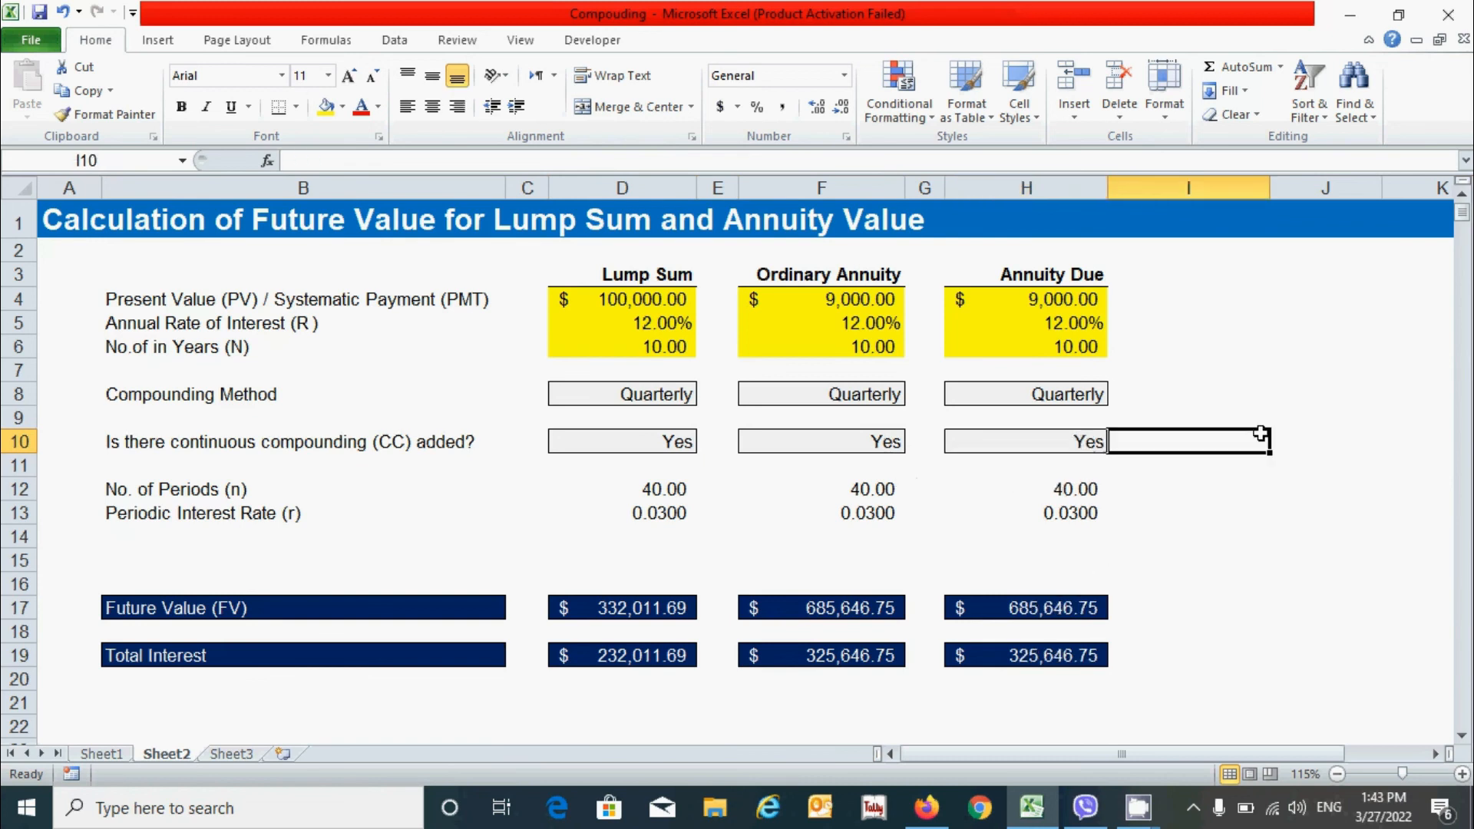
{"action": "left_click", "coordinate": [1280, 608]}
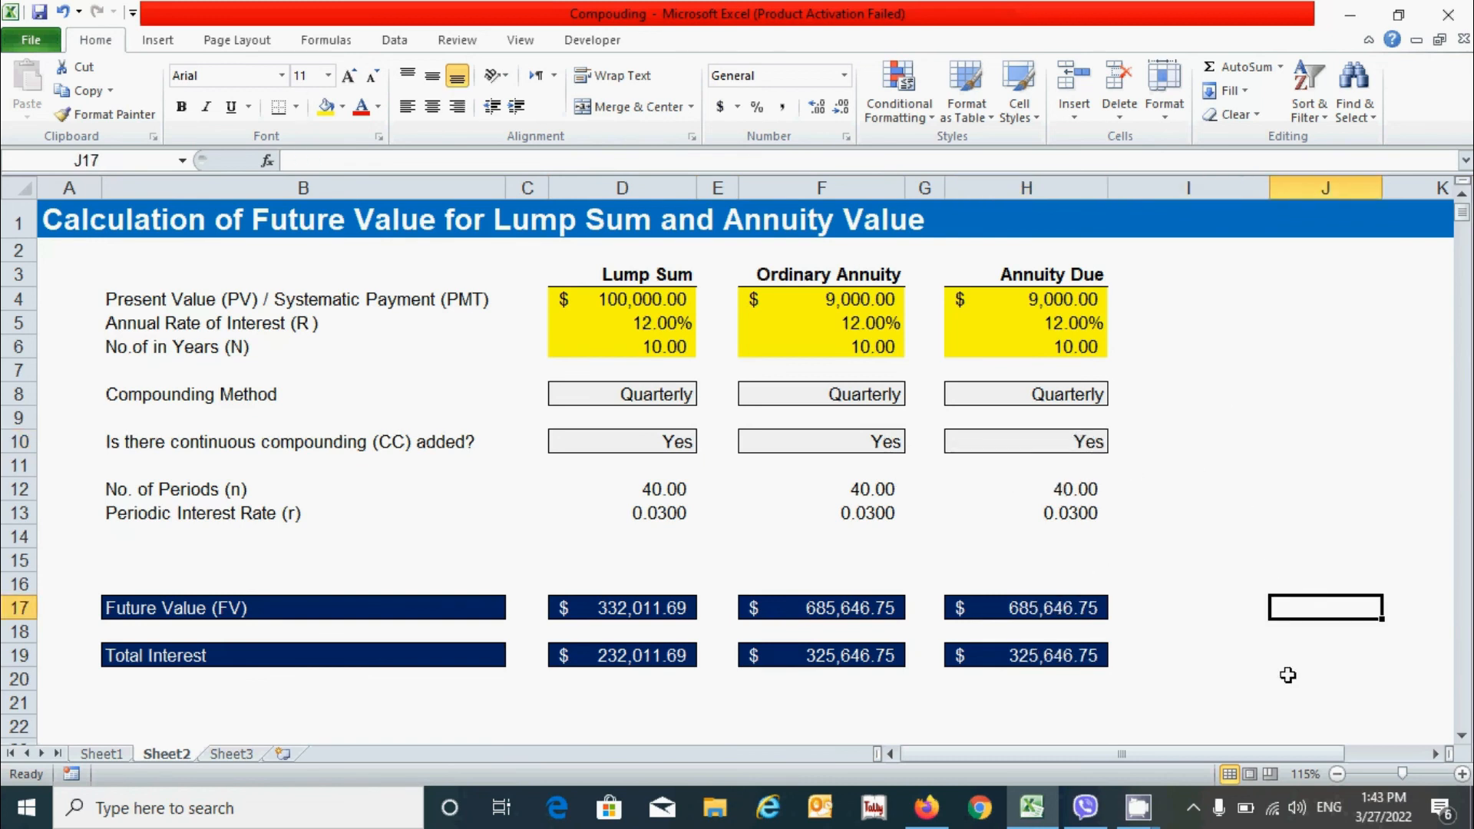
{"action": "left_click", "coordinate": [1294, 434]}
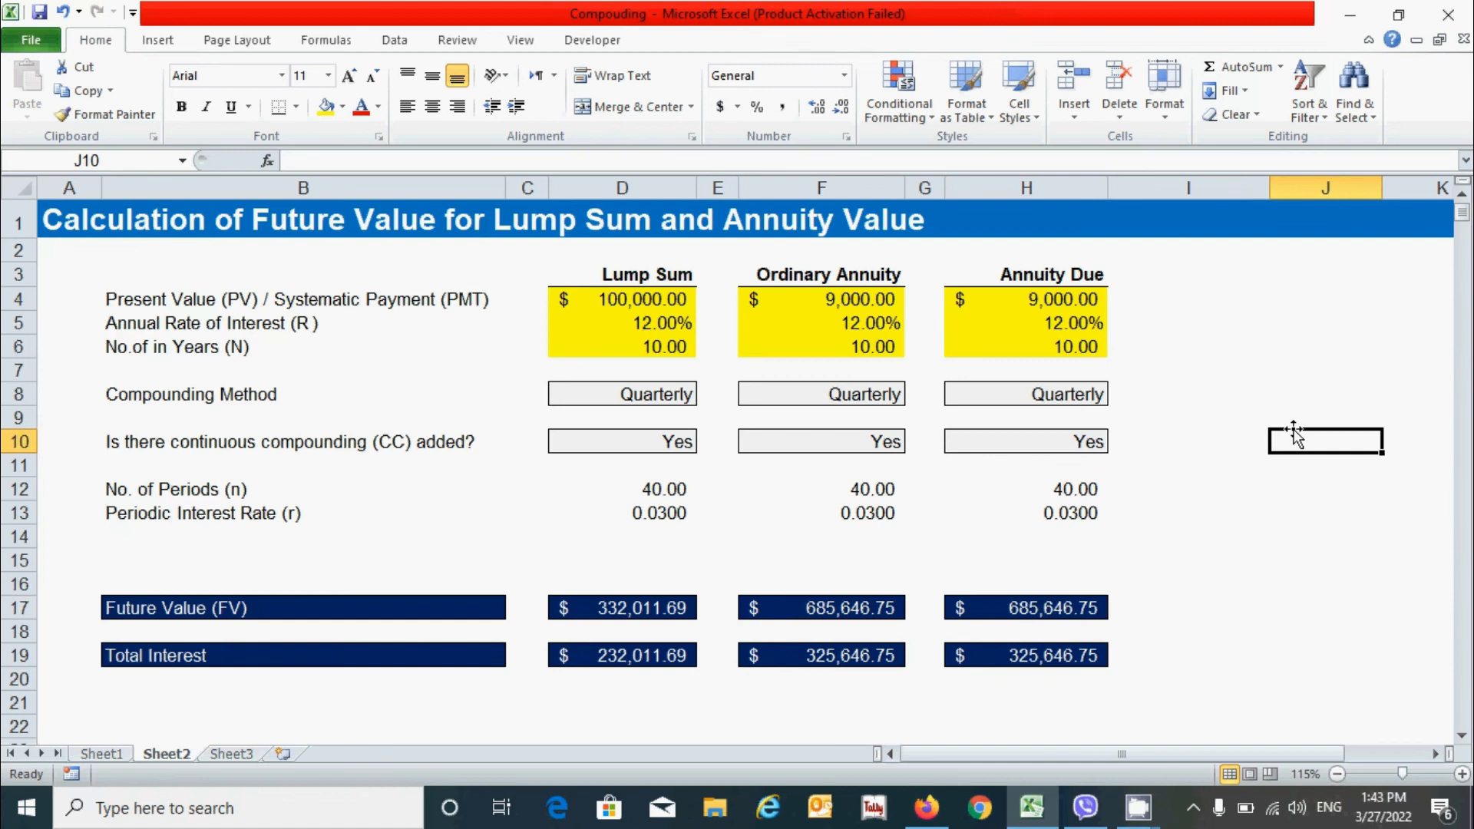
{"action": "left_click", "coordinate": [1332, 686]}
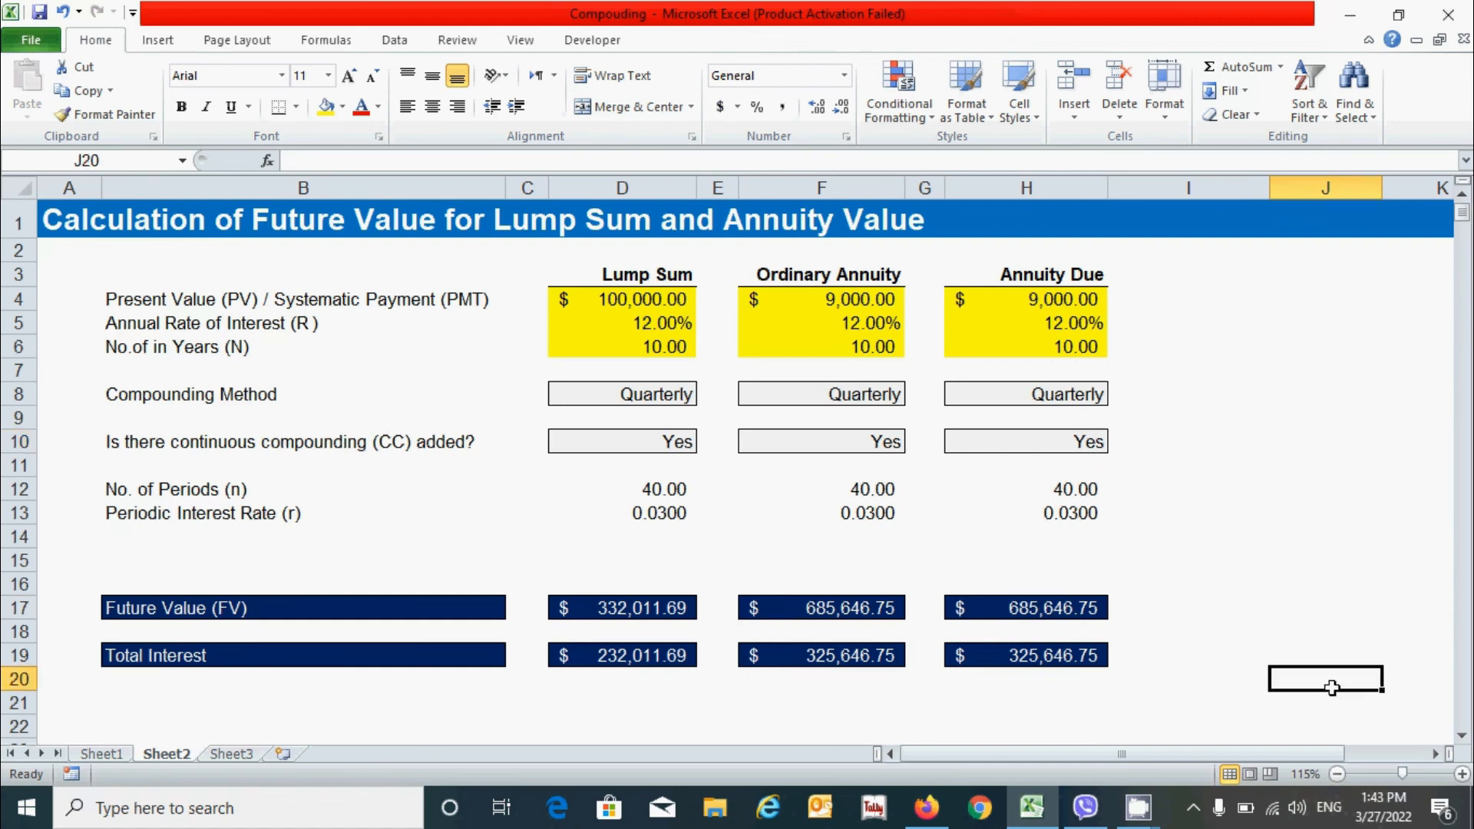